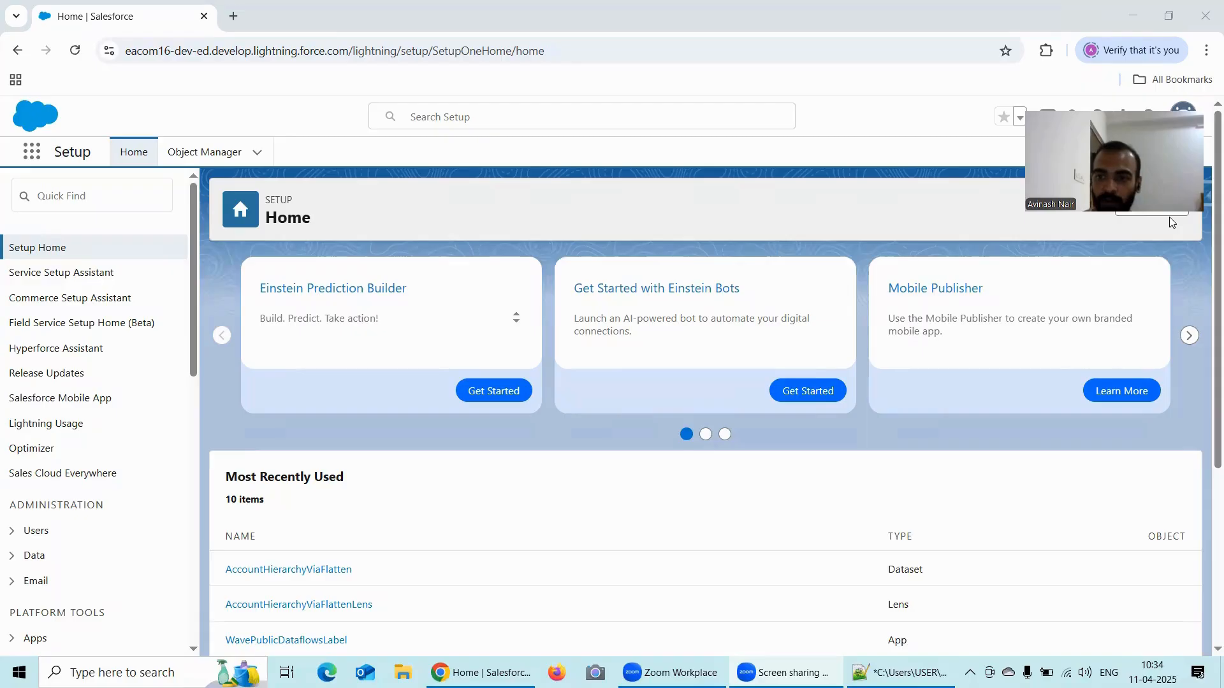
left_click_drag(1140, 159, 1134, 581)
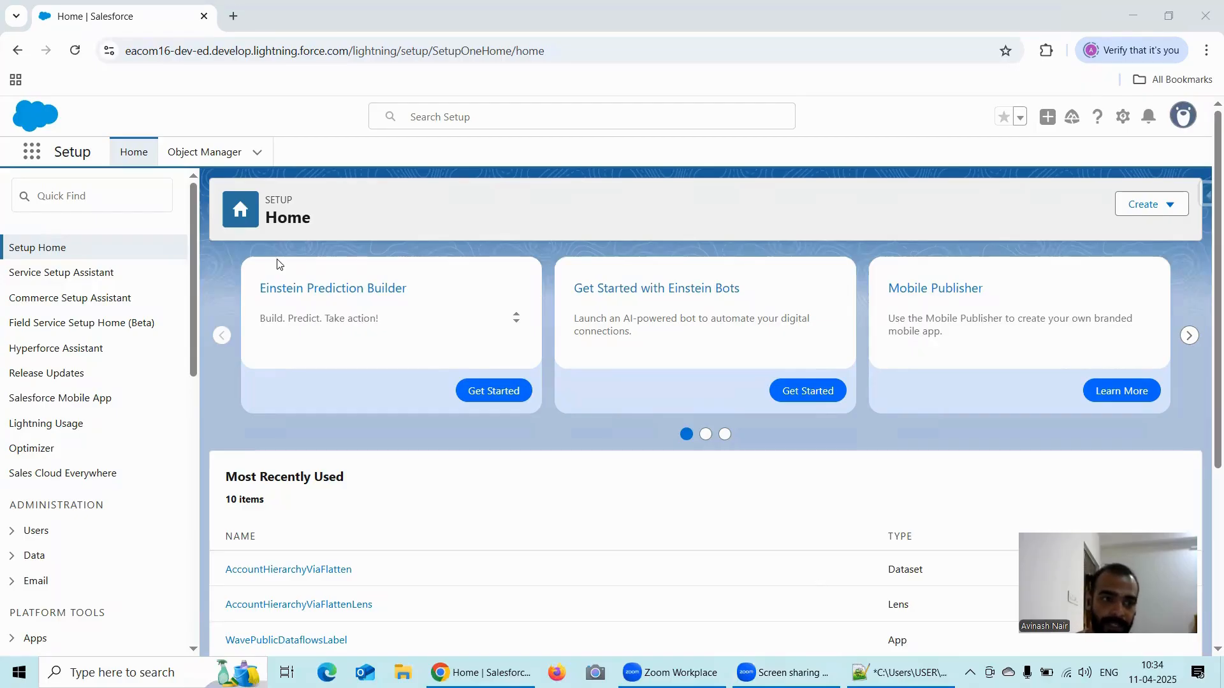
- Open Analytics Studio and go through its Data Manager to the Manage Dataflows page
left_click(32, 151)
left_click(95, 276)
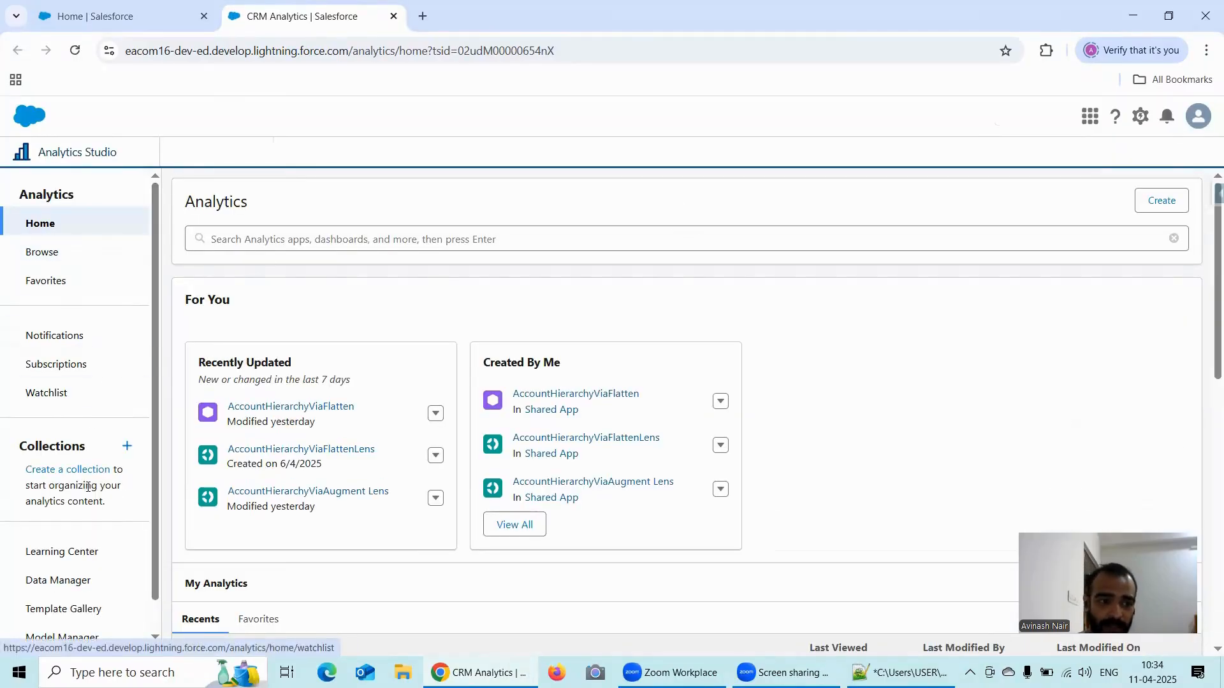
left_click(108, 575)
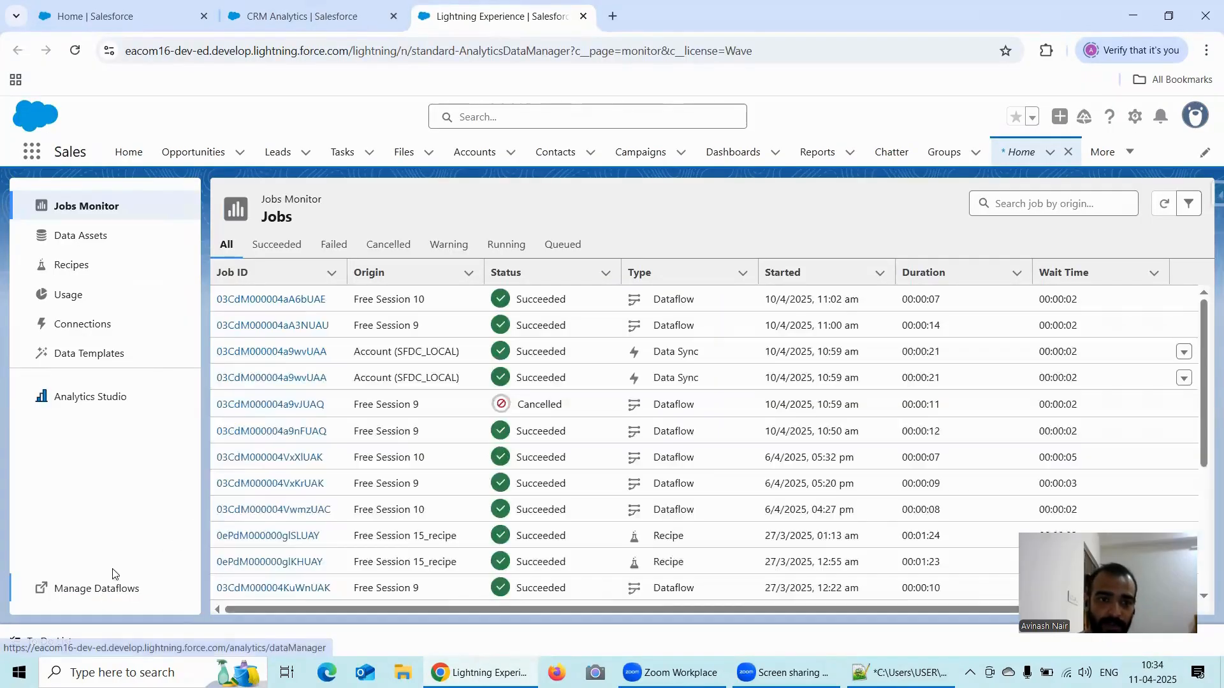
left_click(102, 588)
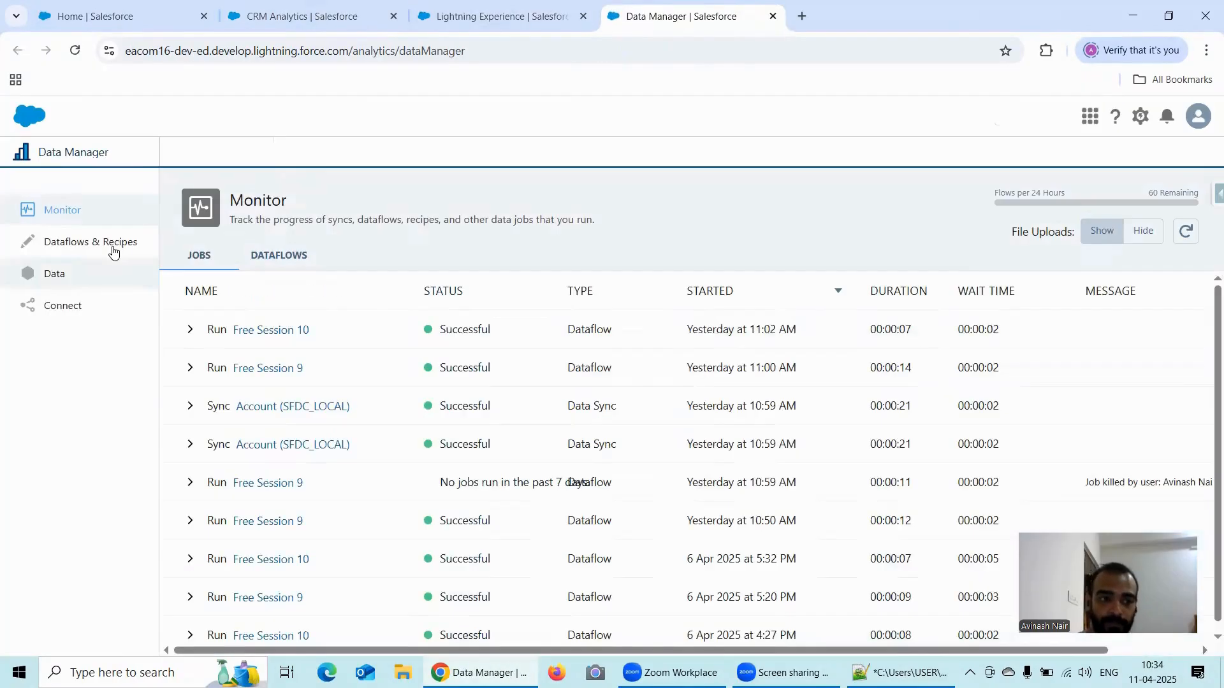
- Examine the list of existing dataflows under Dataflows & Recipes
left_click(113, 249)
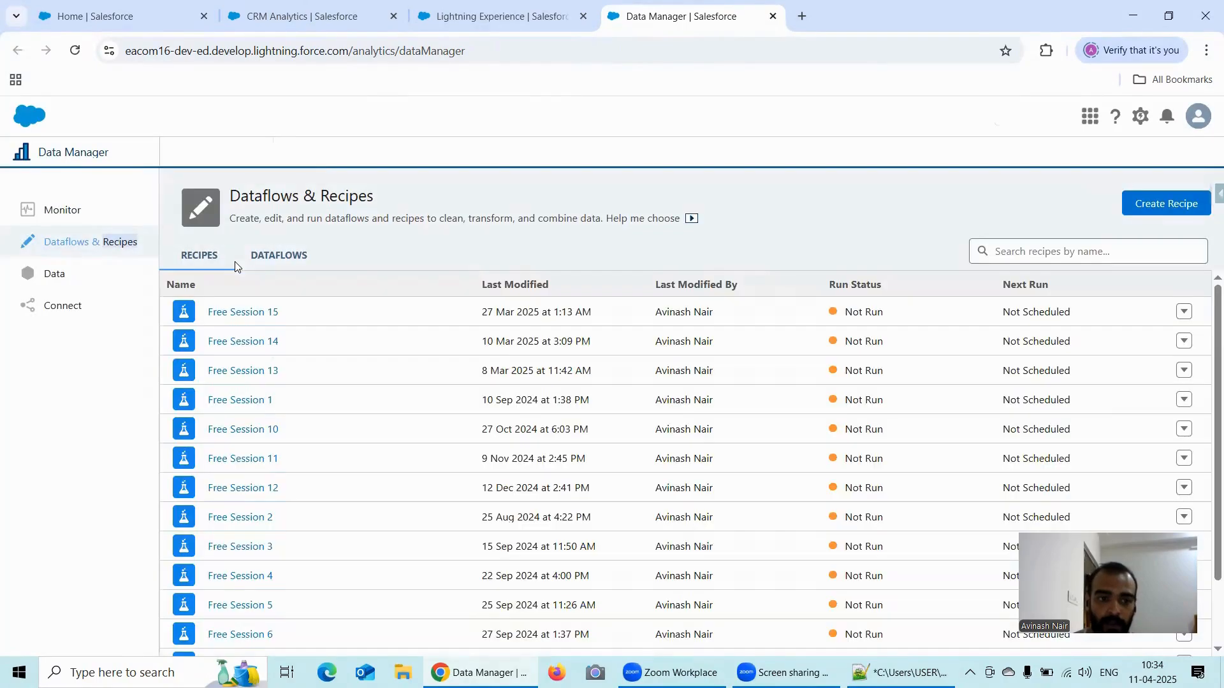
left_click(273, 258)
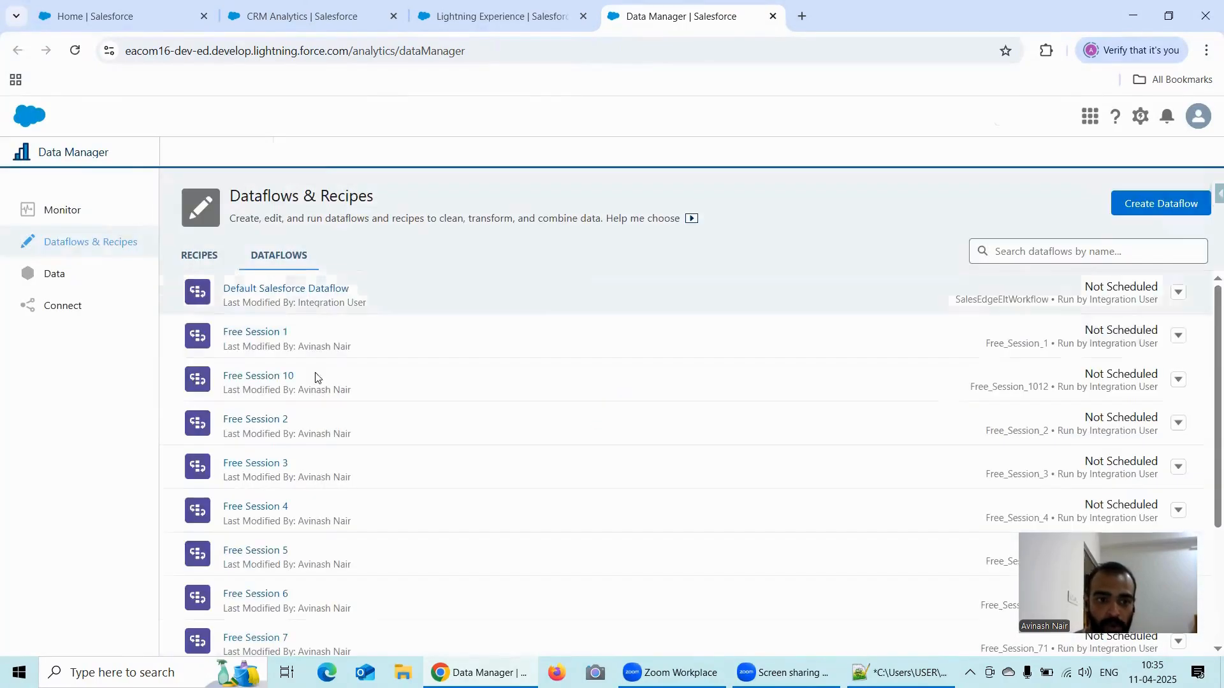
scroll(321, 421, "down", 3)
scroll(323, 425, "up", 3)
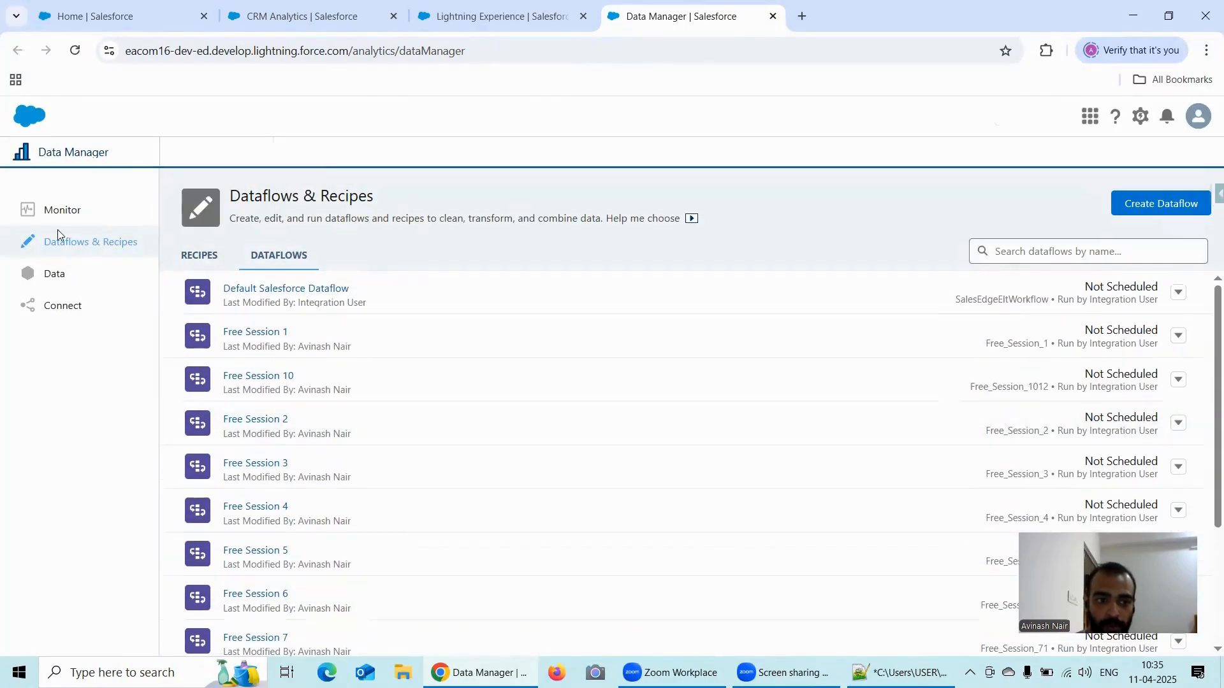
- Look at the Free Session 10 dataflow from the monitored jobs and return to the Data Manager
left_click(62, 210)
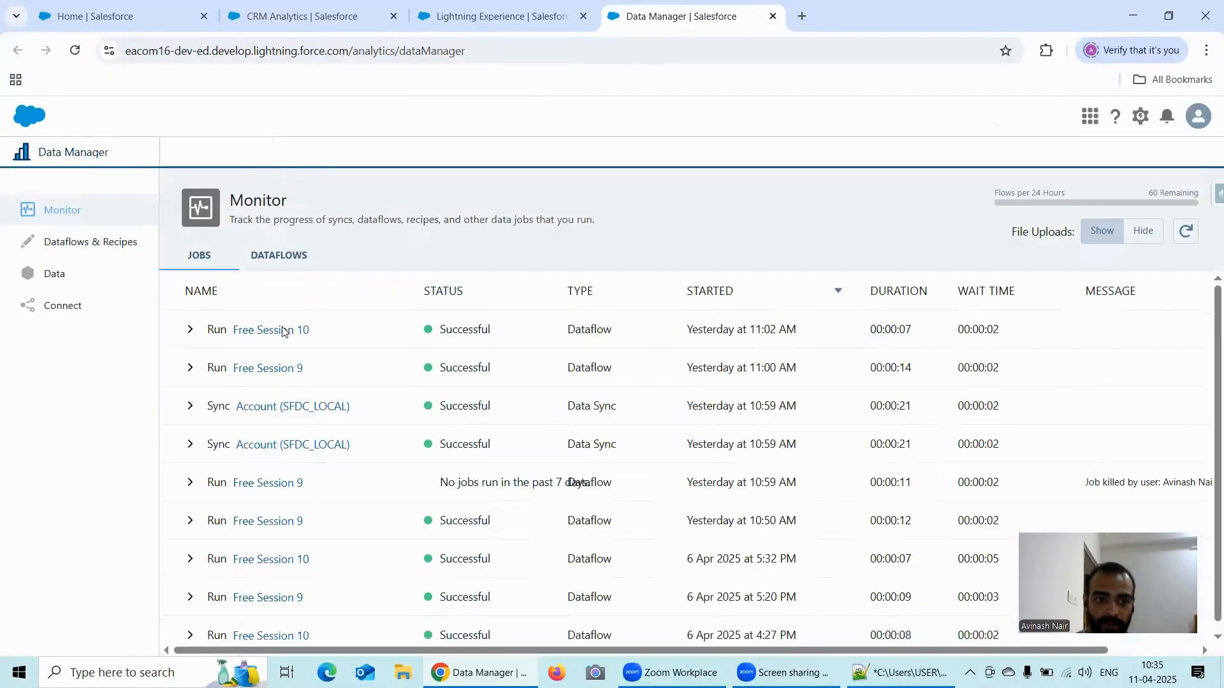
left_click(283, 330)
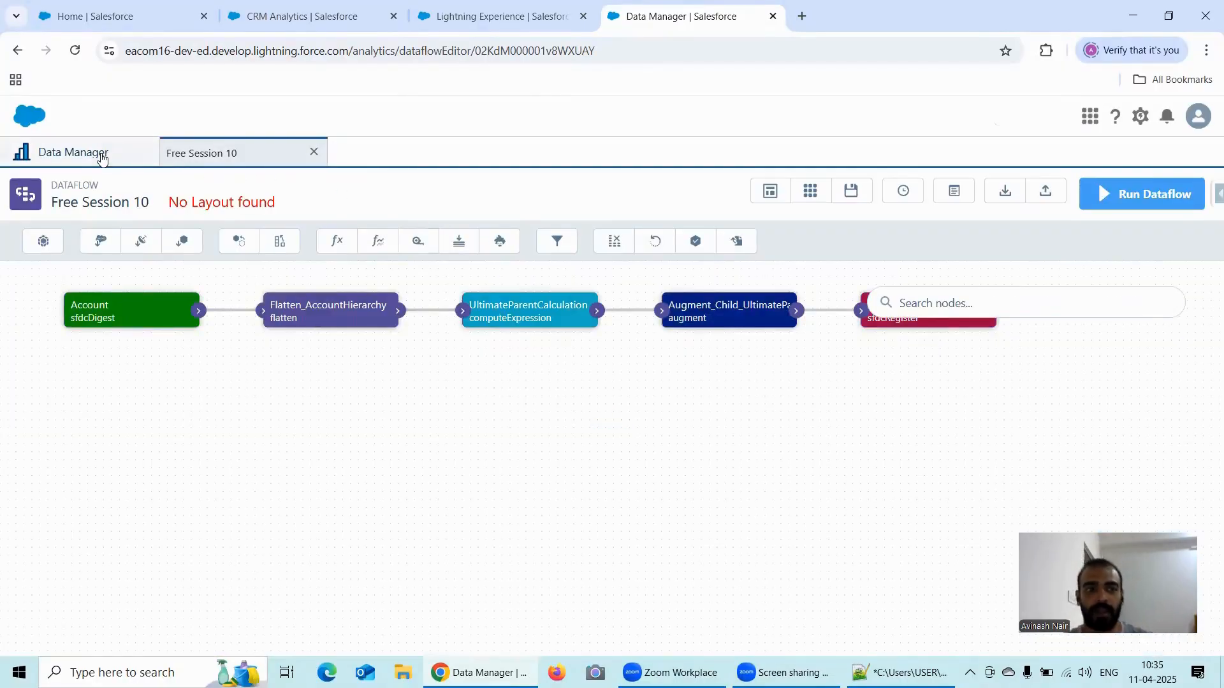
left_click(101, 158)
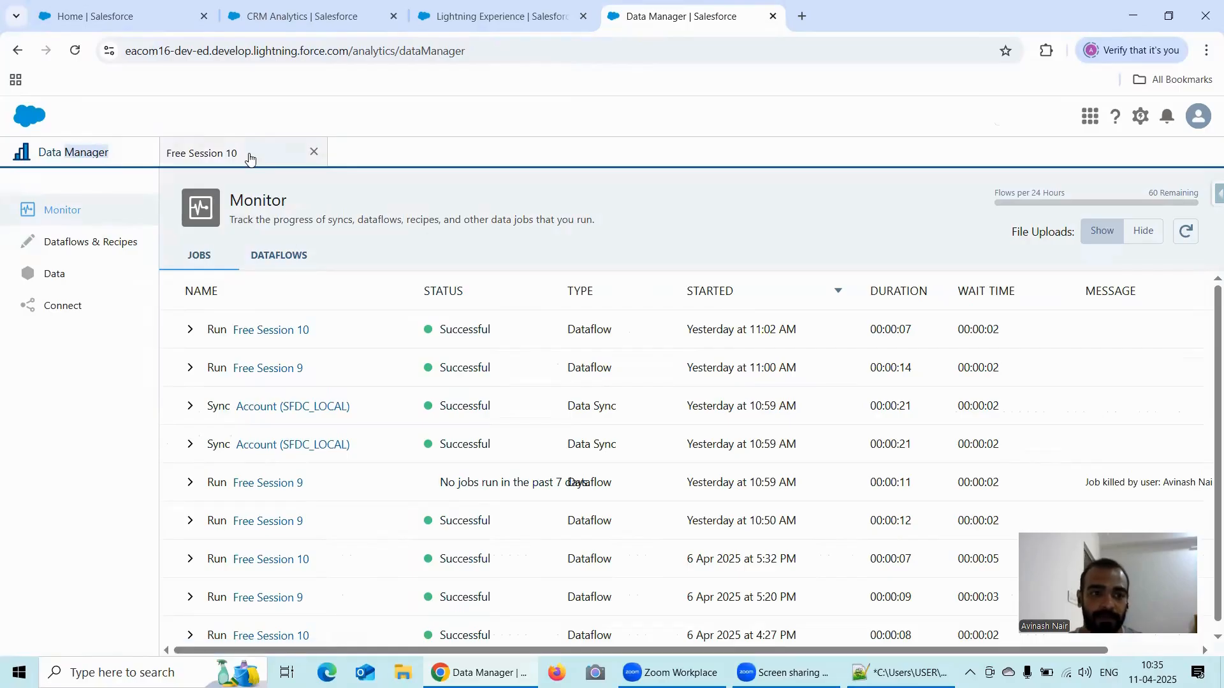
- Look through the existing recipes under Dataflows & Recipes and create a new recipe
left_click(88, 250)
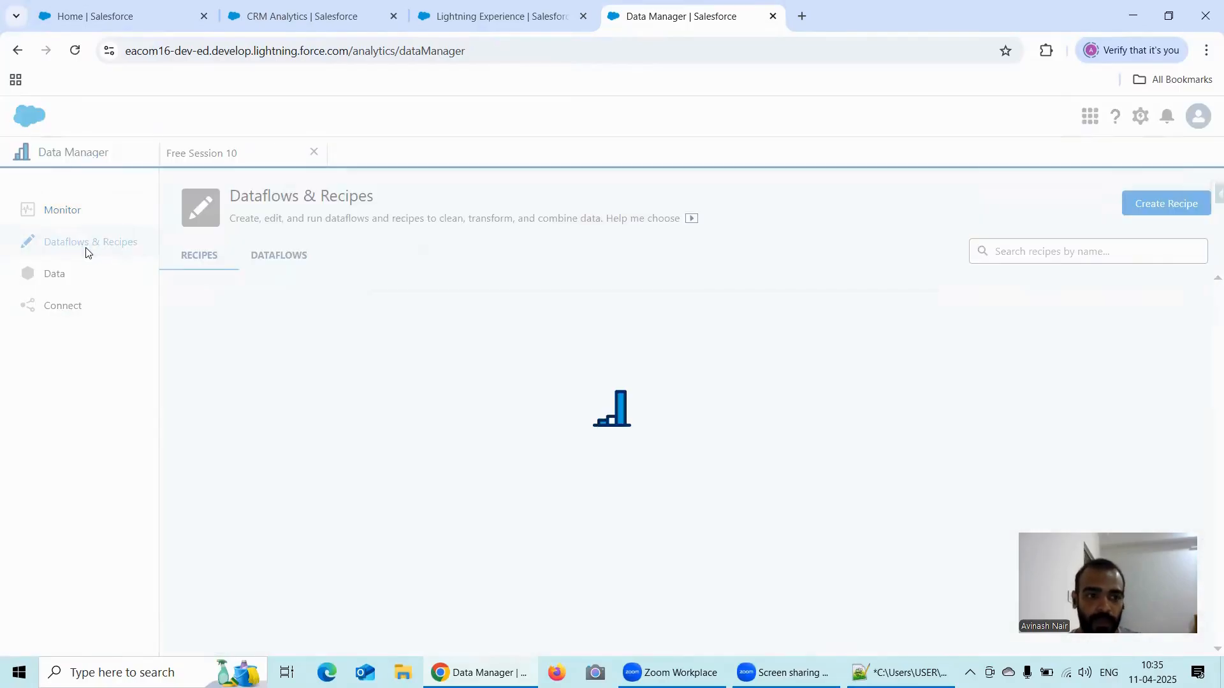
scroll(314, 349, "down", 1)
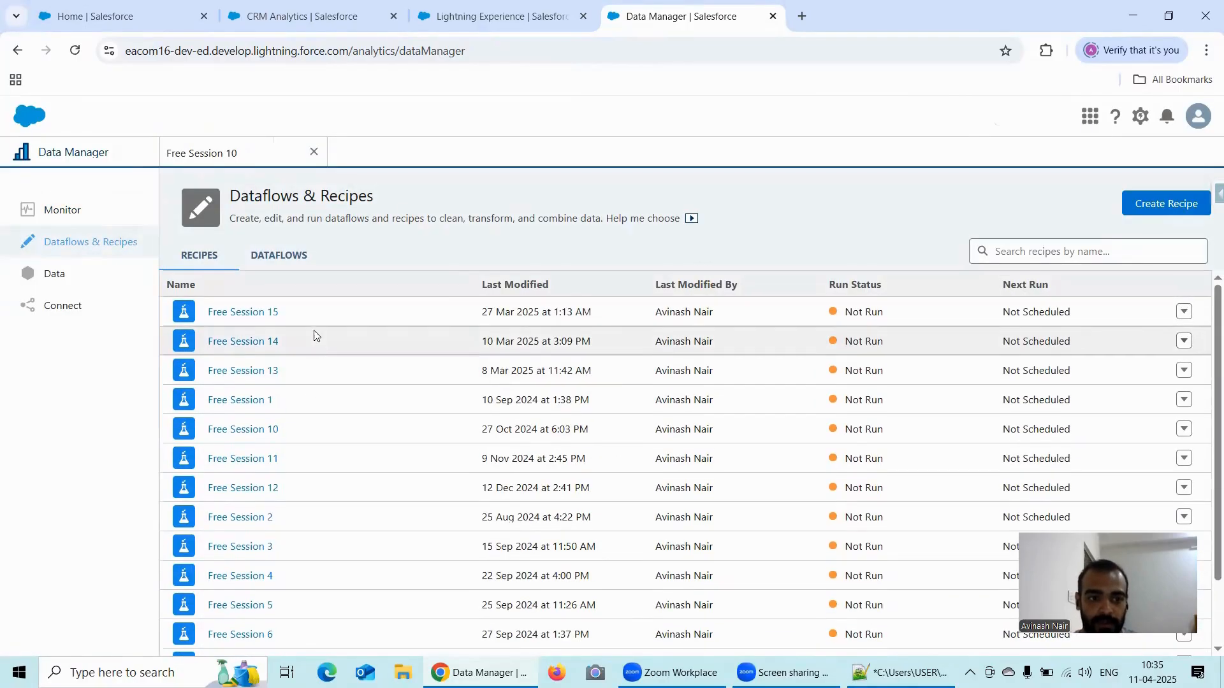
scroll(316, 345, "down", 2)
scroll(314, 339, "up", 3)
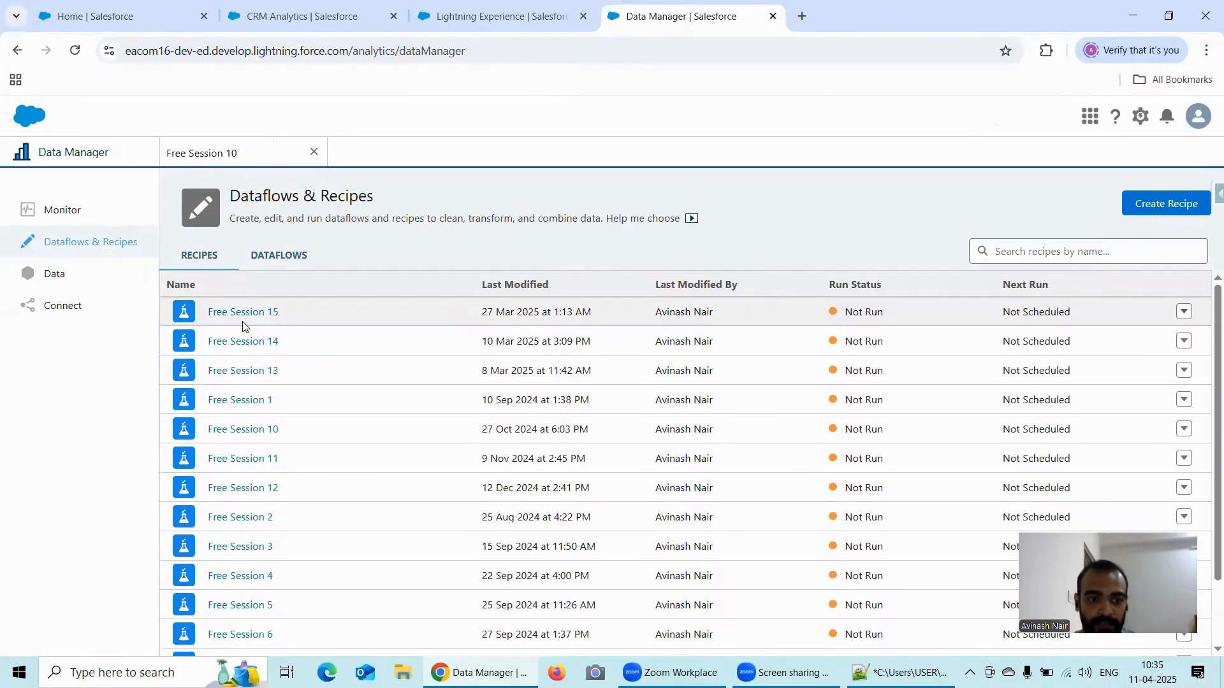
left_click(1144, 204)
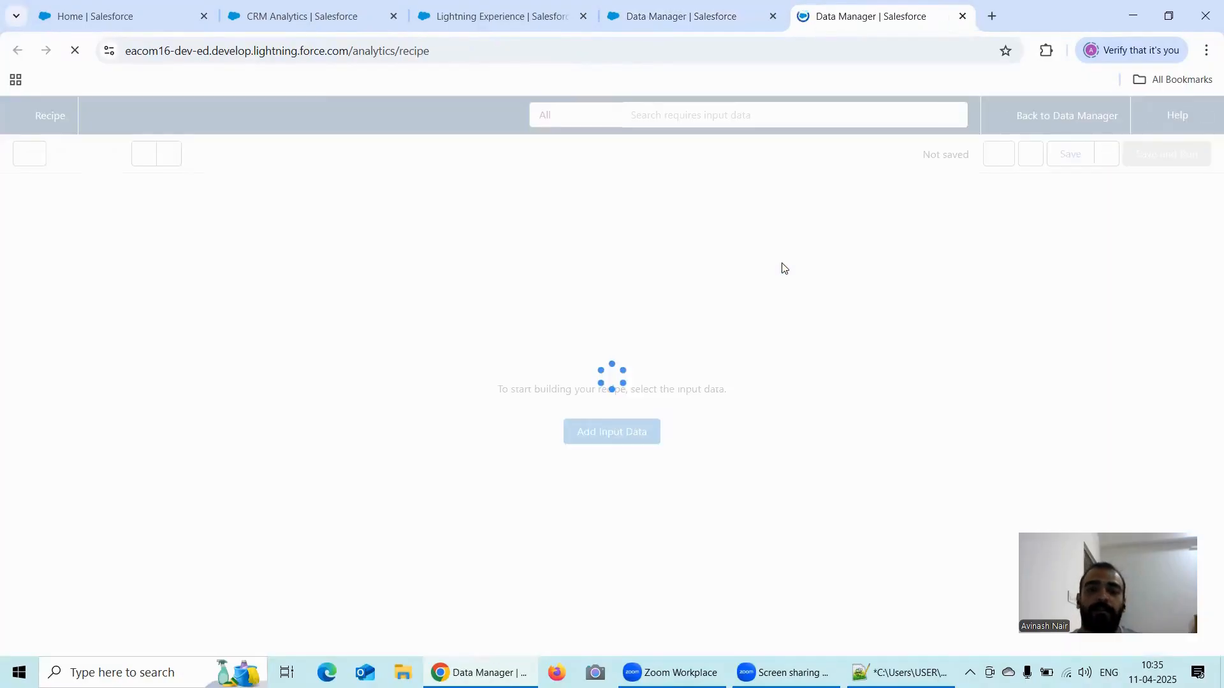
- Start adding input data to the recipe and restrict the available sources to Salesforce Objects only
left_click(626, 456)
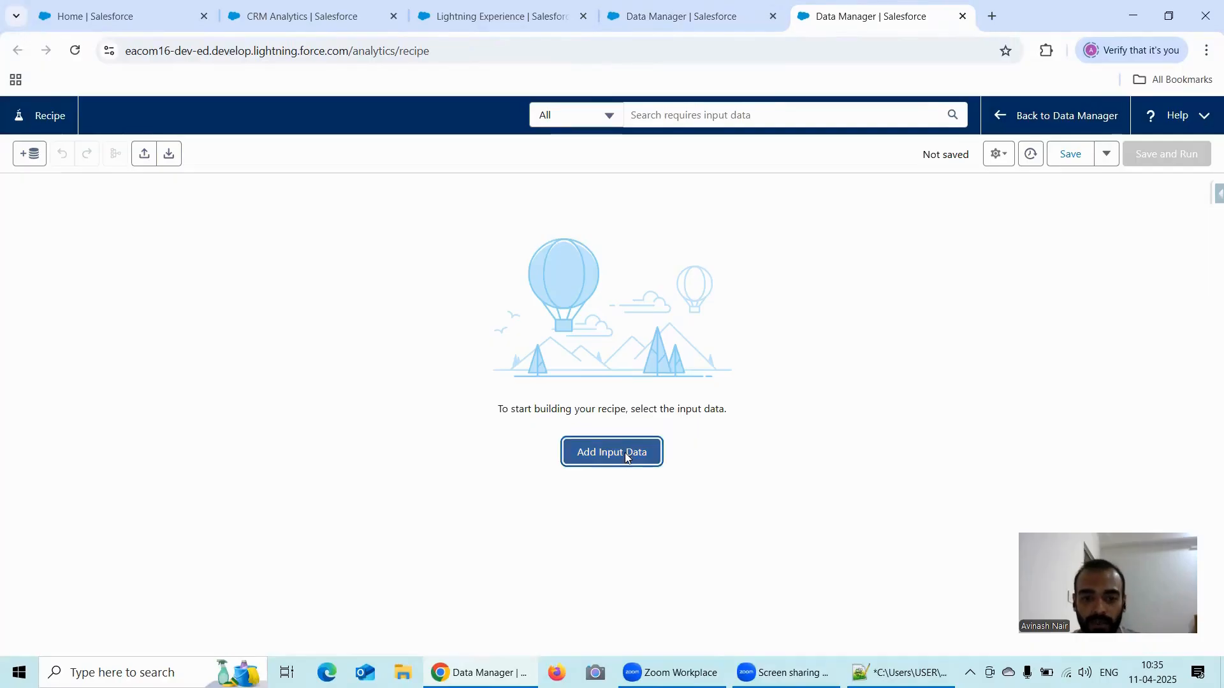
left_click(204, 198)
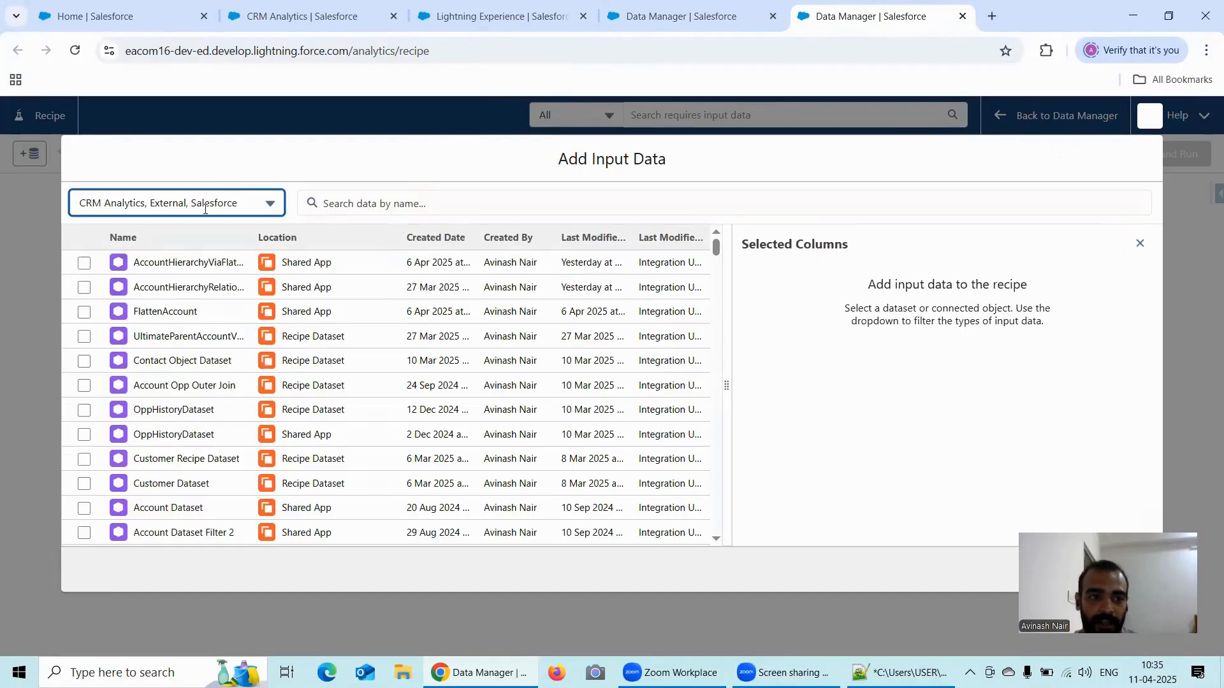
left_click(142, 258)
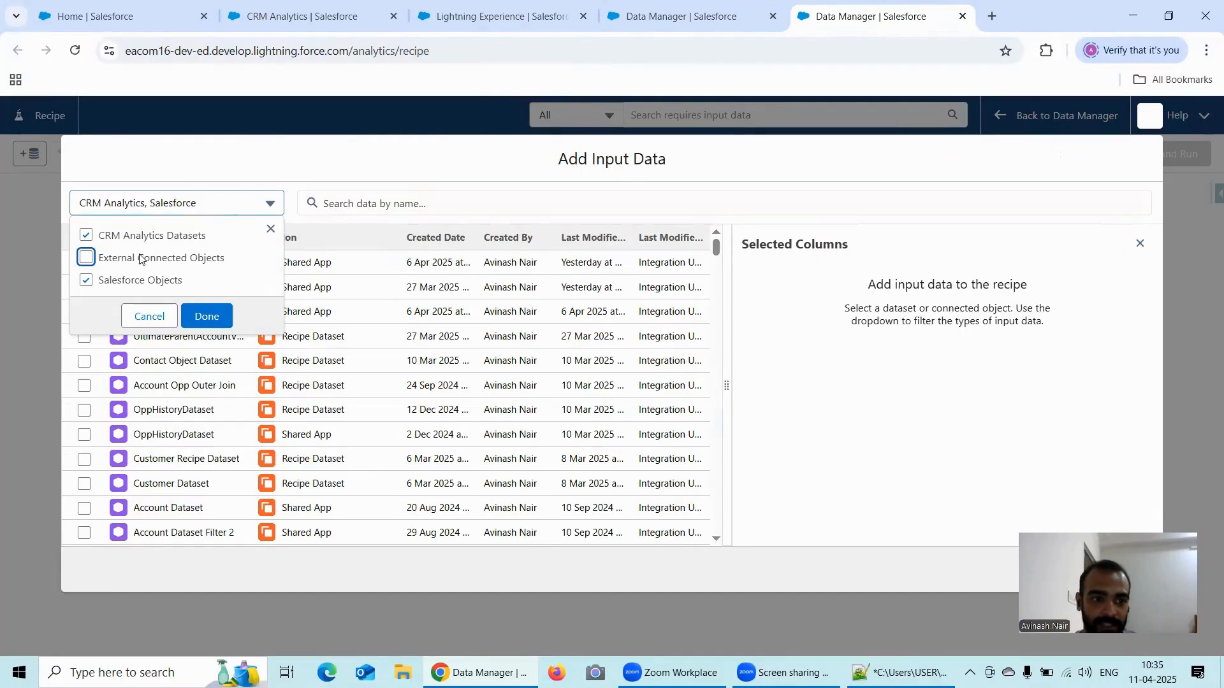
left_click(85, 236)
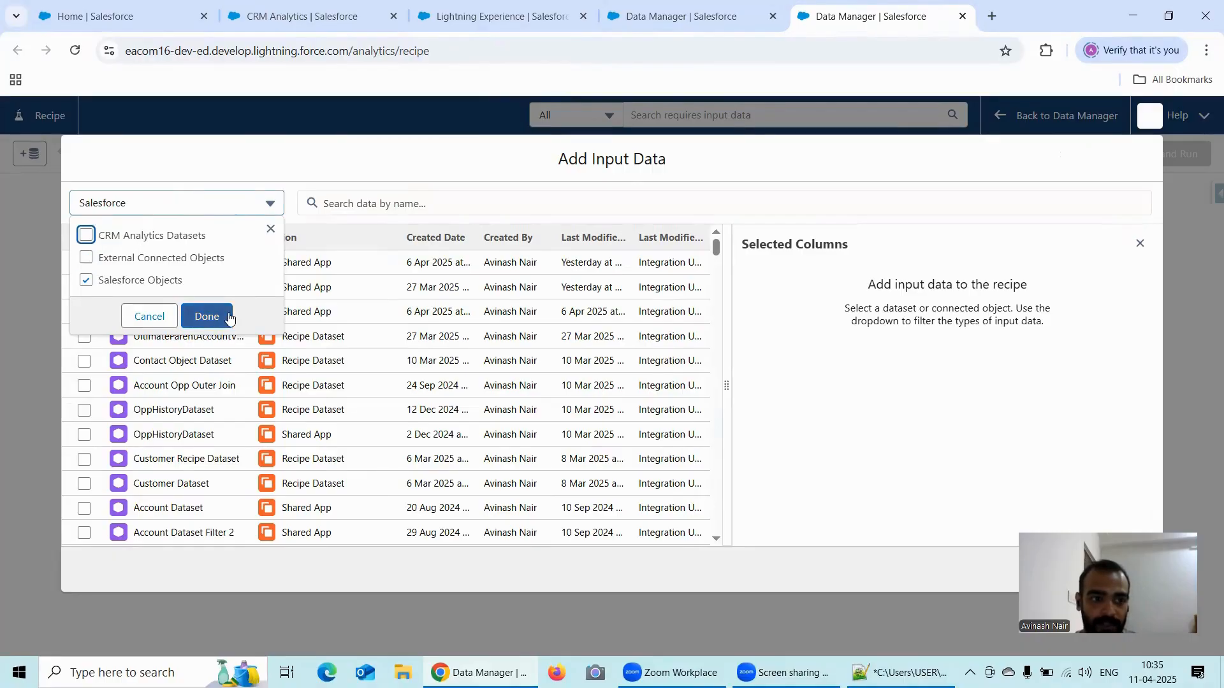
left_click(207, 316)
- Add the Account object from SFDC_LOCAL as input data with only the Id, Name and ParentId columns
left_click(380, 199)
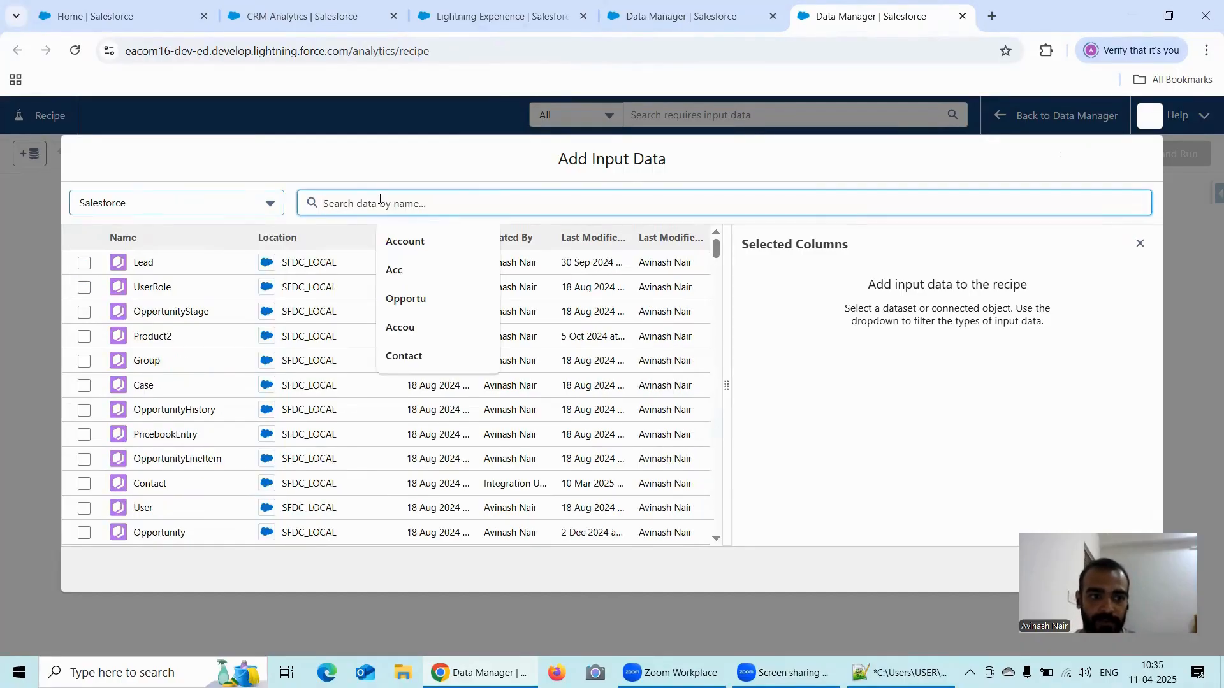
left_click(429, 241)
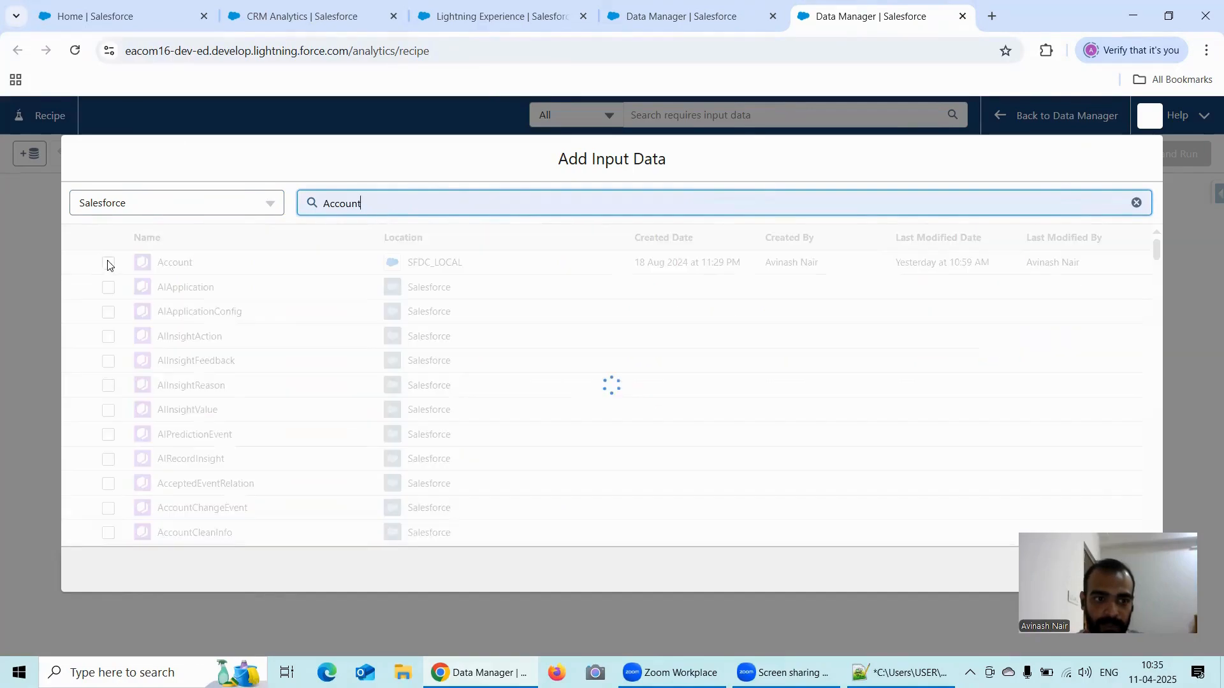
left_click(109, 264)
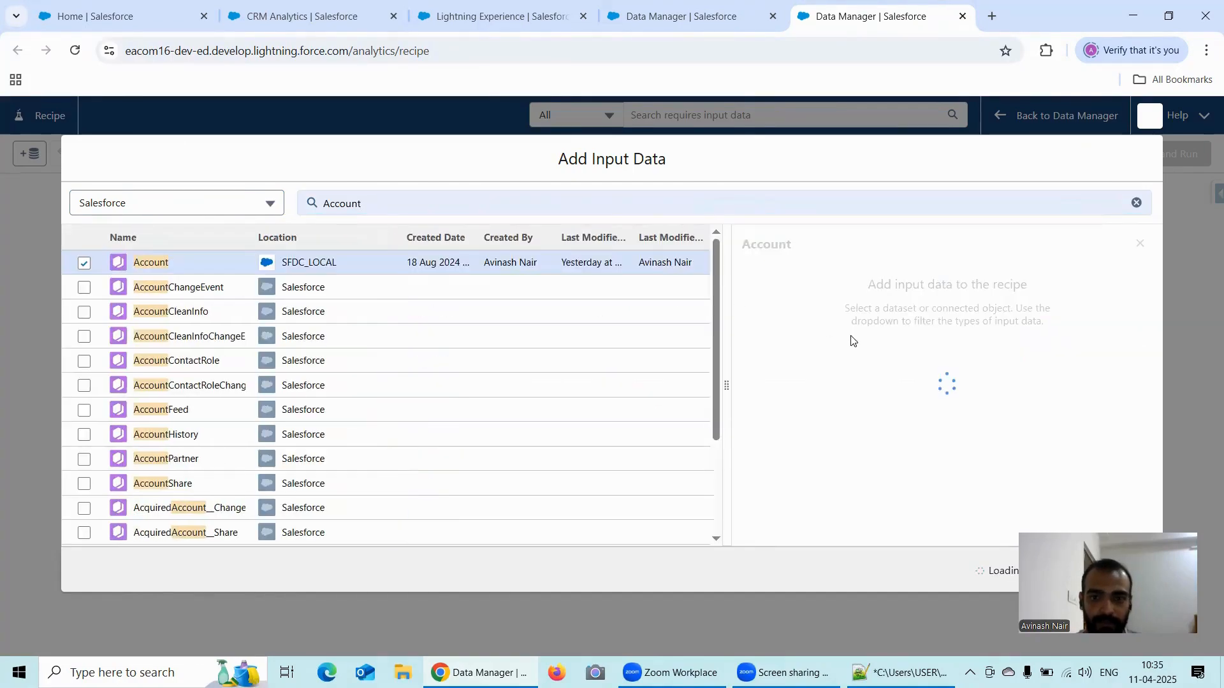
left_click(775, 380)
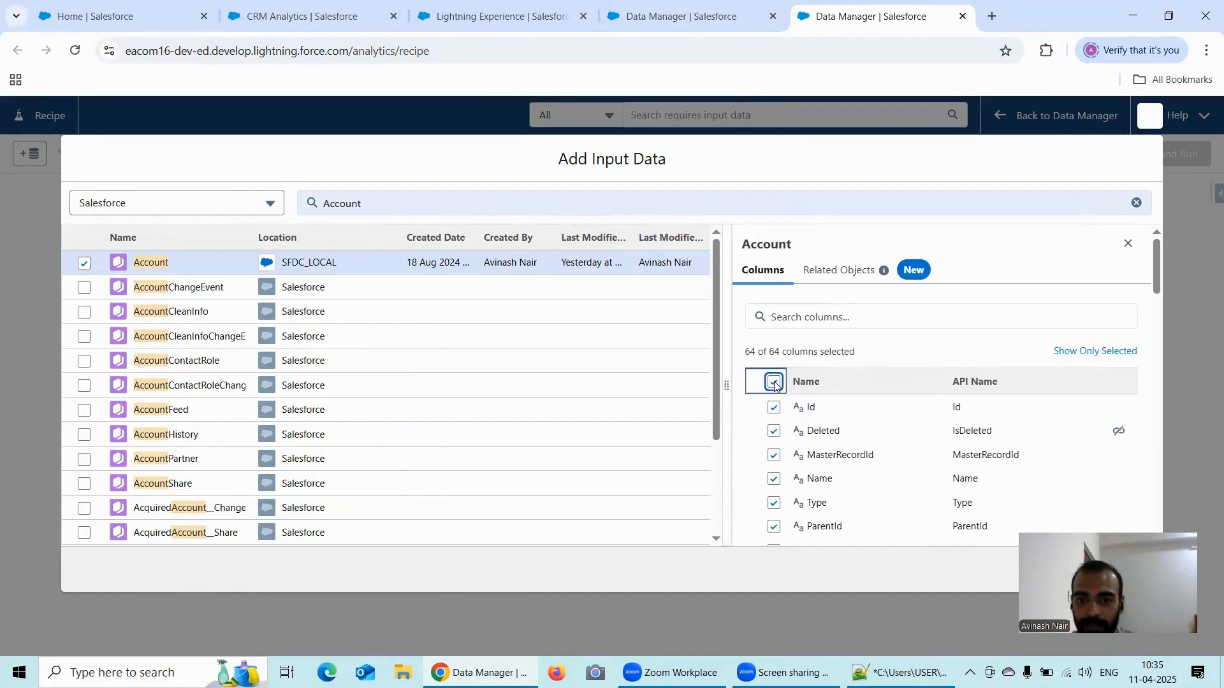
left_click(774, 408)
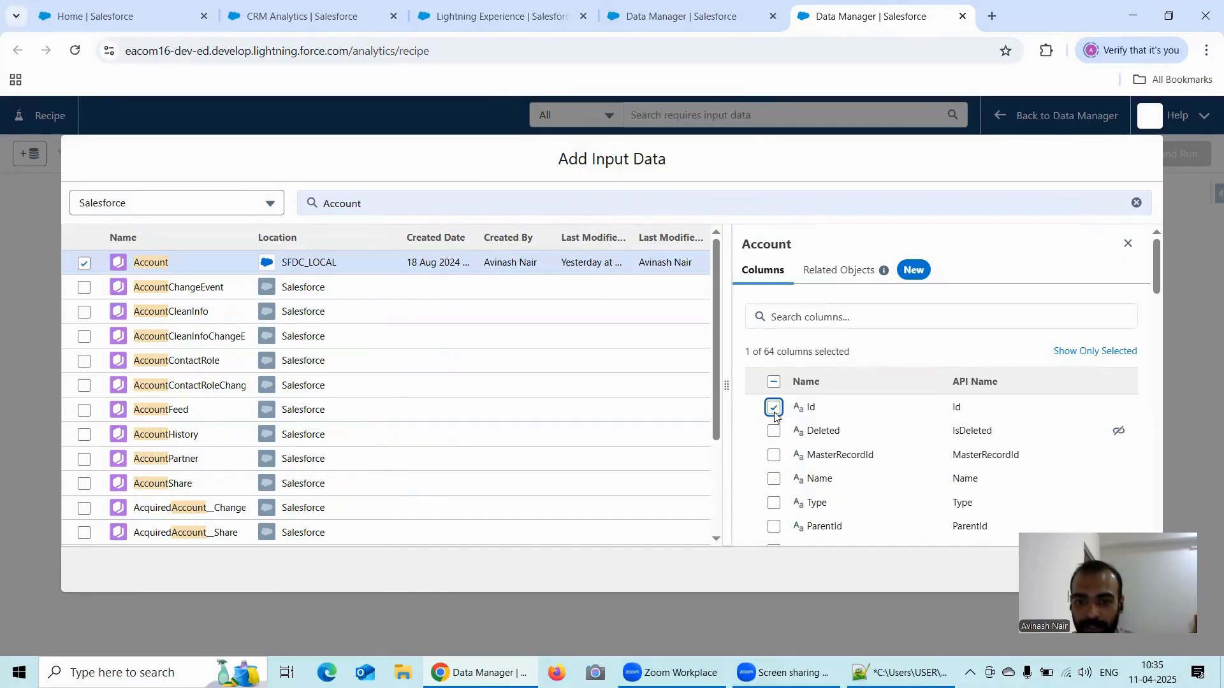
left_click(773, 480)
left_click(775, 526)
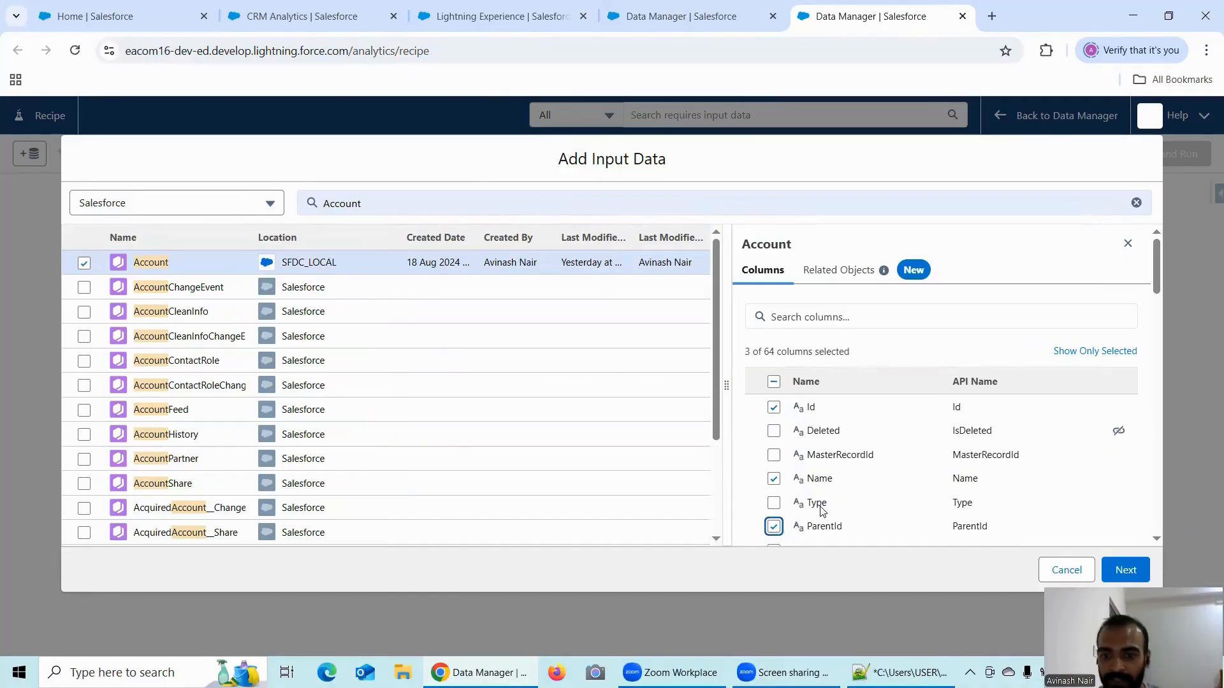
left_click(1121, 567)
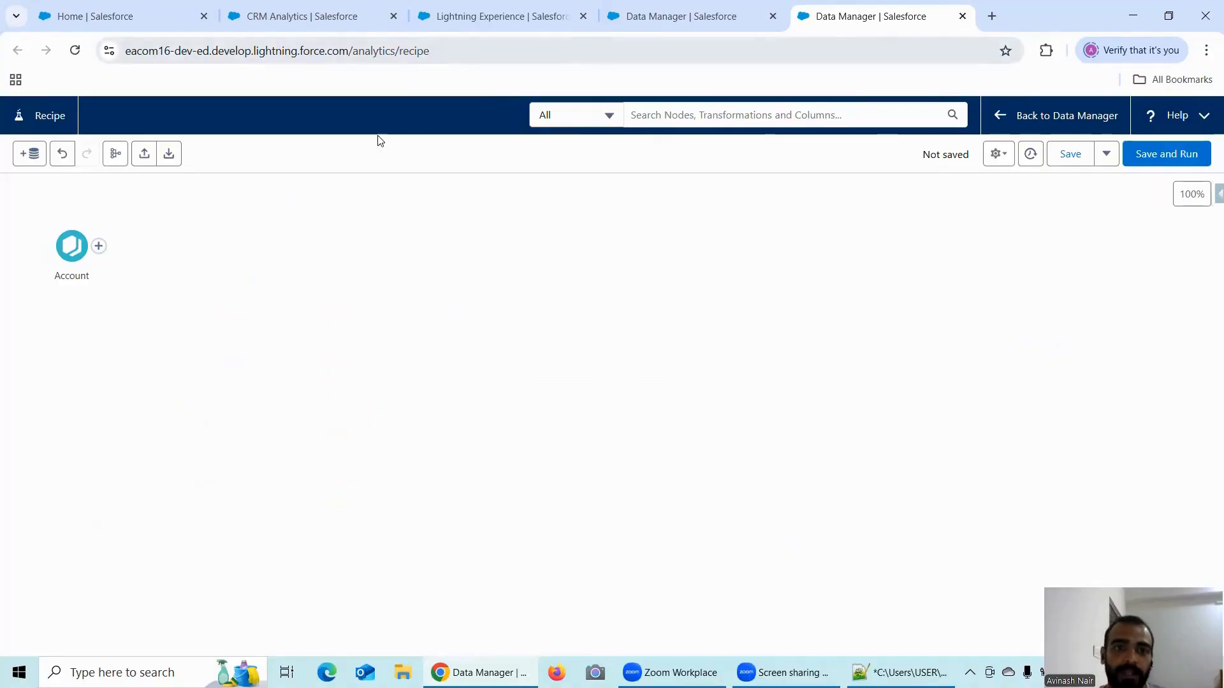
- Add a Transform node after the Account node and enlarge its preview area
left_click(84, 247)
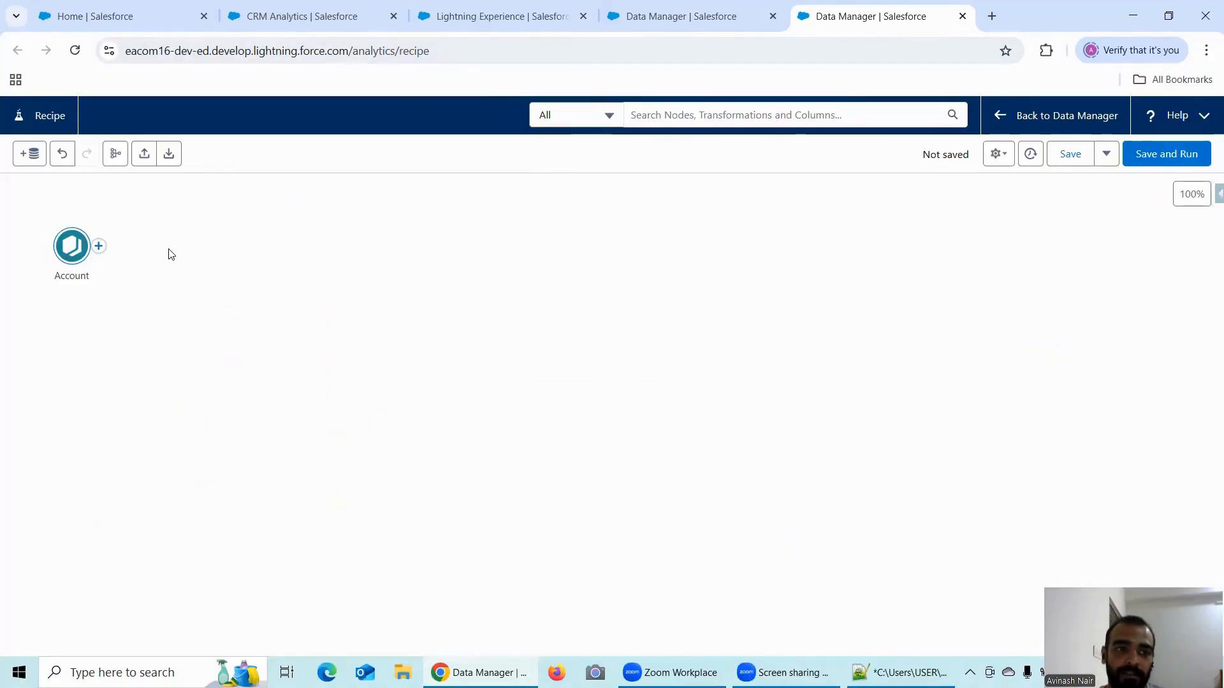
left_click(98, 246)
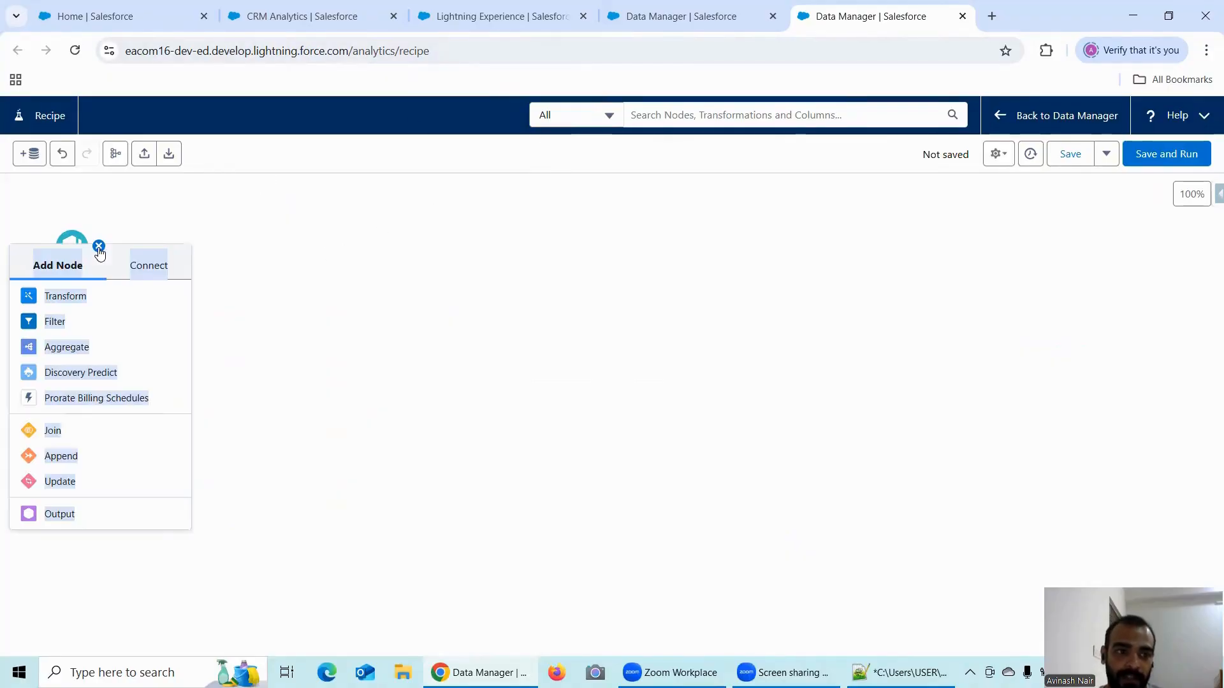
left_click(67, 297)
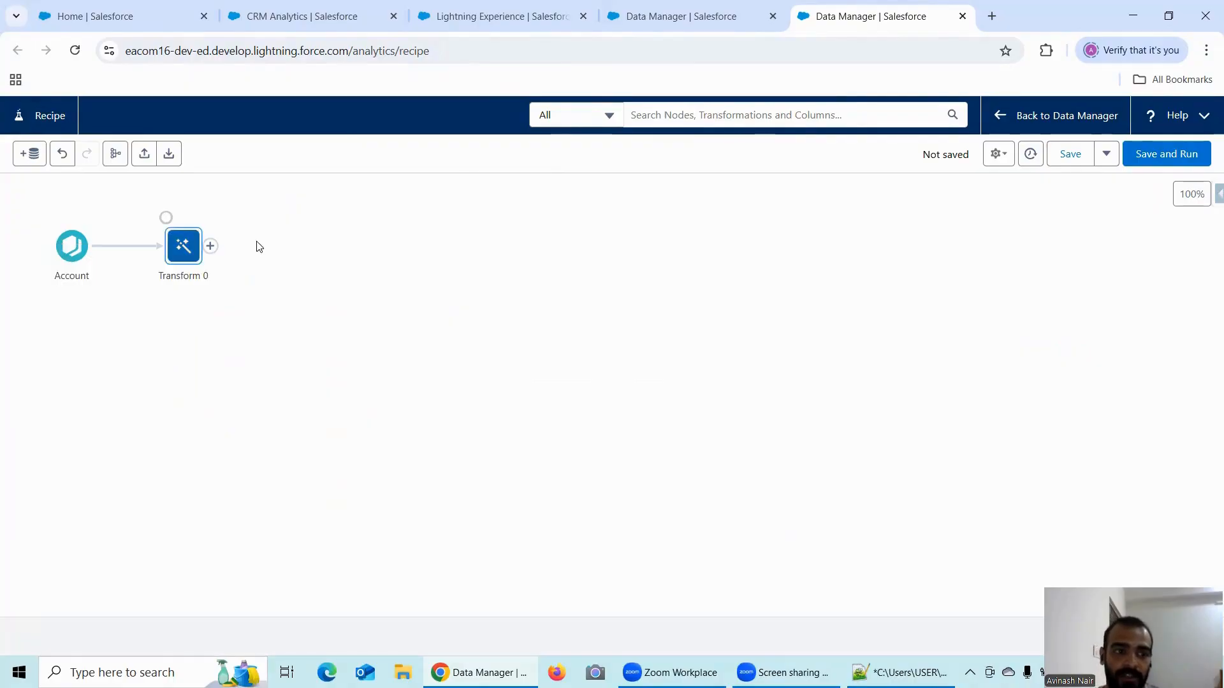
left_click(190, 255)
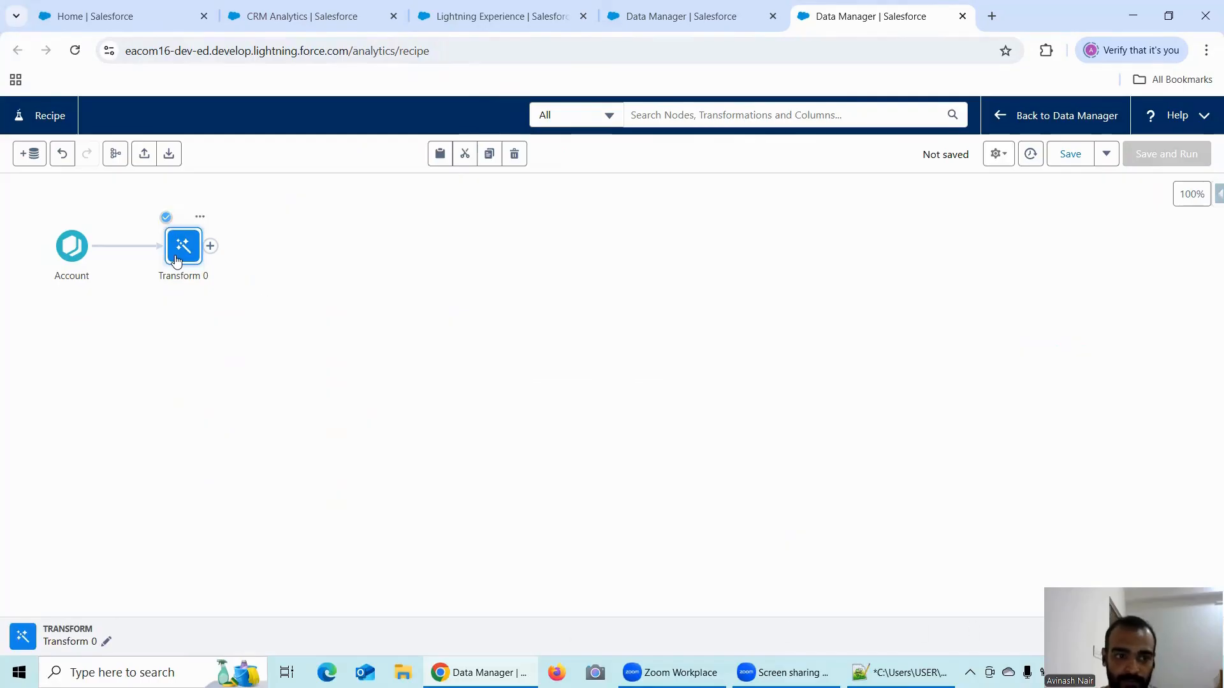
left_click_drag(863, 619, 839, 391)
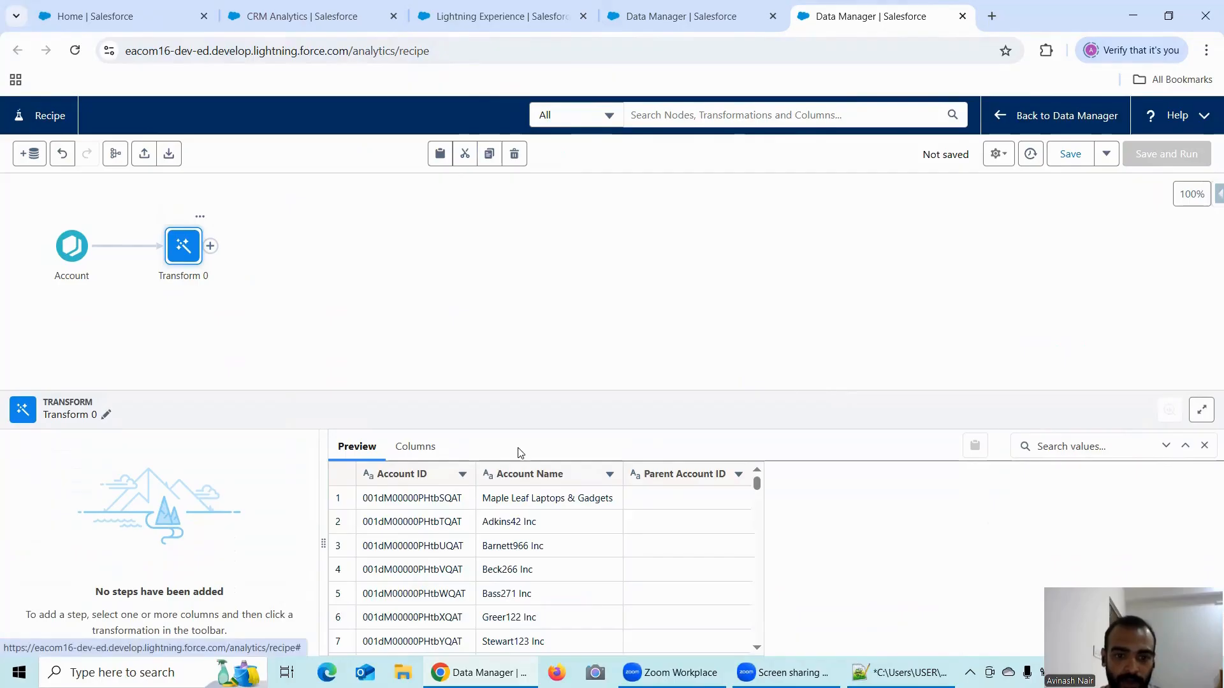
- Add a Flatten transformation on Account ID with Parent Account ID as the parent column, including the Record ID Column value
left_click(411, 474)
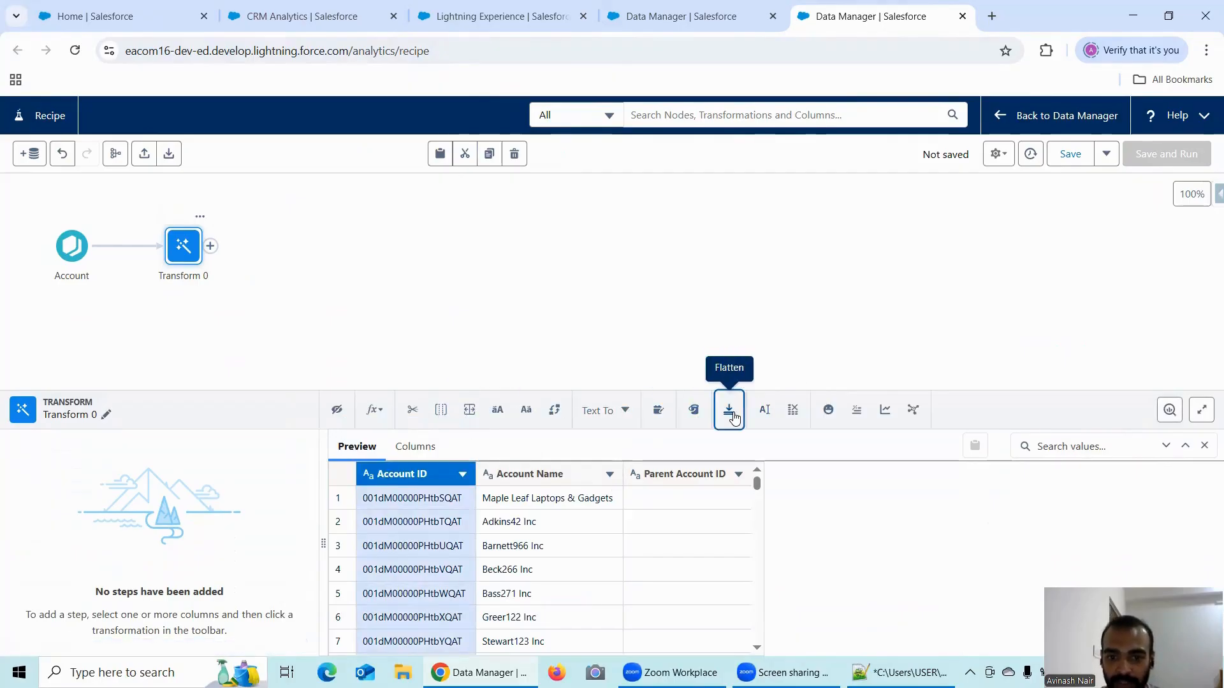
left_click(730, 413)
scroll(153, 518, "down", 2)
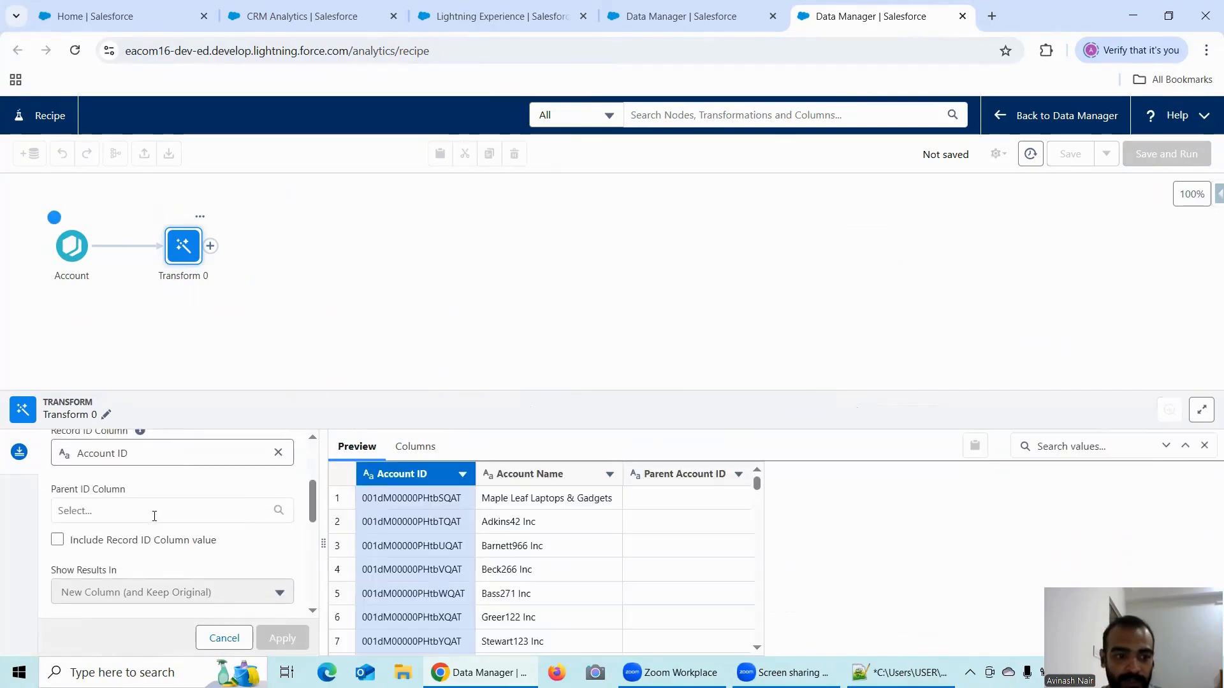
left_click(131, 508)
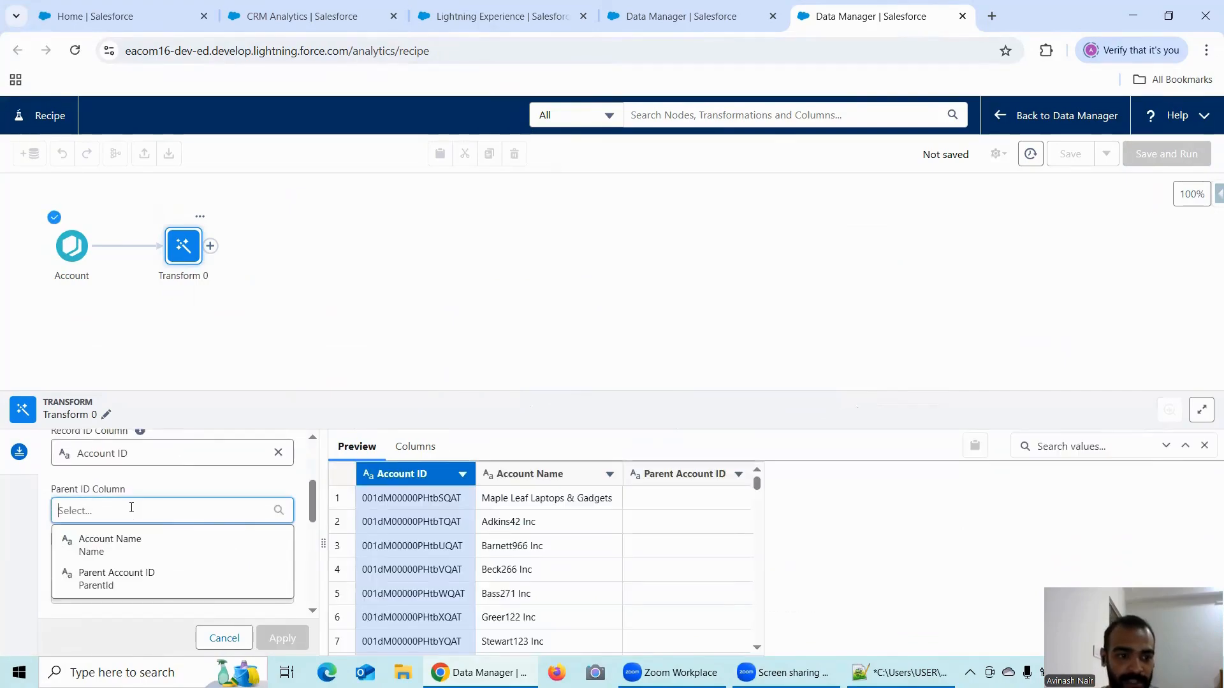
left_click(153, 569)
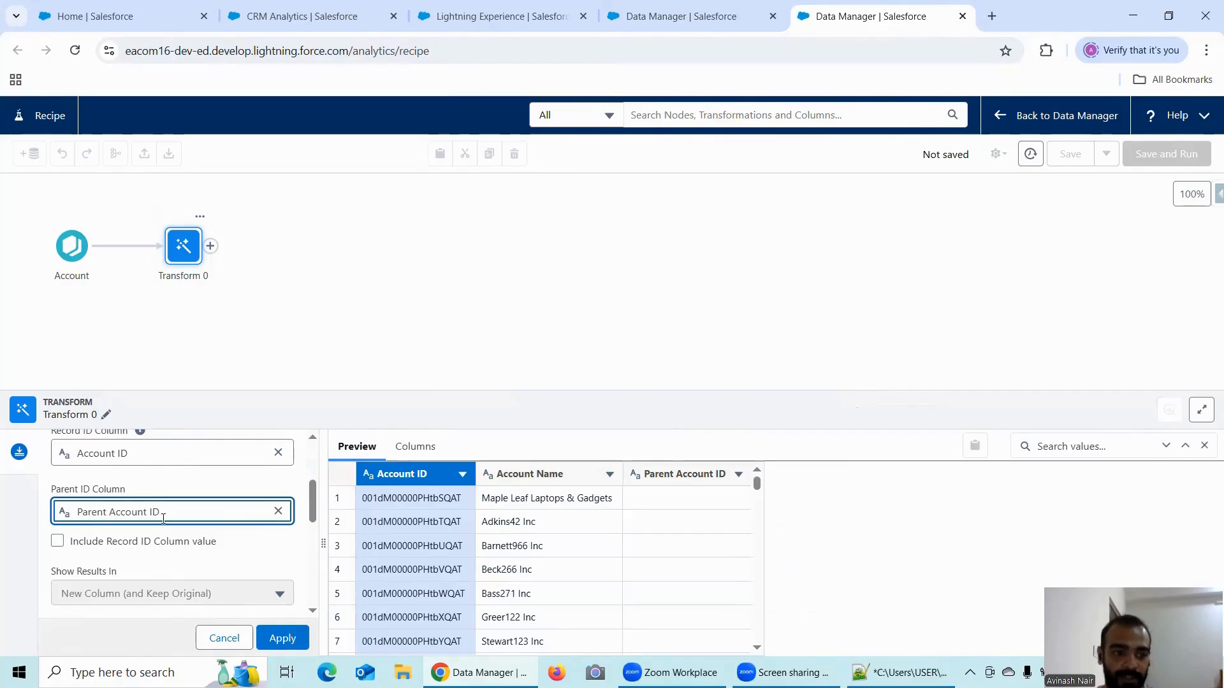
scroll(128, 499, "down", 1)
left_click(57, 462)
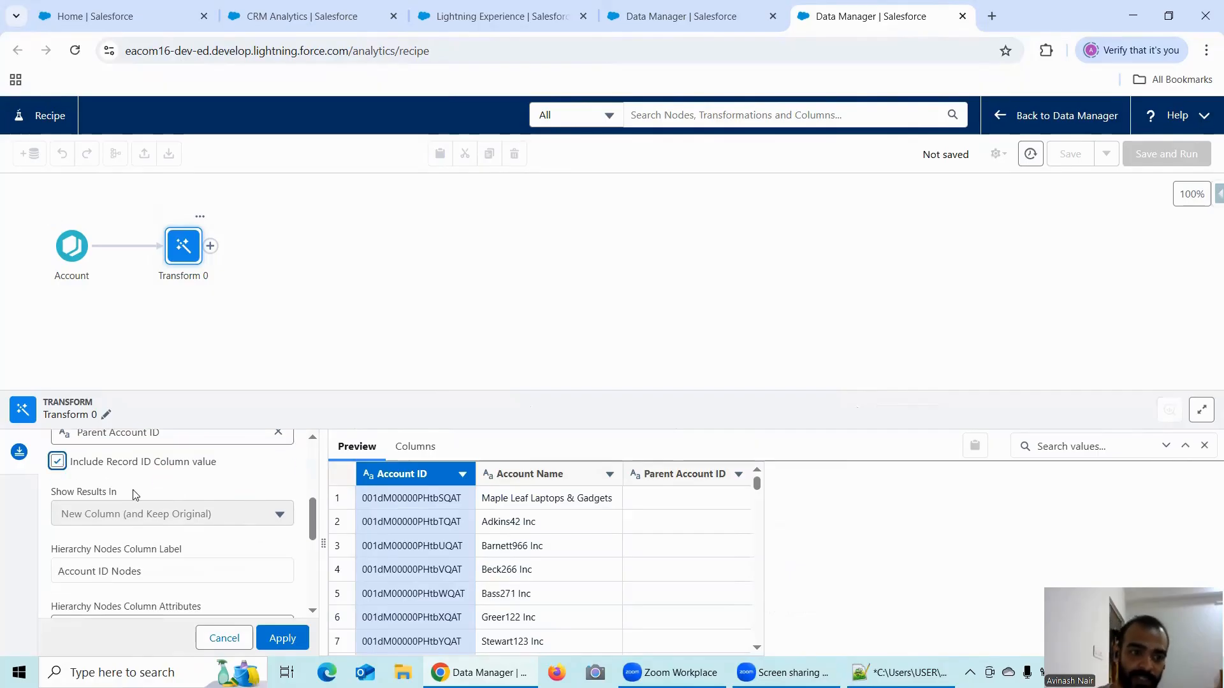
- Set the hierarchy nodes column label of the Flatten step to AccountHierarchy
scroll(153, 491, "down", 1)
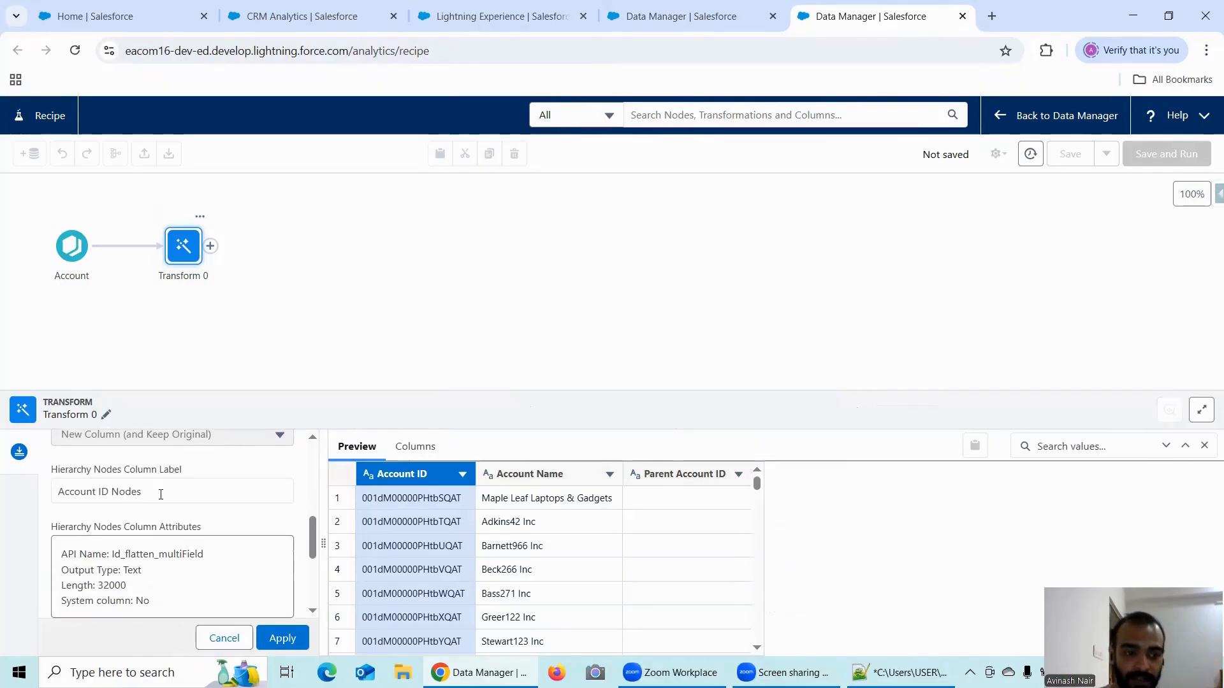
left_click(160, 494)
left_click(196, 488)
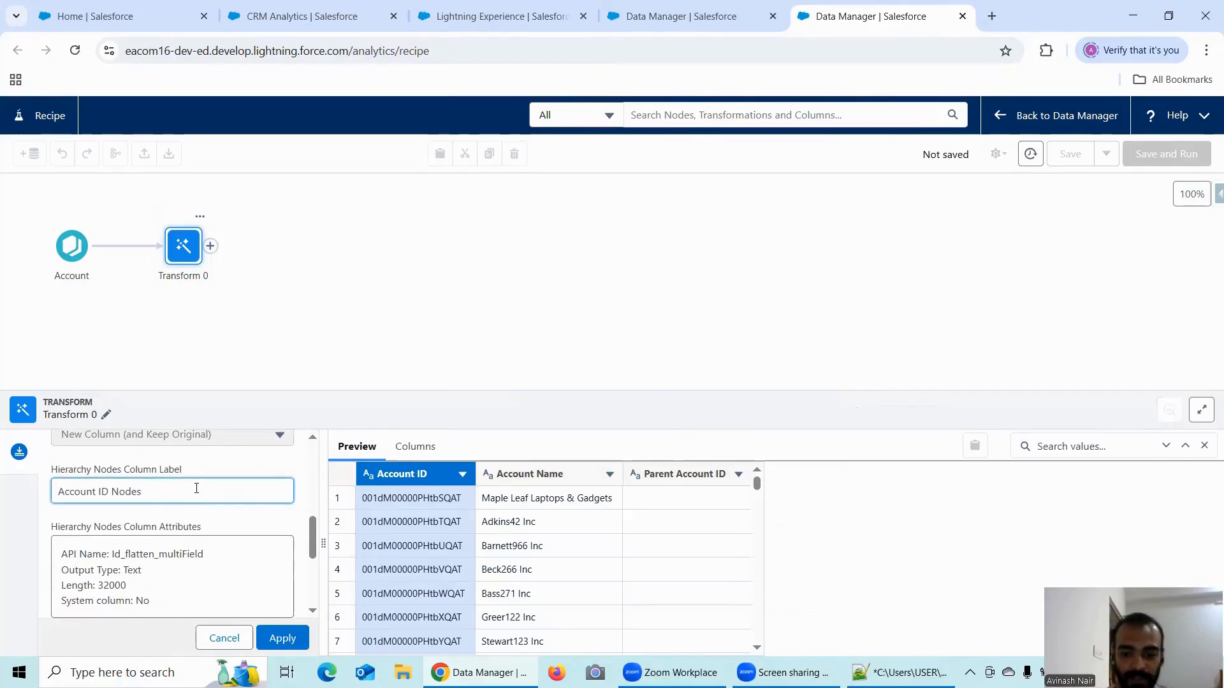
key("BackSpace")
key("BackSpace")
key("BackSpace")
key("BackSpace")
key("BackSpace")
key("BackSpace")
key("BackSpace")
key("BackSpace")
key("BackSpace")
key("BackSpace")
key("BackSpace")
key("BackSpace")
key("BackSpace")
key("BackSpace")
key("BackSpace")
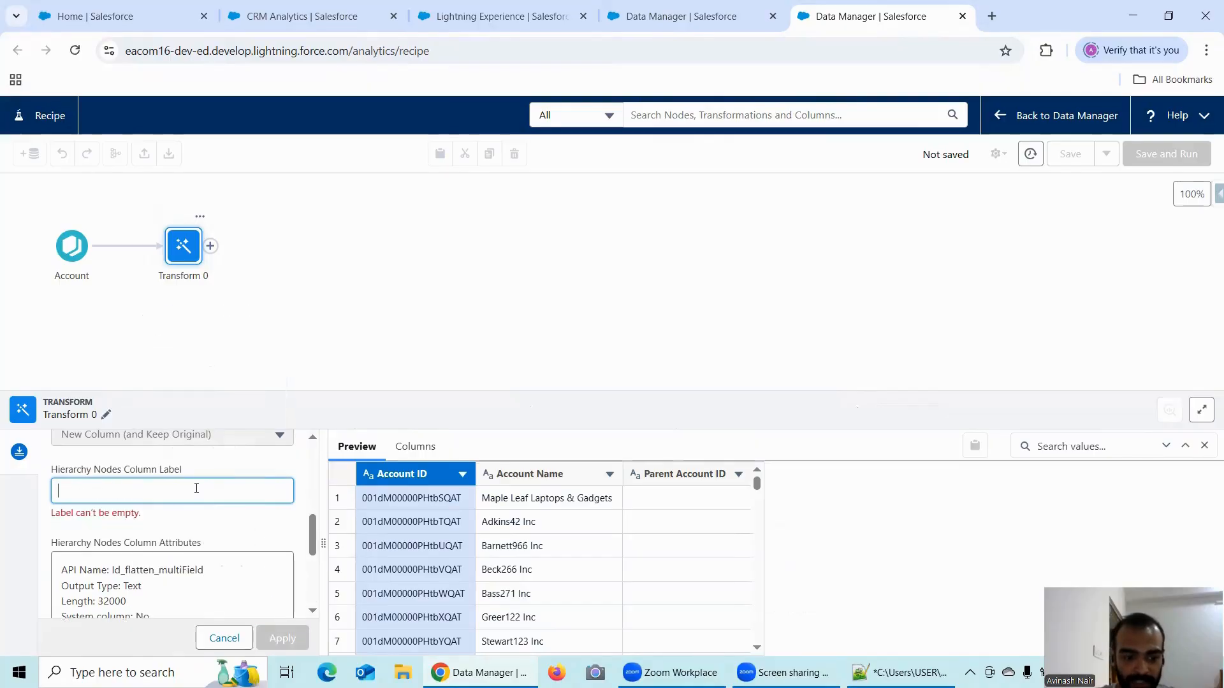
type("AccountHierarchy")
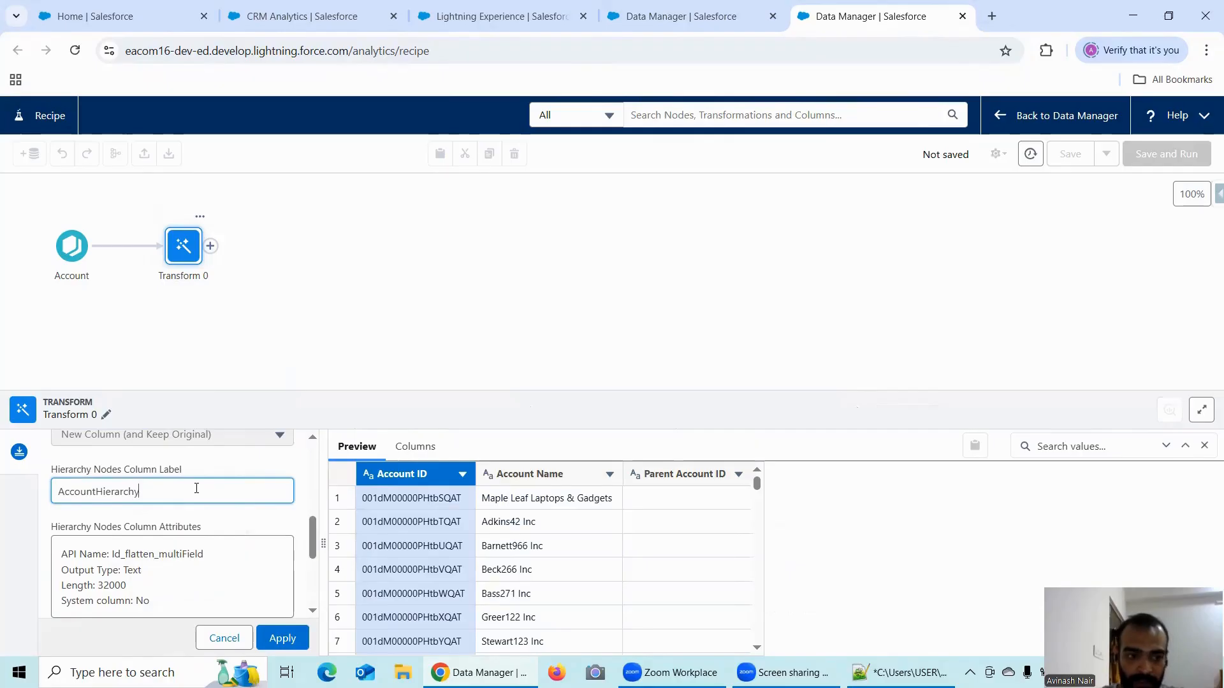
- Set the hierarchy path column label to UltimateParent and apply the Flatten transformation
scroll(153, 497, "down", 3)
left_click(153, 504)
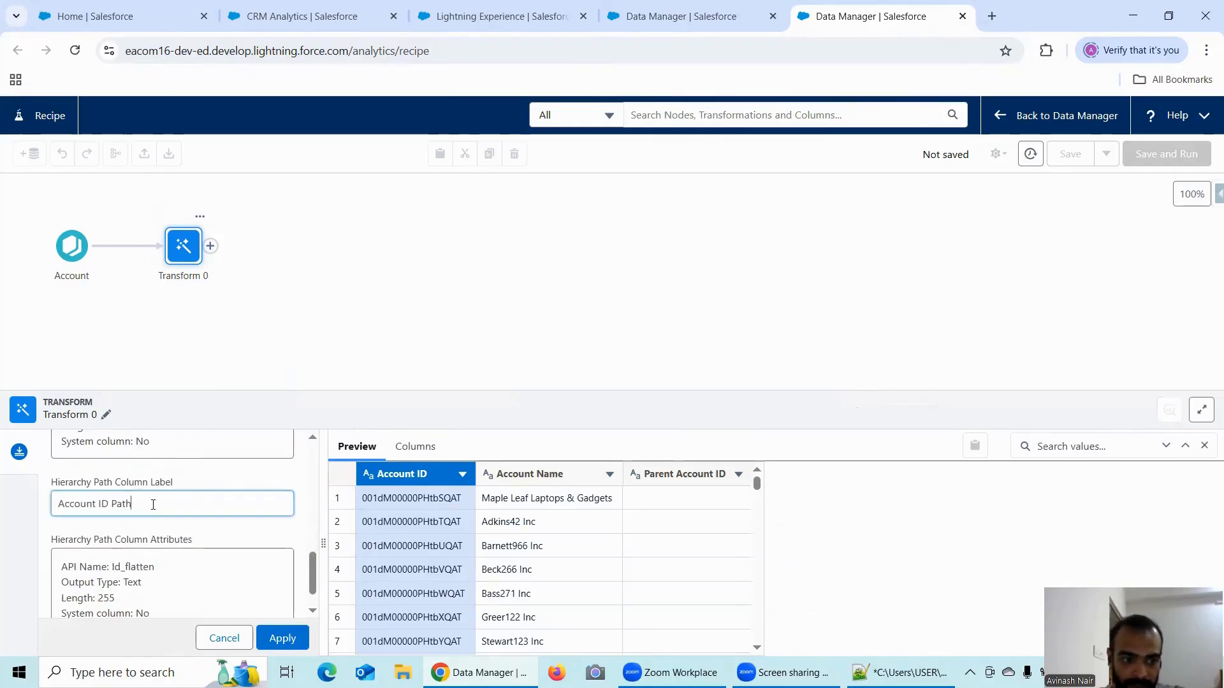
key("BackSpace")
key("BackSpace")
key("BackSpace")
key("BackSpace")
key("BackSpace")
key("BackSpace")
key("BackSpace")
key("BackSpace")
key("BackSpace")
key("BackSpace")
key("BackSpace")
key("BackSpace")
key("BackSpace")
key("BackSpace")
key("BackSpace")
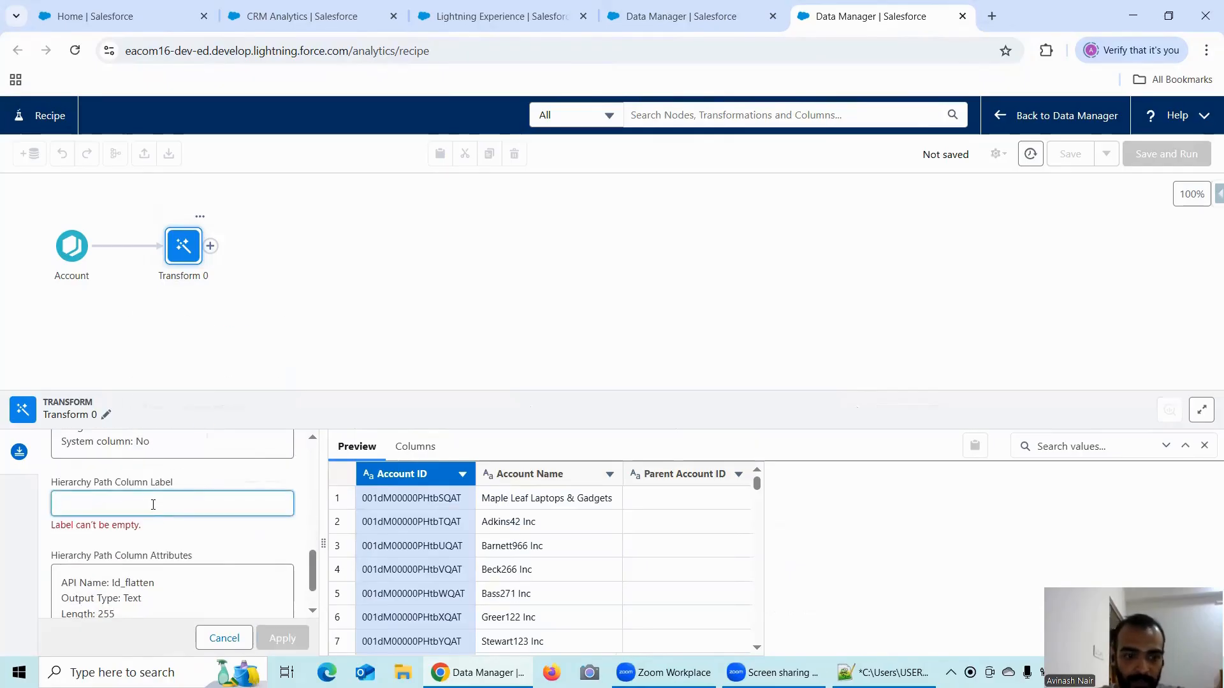
type("Ultimate")
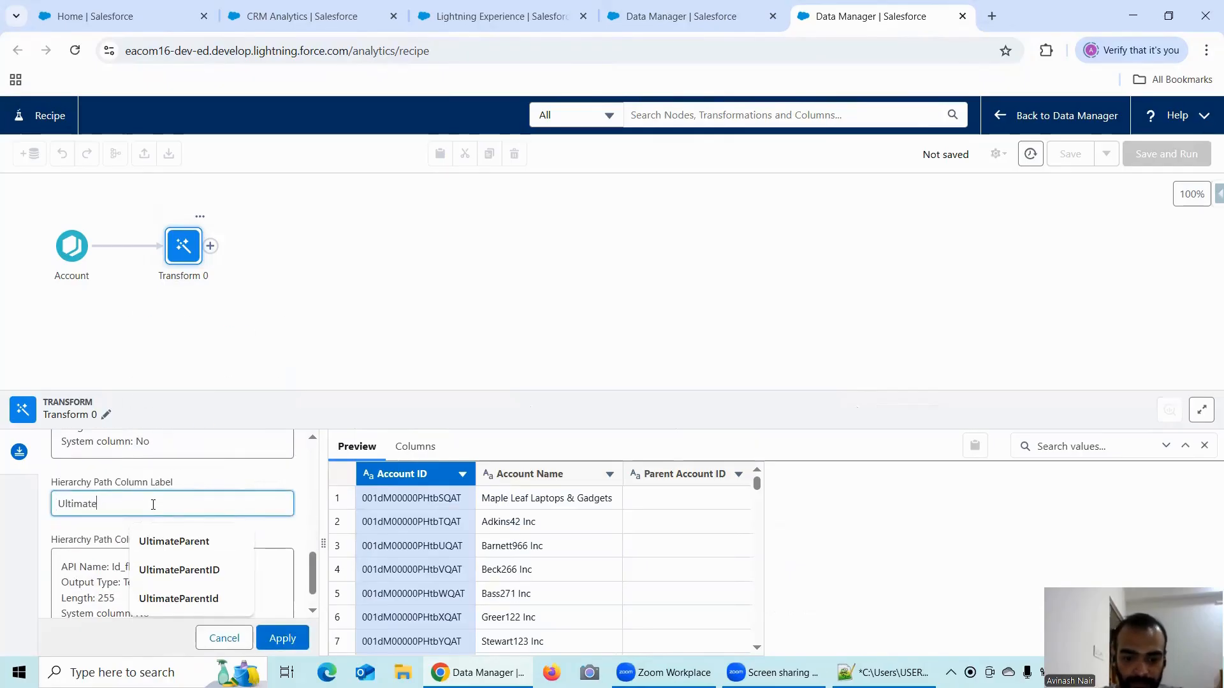
type("Pa")
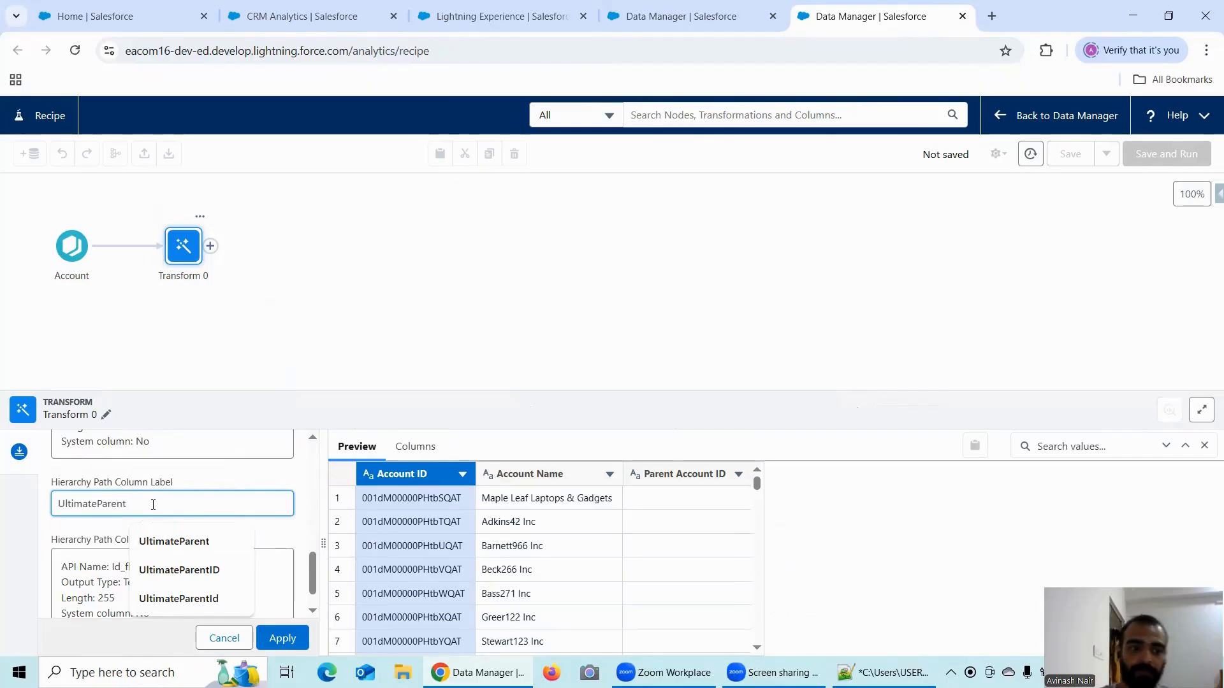
type("rent")
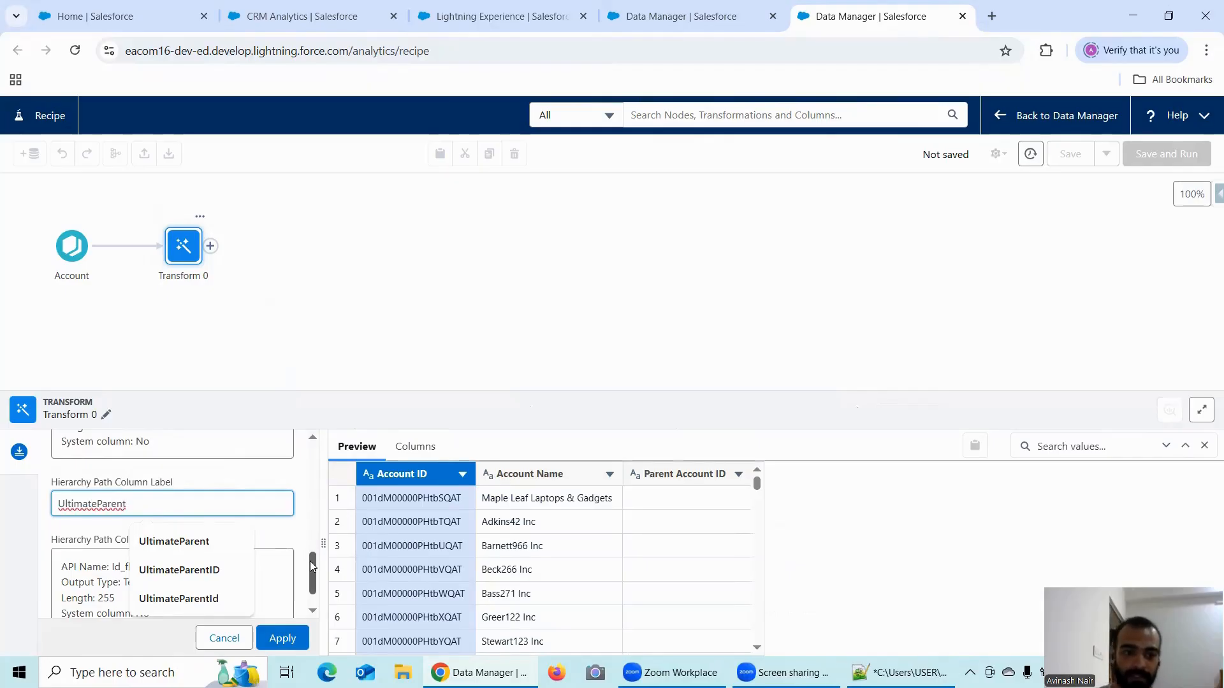
scroll(311, 562, "down", 1)
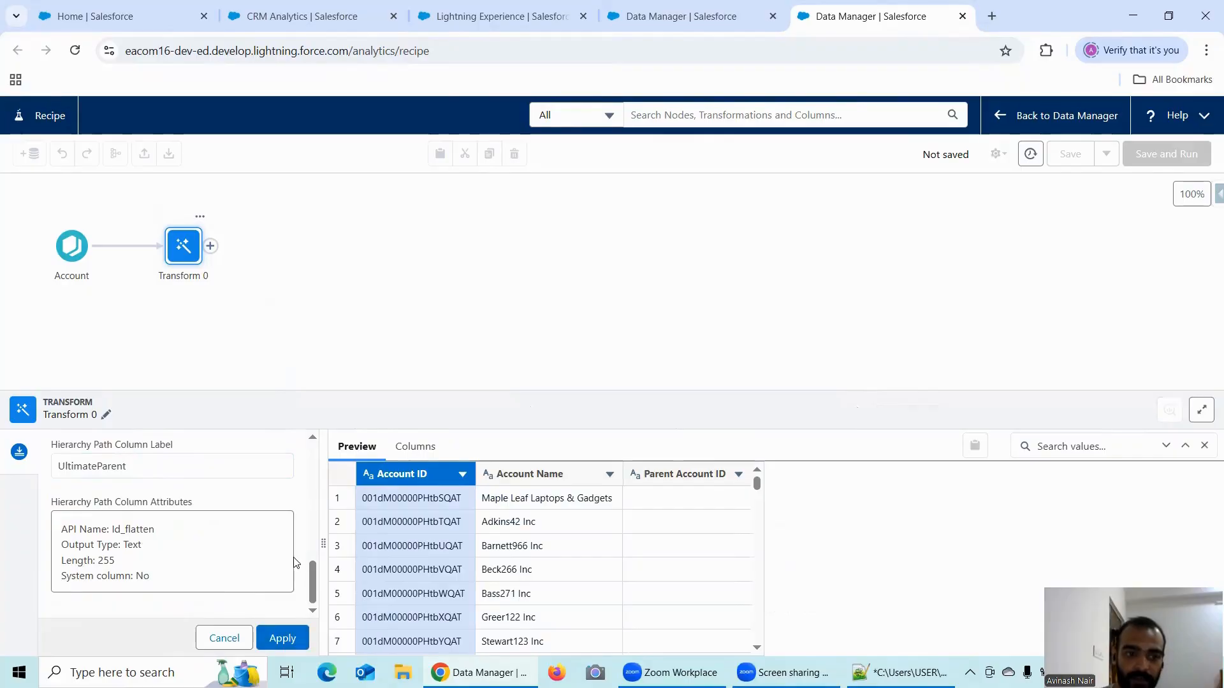
left_click(283, 639)
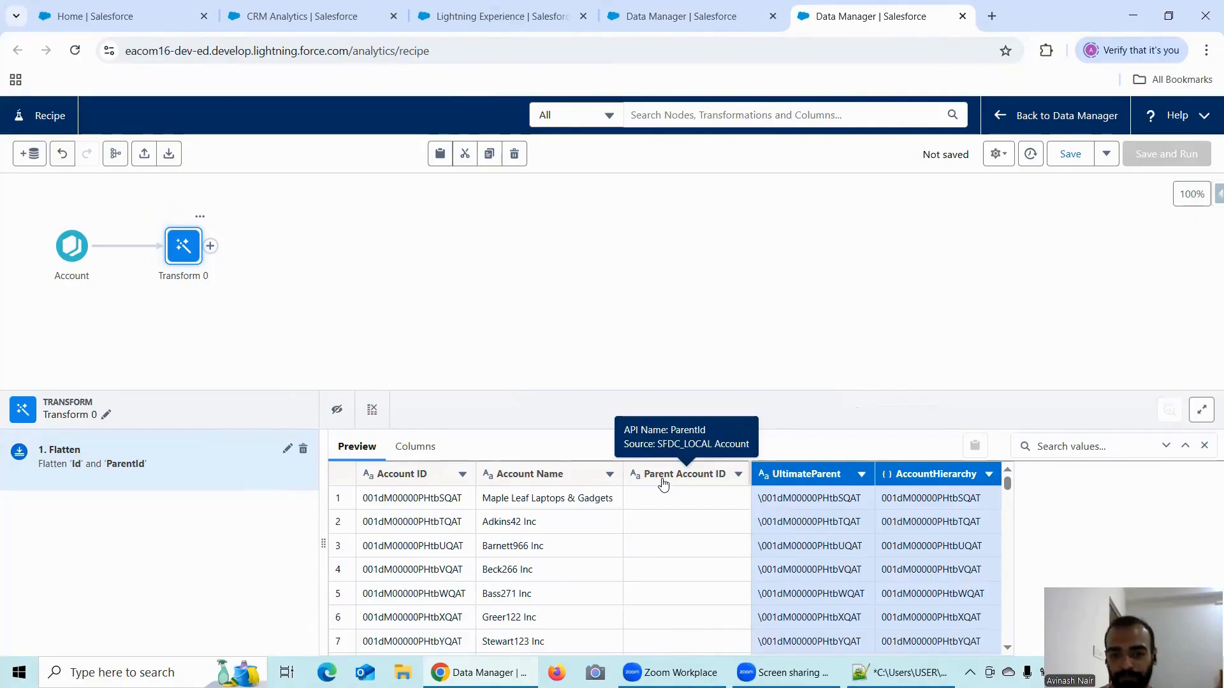
left_click(822, 479)
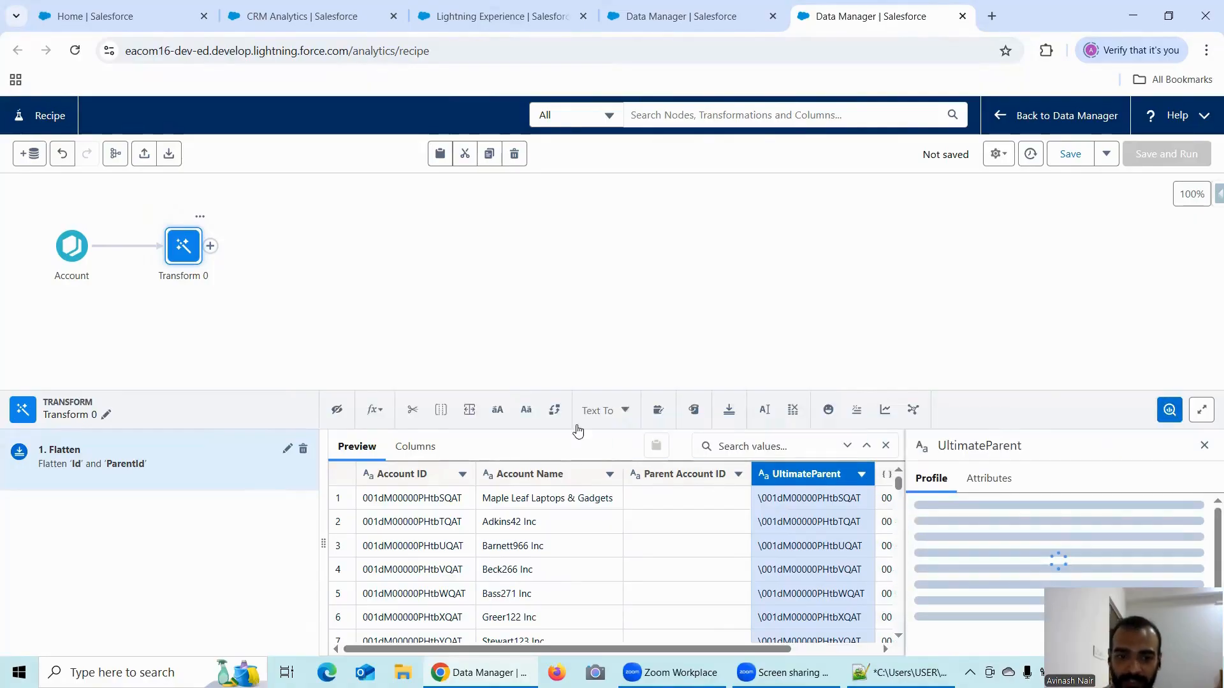
left_click(380, 413)
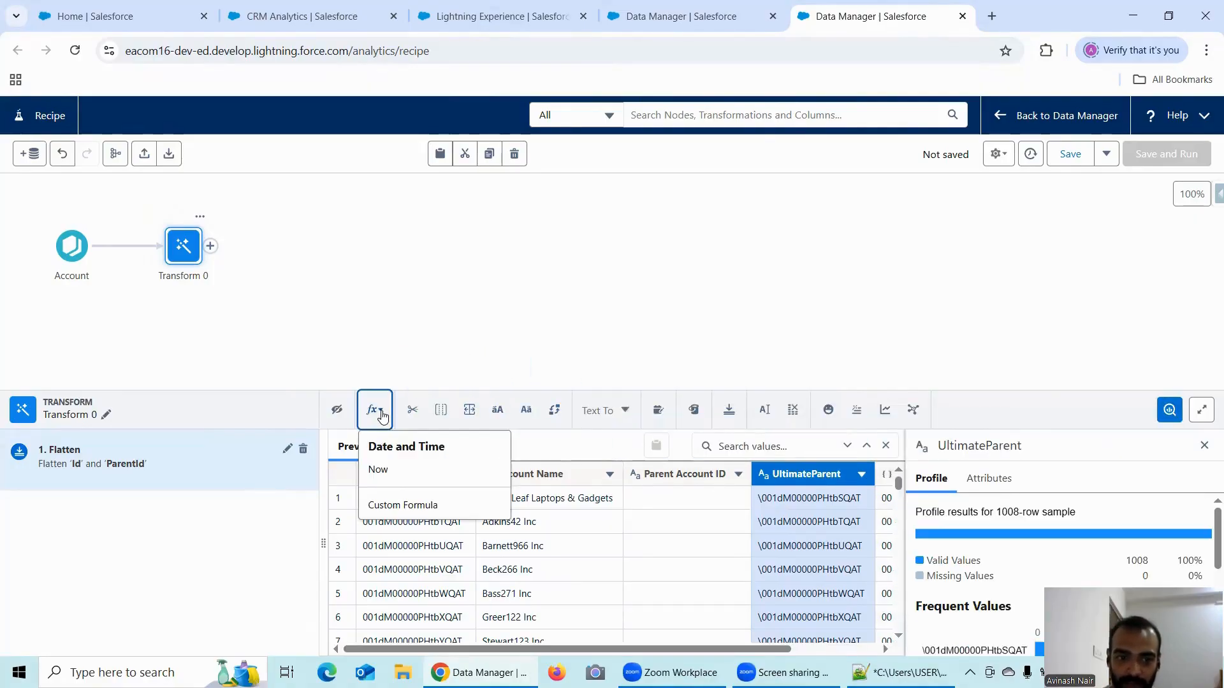
left_click(408, 504)
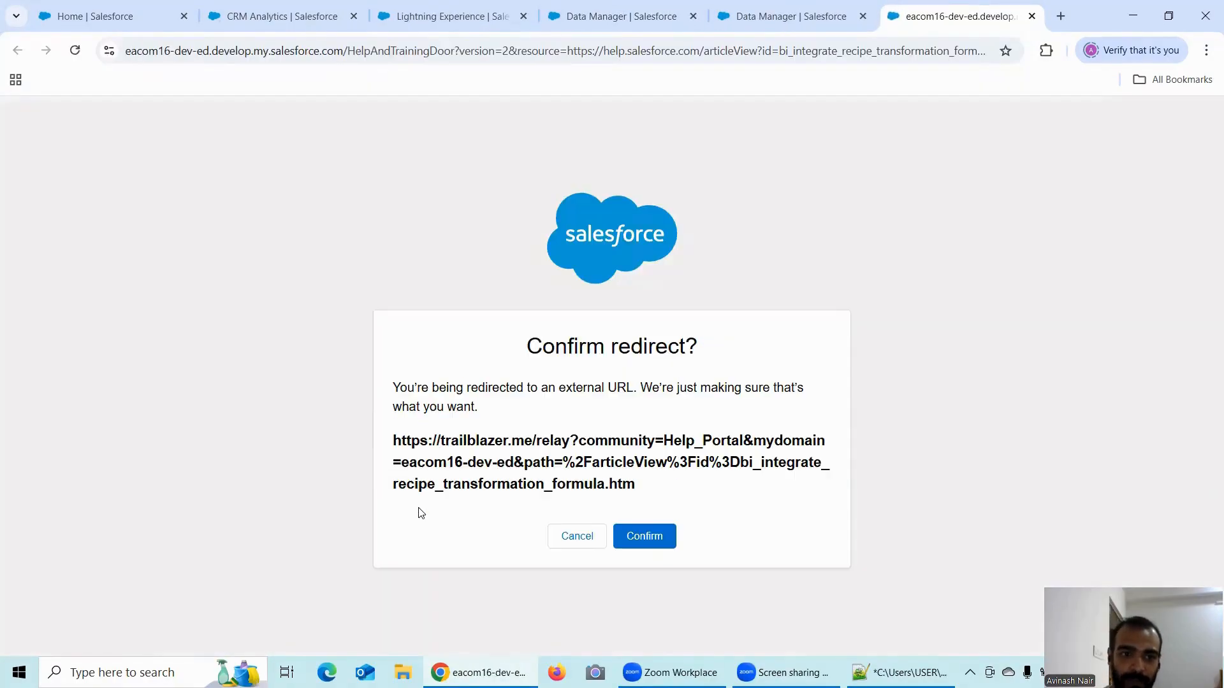
left_click(1031, 16)
scroll(333, 517, "down", 2)
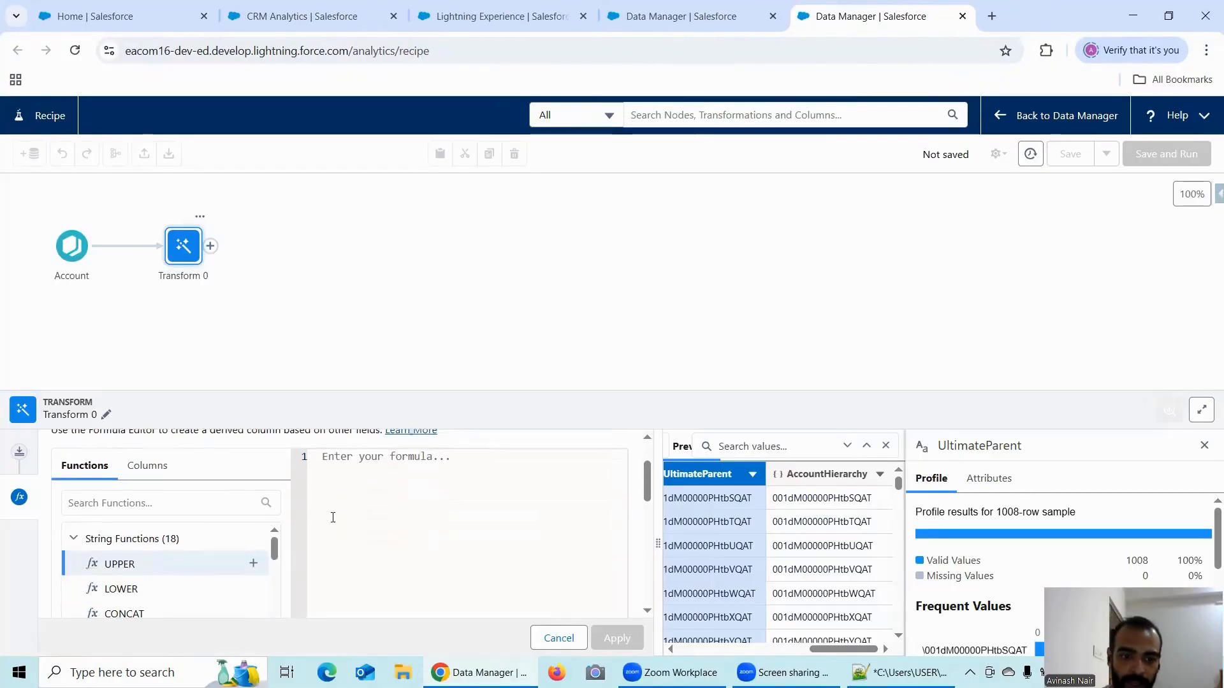
left_click(341, 477)
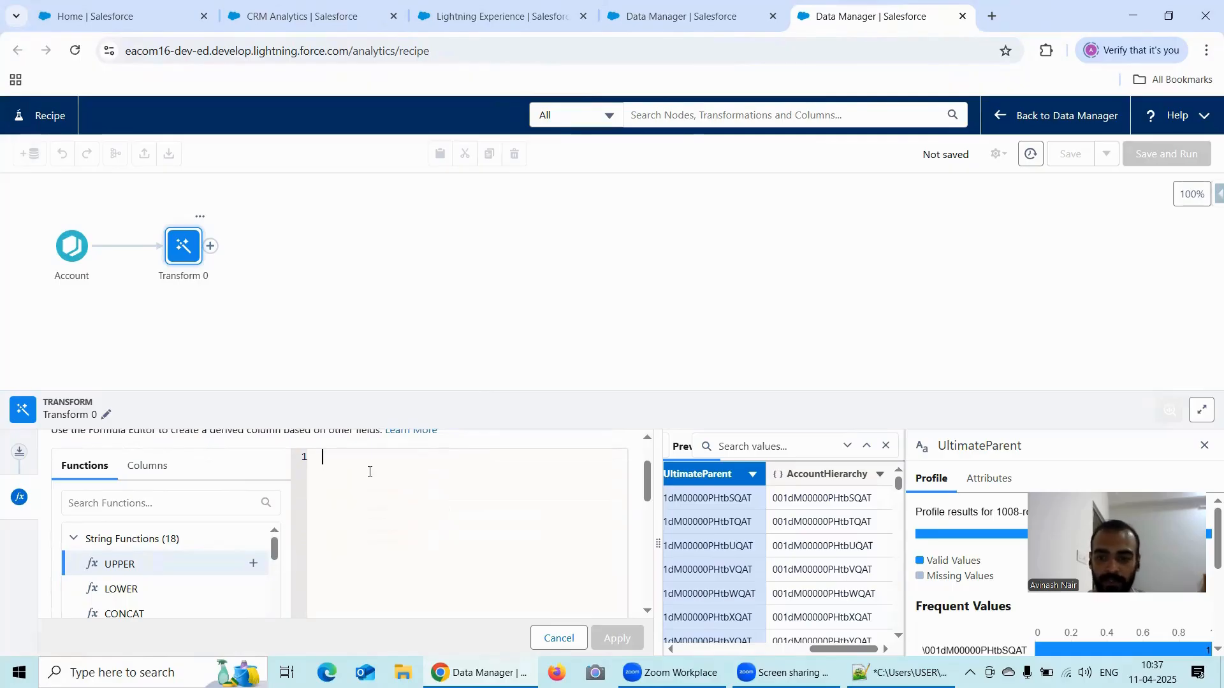
type("substr")
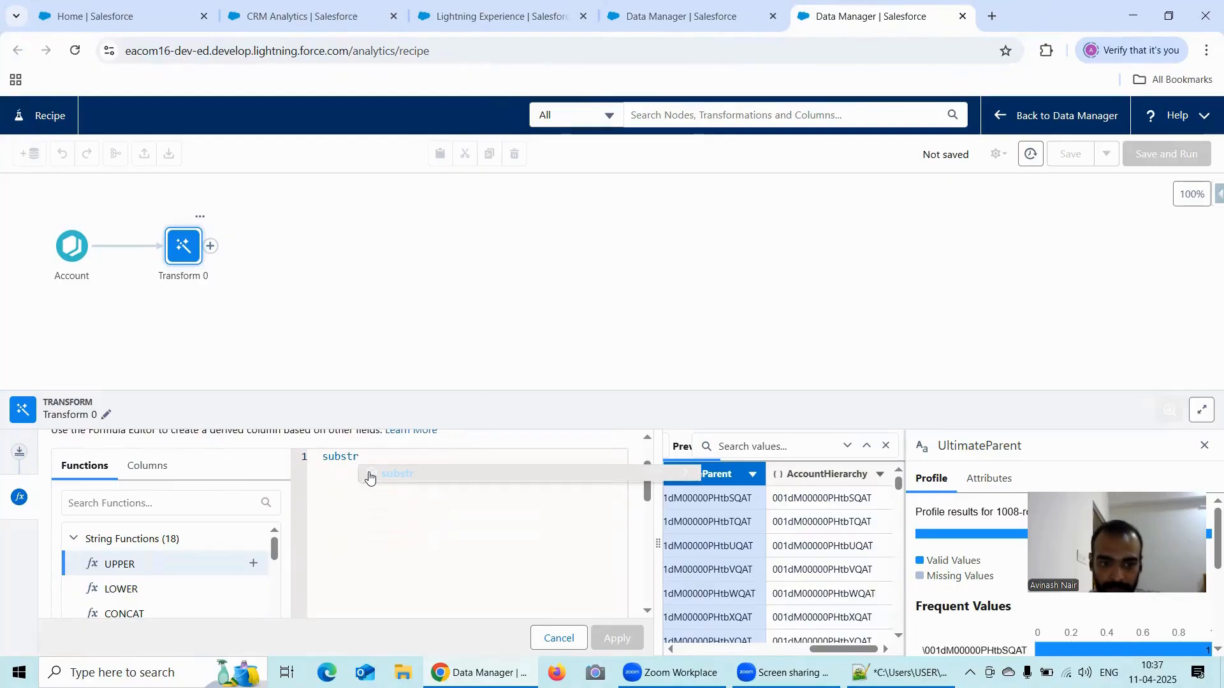
left_click(369, 474)
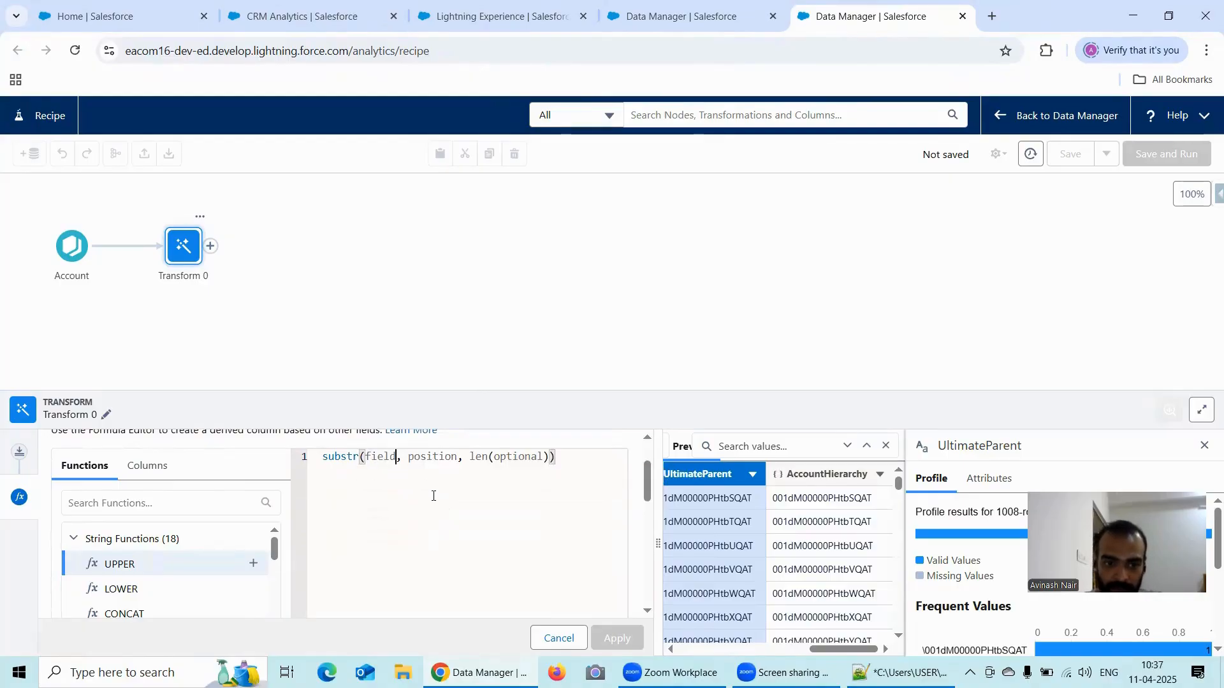
key("BackSpace")
key("BackSpace")
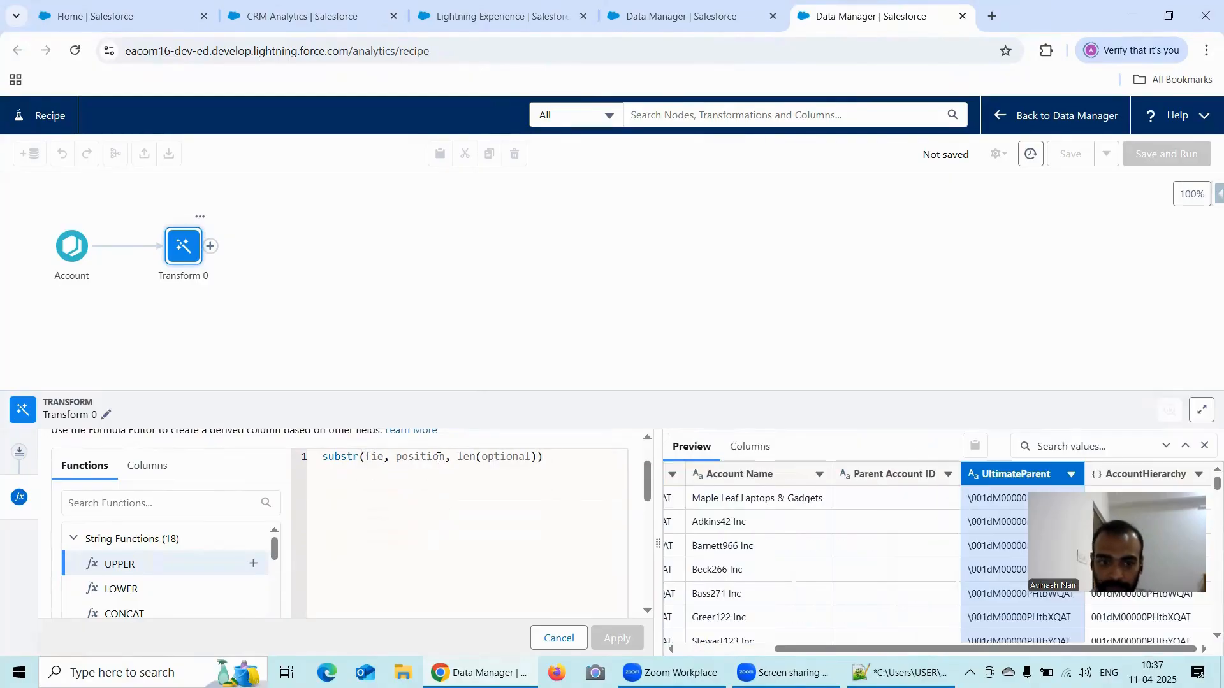
key("BackSpace")
key("BackSpace")
key("BackSpace")
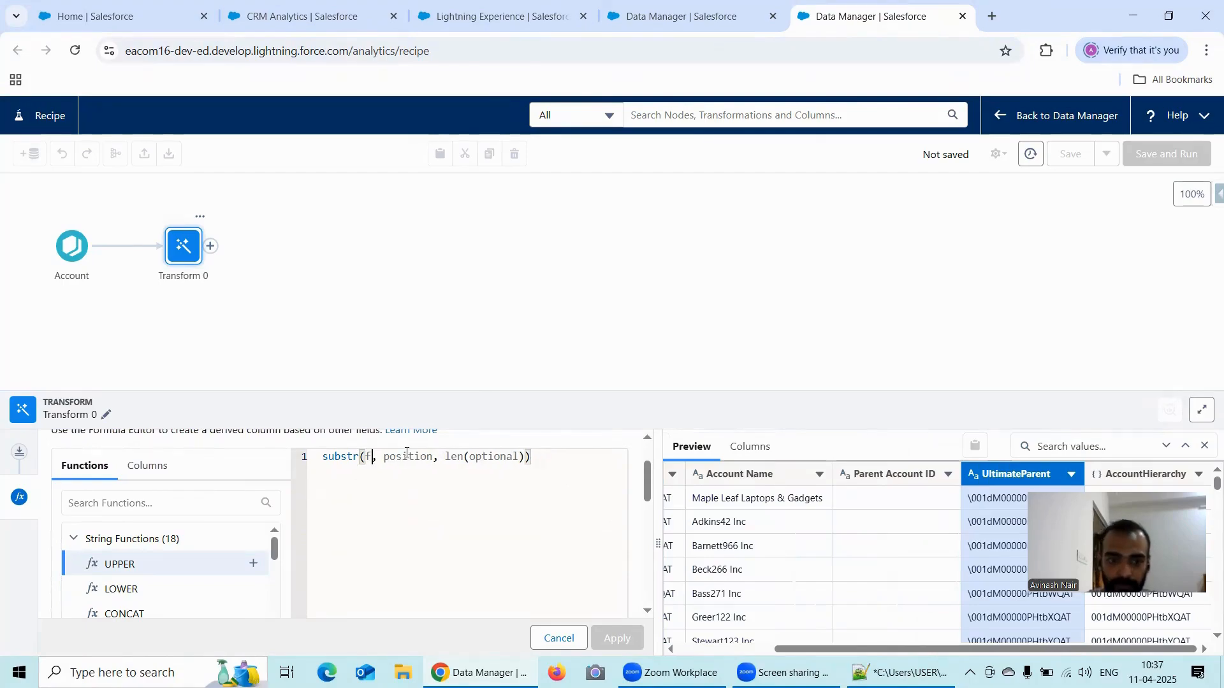
type("Ukt")
key("BackSpace")
key("BackSpace")
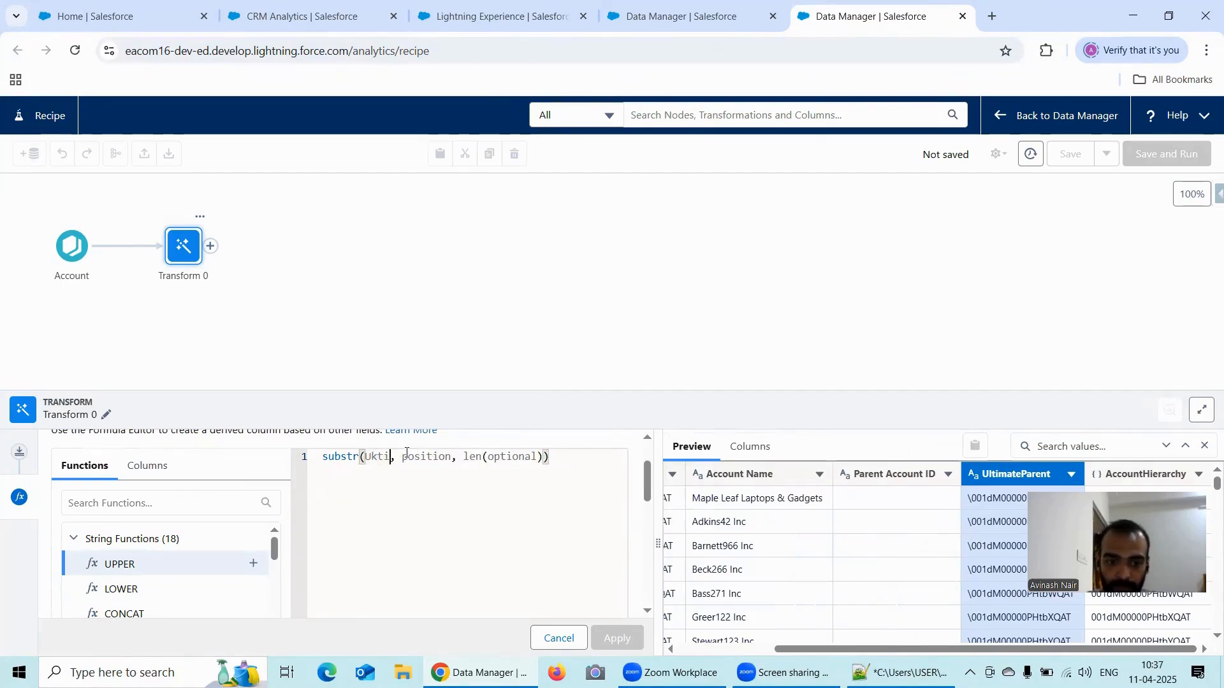
type("lti")
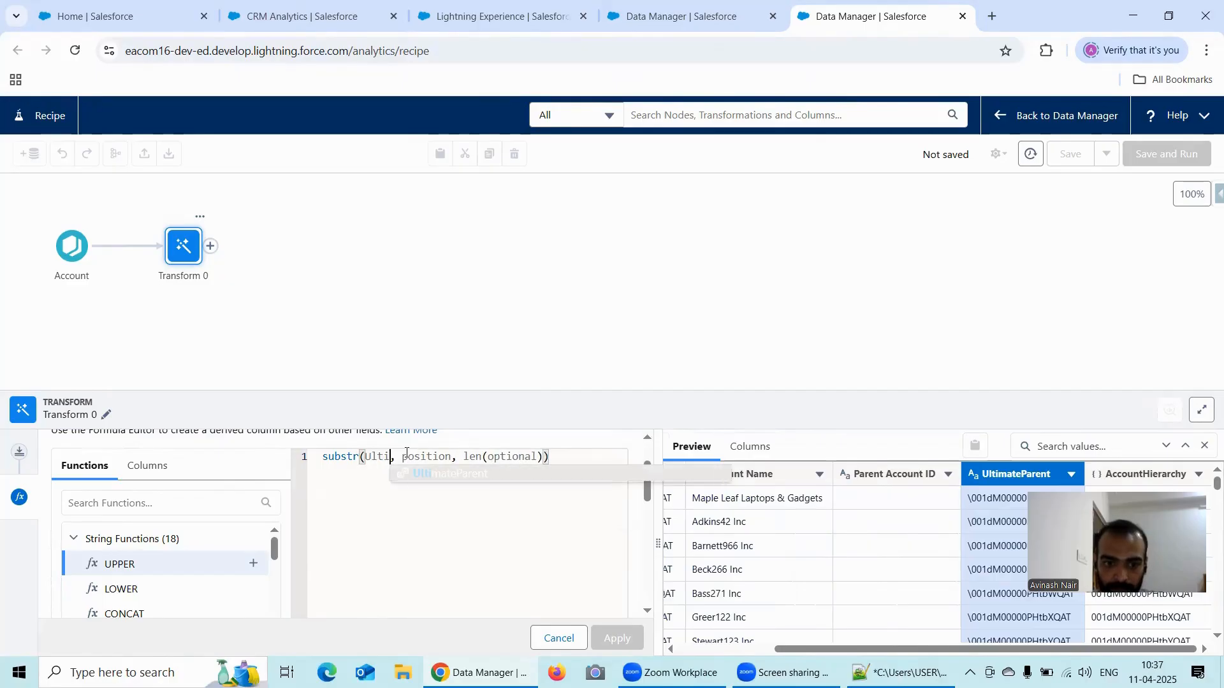
left_click(449, 477)
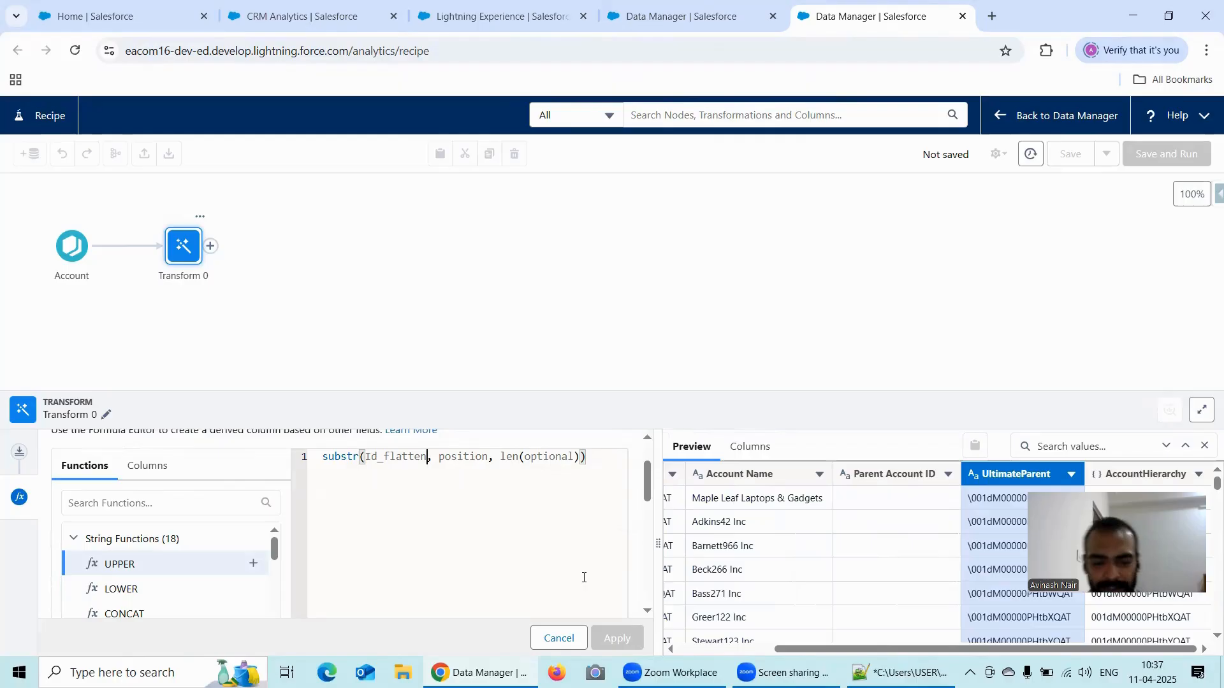
left_click(559, 638)
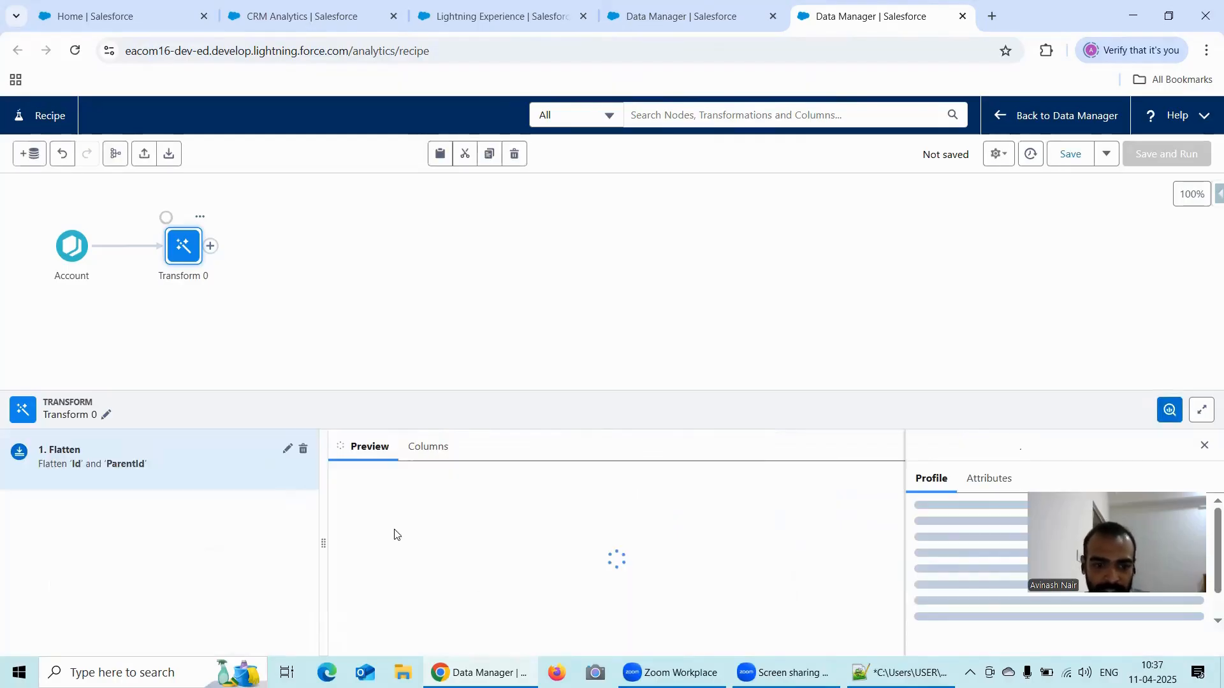
- Edit the Flatten step and set the API name of the hierarchy nodes column to AccountHierarchy
left_click(286, 451)
scroll(169, 523, "down", 5)
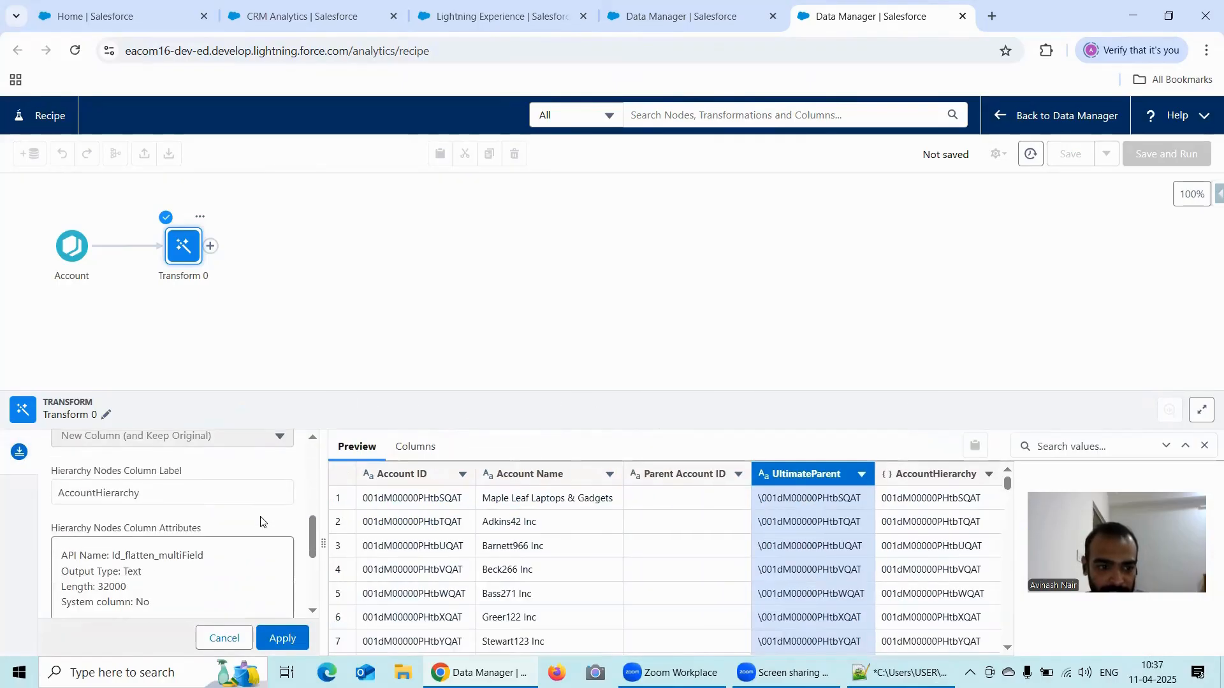
scroll(168, 524, "down", 2)
left_click(169, 523)
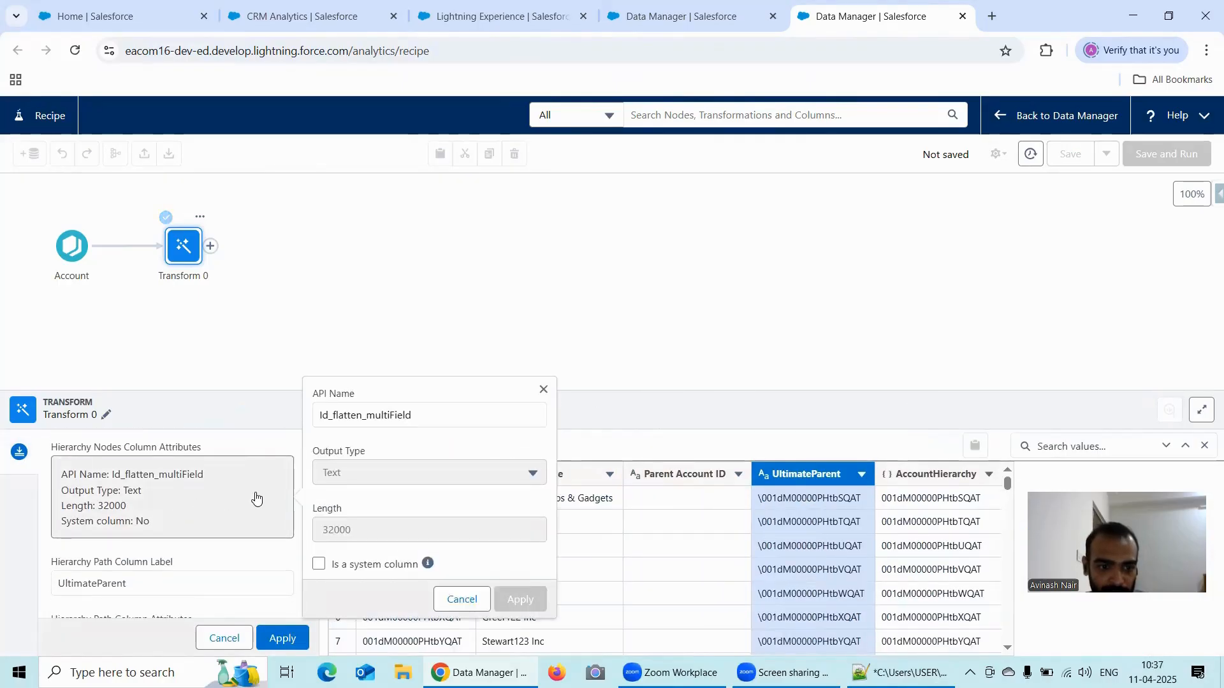
left_click(427, 415)
scroll(185, 500, "up", 1)
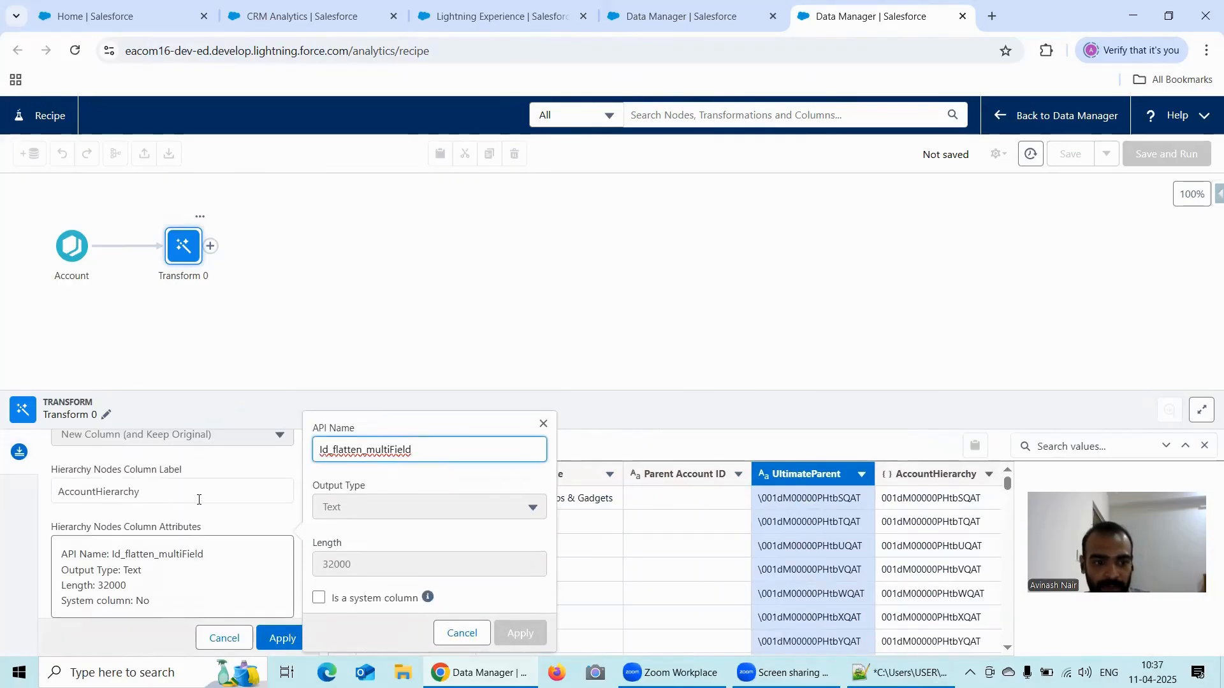
left_click_drag(422, 448, 307, 452)
left_click(306, 452)
left_click(444, 447)
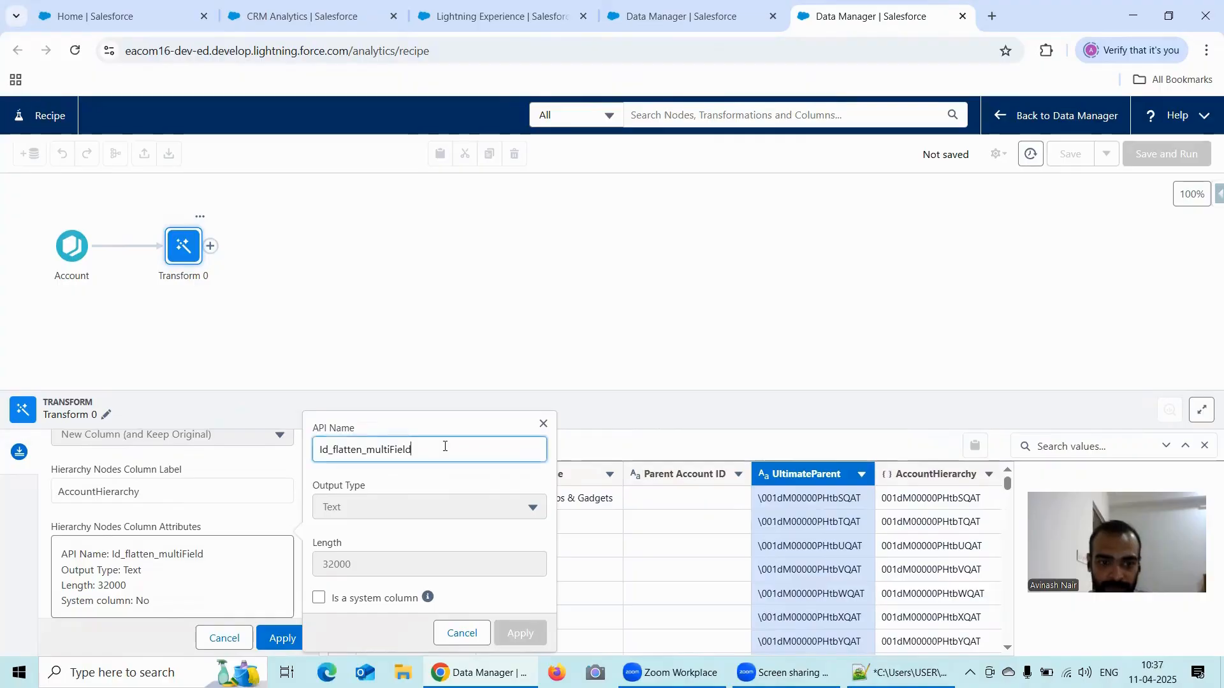
key("BackSpace")
key("BackSpace")
key("BackSpace")
key("BackSpace")
key("BackSpace")
key("BackSpace")
key("BackSpace")
key("BackSpace")
key("BackSpace")
key("BackSpace")
key("BackSpace")
key("BackSpace")
key("BackSpace")
key("BackSpace")
key("BackSpace")
key("BackSpace")
key("BackSpace")
key("BackSpace")
key("BackSpace")
key("BackSpace")
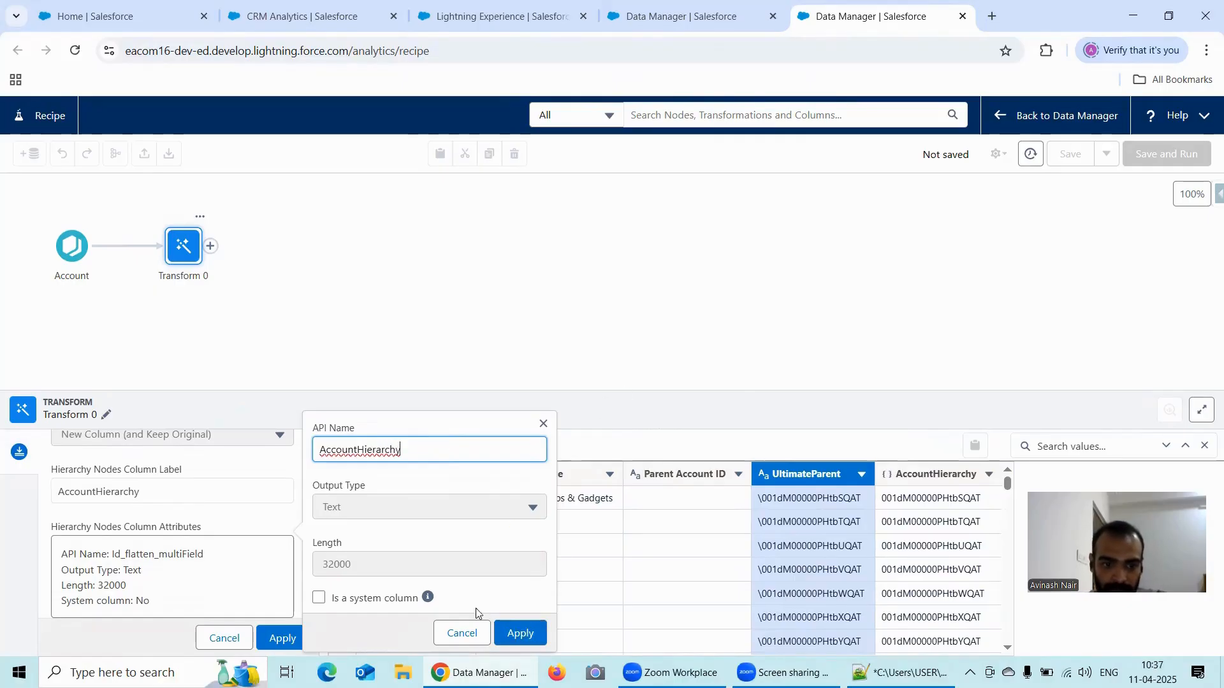
mouse_move(426, 602)
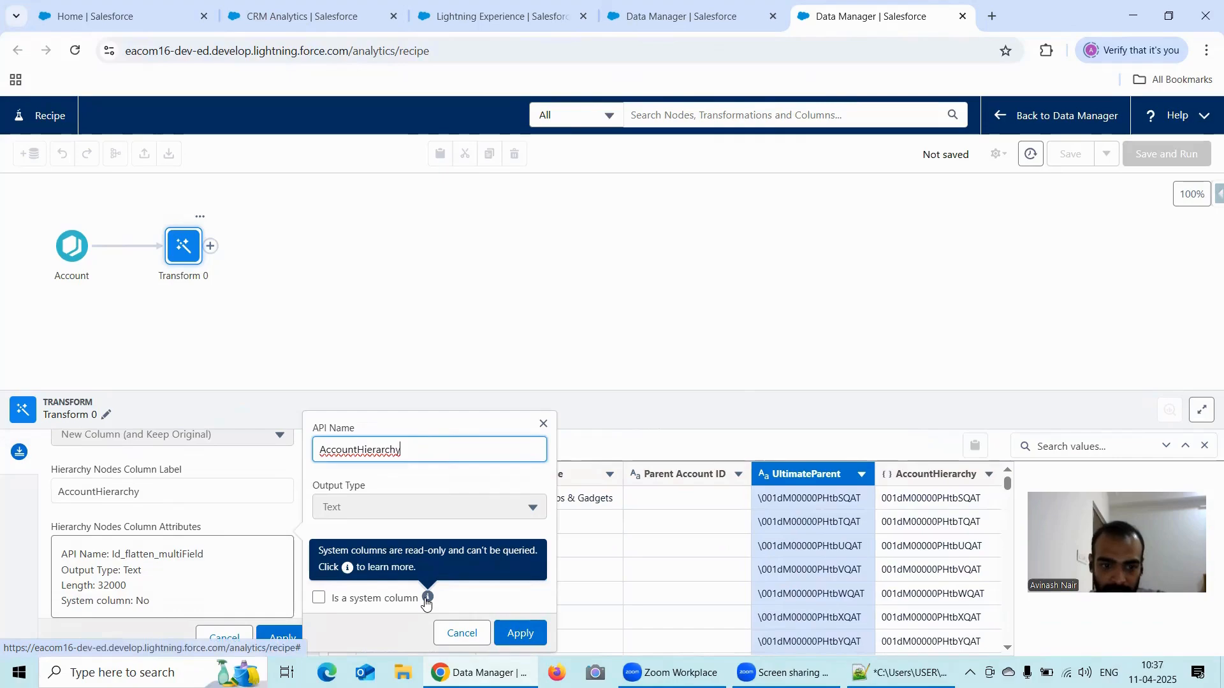
left_click(529, 635)
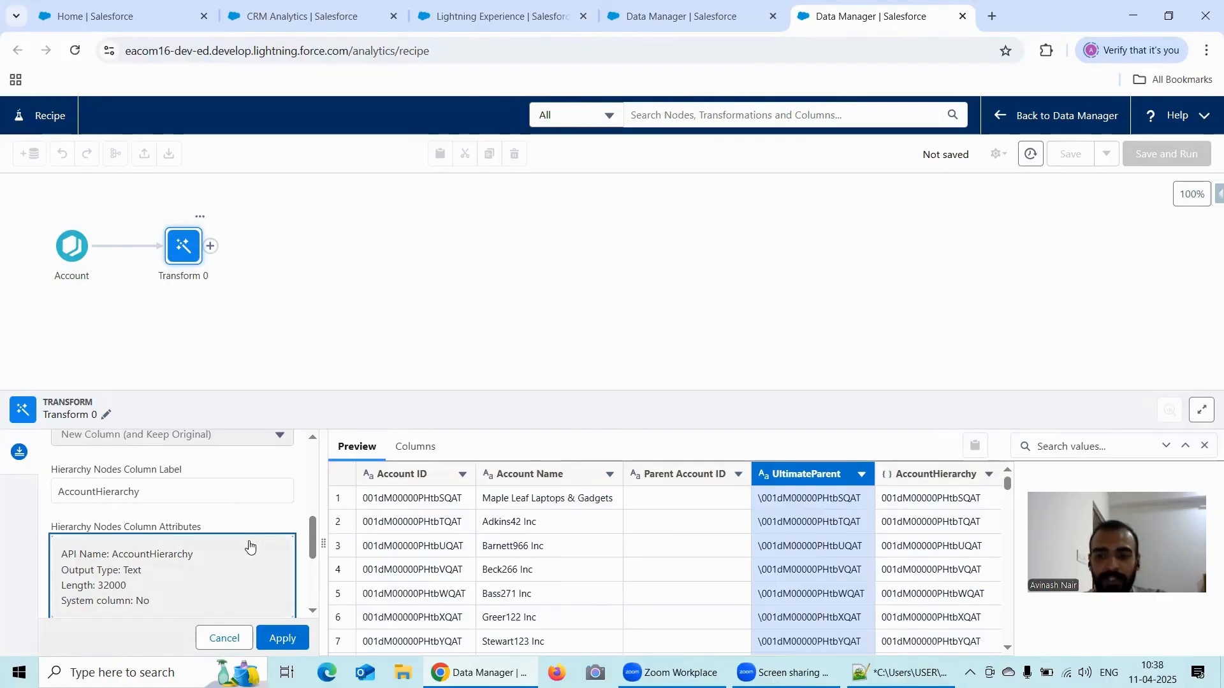
- Set the API name of the hierarchy path column to UltimateParent and apply the Flatten changes
scroll(232, 549, "down", 1)
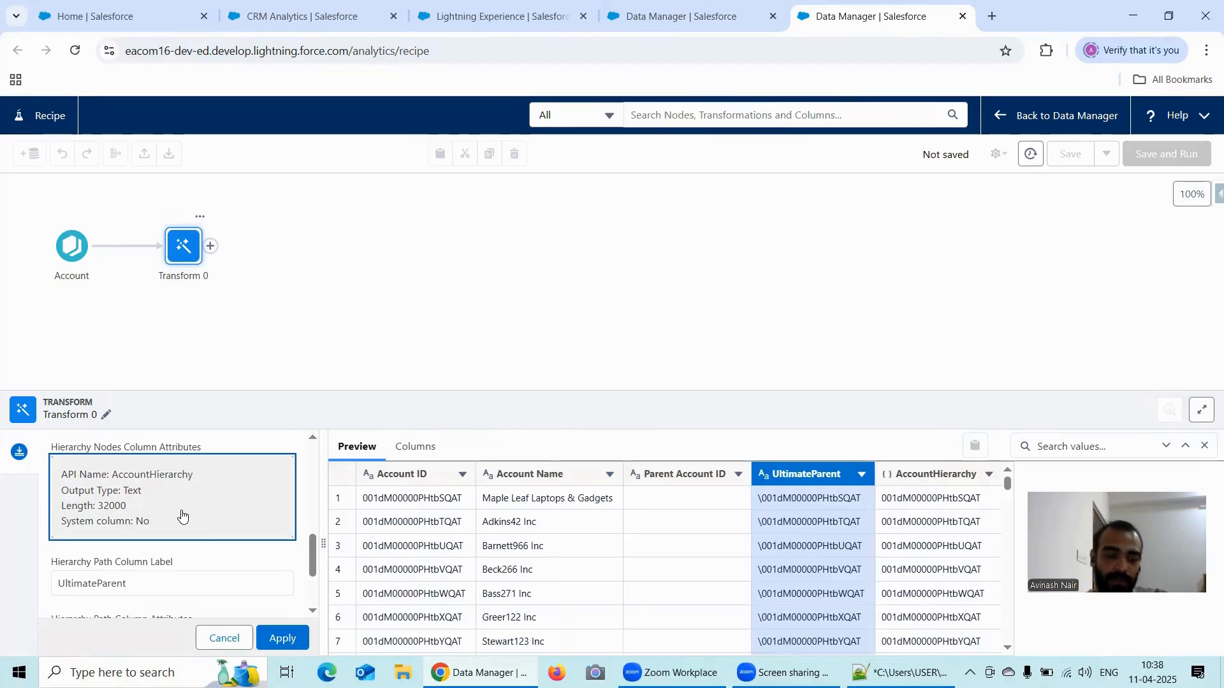
scroll(197, 544, "down", 1)
left_click(211, 573)
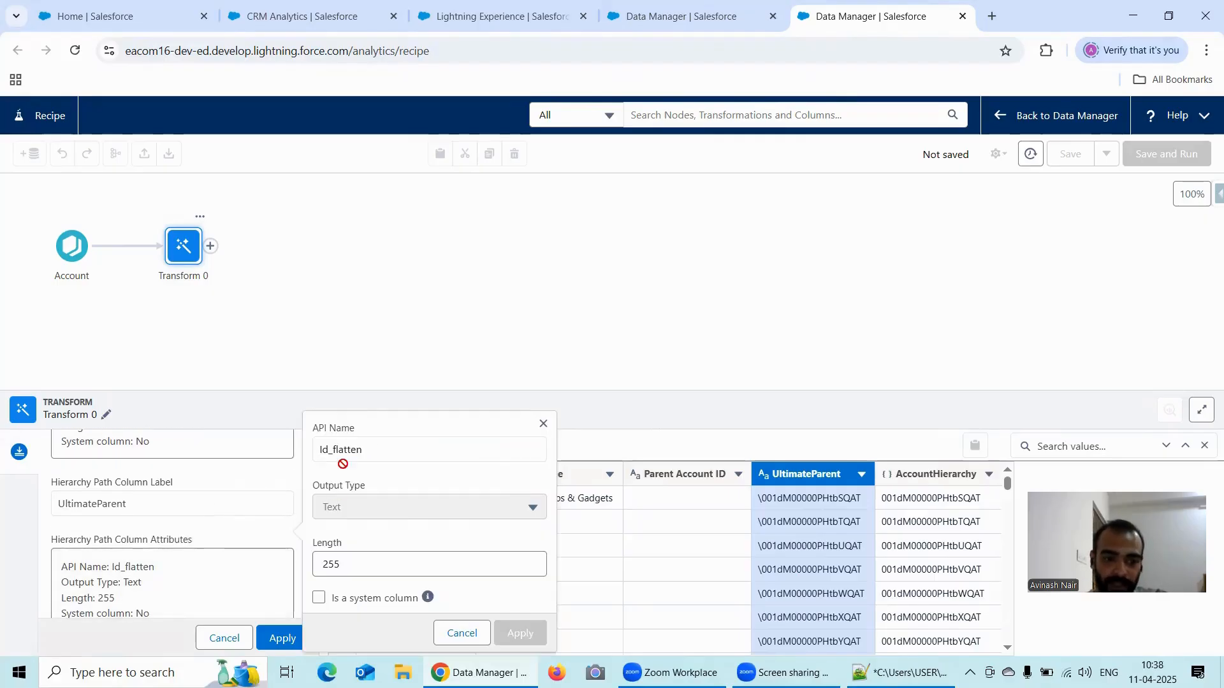
double_click(369, 449)
left_click(330, 450)
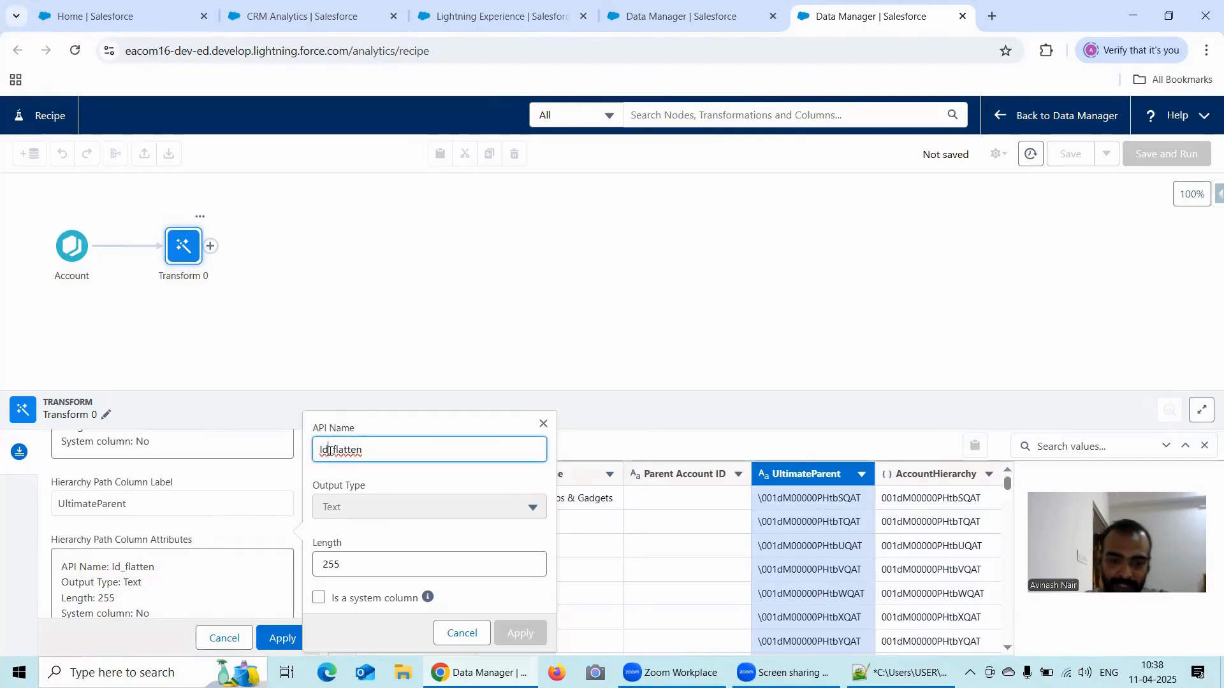
key("BackSpace")
key("BackSpace")
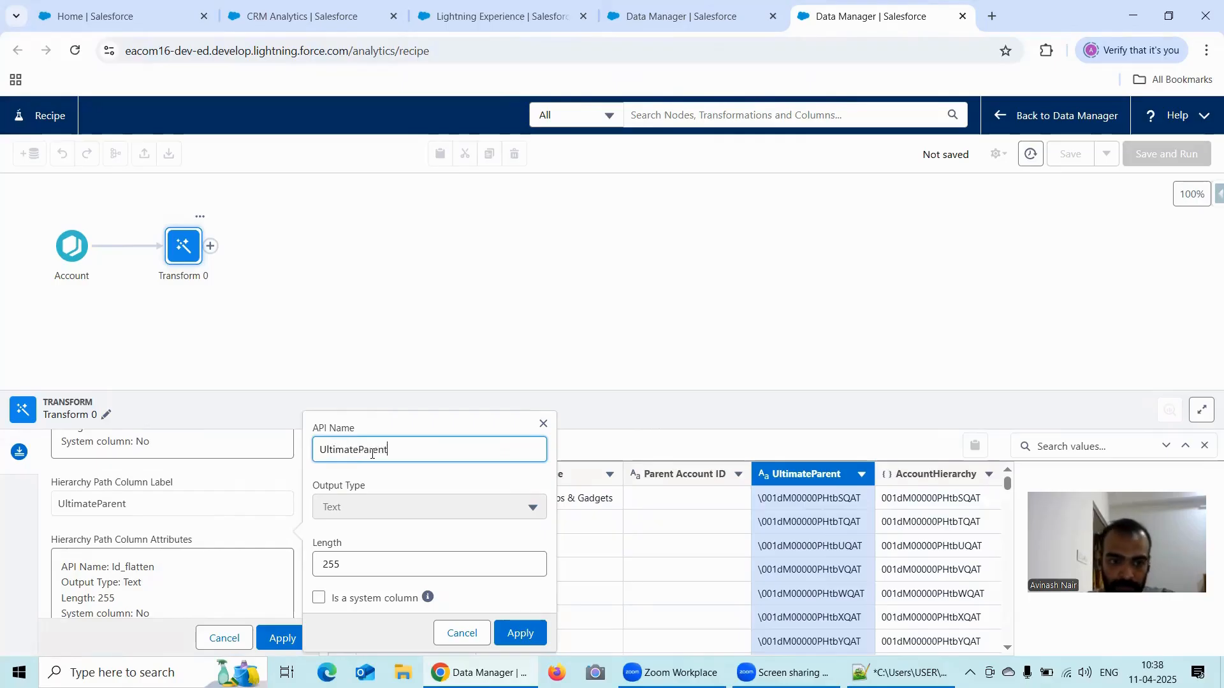
left_click(519, 633)
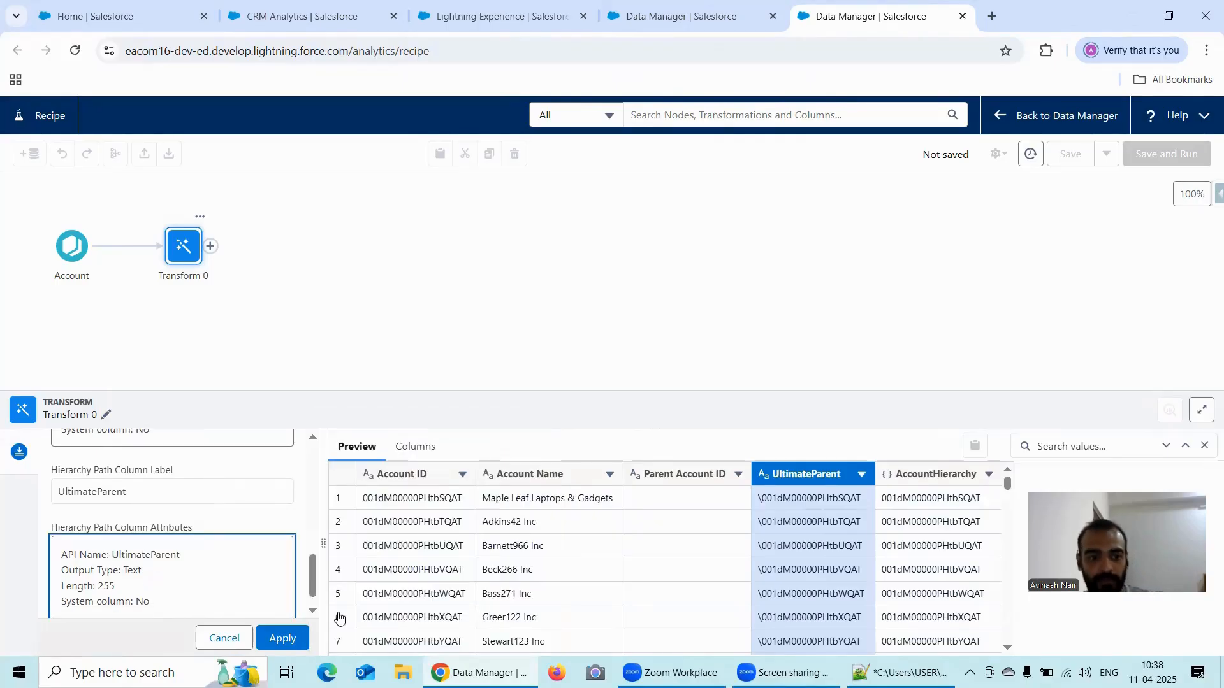
left_click(296, 646)
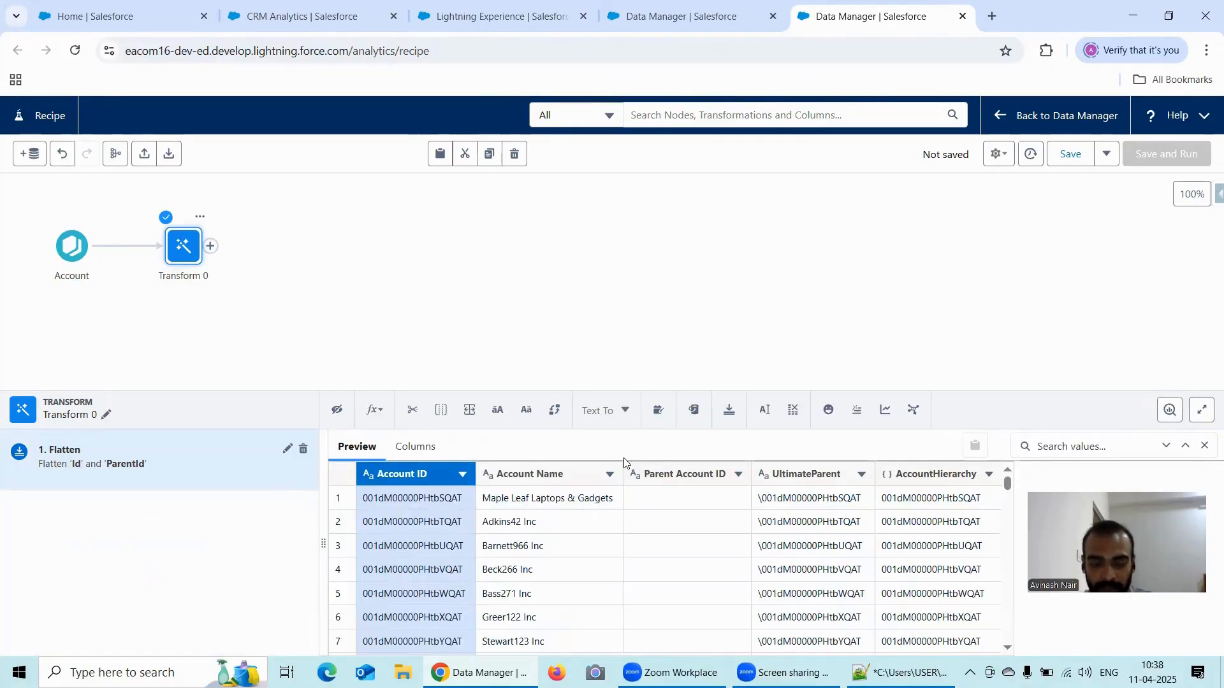
- Add a custom formula on the UltimateParent column and insert the substr function
left_click(819, 473)
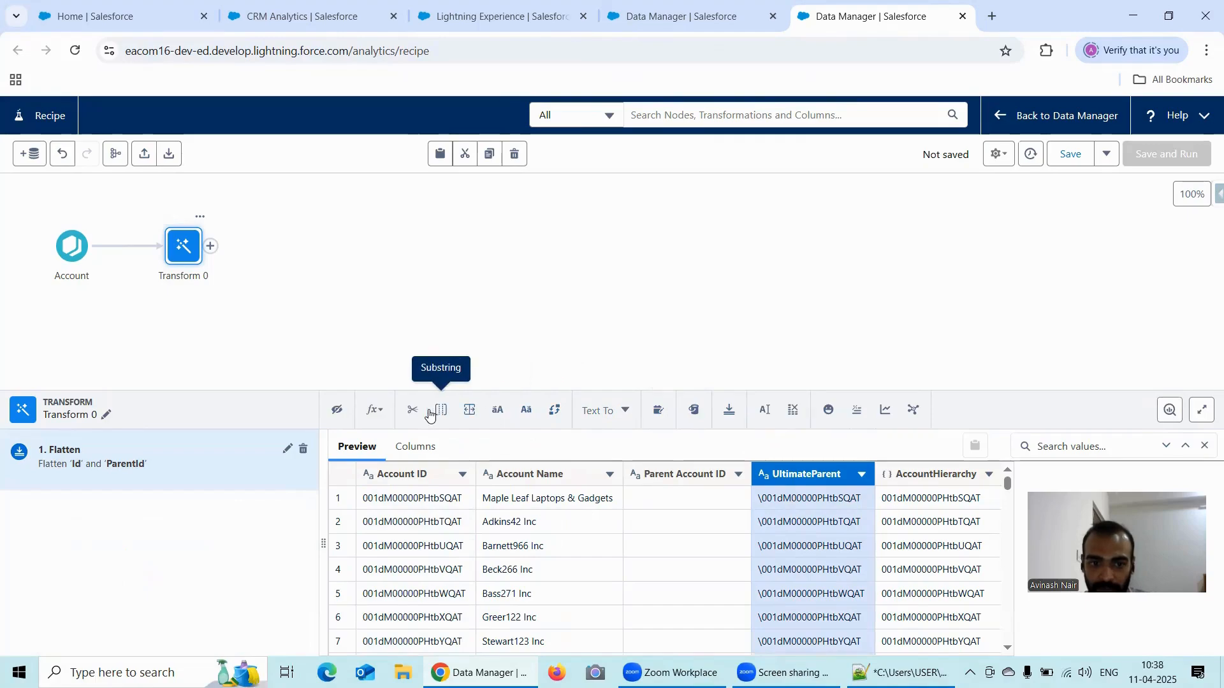
left_click(376, 411)
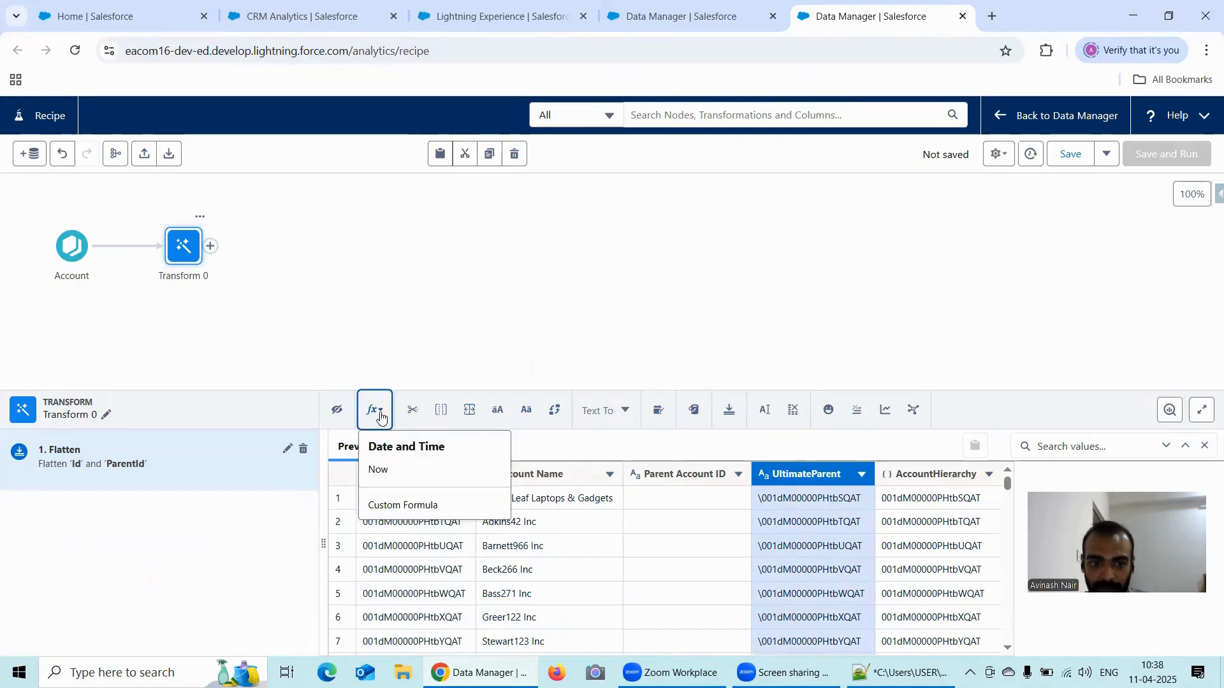
left_click(404, 507)
left_click(383, 548)
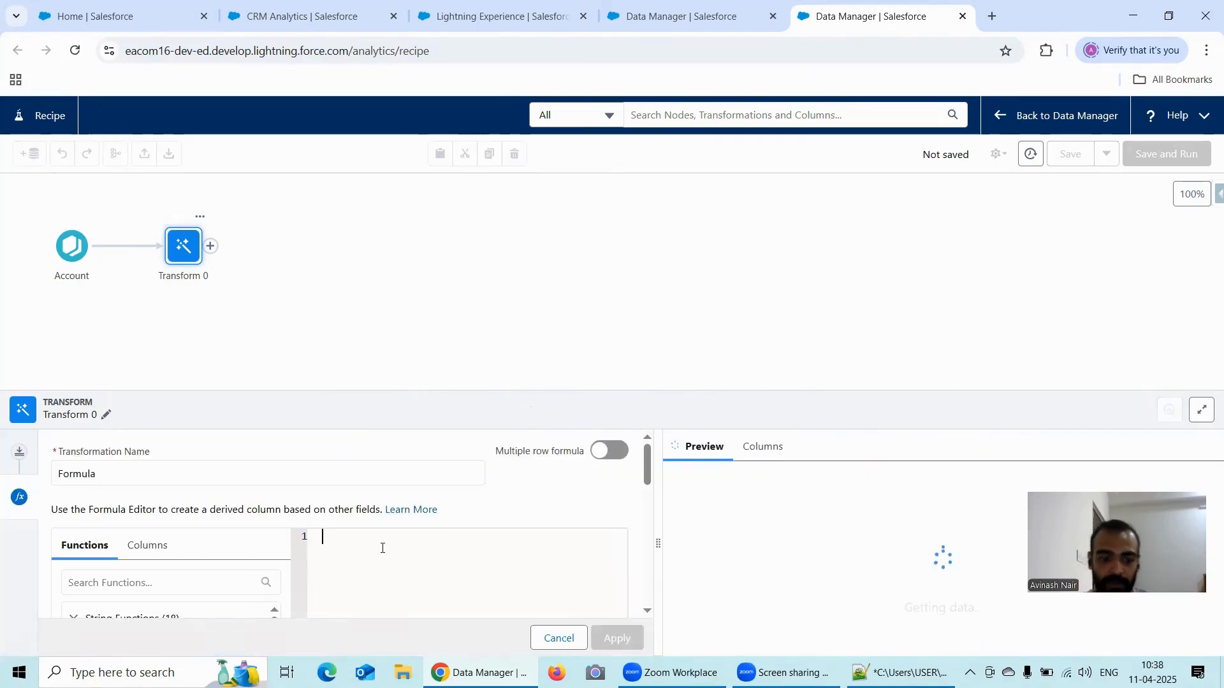
type("substr")
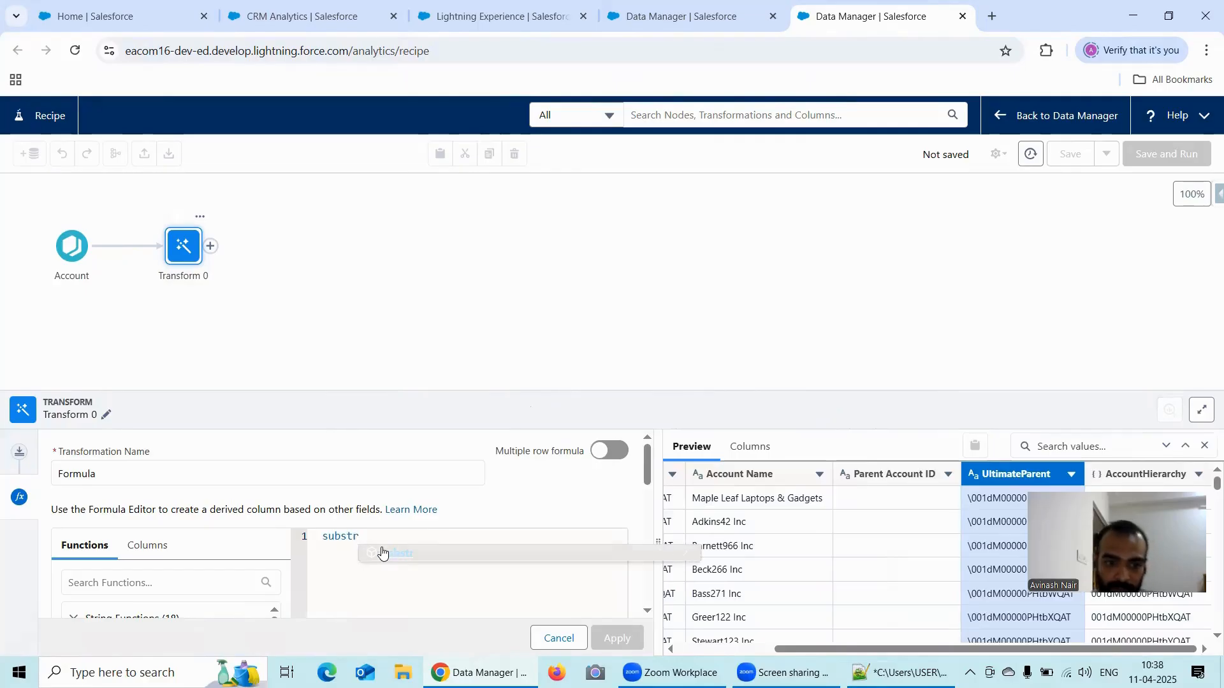
left_click(382, 554)
- Replace the field placeholder of substr with UltimateParent
double_click(393, 537)
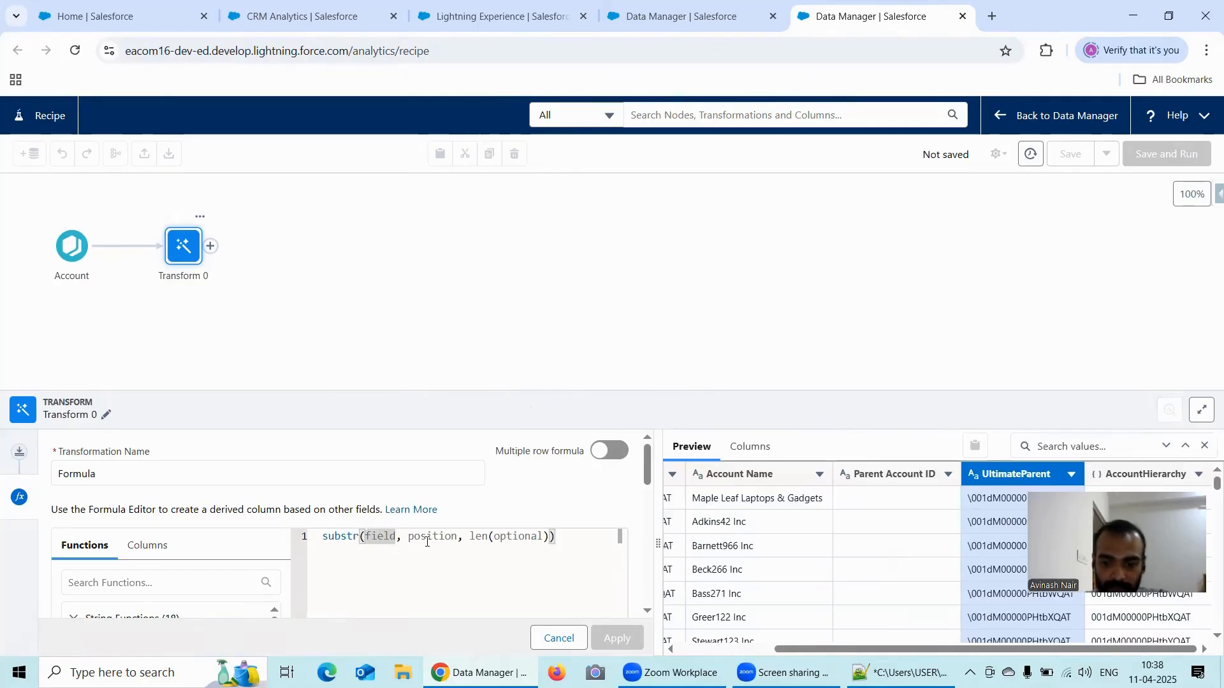
key("BackSpace")
type("U")
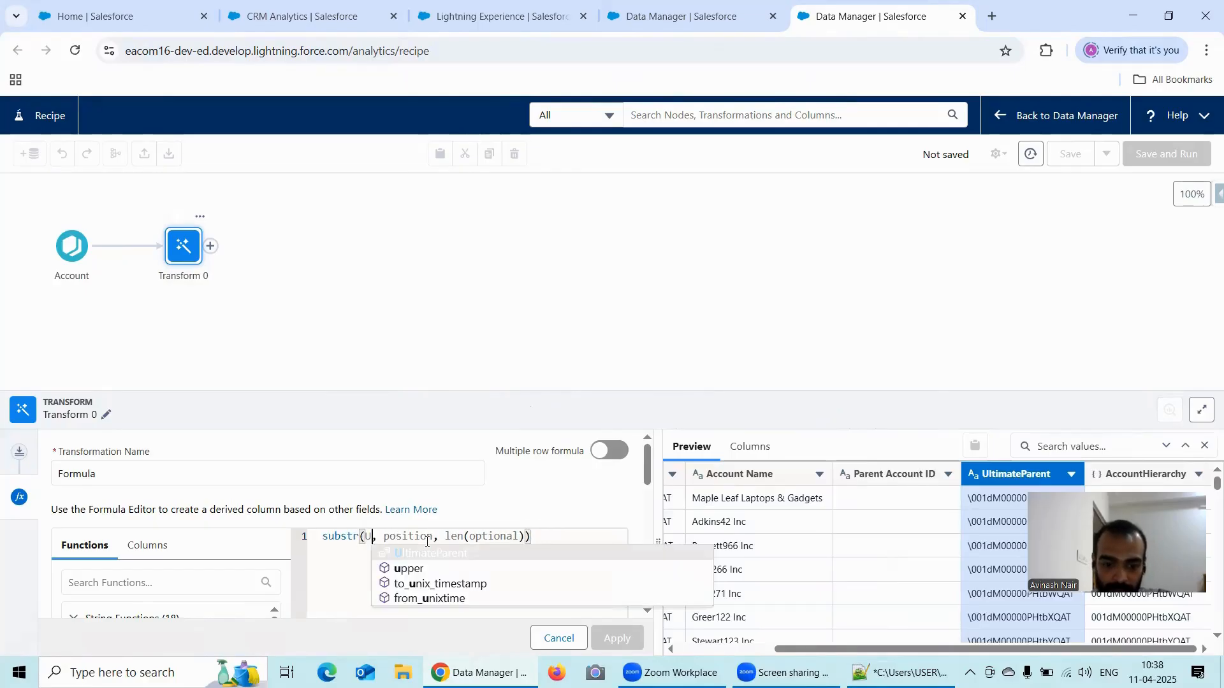
type("lti")
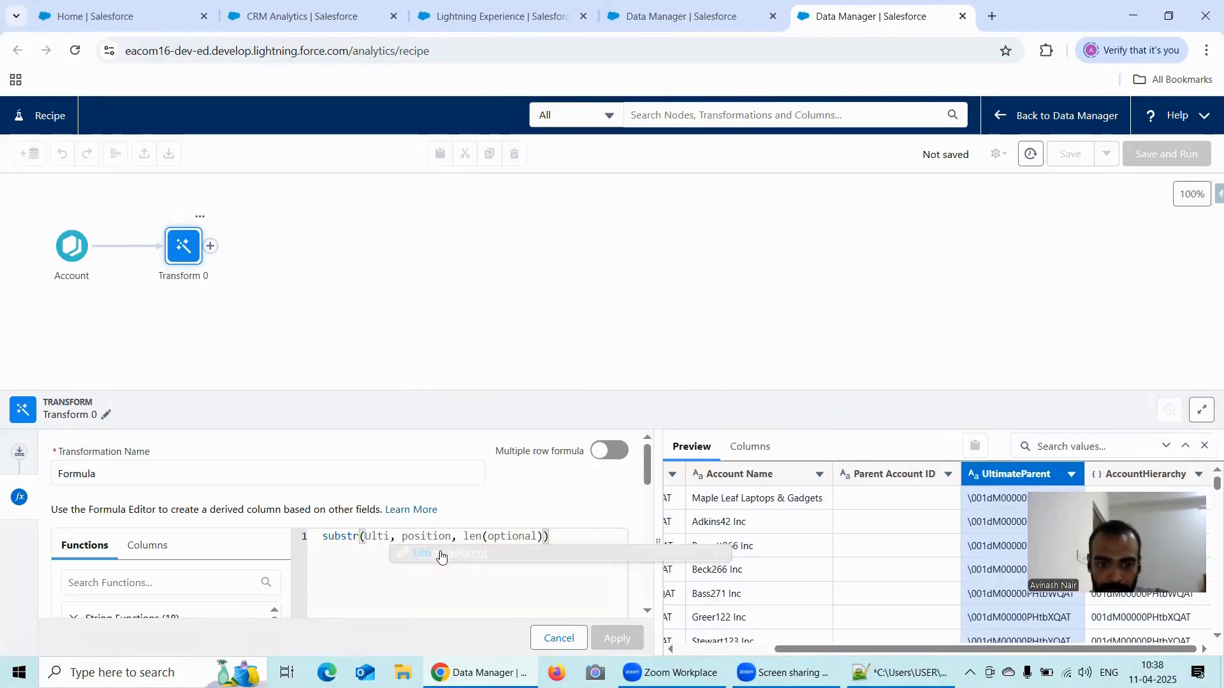
left_click(440, 553)
- Replace the position placeholder of substr with the char_length function
double_click(508, 537)
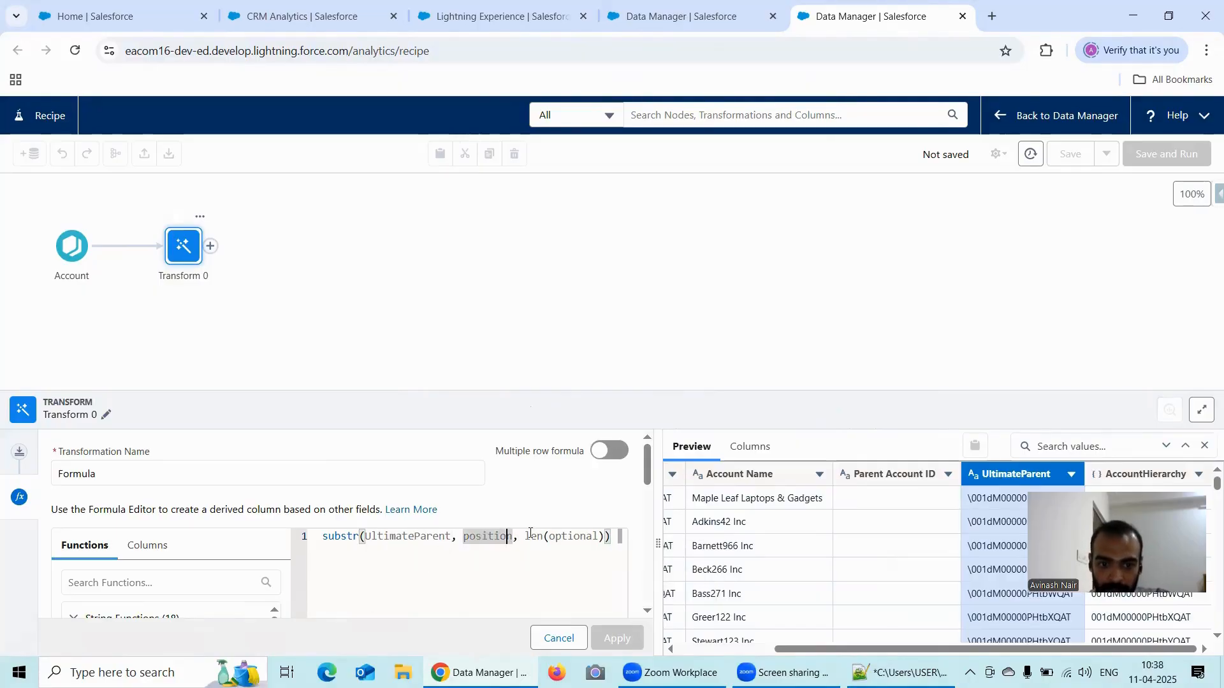
key("BackSpace")
key("BackSpace")
key("BackSpace")
key("BackSpace")
key("BackSpace")
key("BackSpace")
key("BackSpace")
key("BackSpace")
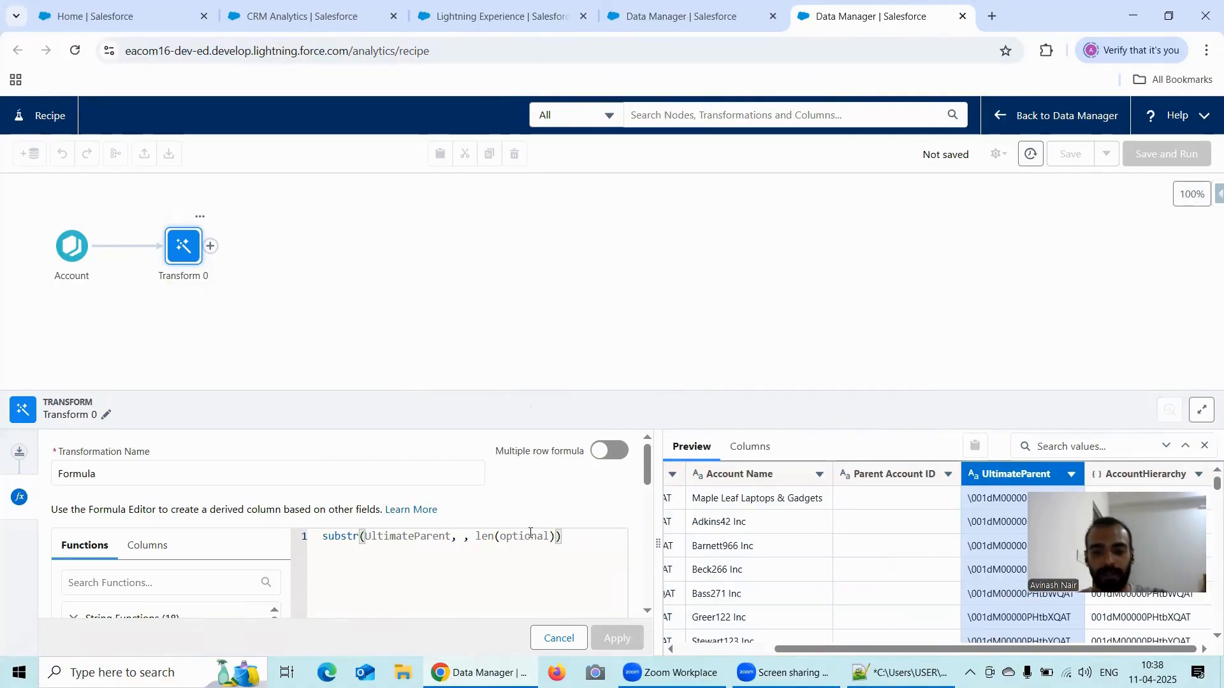
type("char")
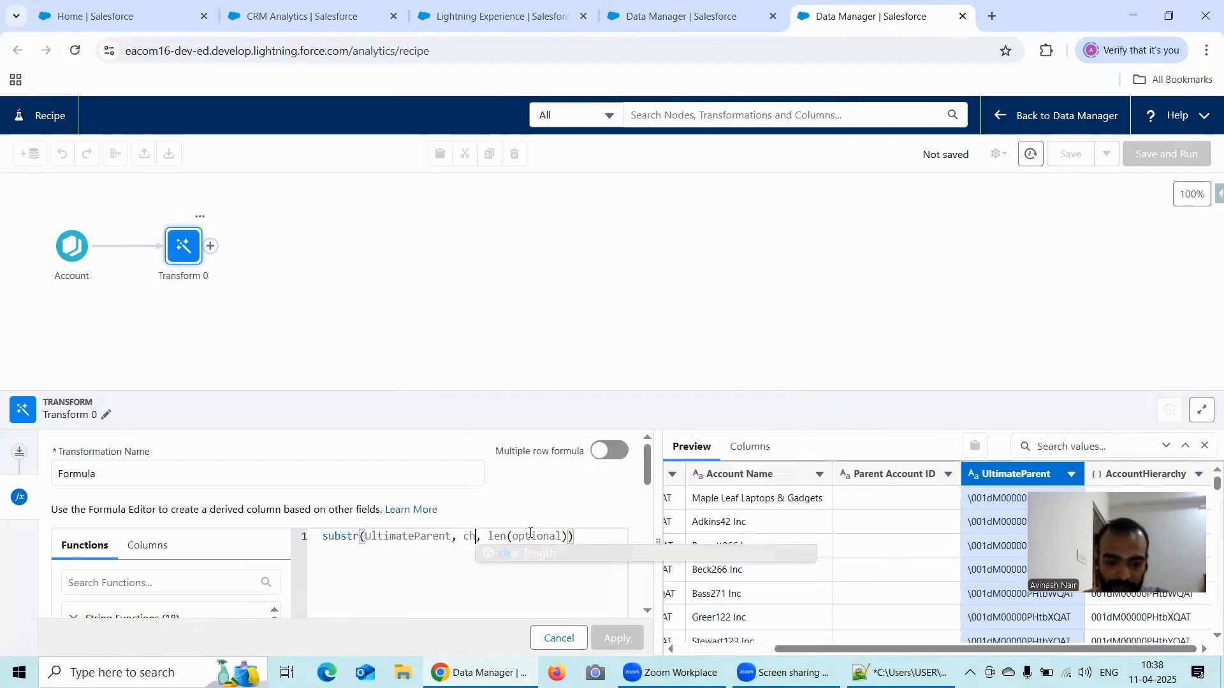
type("_")
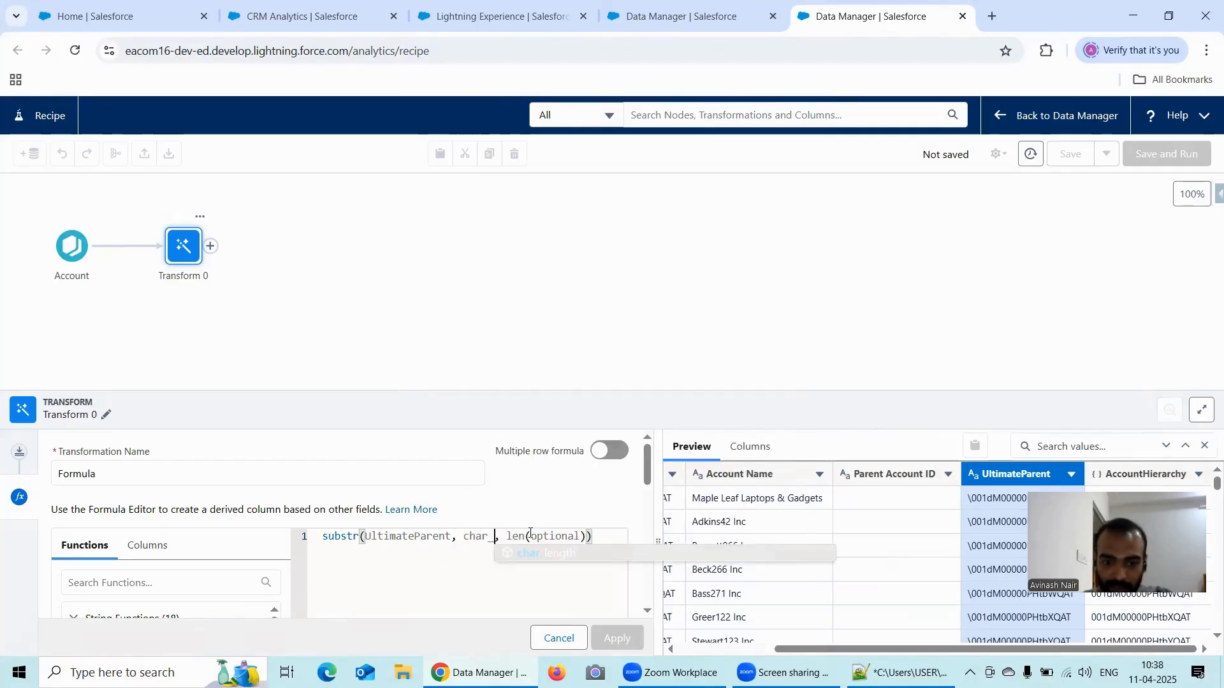
left_click(565, 554)
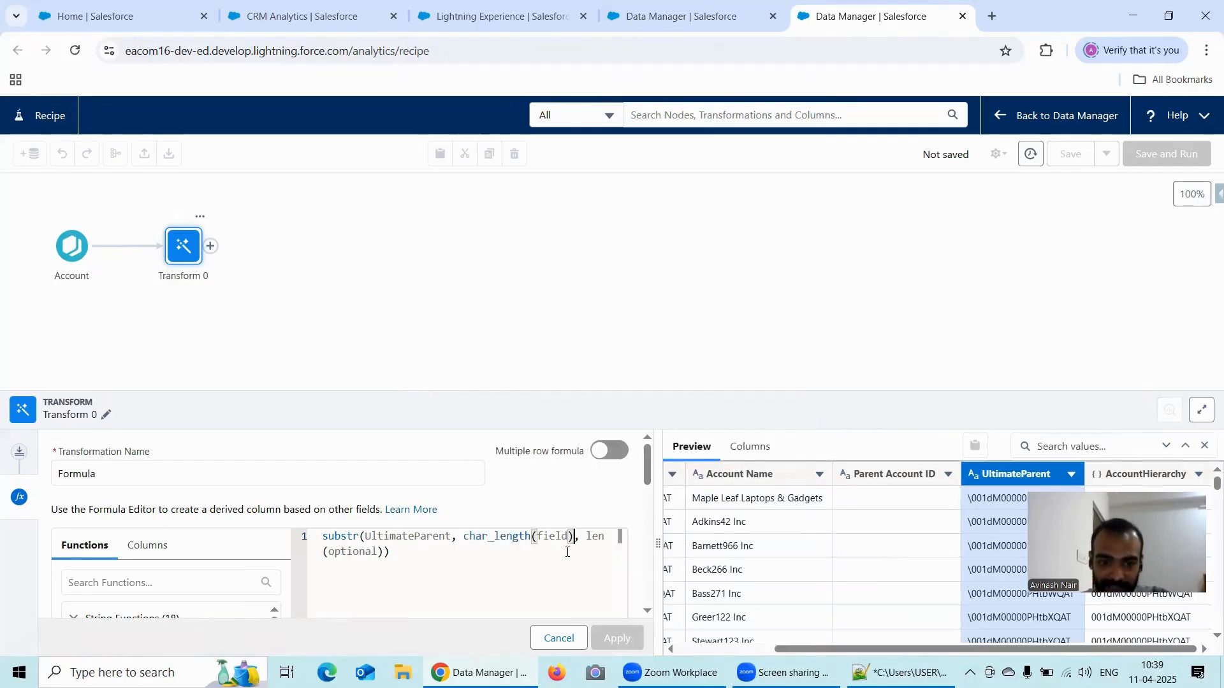
- Complete the position argument as char_length(UltimateParent)-17
double_click(561, 538)
key("BackSpace")
key("BackSpace")
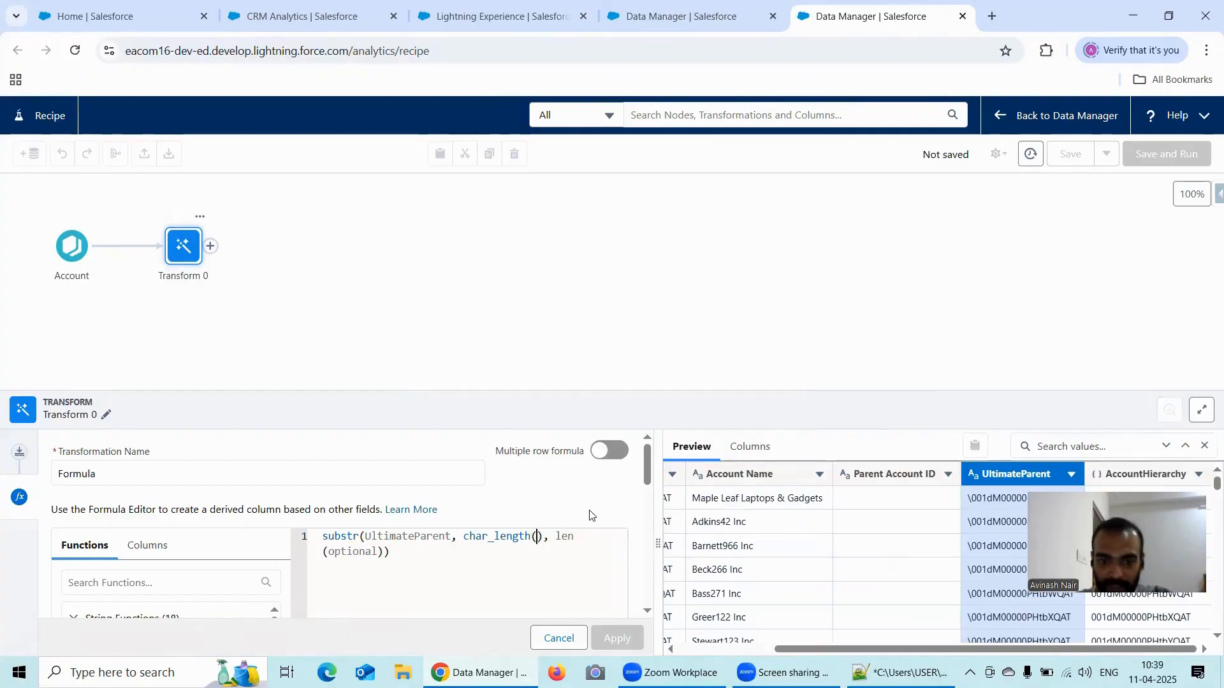
type("()")
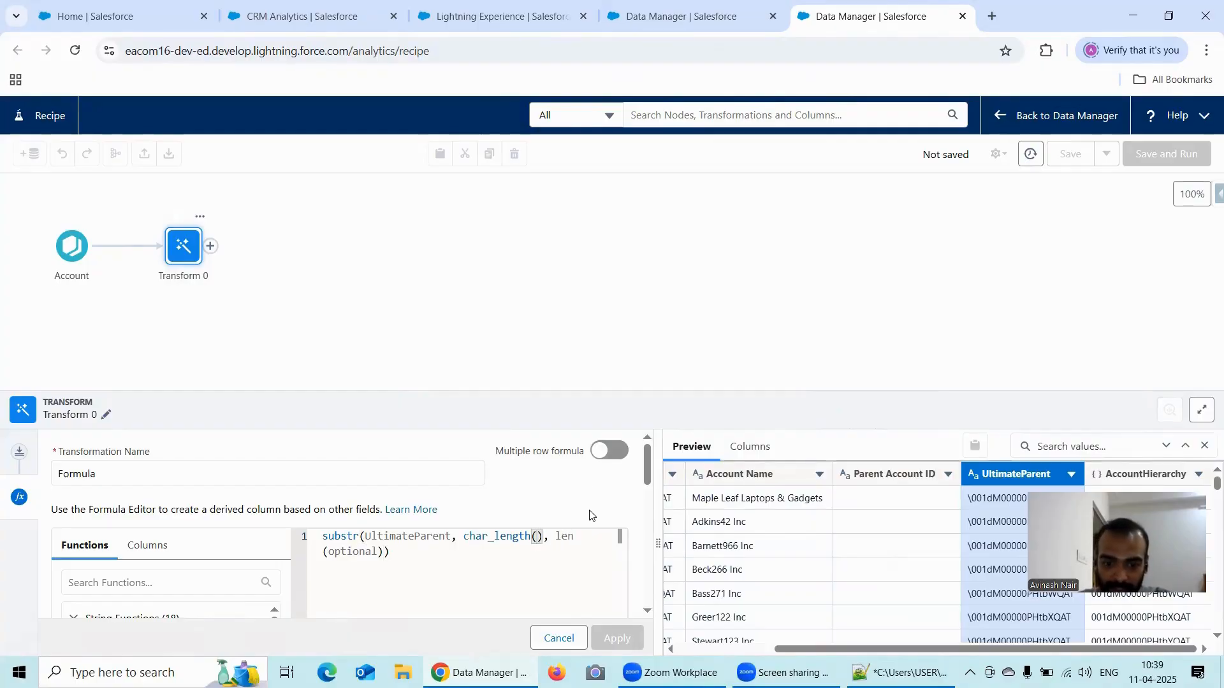
type("Ultimat")
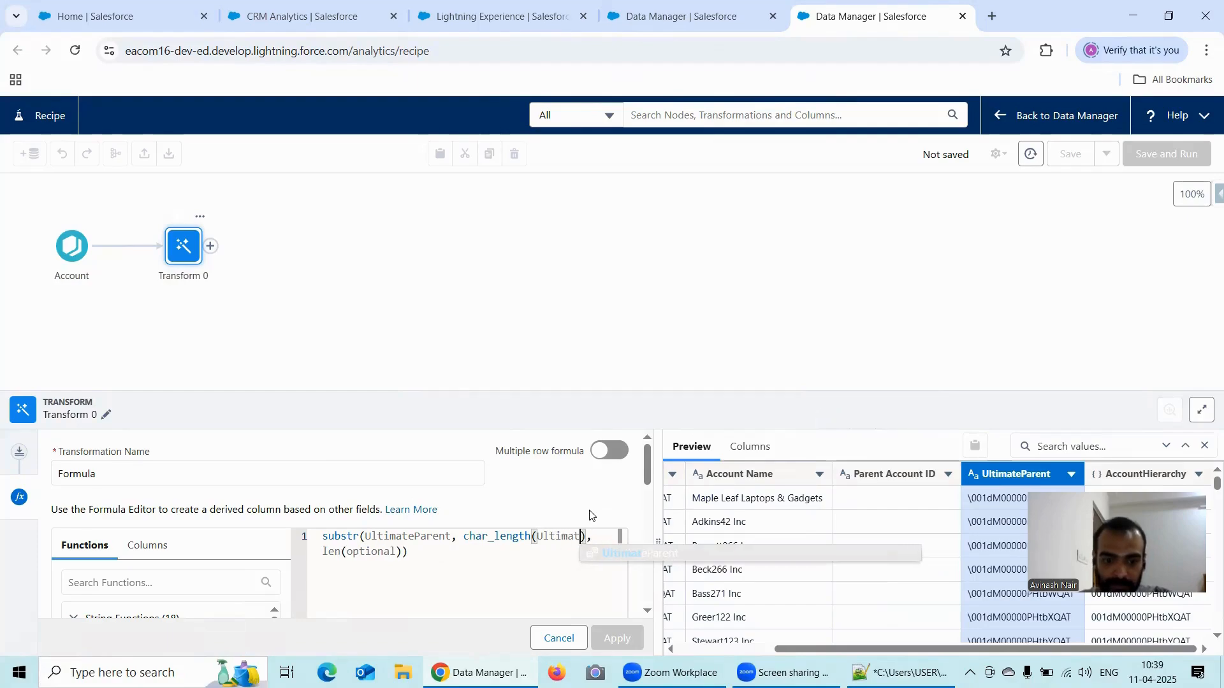
type("e")
left_click(633, 553)
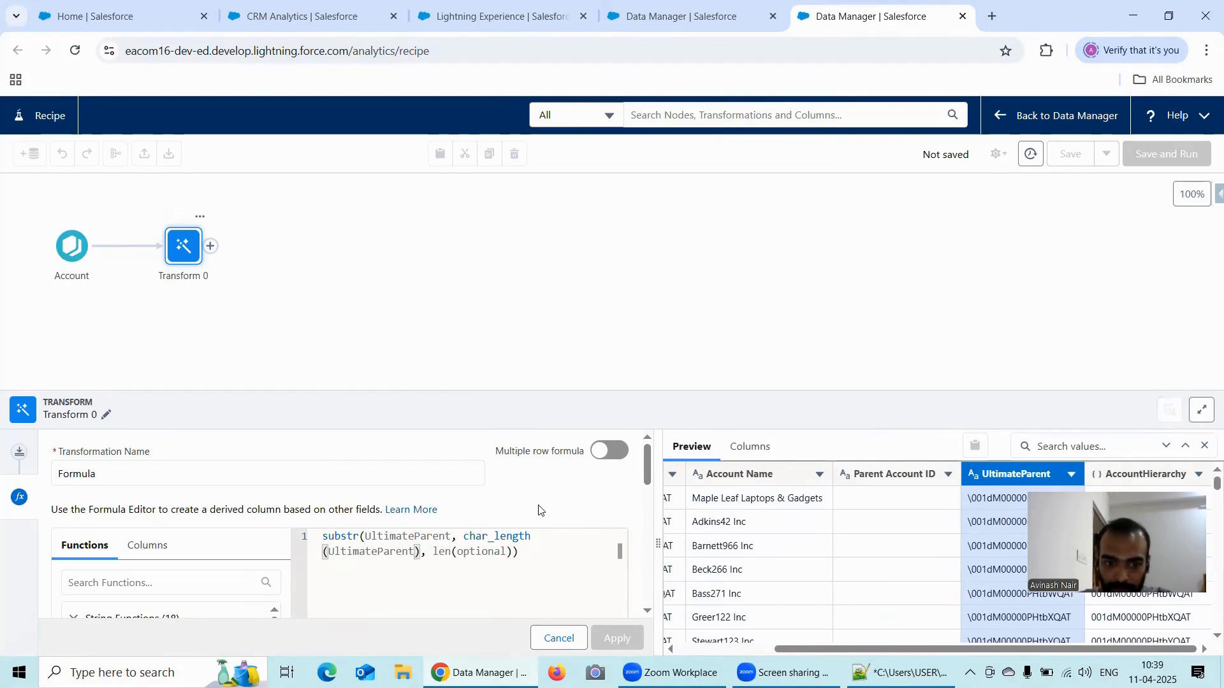
key("Right")
type("-17")
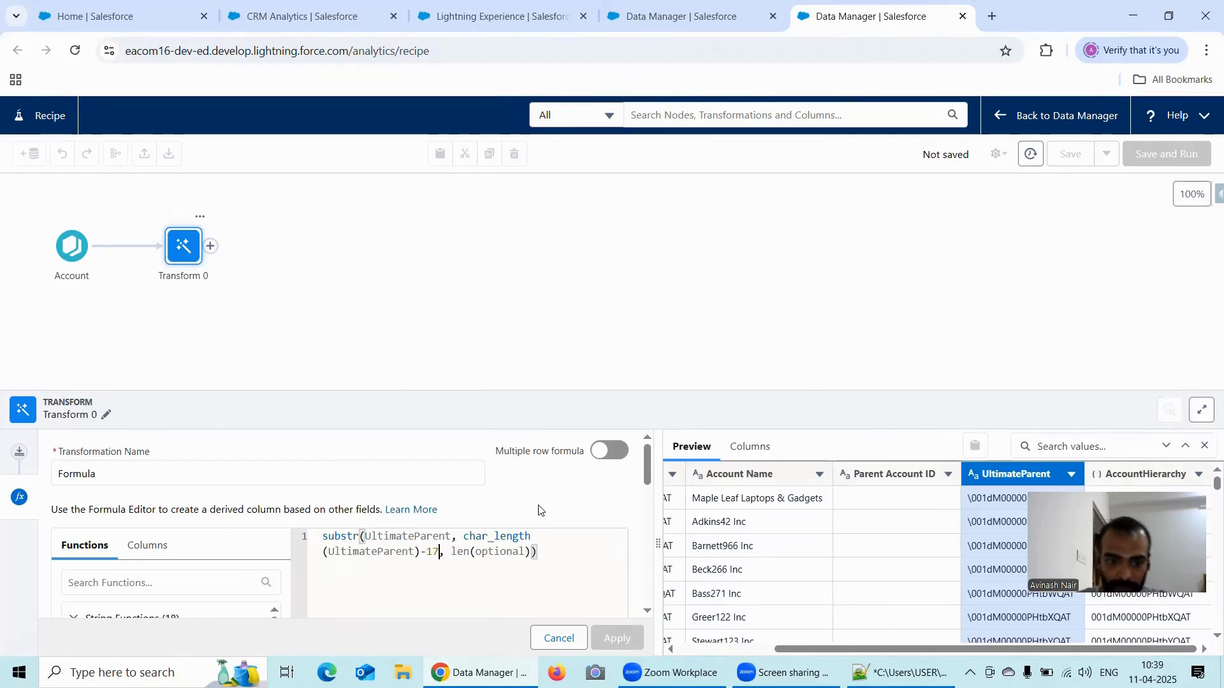
- Replace the optional length placeholder at the end of the substr formula with 1
key("End")
key("Left")
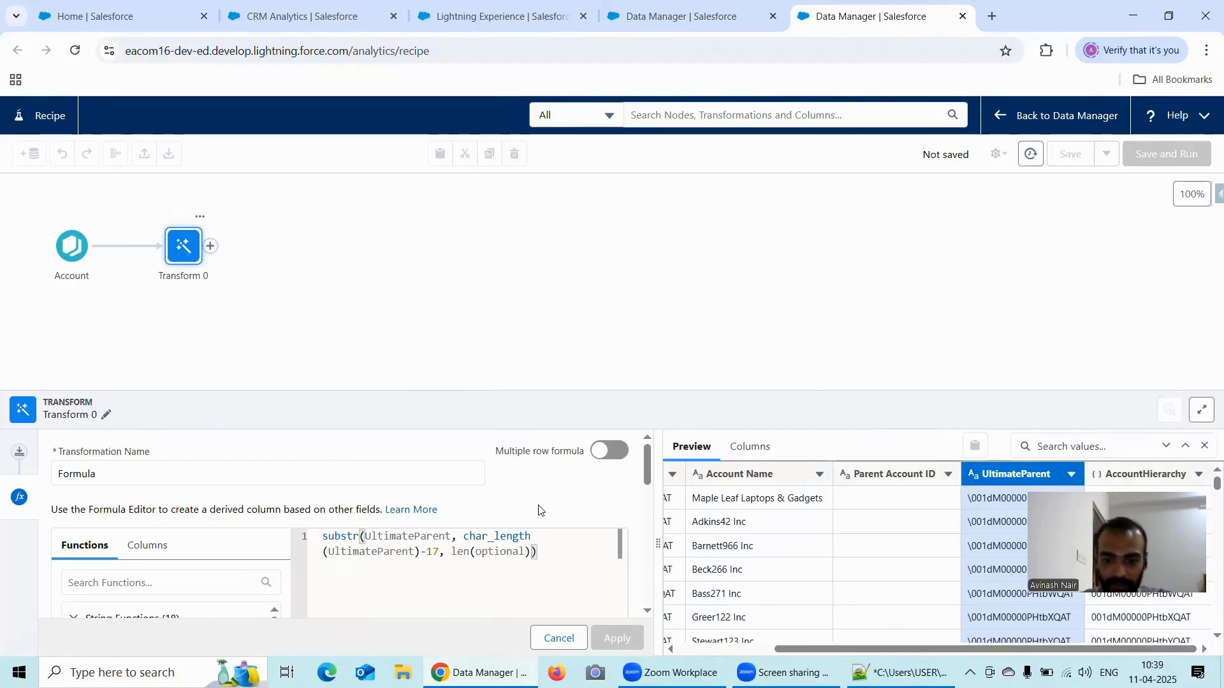
key("BackSpace")
key("BackSpace")
key("BackSpace")
key("BackSpace")
key("BackSpace")
key("BackSpace")
key("BackSpace")
key("BackSpace")
key("BackSpace")
key("BackSpace")
key("BackSpace")
key("BackSpace")
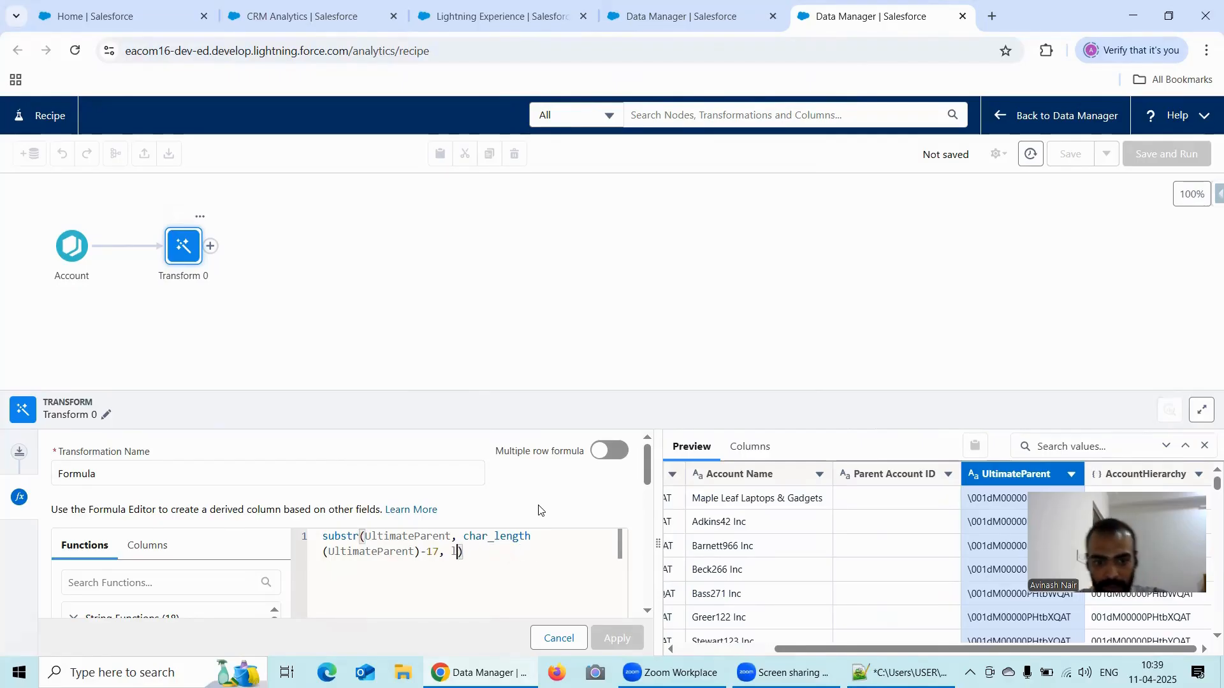
key("BackSpace")
type("18")
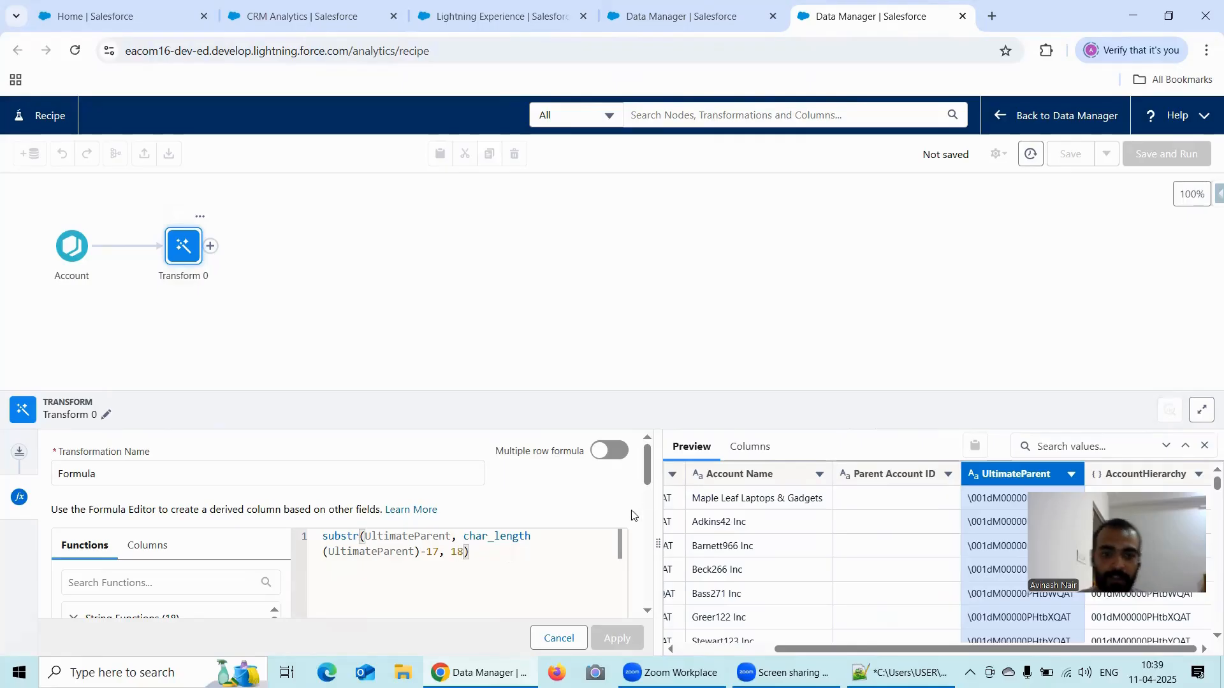
scroll(574, 513, "down", 3)
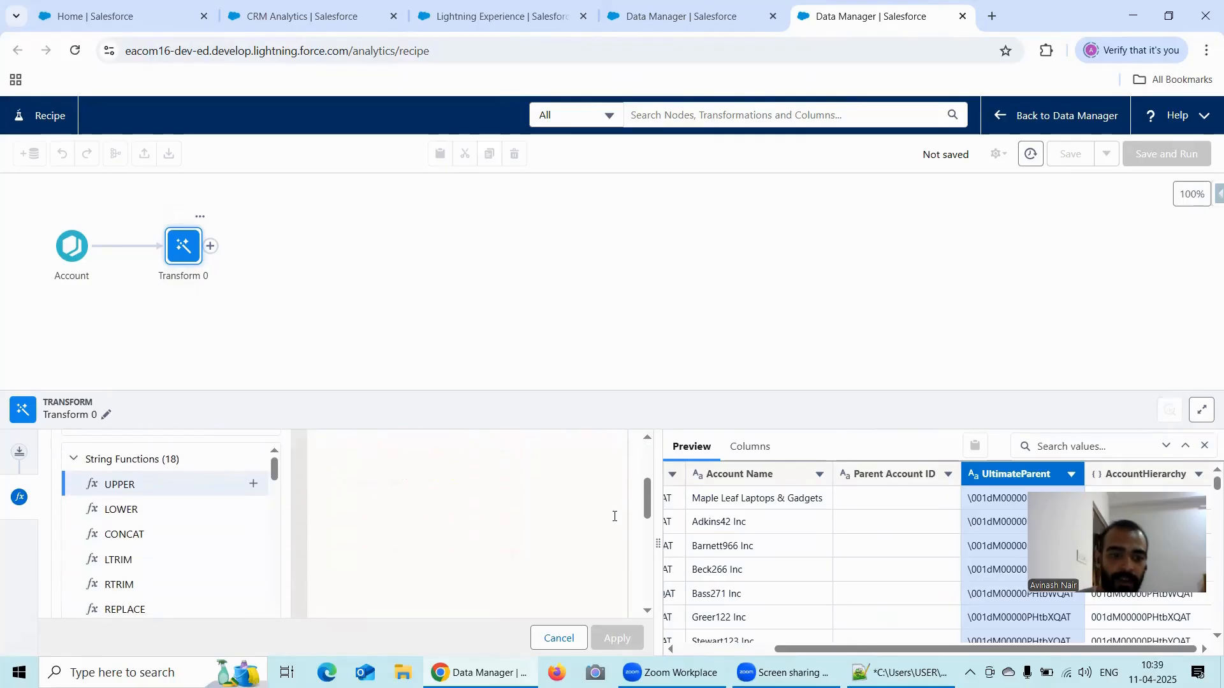
scroll(647, 505, "down", 5)
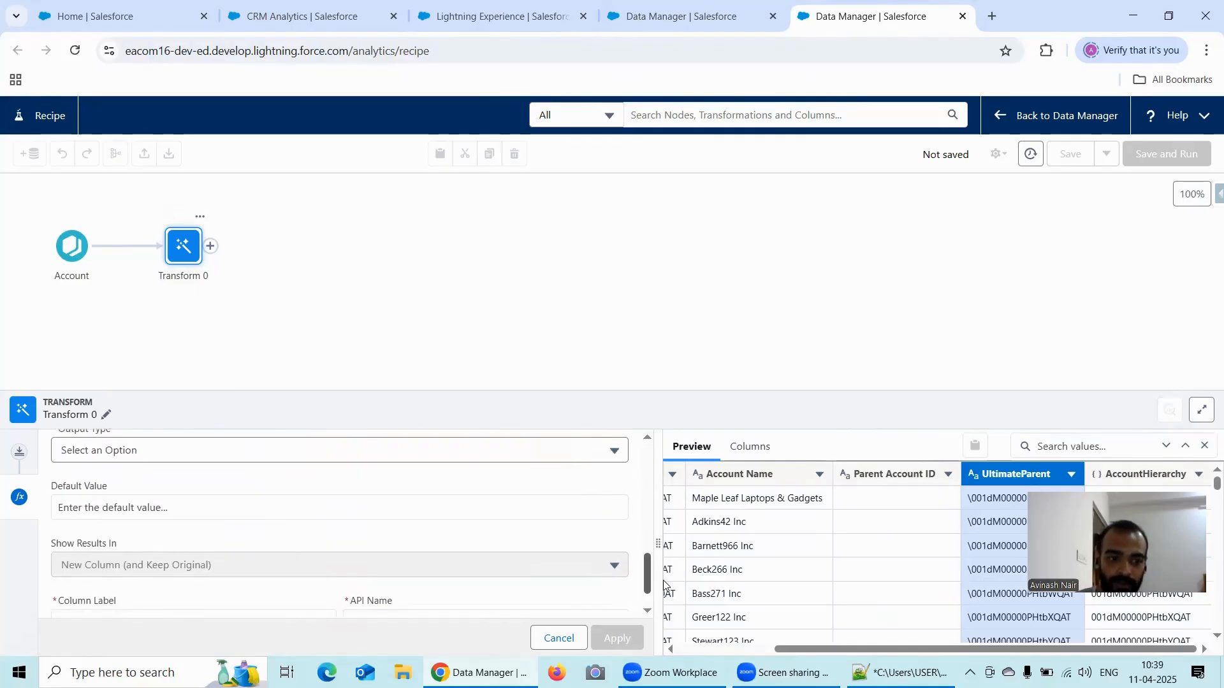
- Change the formula column's label to UltimateParentId
left_click(212, 576)
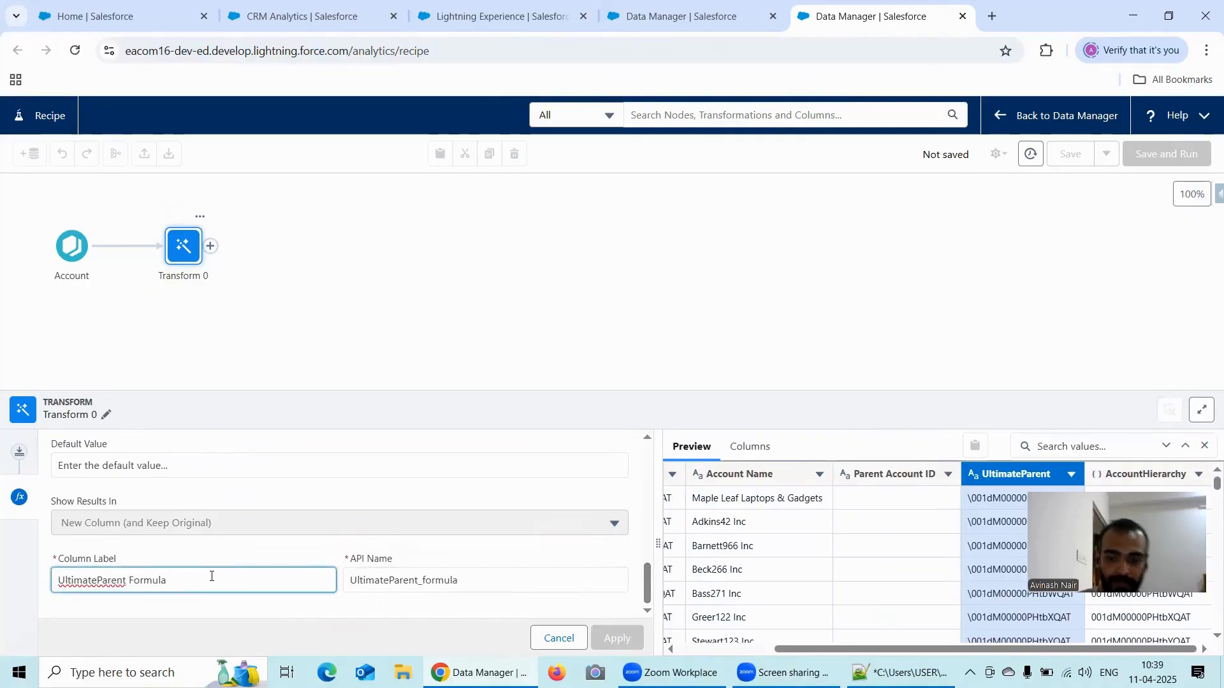
key("BackSpace")
key("BackSpace")
key("BackSpace")
key("BackSpace")
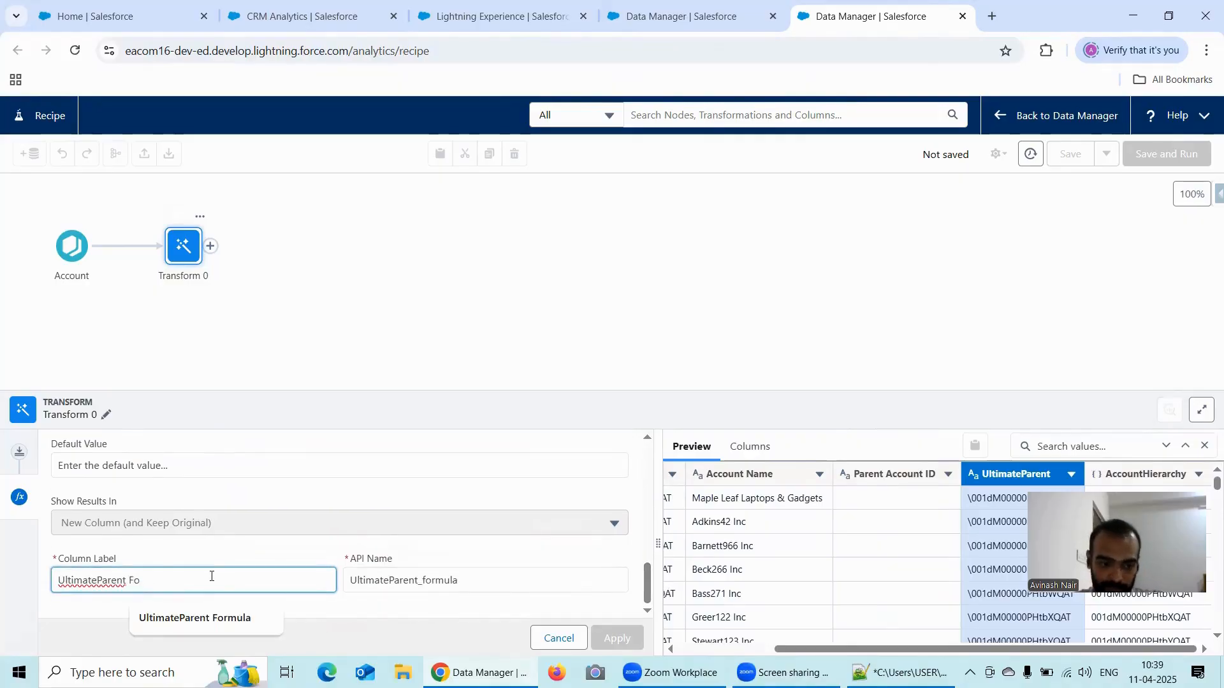
key("BackSpace")
key("BackSpace")
key("BackSpace")
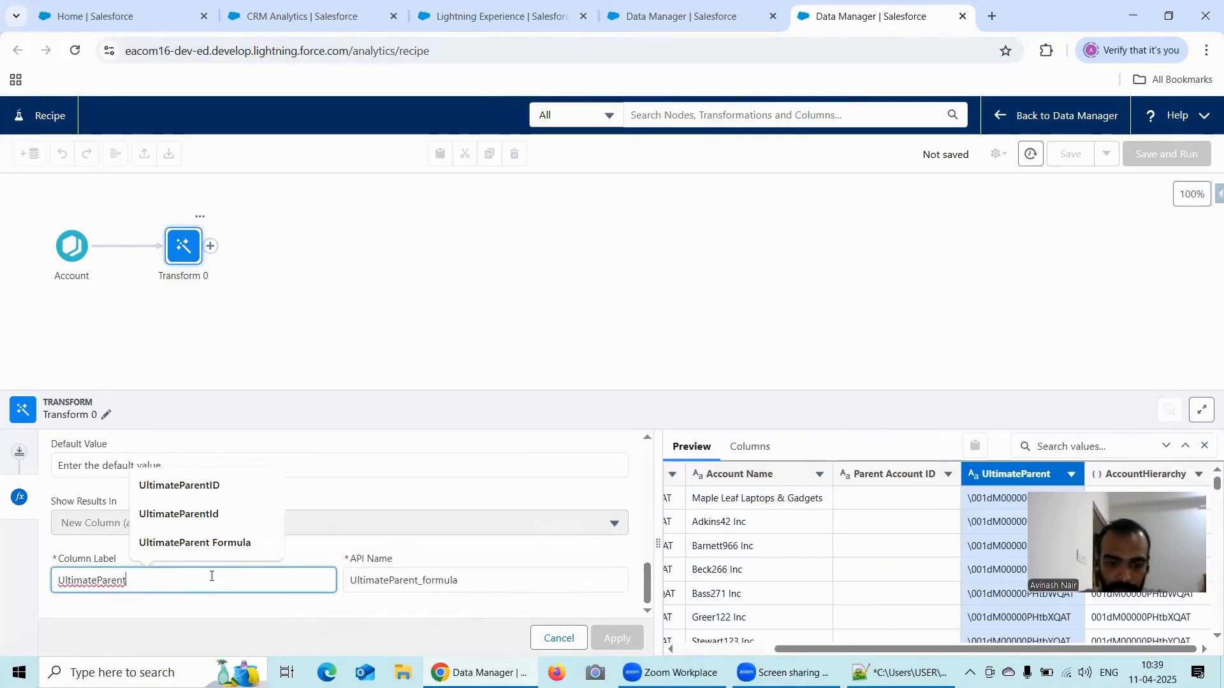
type("Id")
- Change the formula column's API name to UltimateParentId
left_click(482, 589)
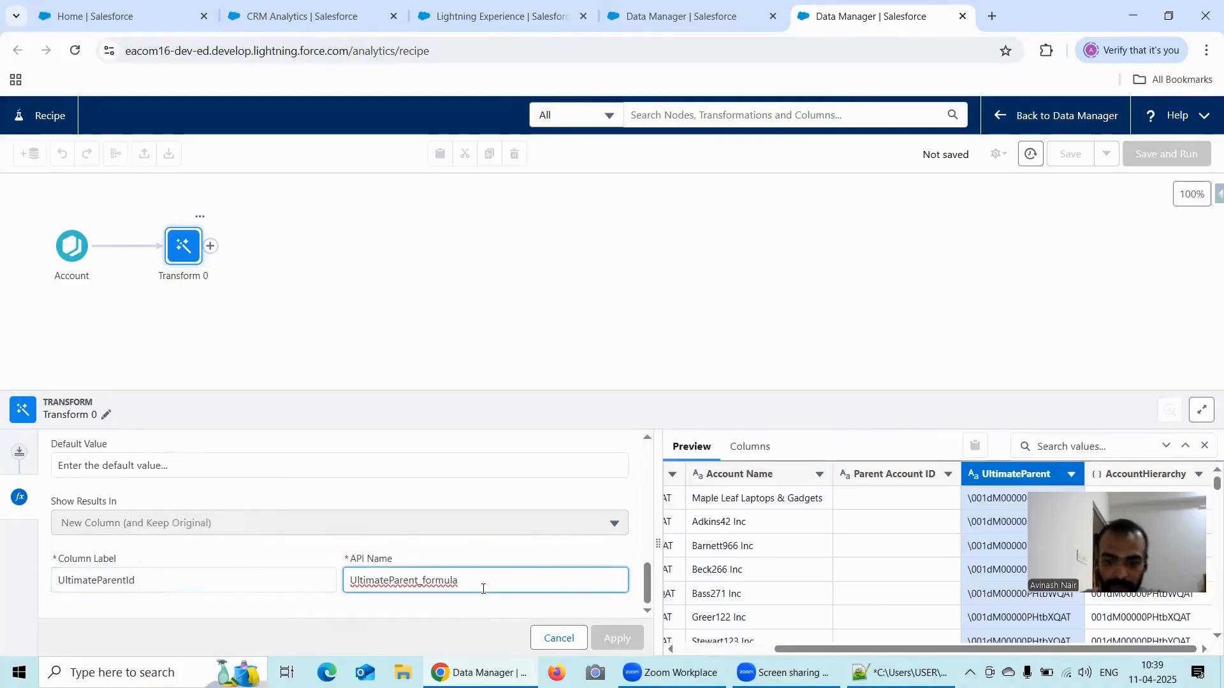
key("BackSpace")
key("BackSpace")
key("BackSpace")
key("BackSpace")
key("BackSpace")
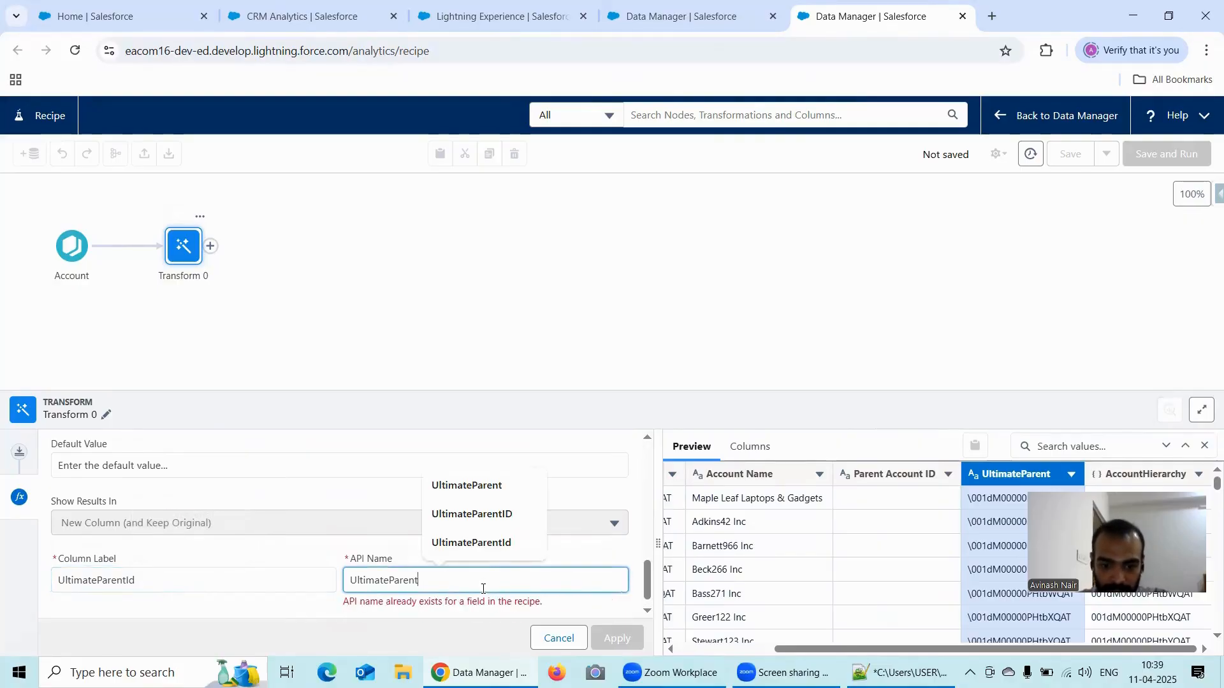
type("Id")
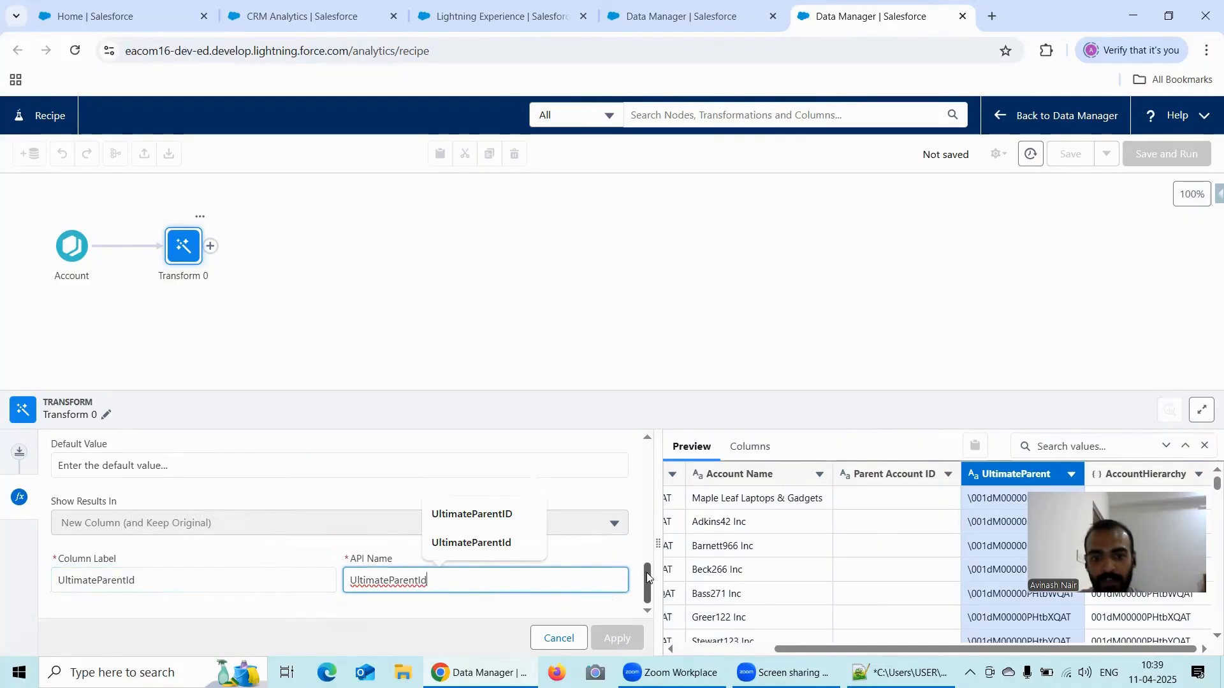
- Set the formula's output type to Text and apply the formula to the transform
scroll(640, 555, "up", 2)
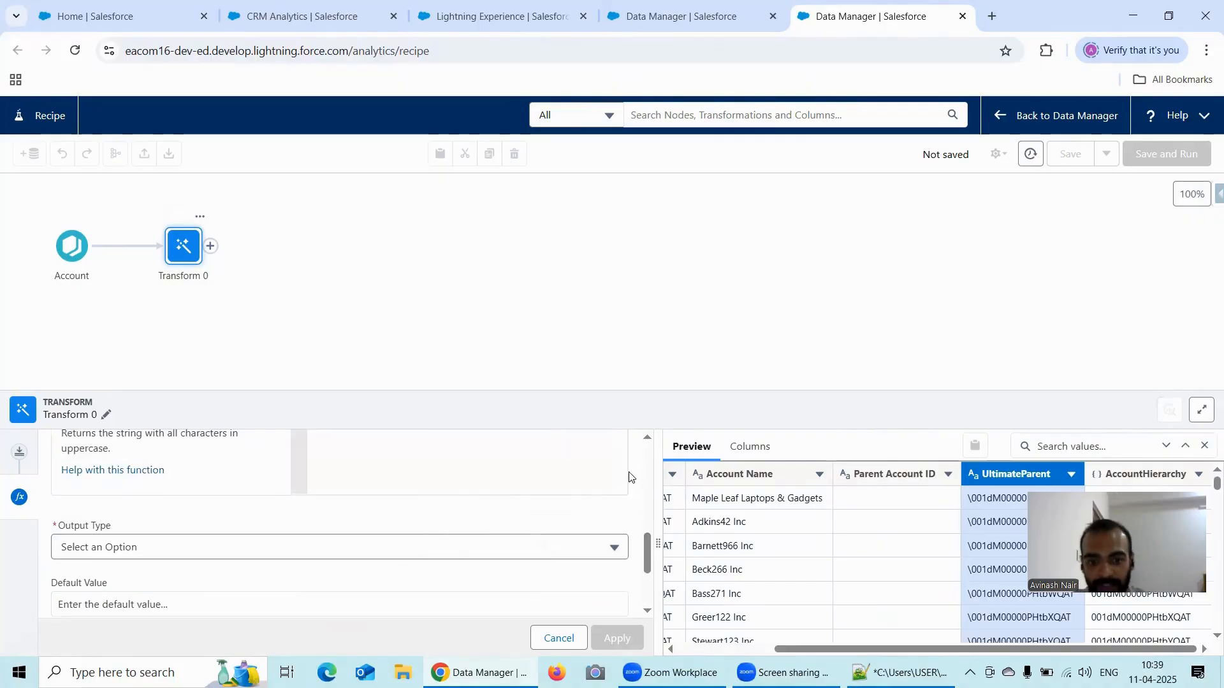
left_click(289, 539)
left_click(131, 400)
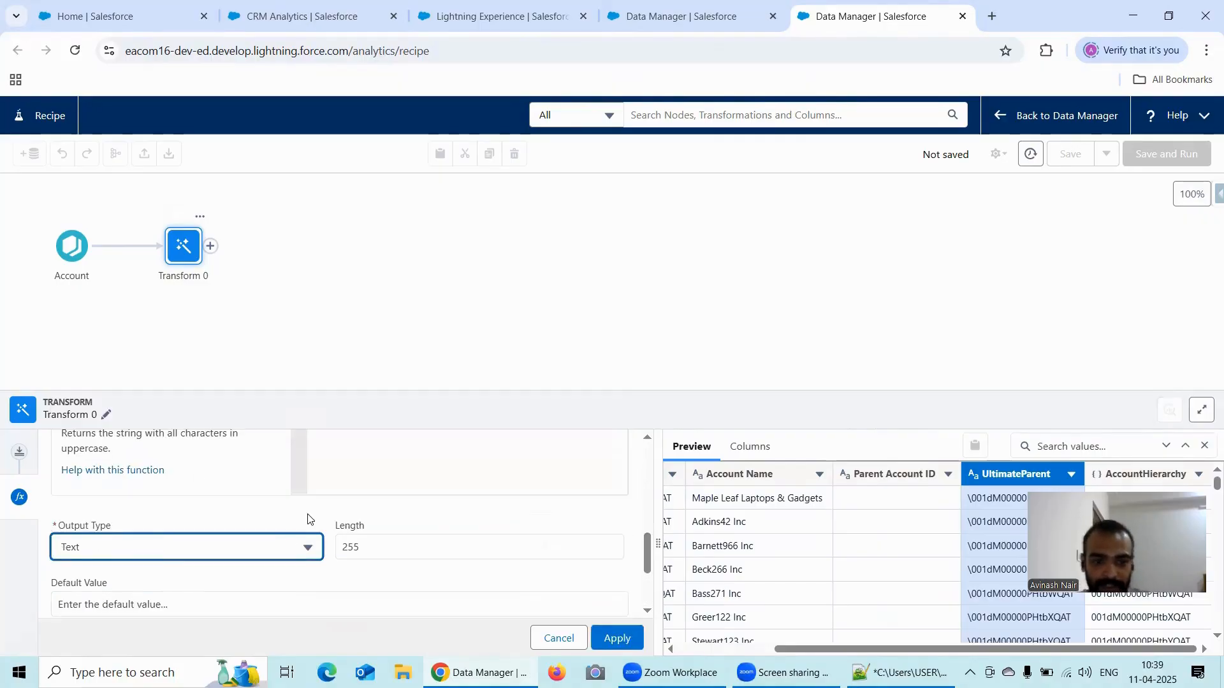
left_click(618, 638)
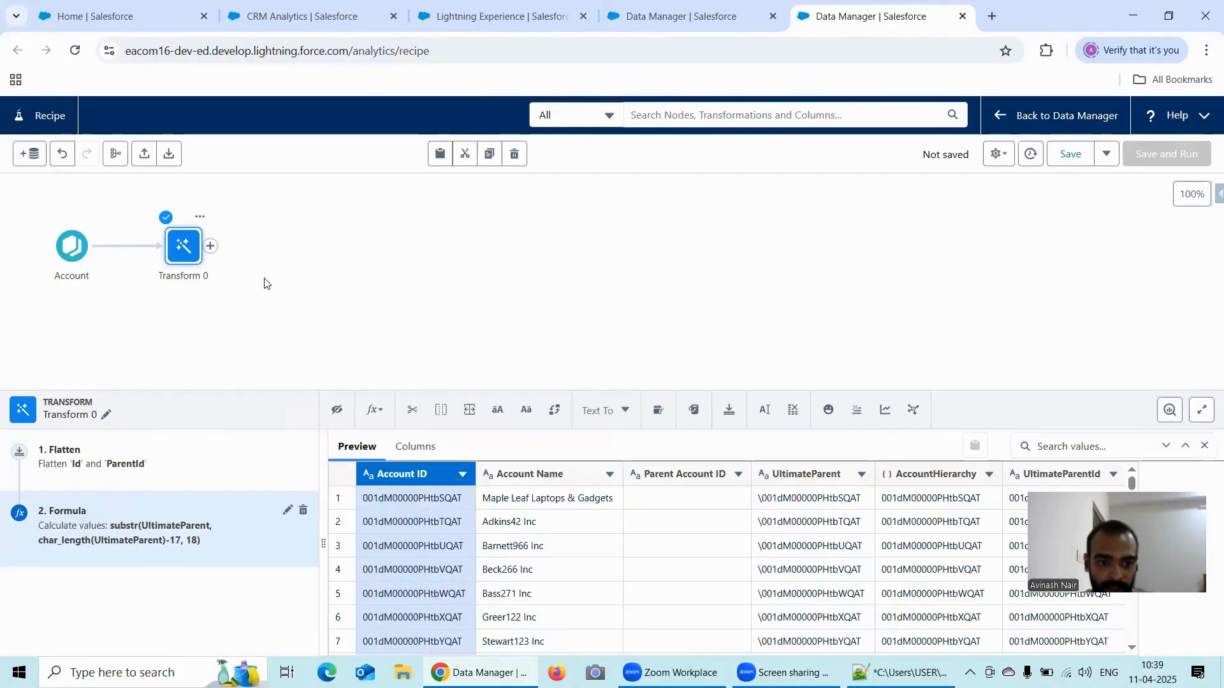
left_click(212, 248)
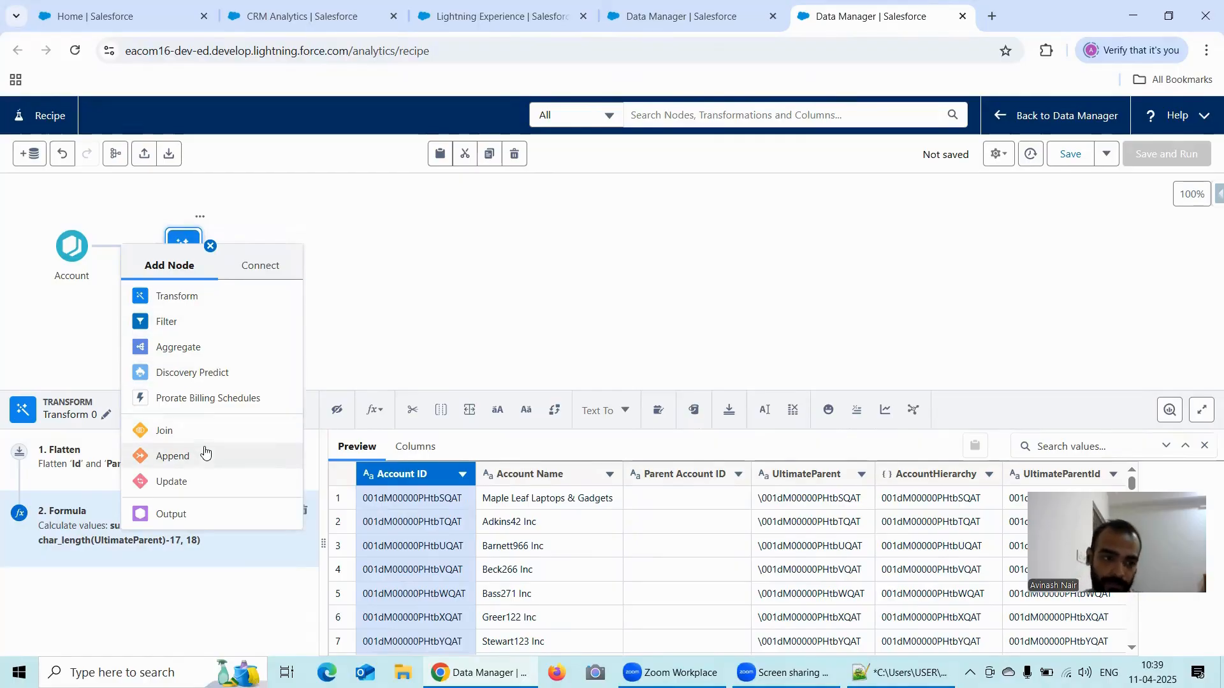
left_click(192, 430)
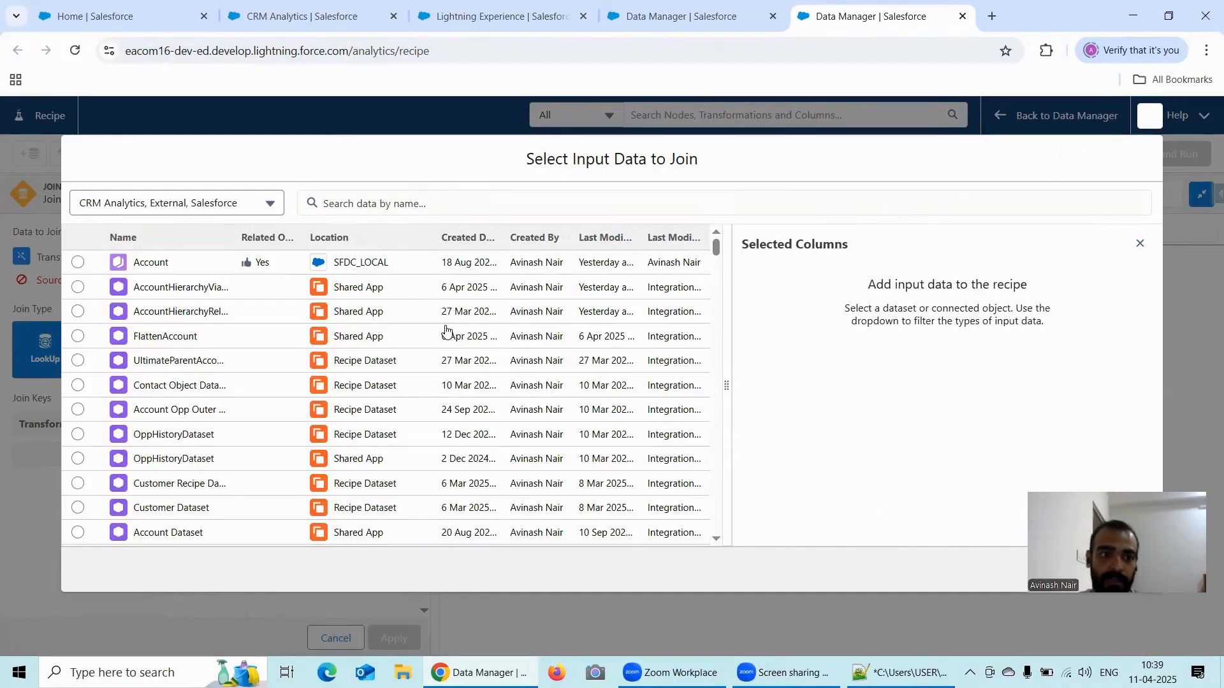
left_click(1152, 119)
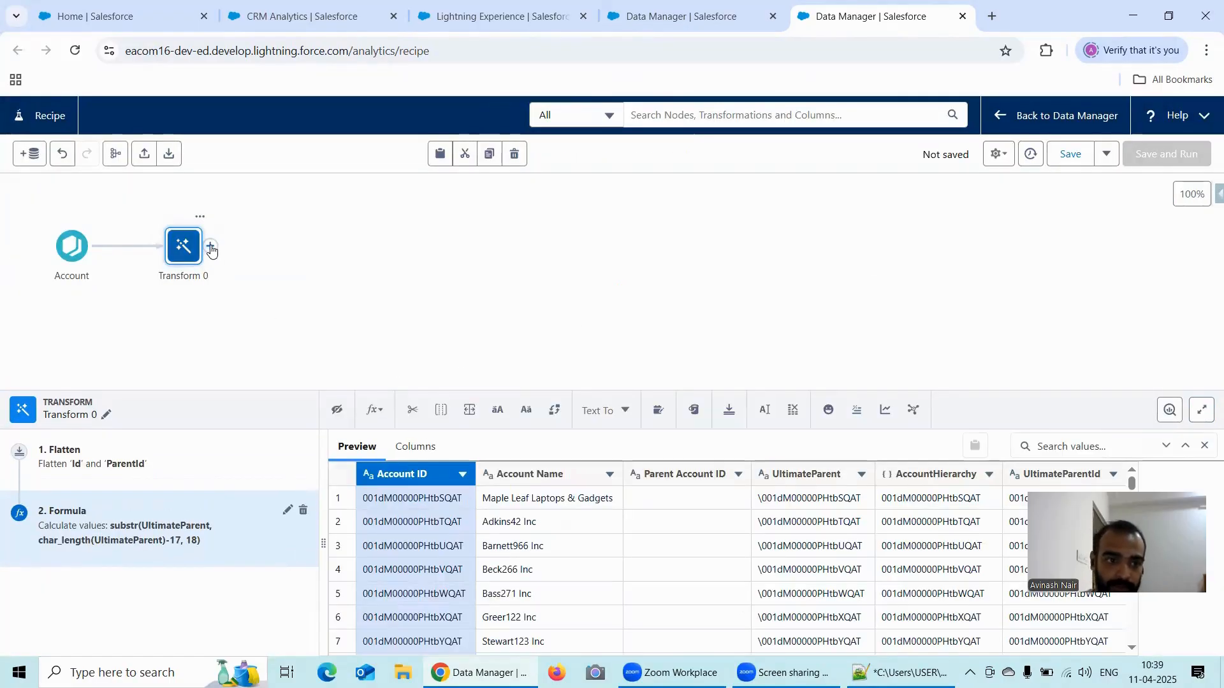
left_click_drag(212, 251, 49, 326)
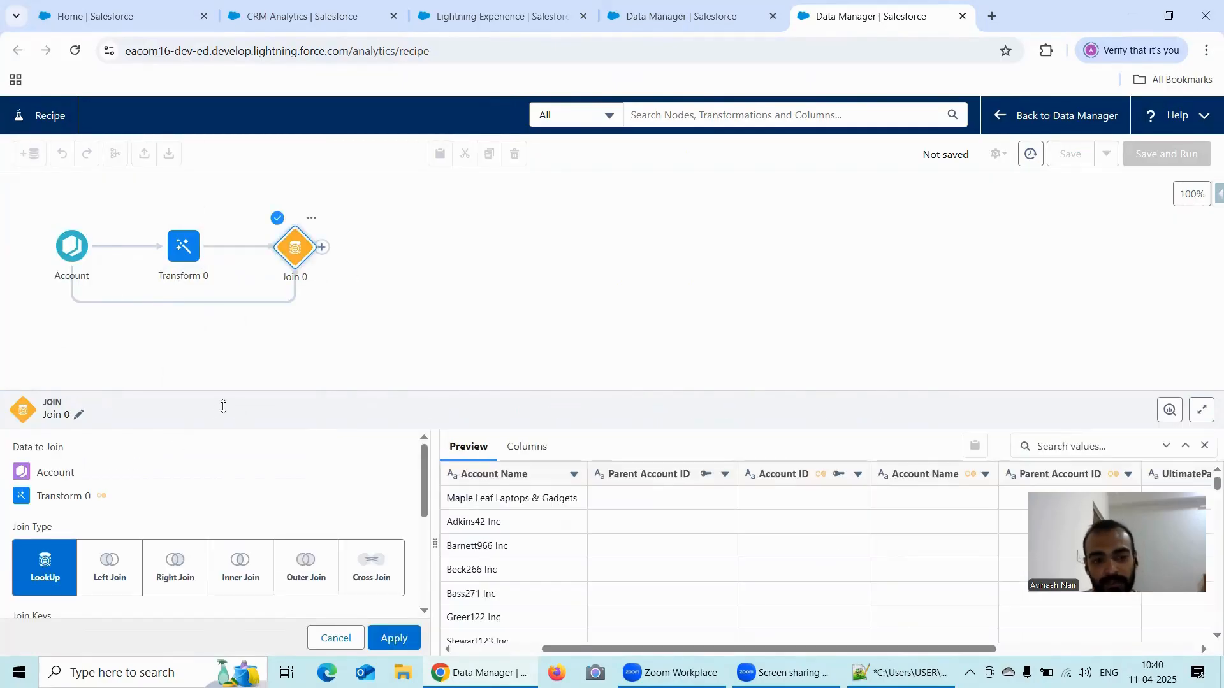
left_click(219, 191)
left_click(648, 409)
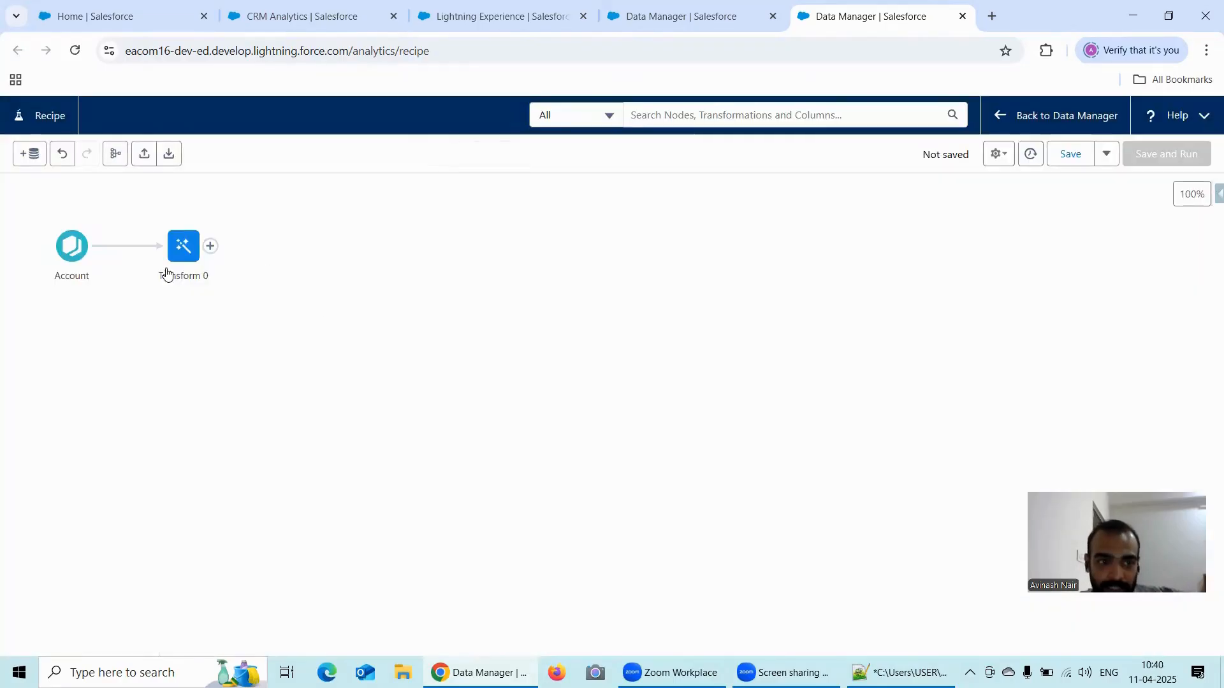
left_click(99, 246)
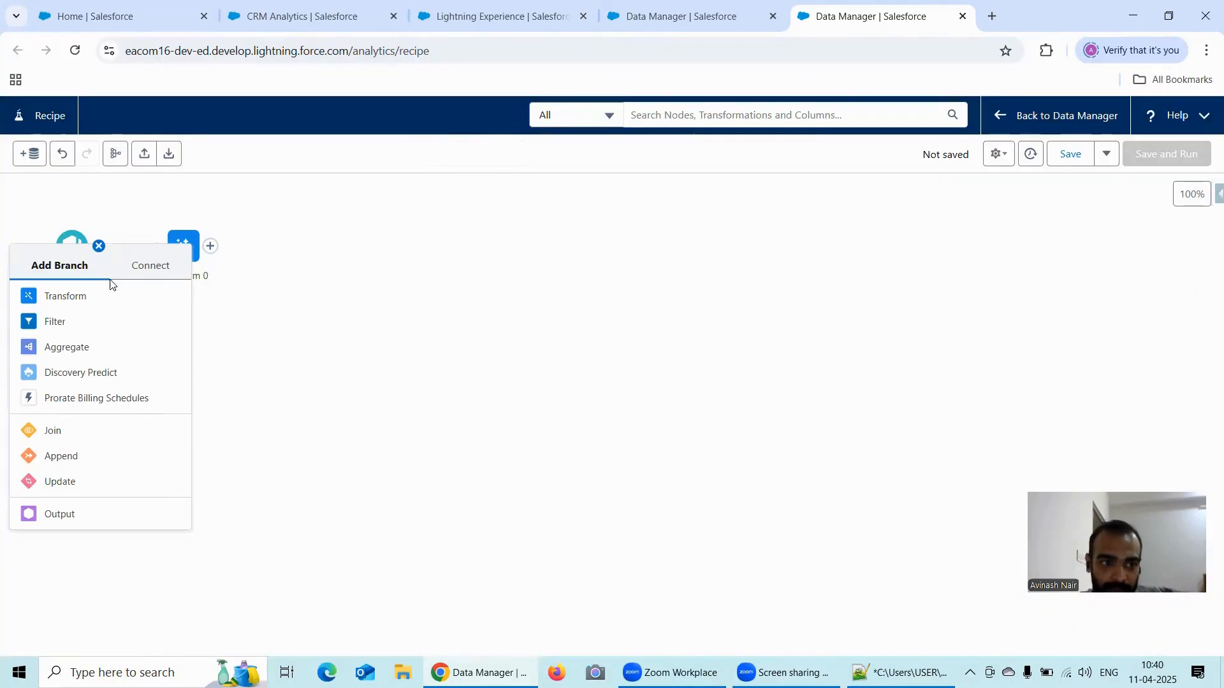
left_click(188, 323)
left_click(656, 400)
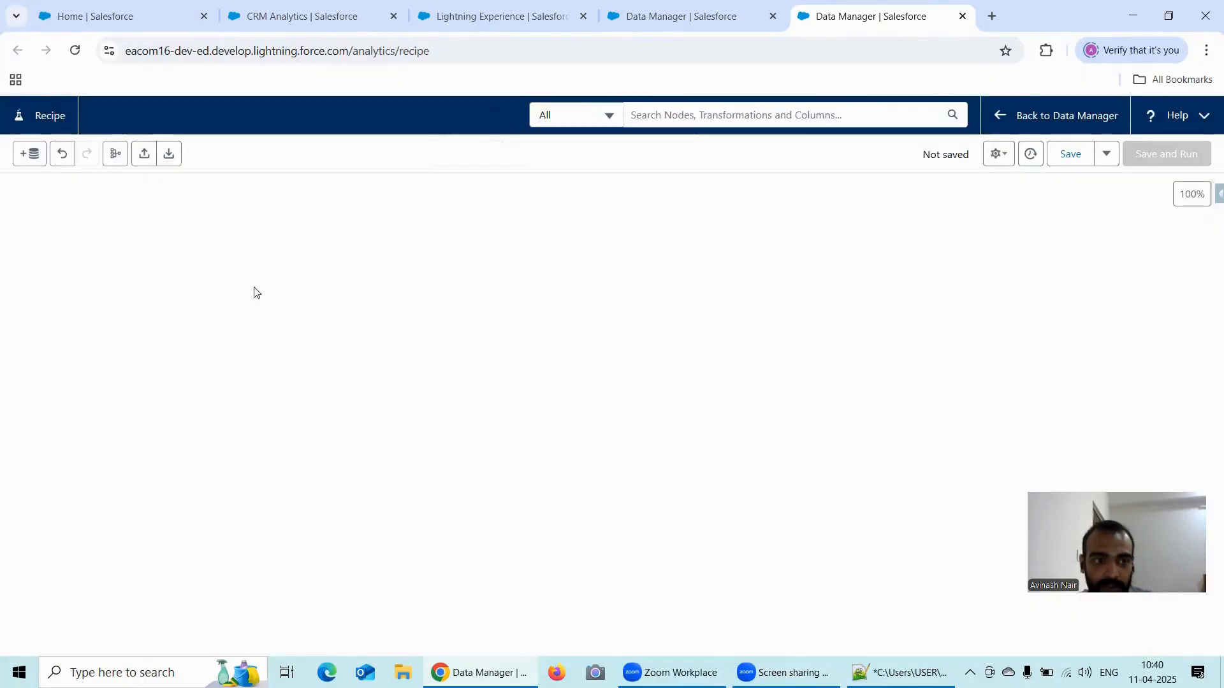
mouse_move(98, 249)
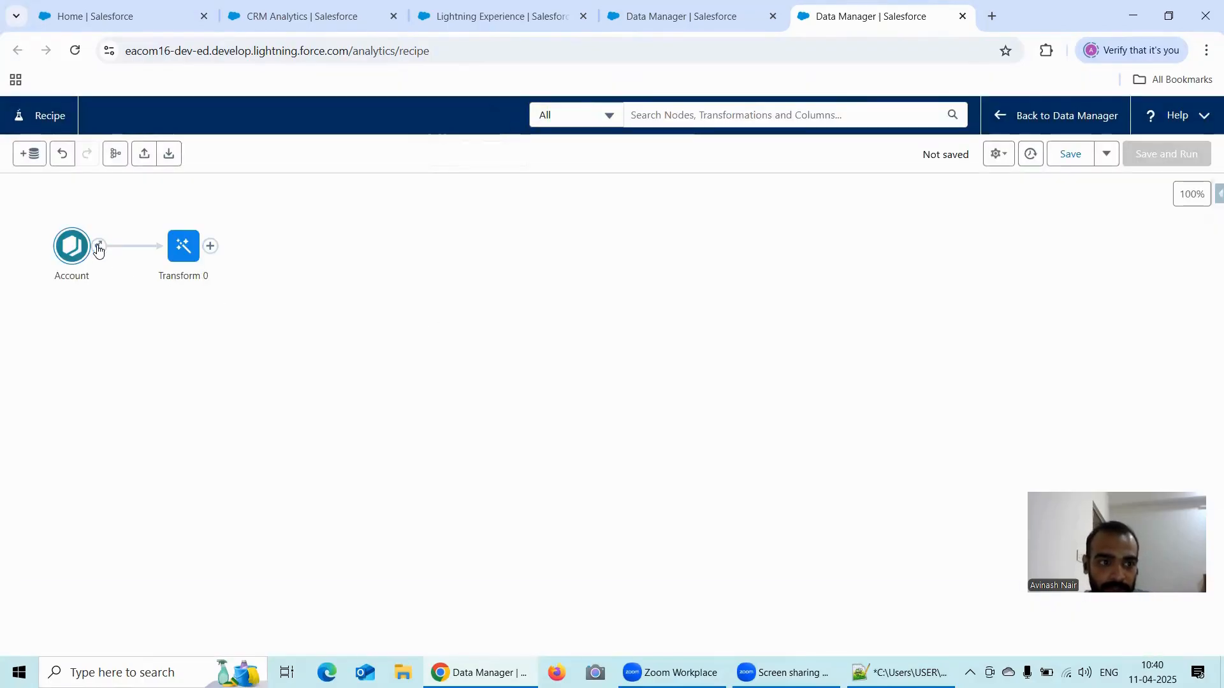
left_click_drag(98, 249, 58, 256)
left_click(74, 272)
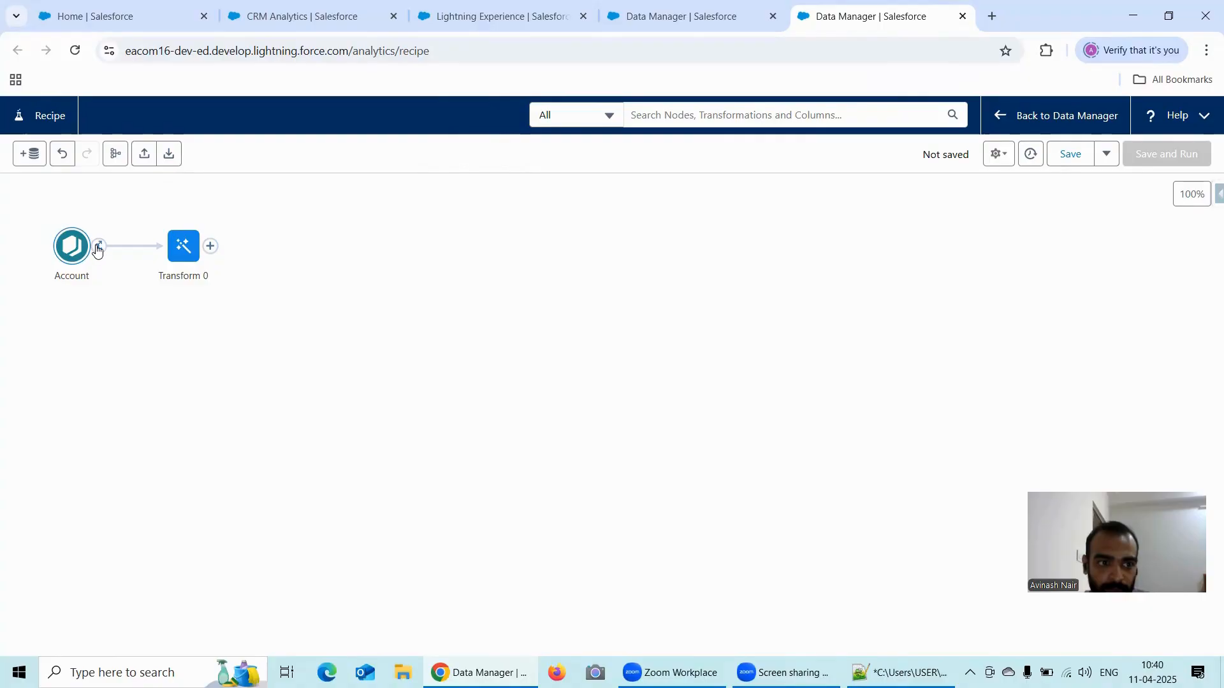
- Join Transform 0 with the Account input as a lookup, matching UltimateParentId to Account ID
left_click_drag(101, 249, 165, 318)
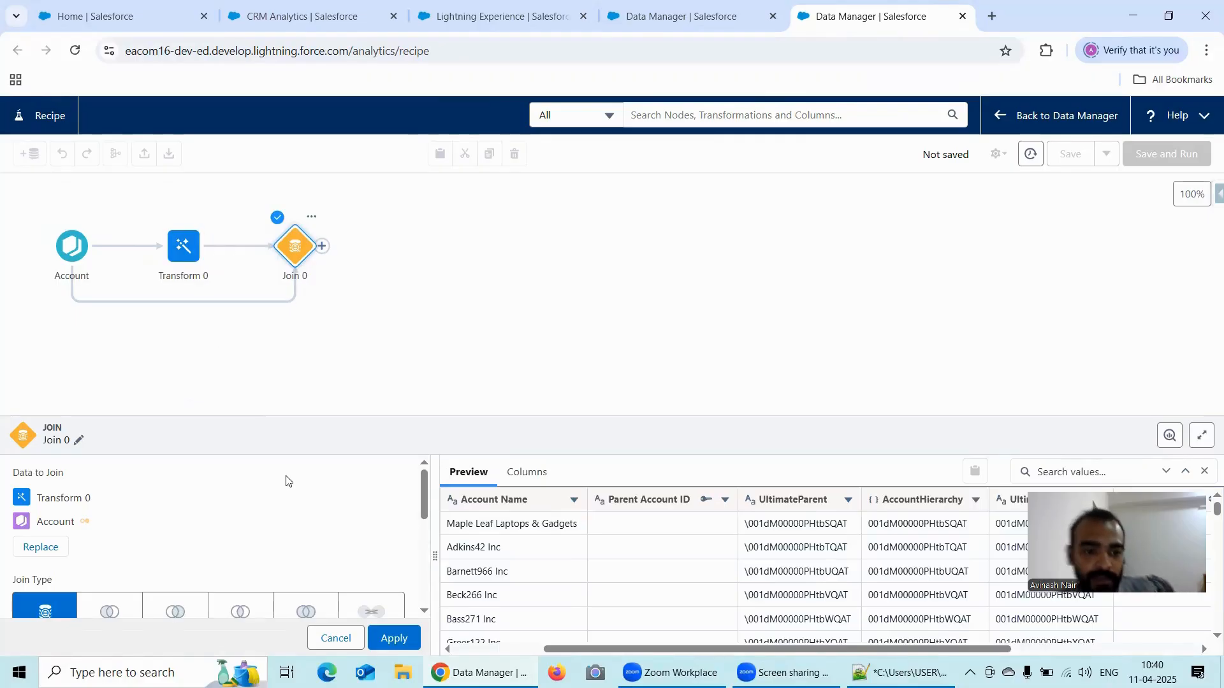
scroll(285, 510, "down", 1)
scroll(300, 511, "down", 1)
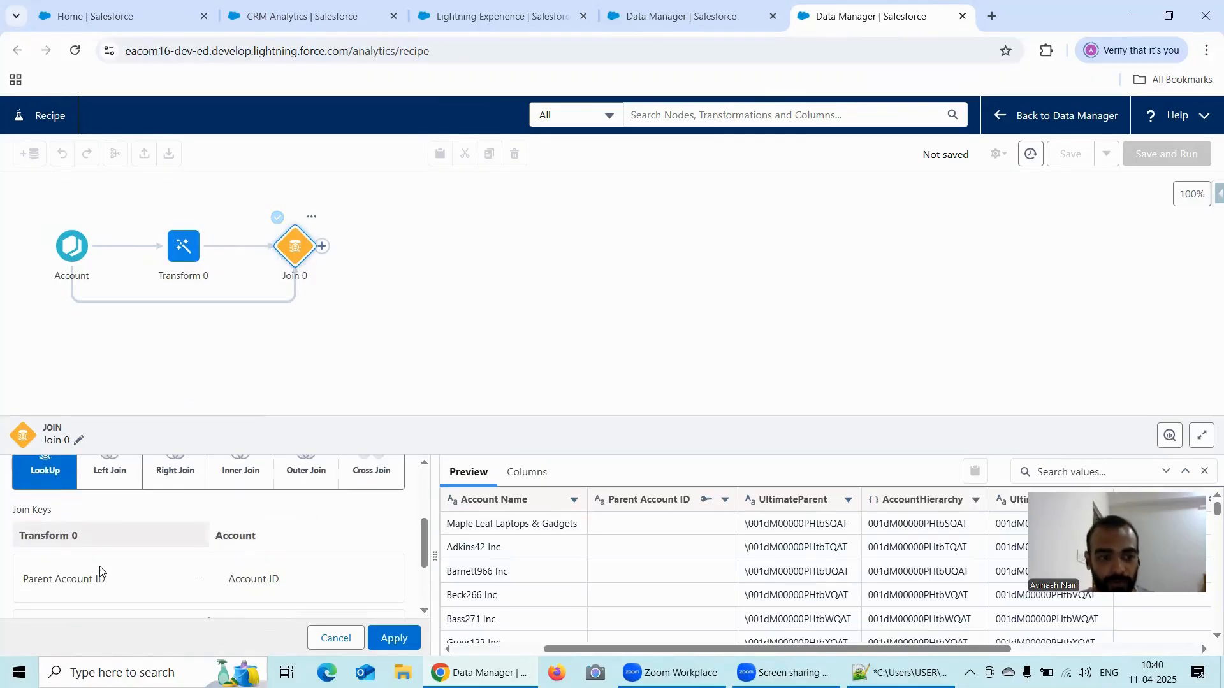
double_click(61, 581)
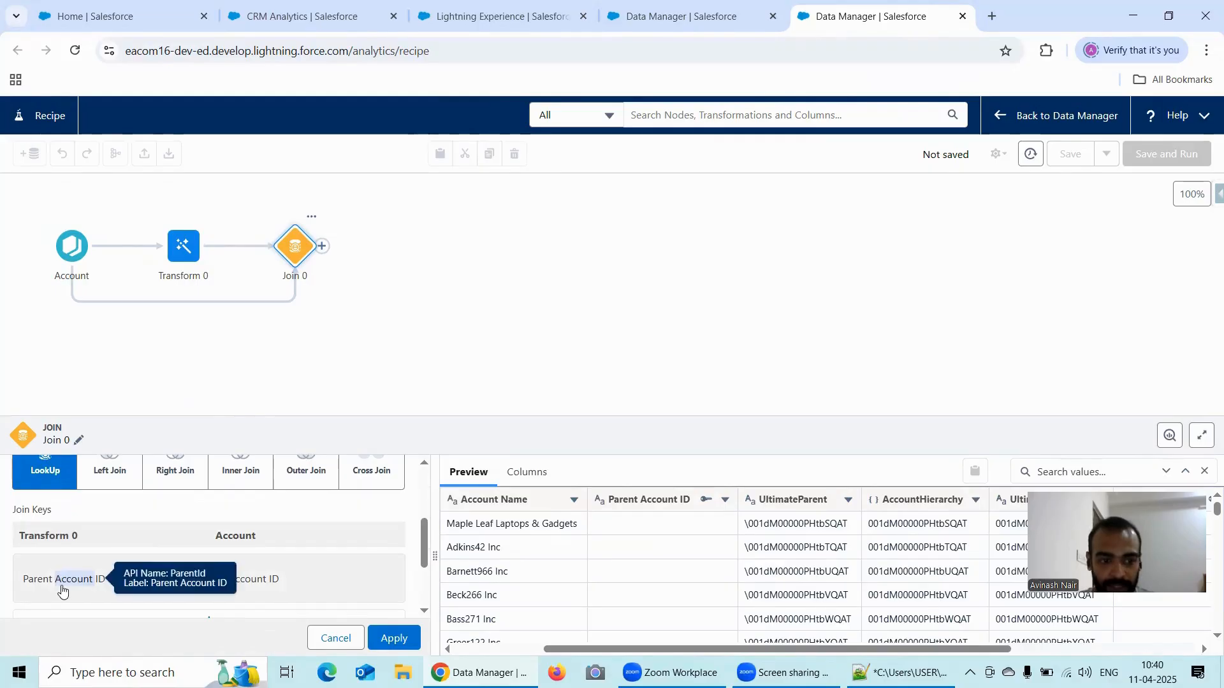
left_click(658, 534)
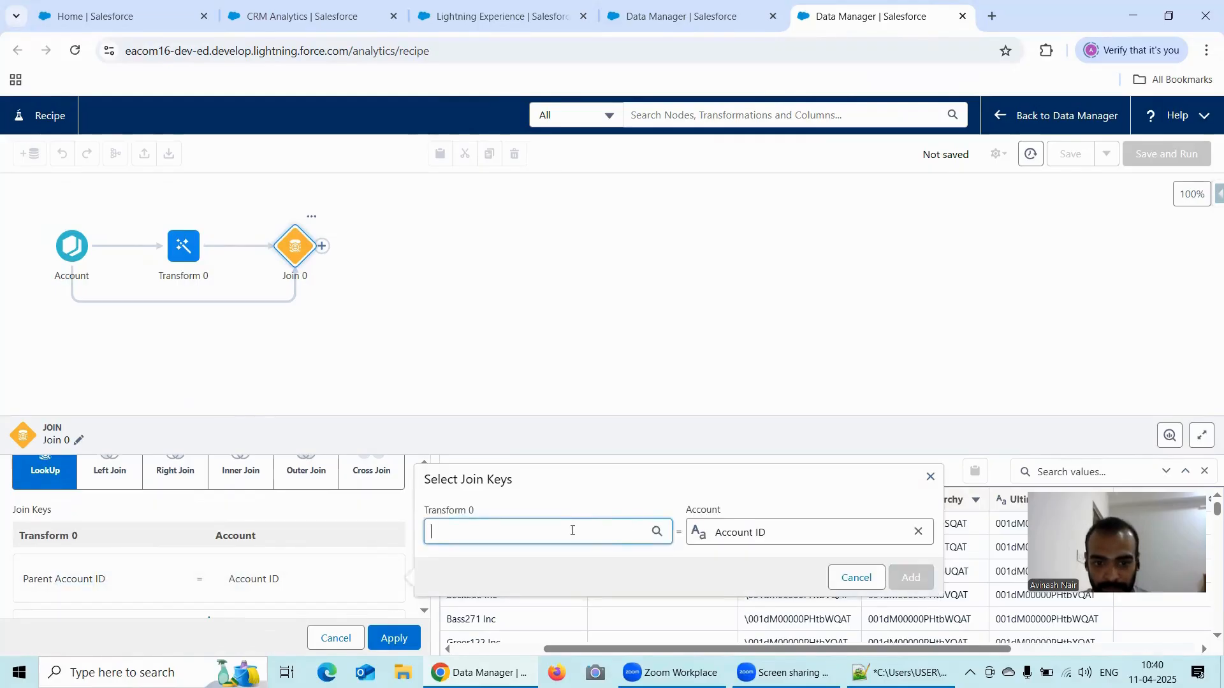
left_click(572, 530)
left_click(552, 508)
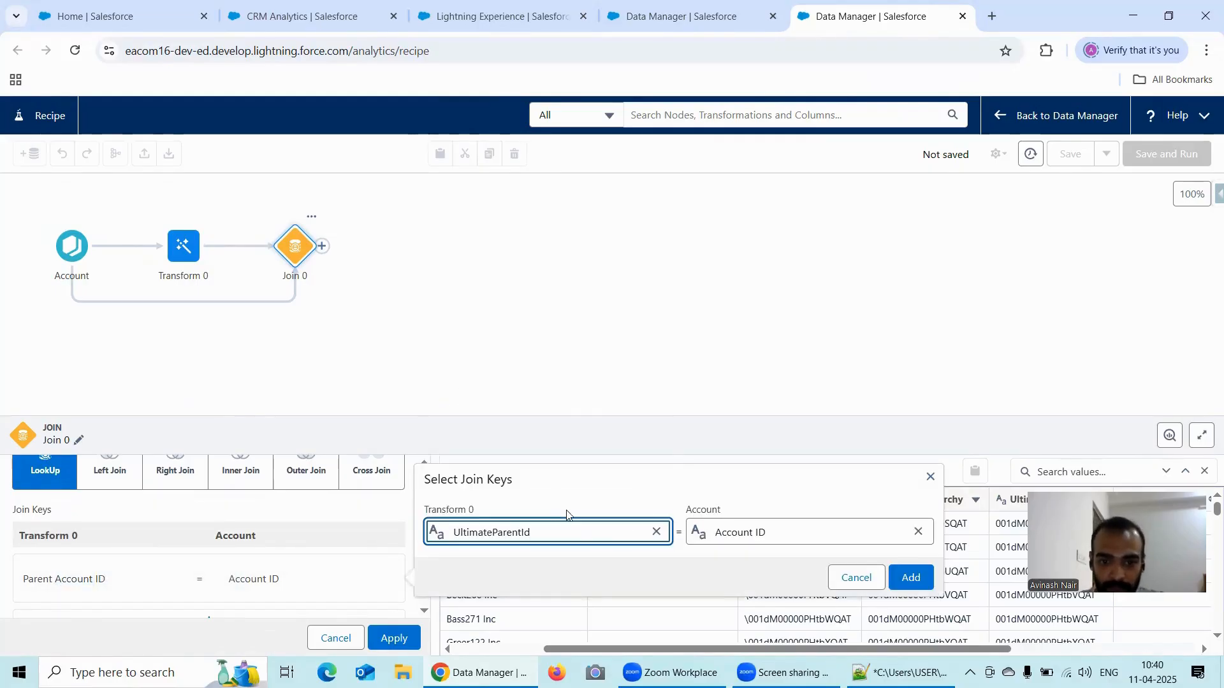
left_click(911, 577)
- Set the join's API name prefix for right columns to UltimateAccount and apply the join
scroll(377, 563, "down", 3)
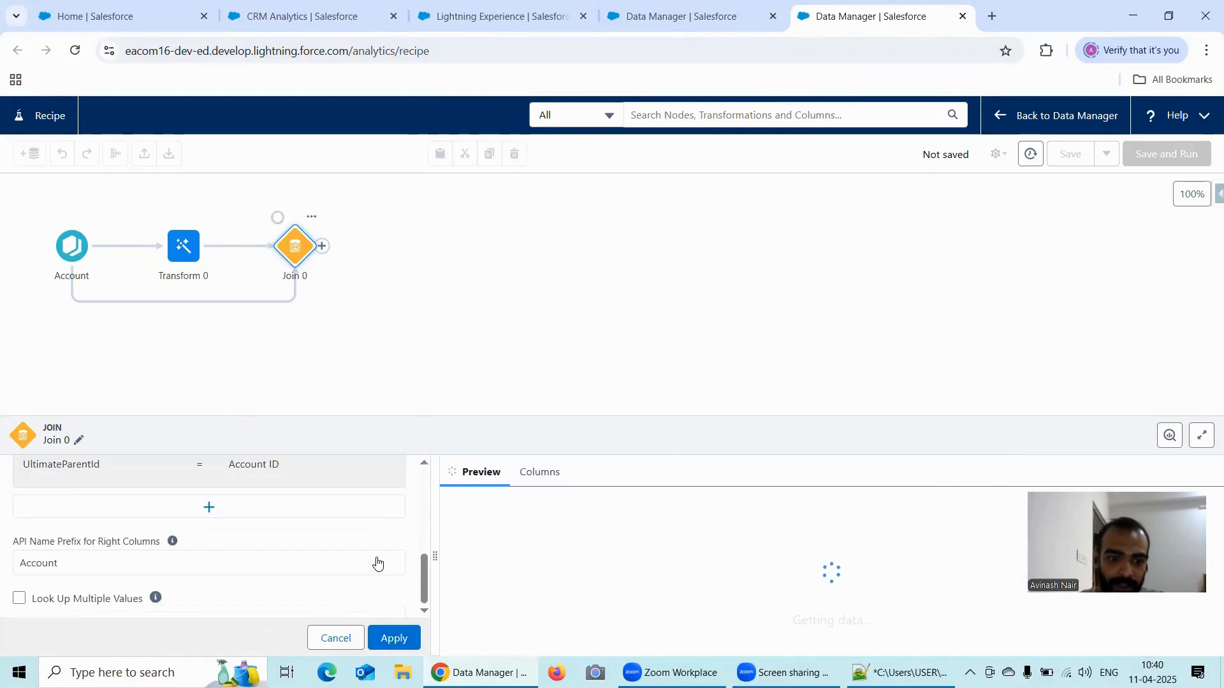
left_click(90, 562)
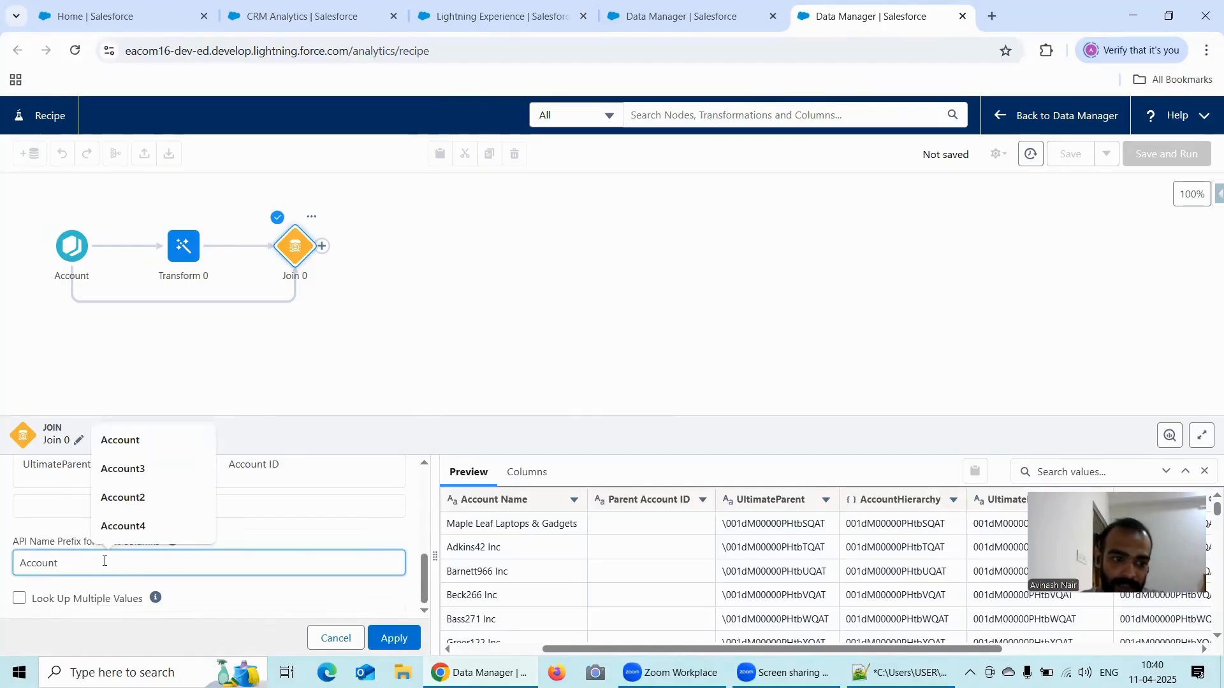
left_click(19, 564)
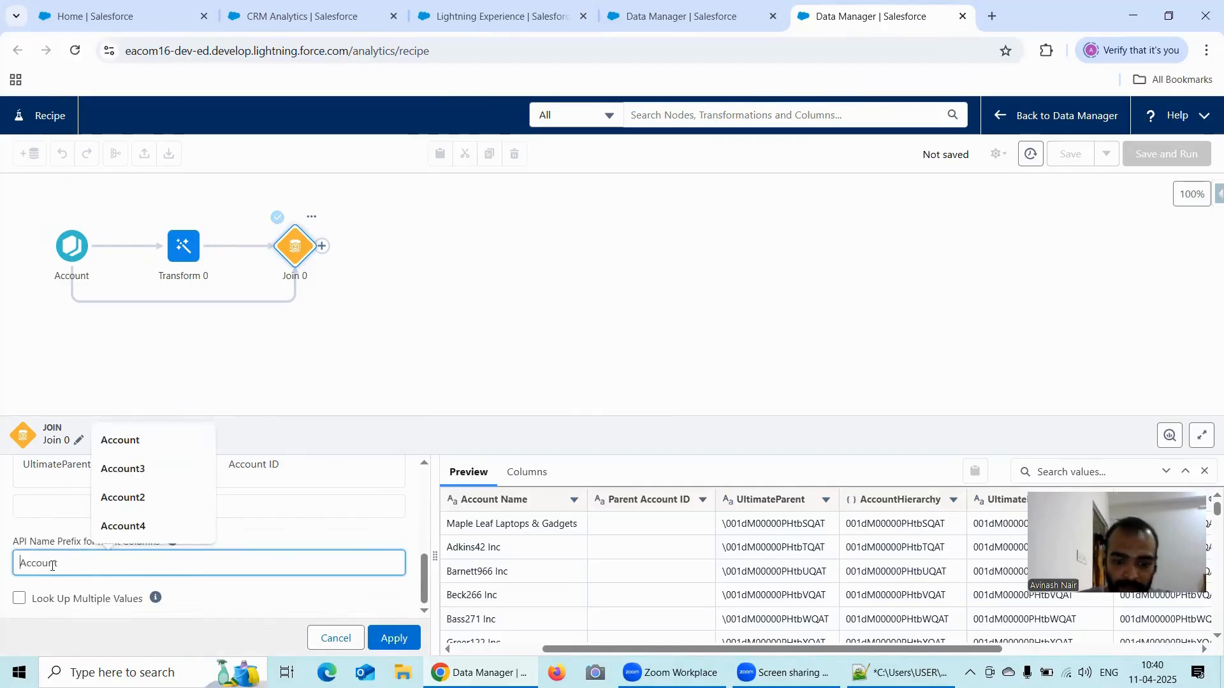
type("Ultimate")
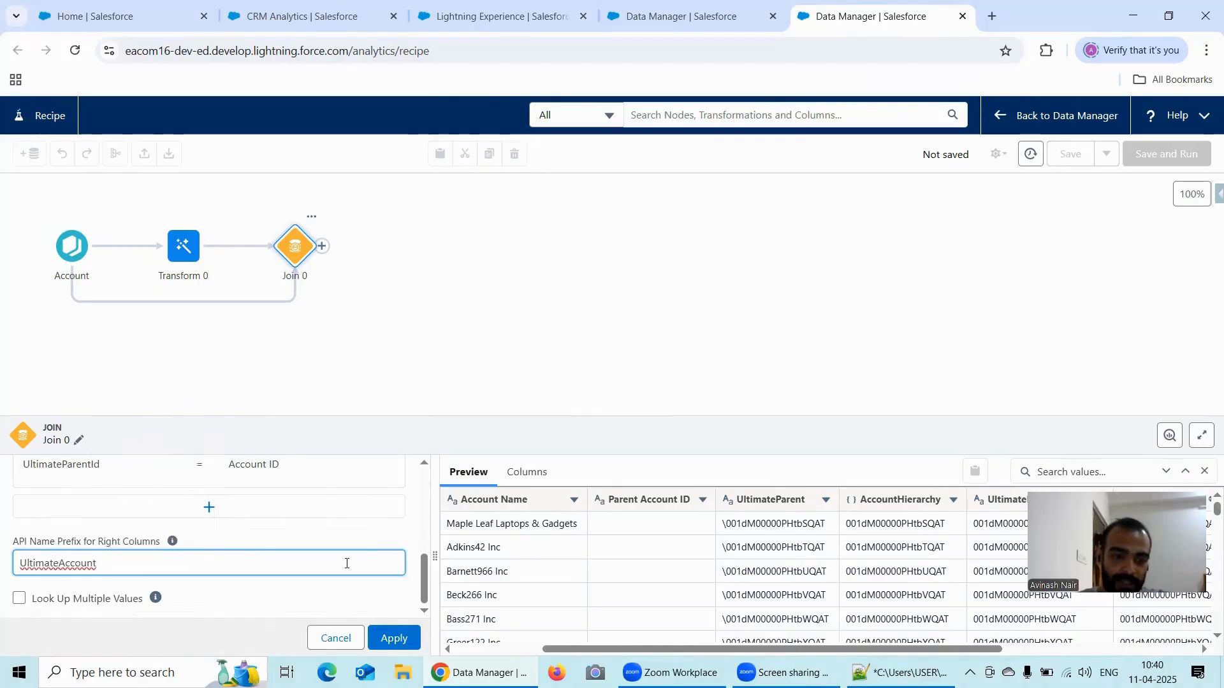
scroll(345, 564, "up", 3)
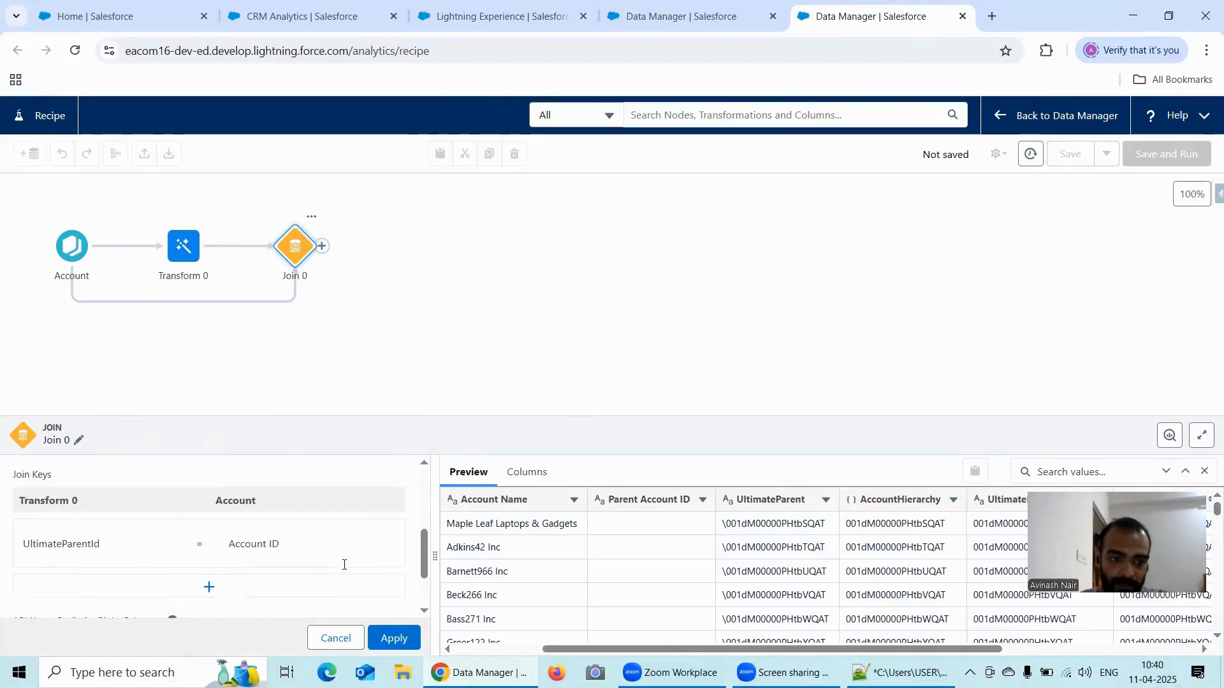
scroll(344, 565, "down", 3)
scroll(344, 567, "up", 5)
scroll(344, 569, "up", 3)
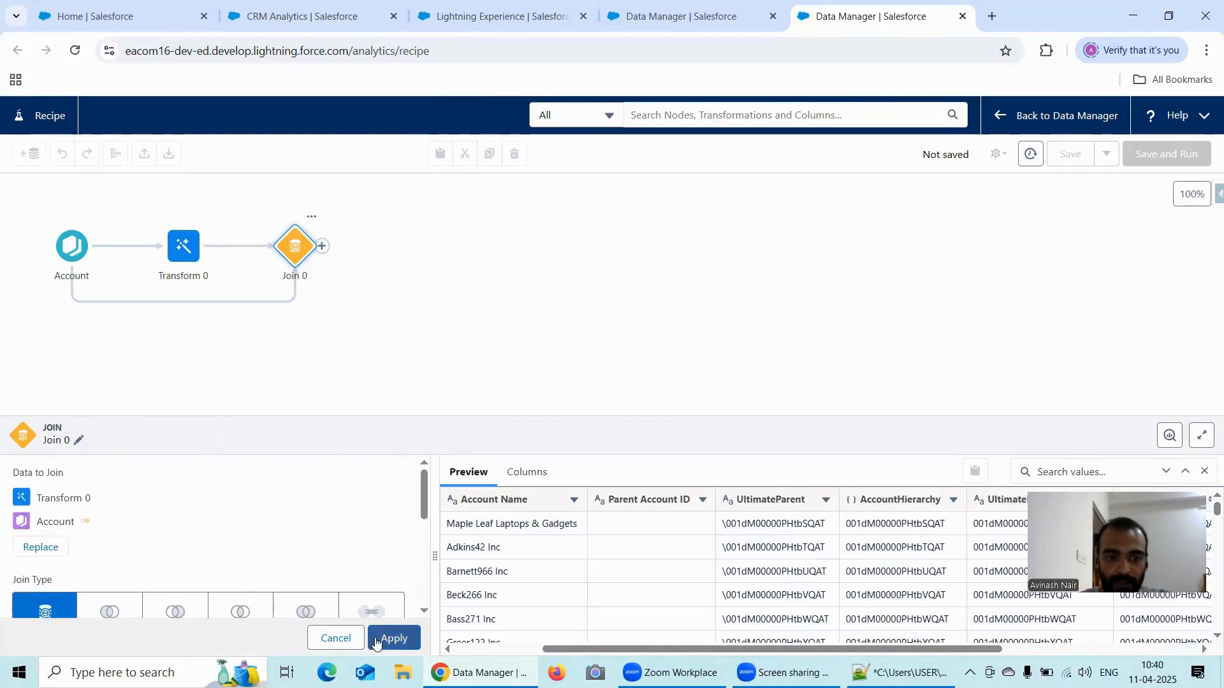
left_click(395, 638)
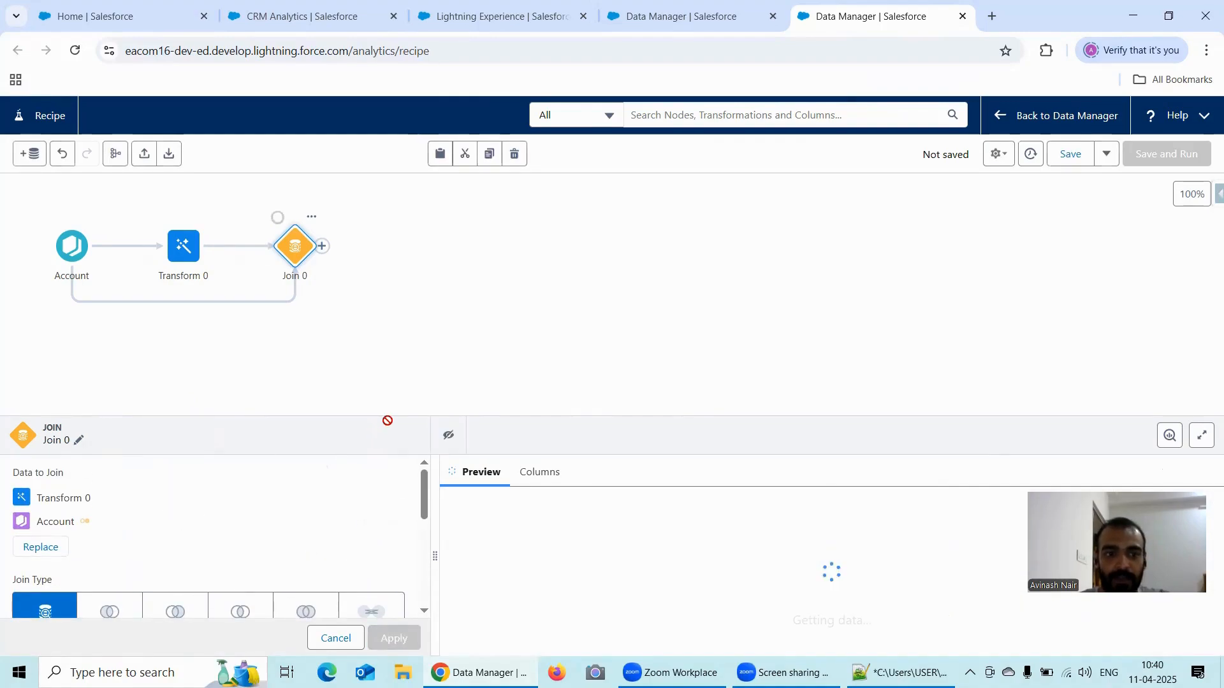
- Add an Output node after Join 0
left_click(322, 246)
left_click(214, 457)
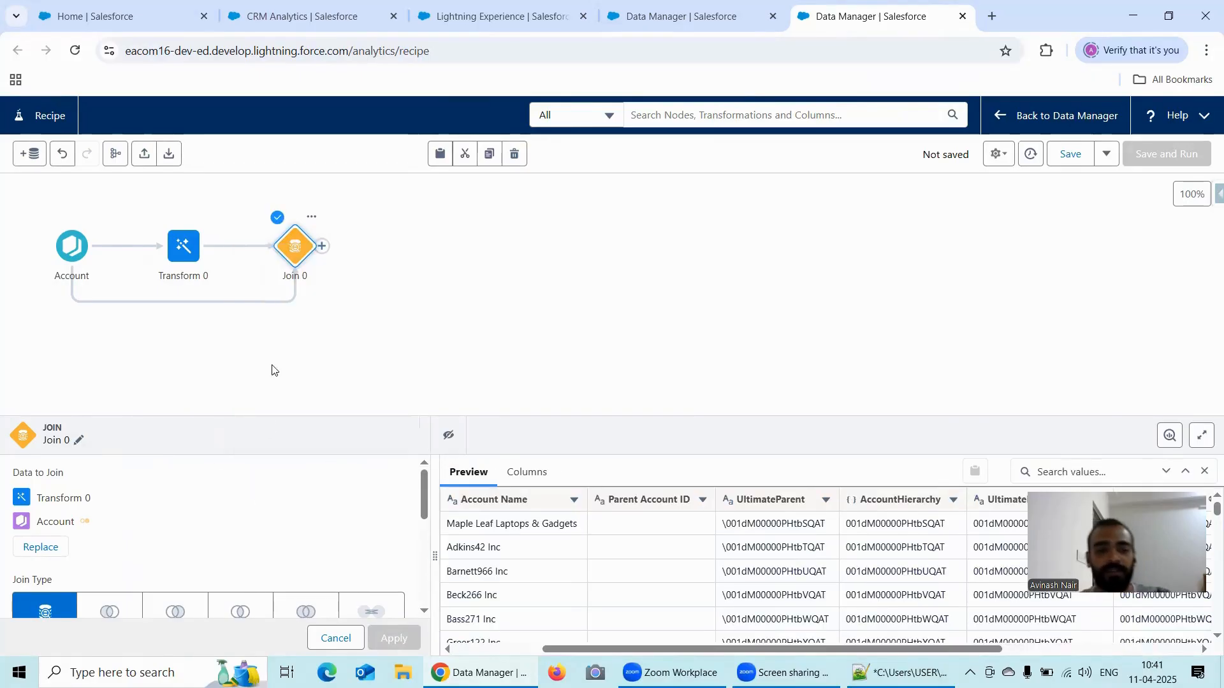
left_click(323, 248)
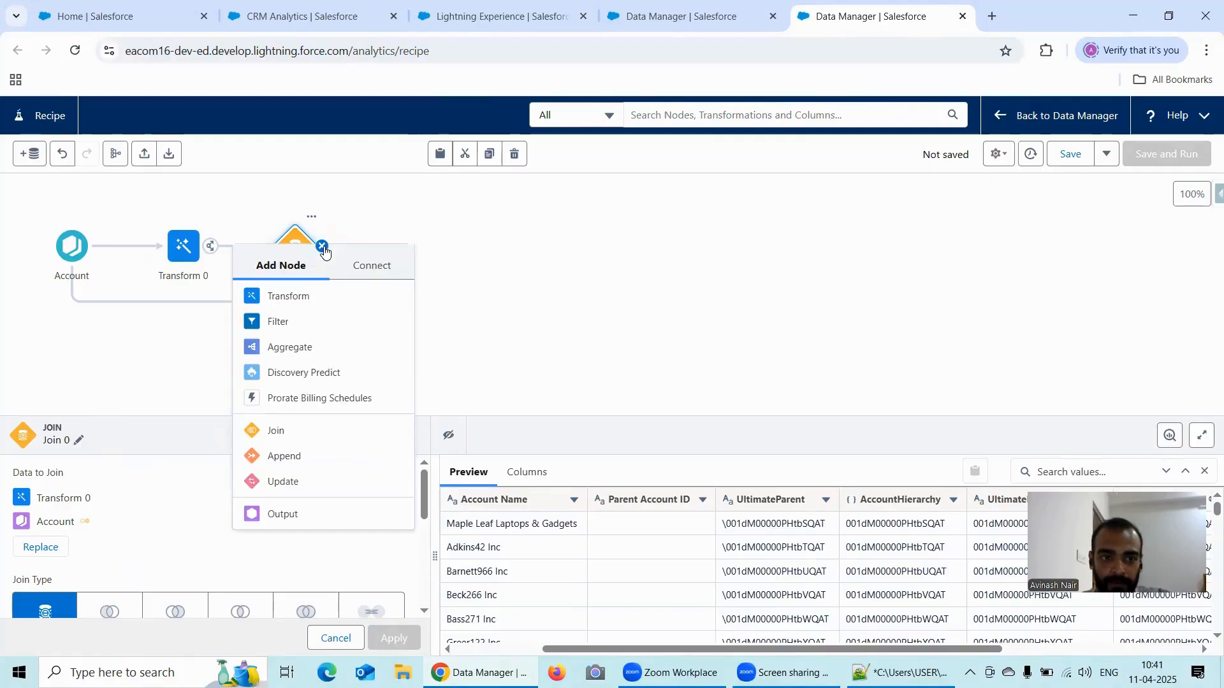
left_click(294, 515)
- Rename the new output node to FlattenAccountHierarchy and apply the name
left_click(93, 199)
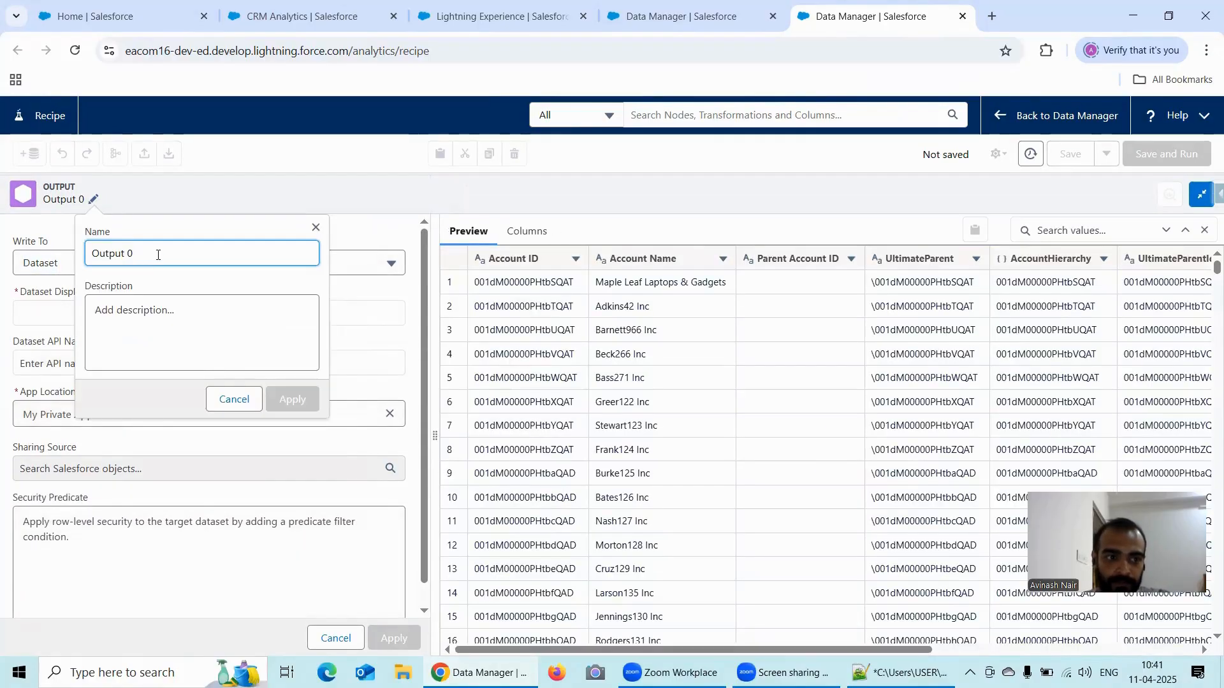
left_click_drag(156, 251, 89, 253)
left_click(89, 252)
type("Flatten")
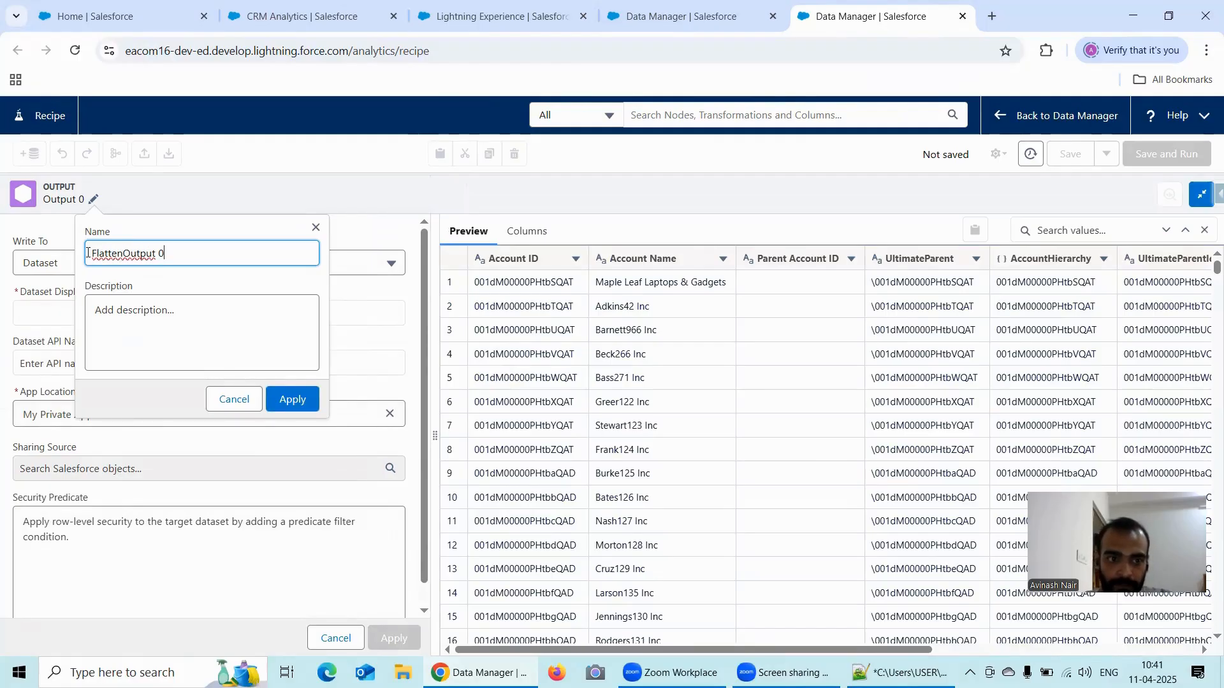
key("BackSpace")
key("BackSpace")
key("BackSpace")
key("BackSpace")
key("BackSpace")
key("BackSpace")
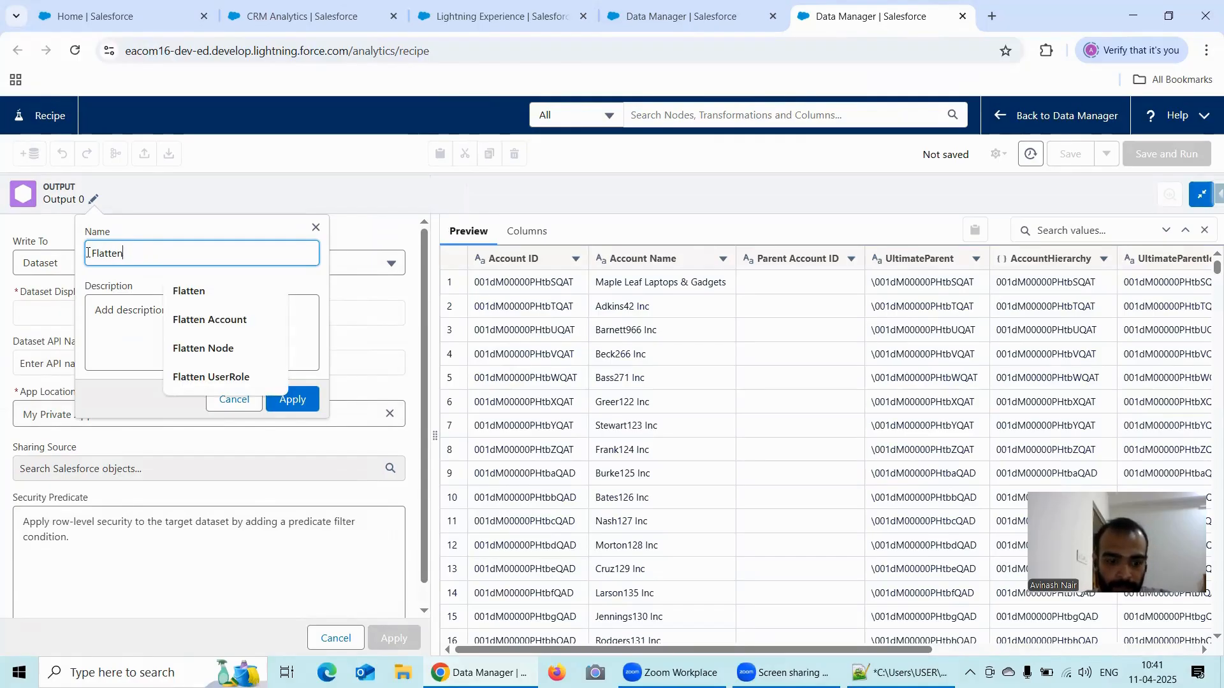
type("AccountH")
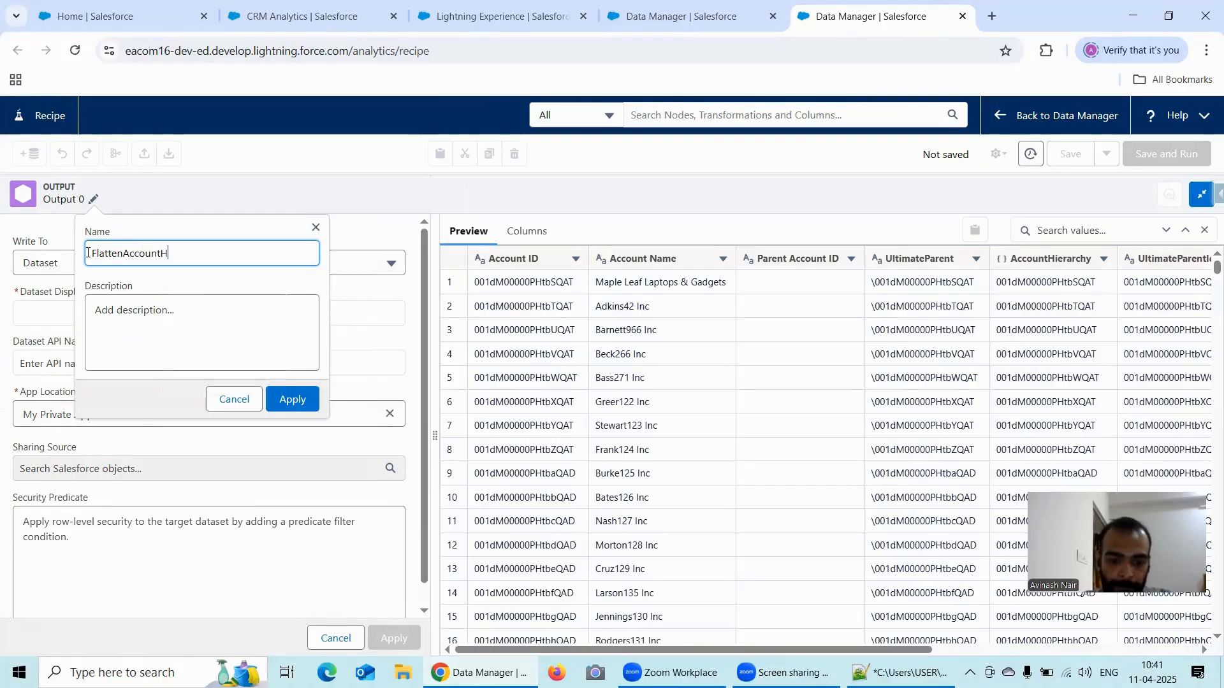
type("ierarchy")
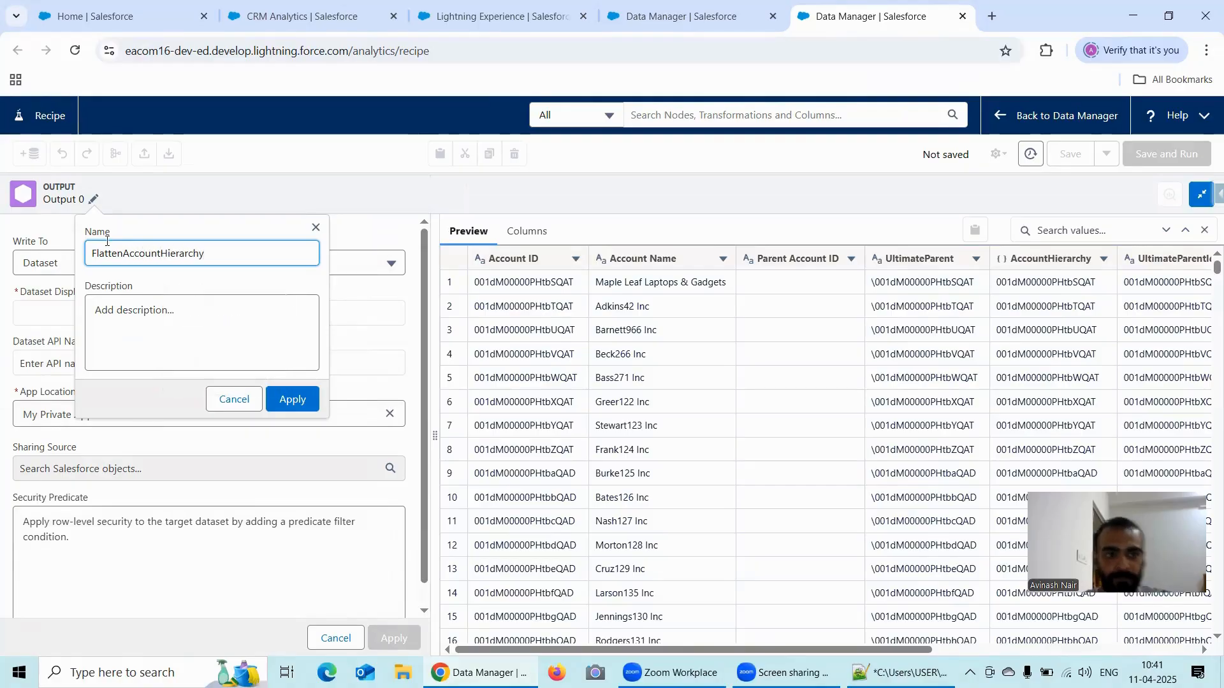
key("ctrl+a")
key("ctrl+c")
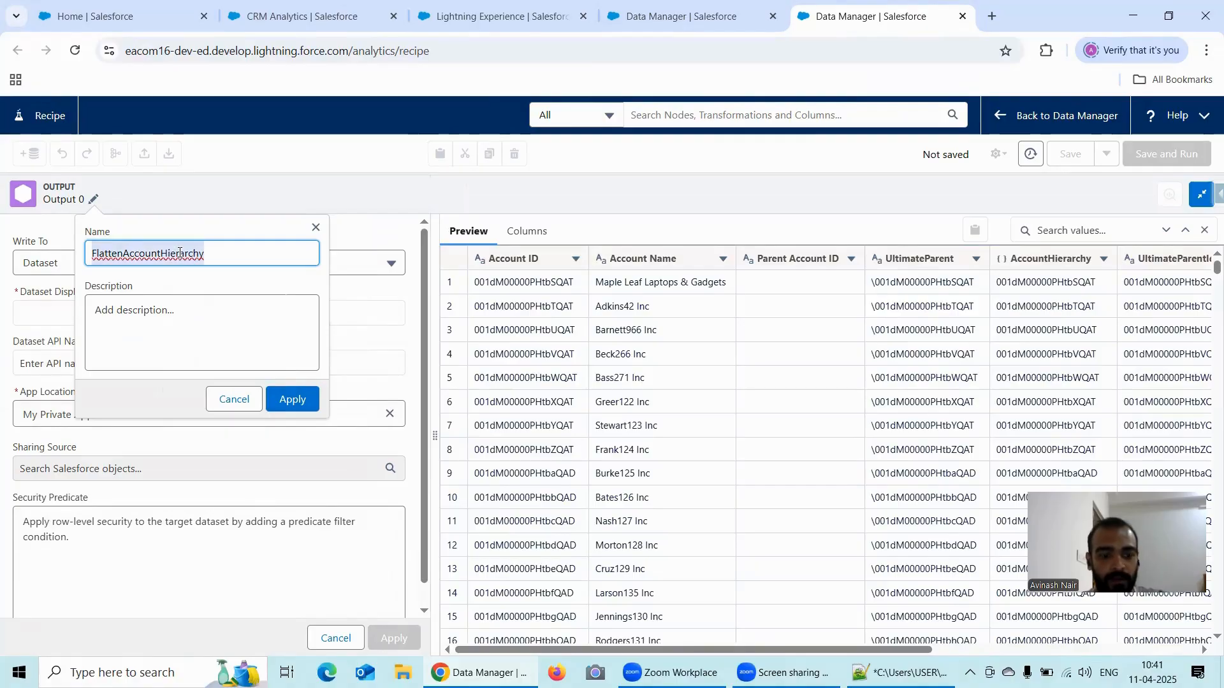
left_click(303, 399)
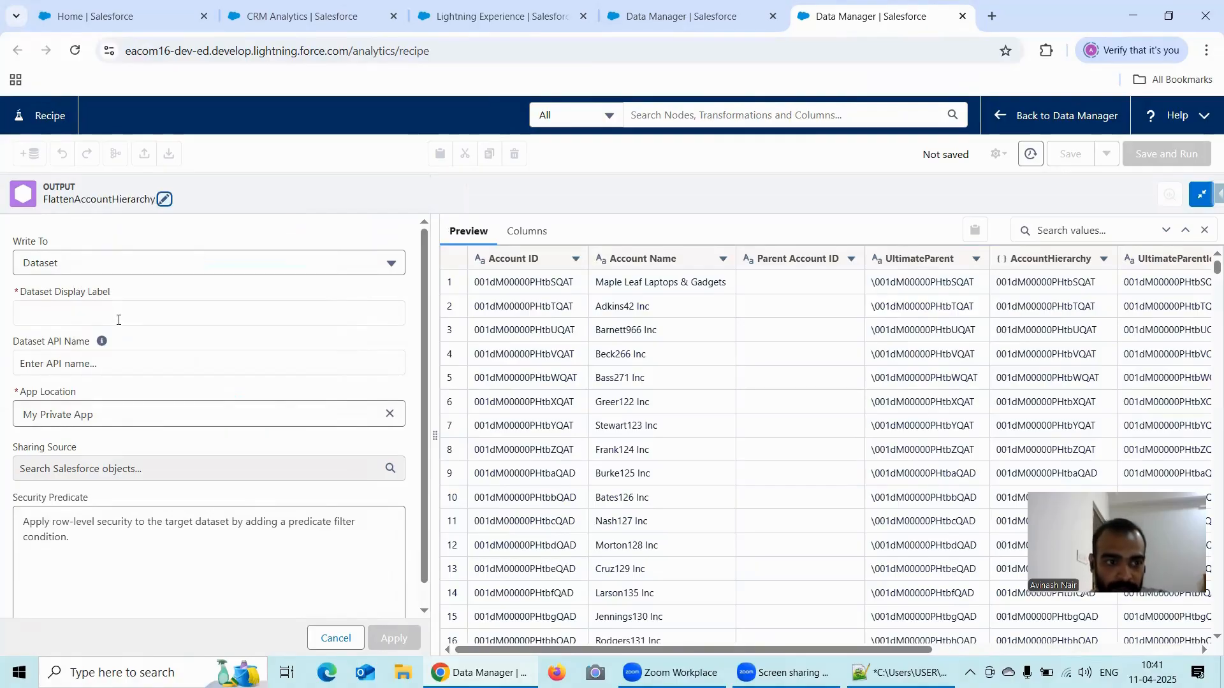
- Set the output's dataset display label to FlattenAccountHierarchyViaRecipe
left_click(111, 315)
key("ctrl+v")
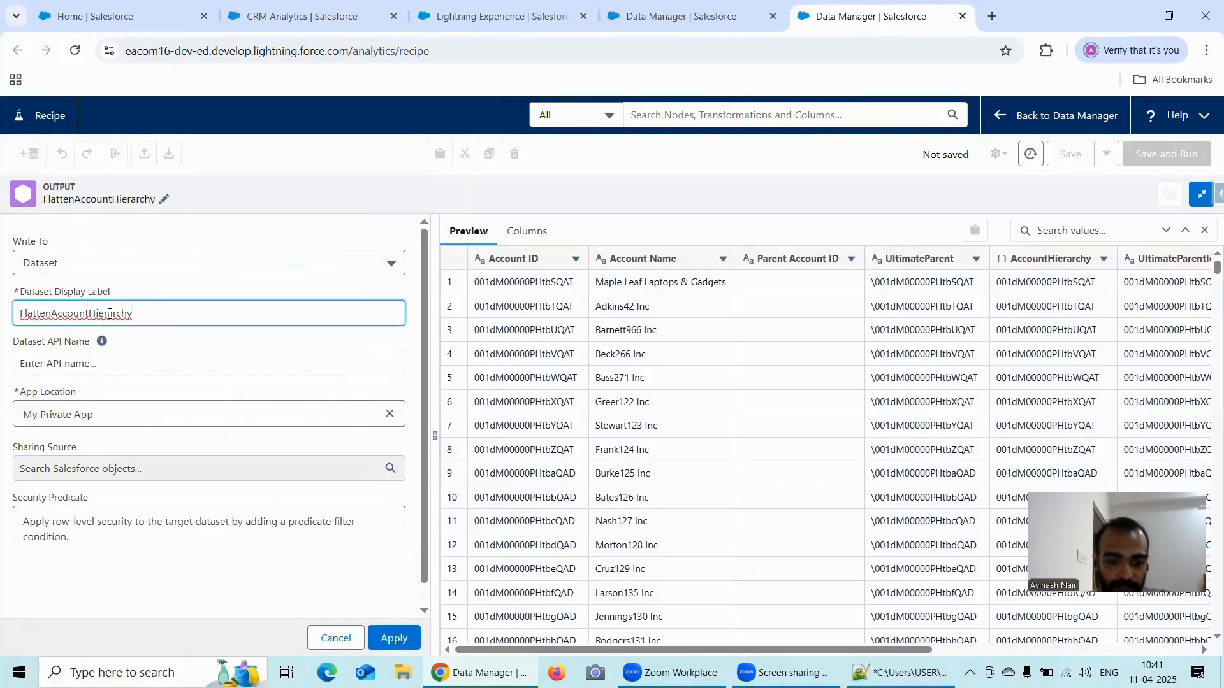
type("ViaRec")
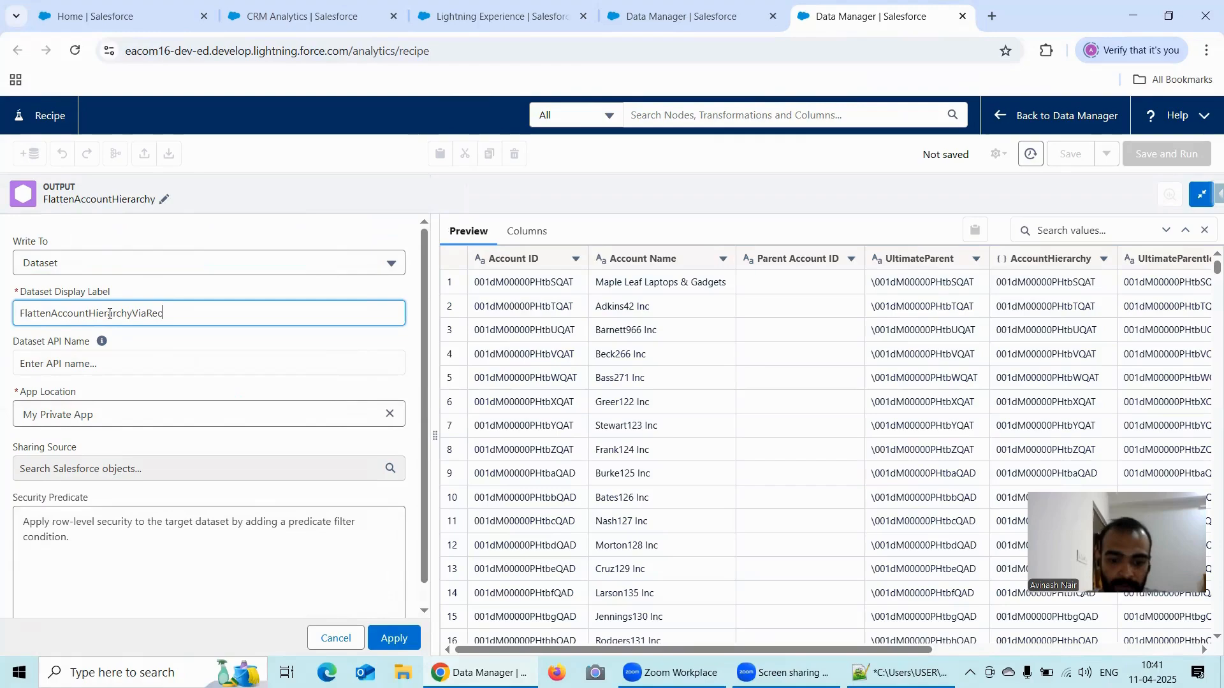
type("ipe")
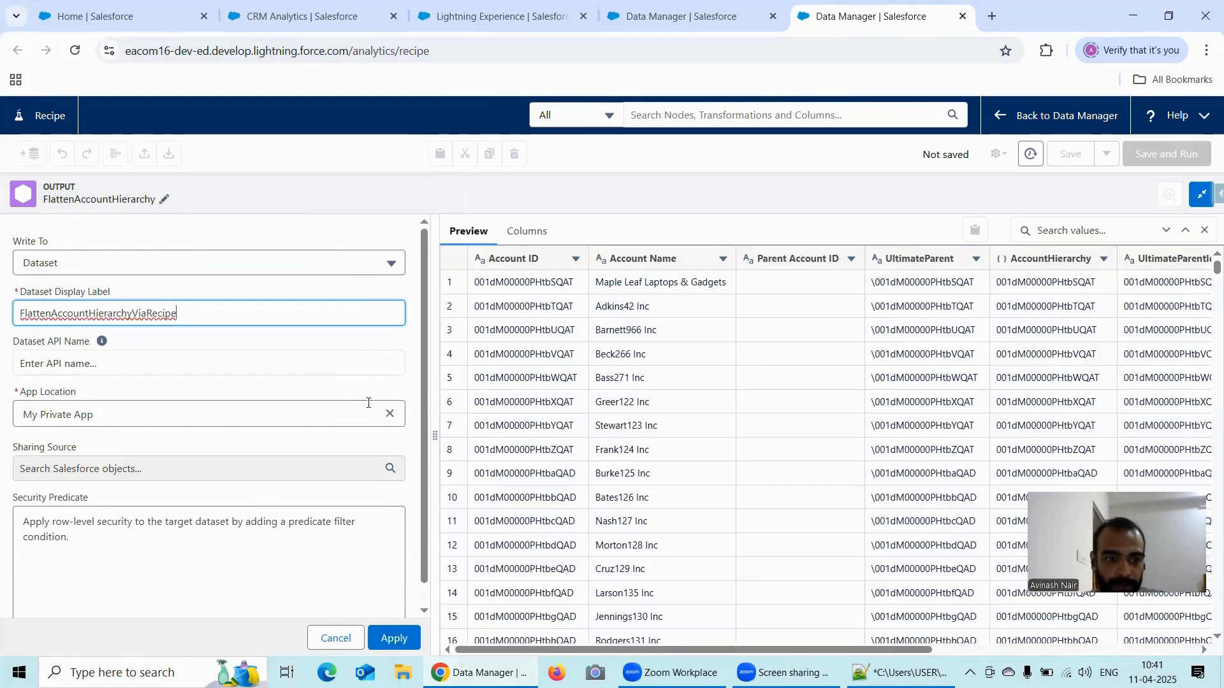
- Change the output's app location to Recipe Dataset and apply the output settings
left_click(390, 413)
left_click(259, 414)
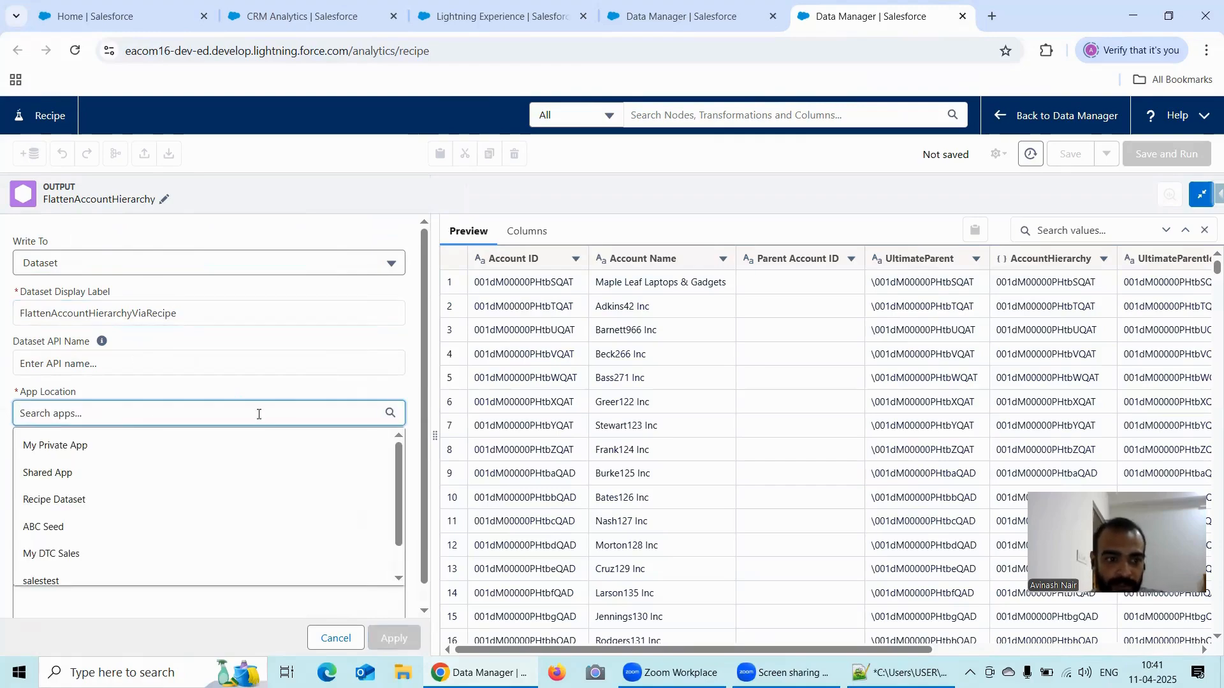
left_click(90, 500)
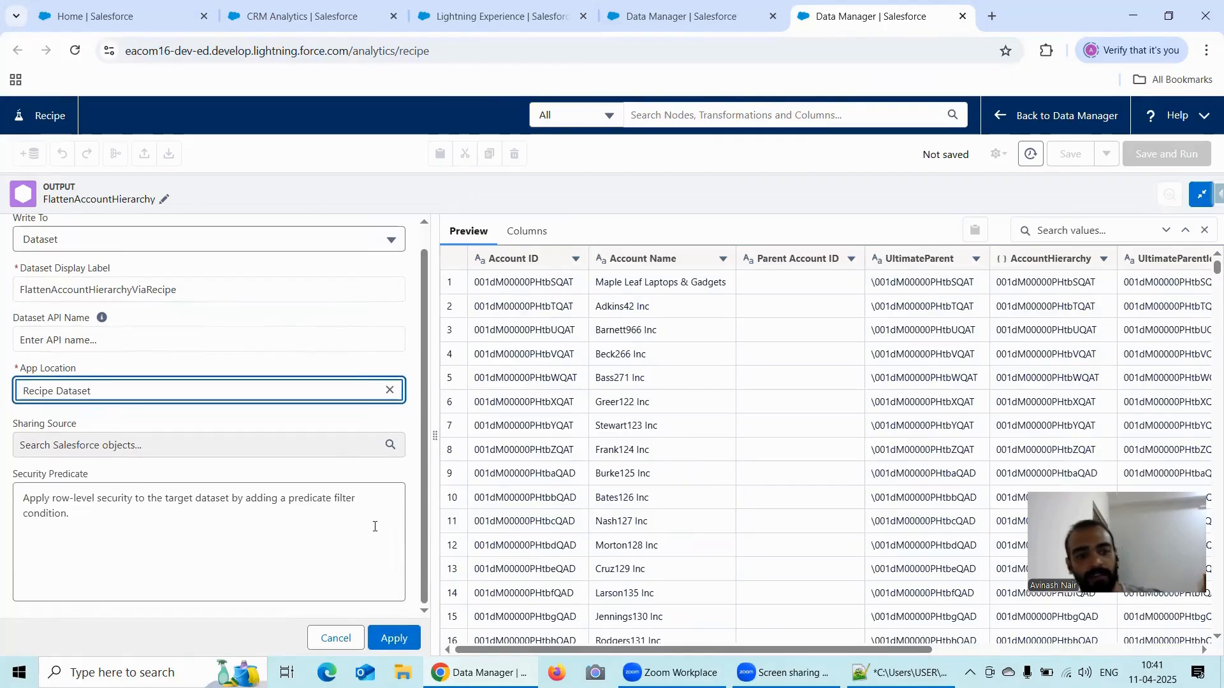
left_click(396, 637)
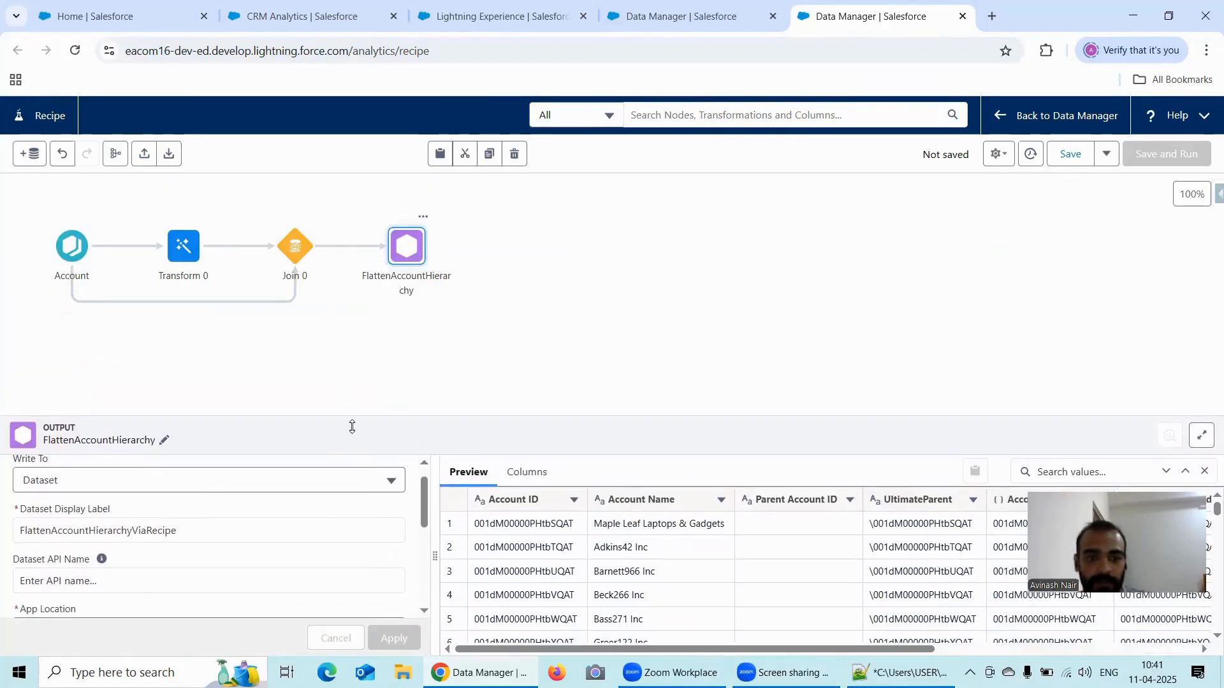
- Rename the Transform 0 node to "Flattening Account Hierarchy & Extracting UltimateParentID" and apply the name
left_click(183, 255)
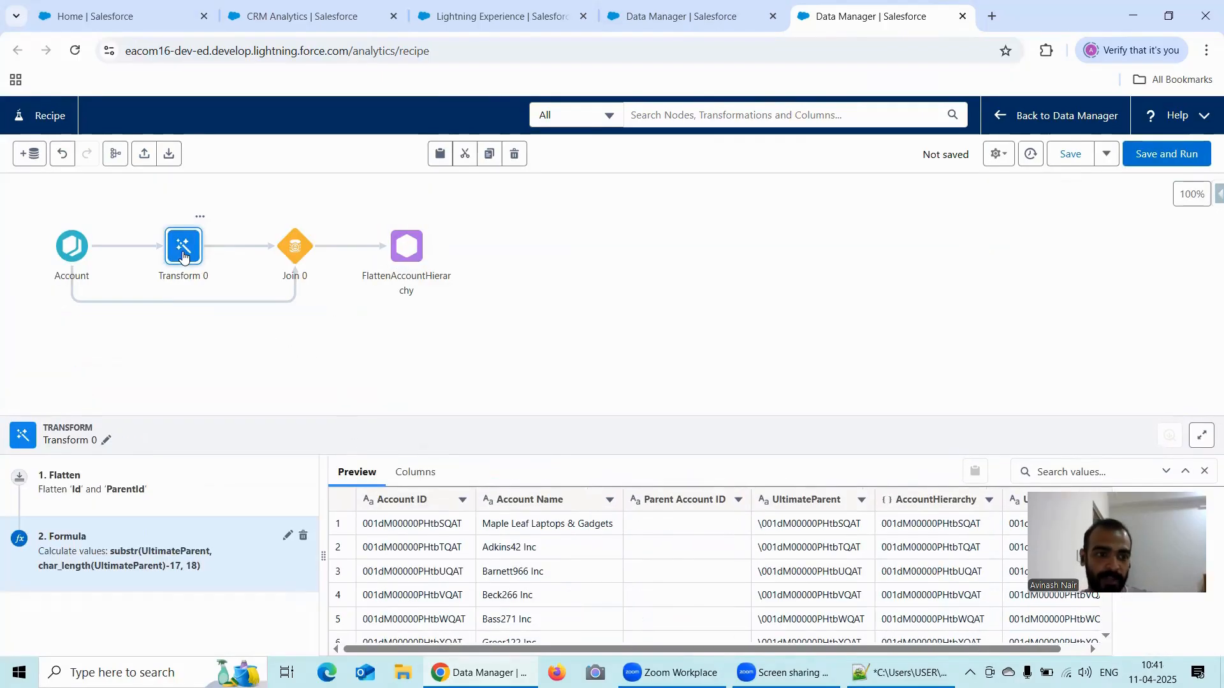
left_click(106, 440)
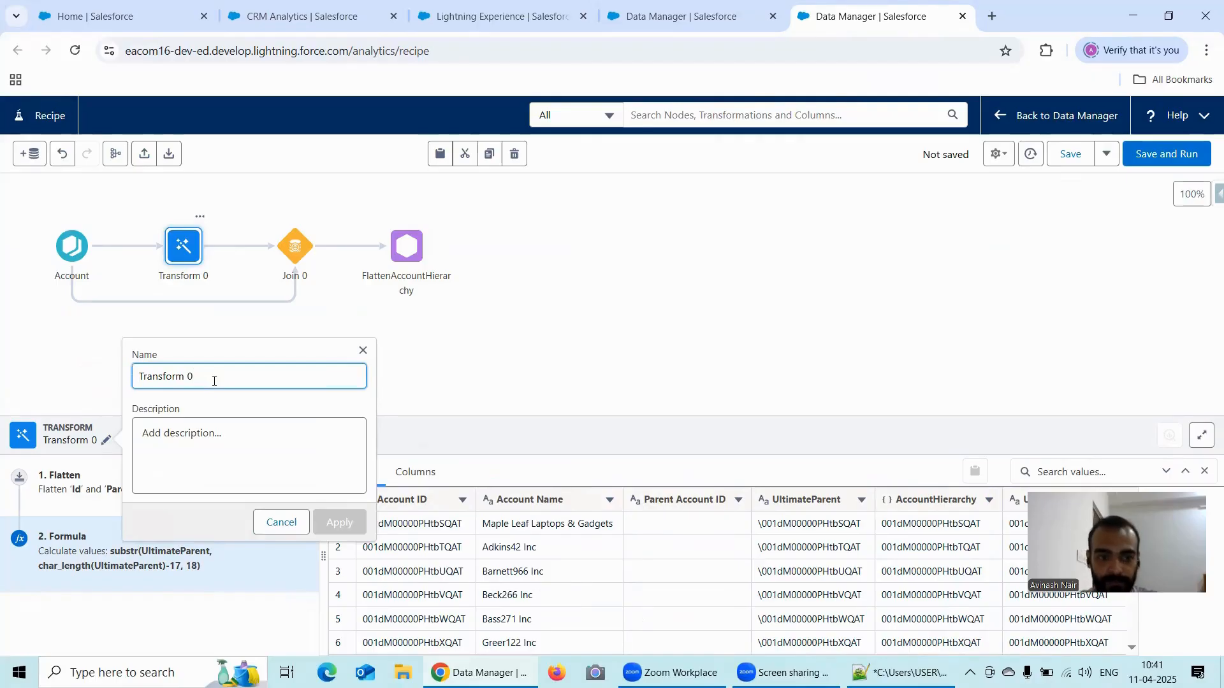
key("BackSpace")
key("BackSpace")
key("BackSpace")
key("BackSpace")
key("BackSpace")
key("BackSpace")
key("BackSpace")
key("BackSpace")
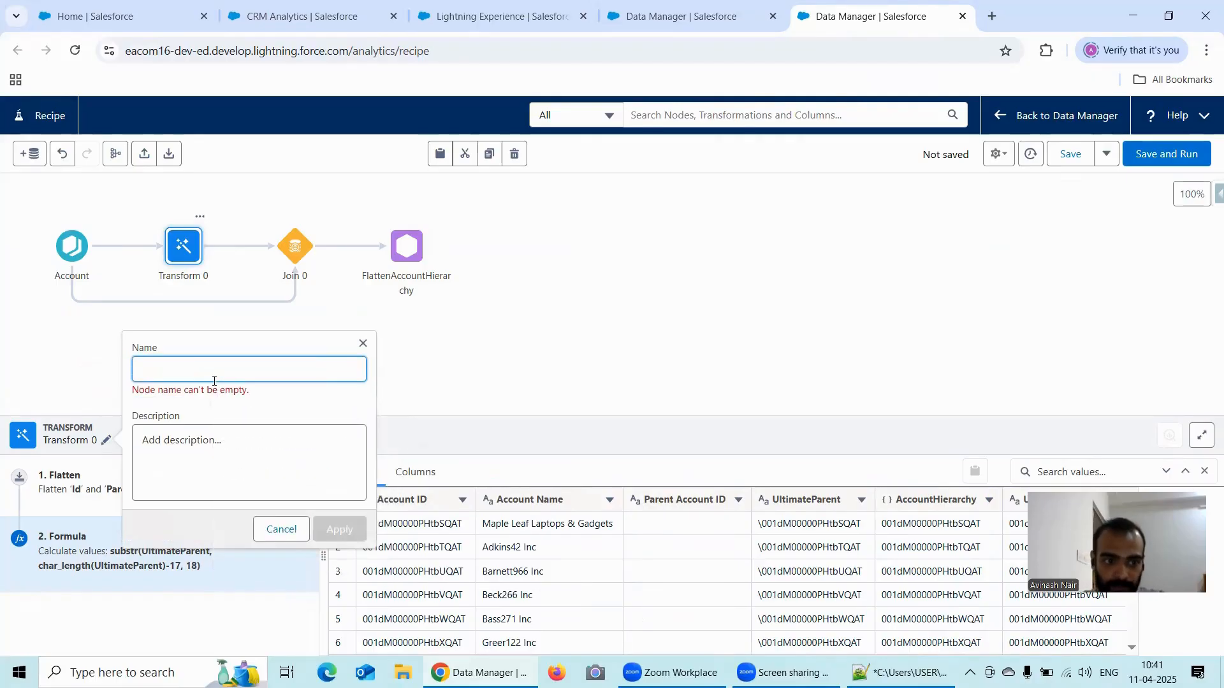
type("Flatte")
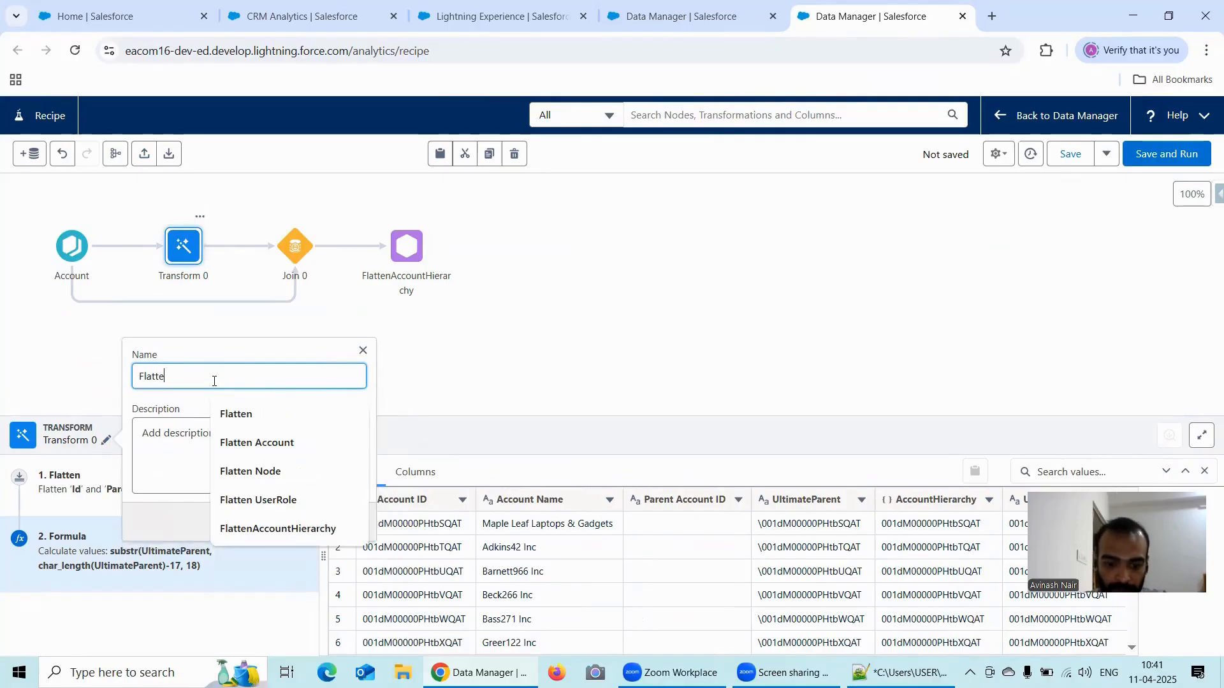
type("ning")
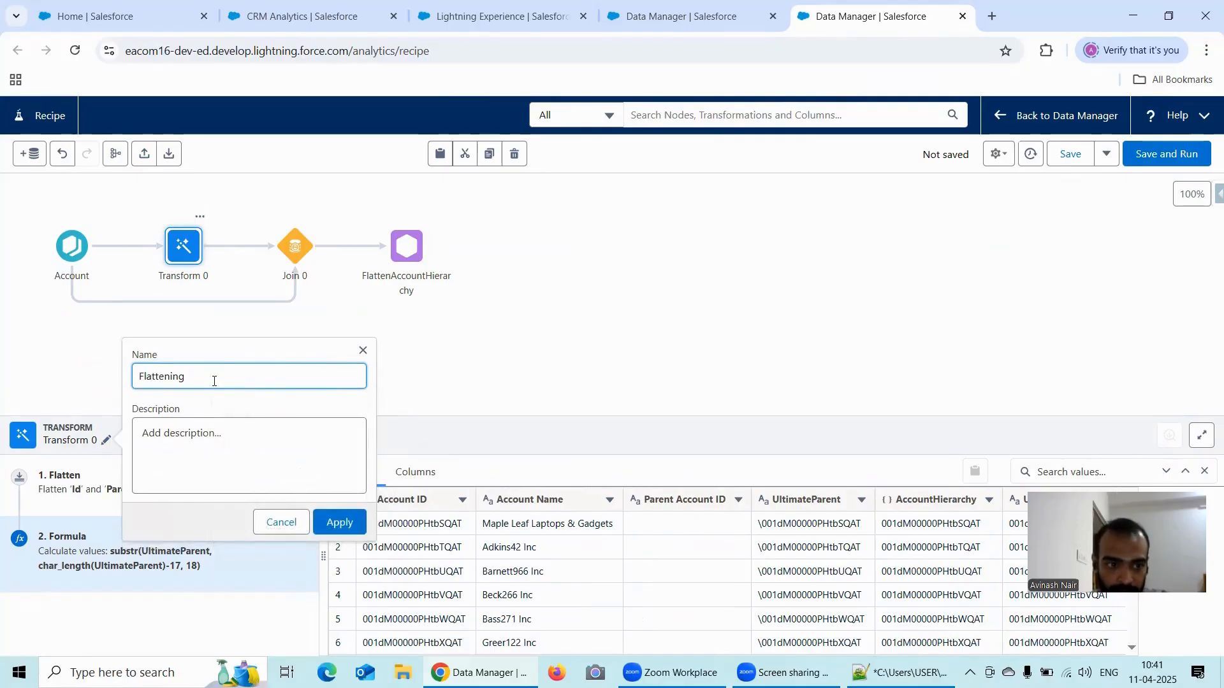
type(" Account")
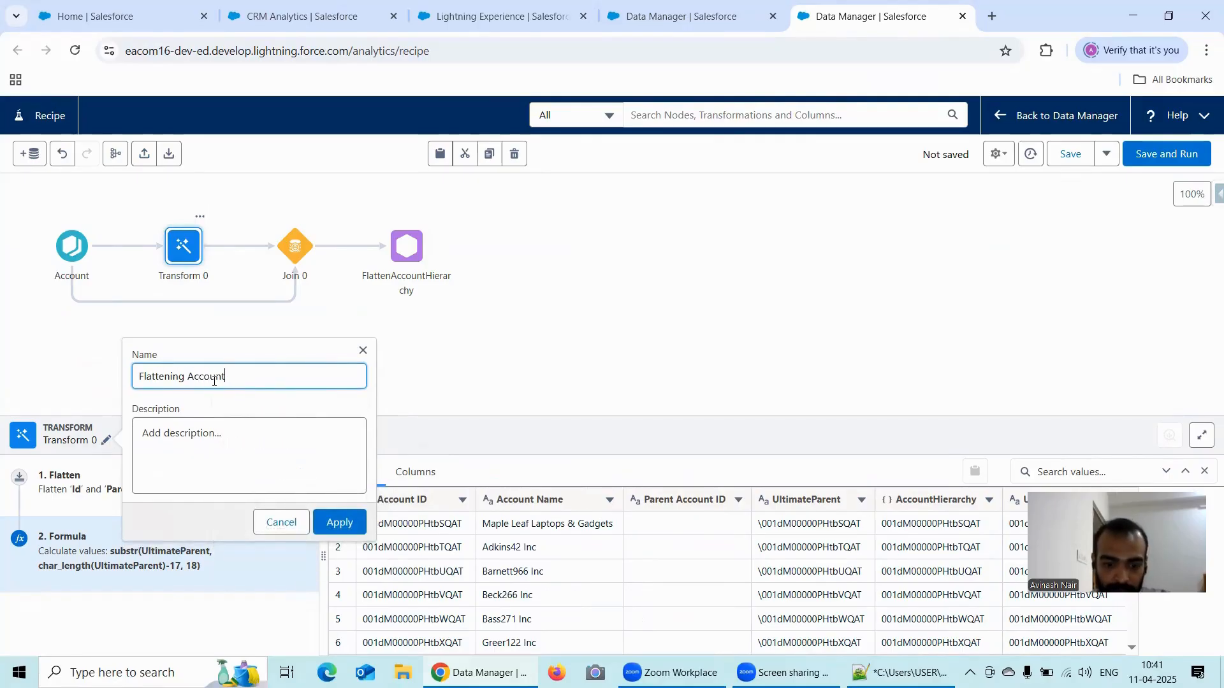
type(" Hierarchy & Ext")
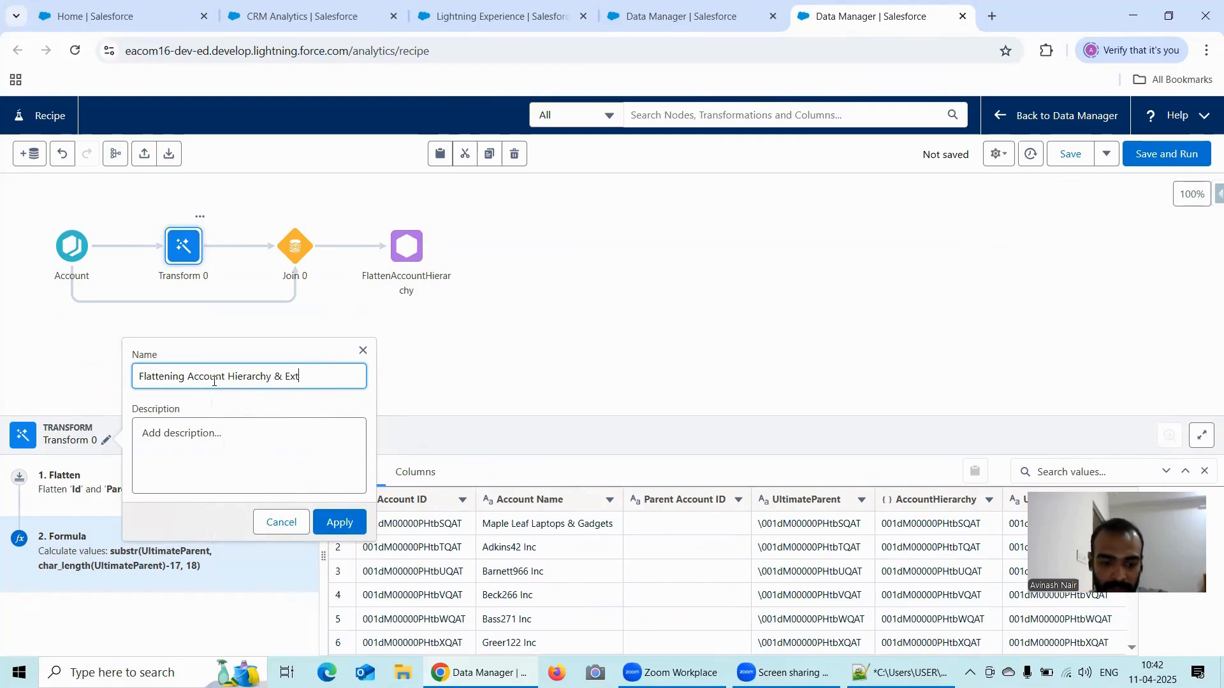
type("racting ")
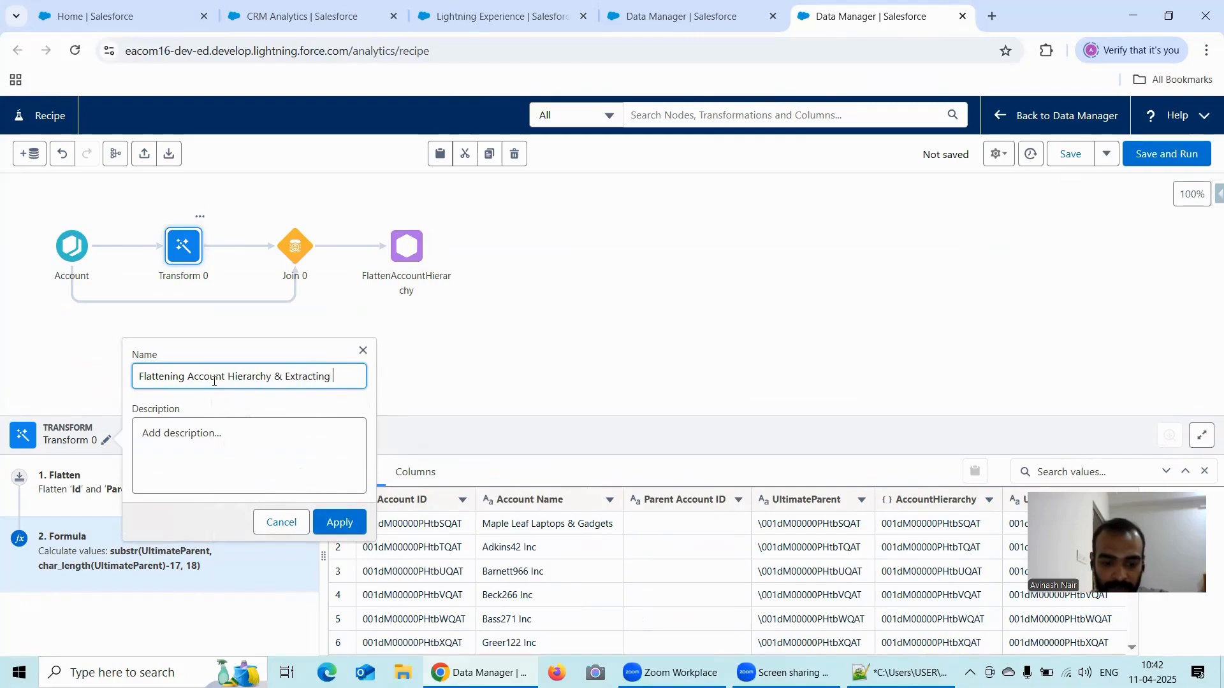
type("Ultimate")
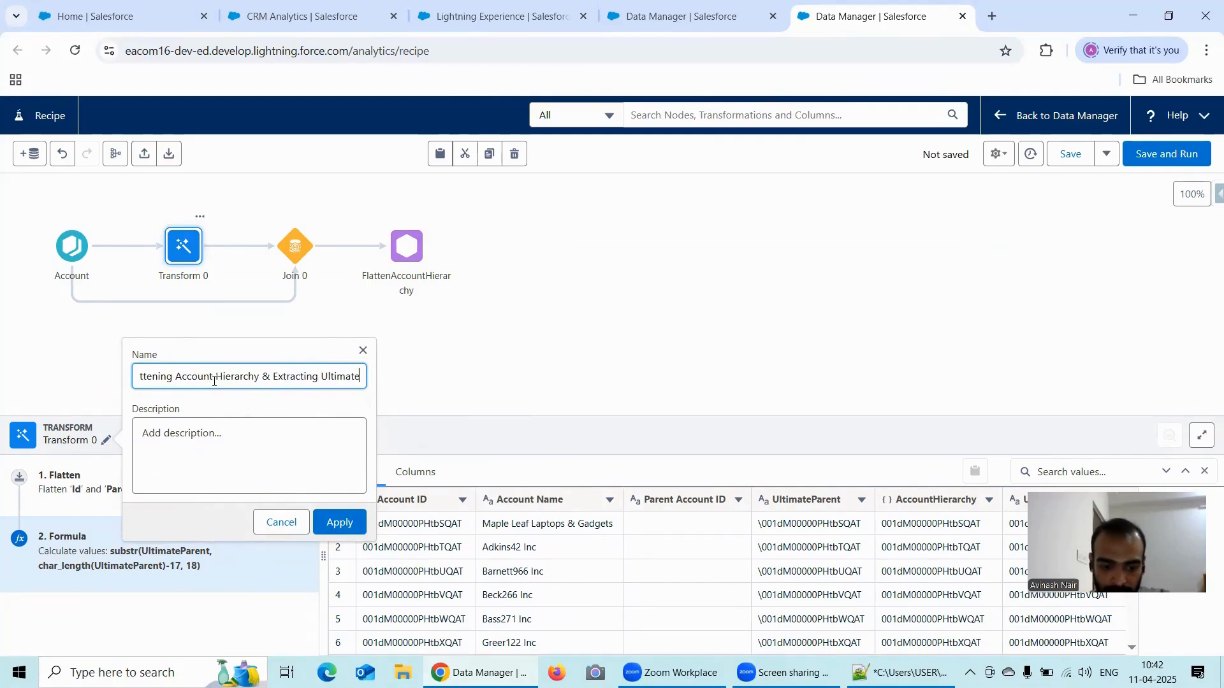
type("Parent")
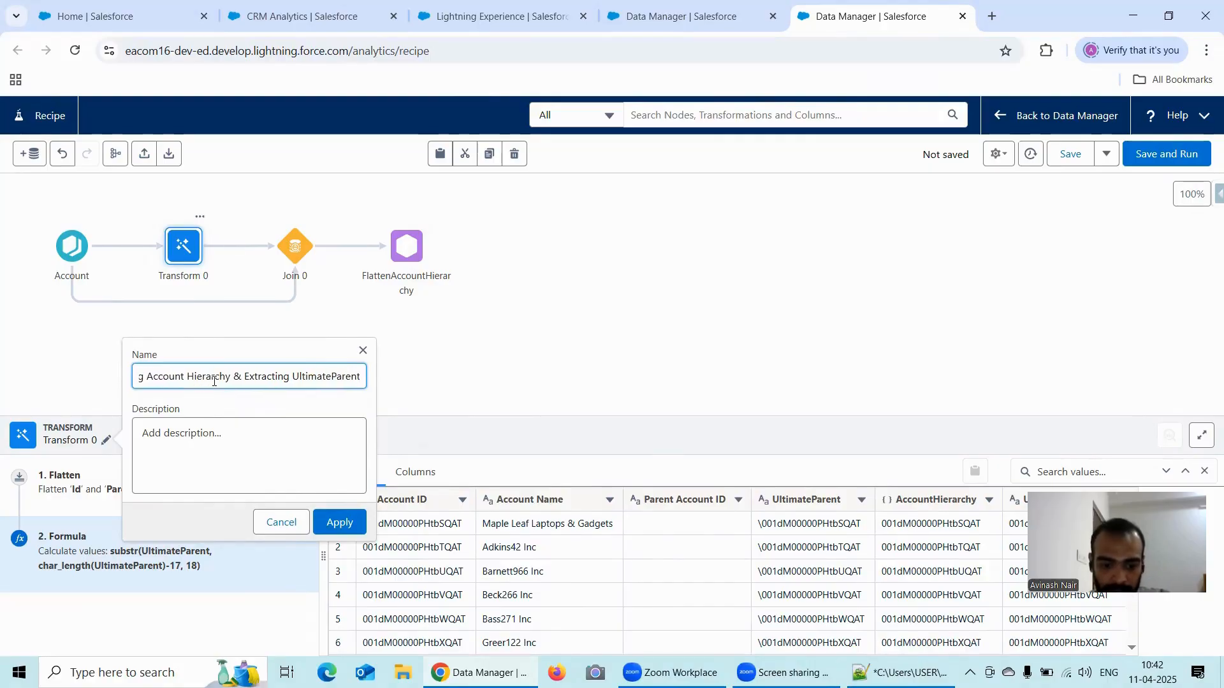
type("ID")
left_click(343, 525)
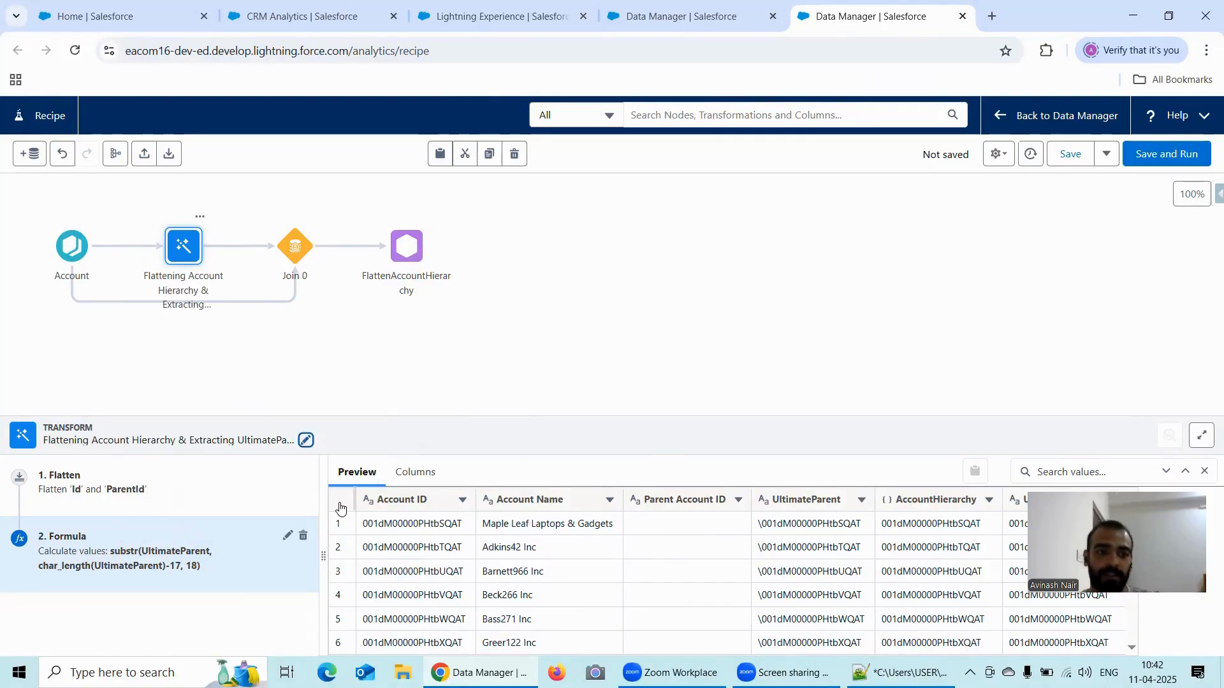
- Open the name of the Join 0 node for editing and shorten it to "Join"
left_click(214, 314)
left_click(288, 249)
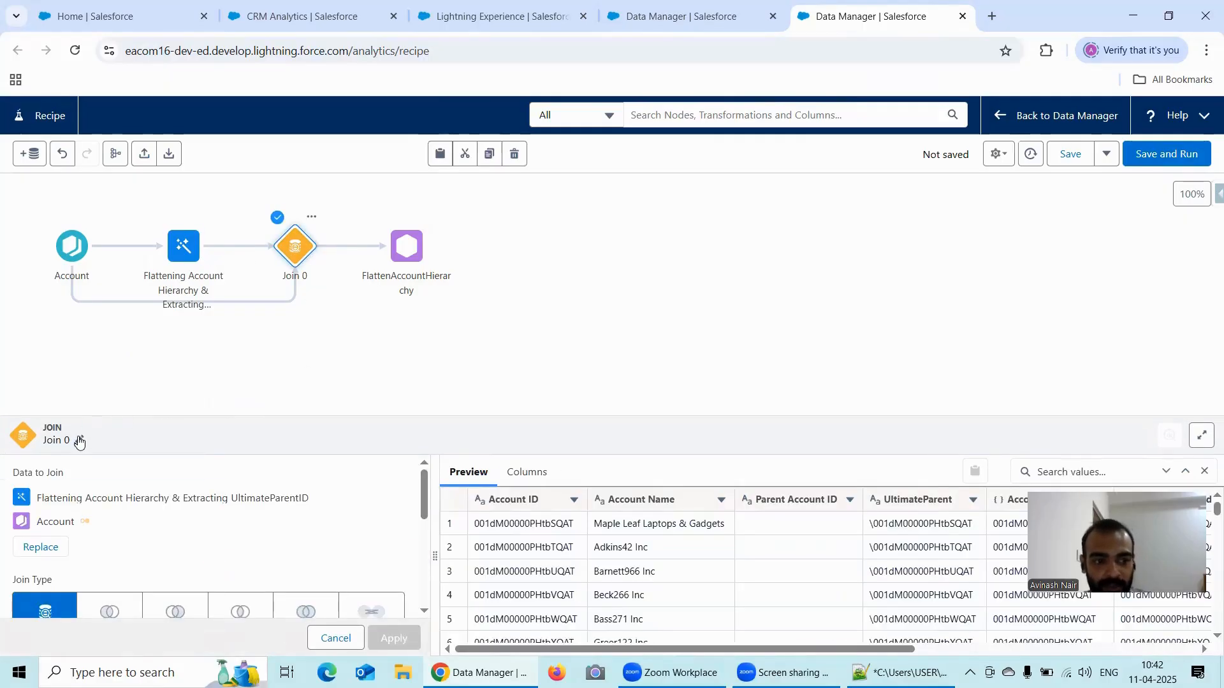
left_click(77, 440)
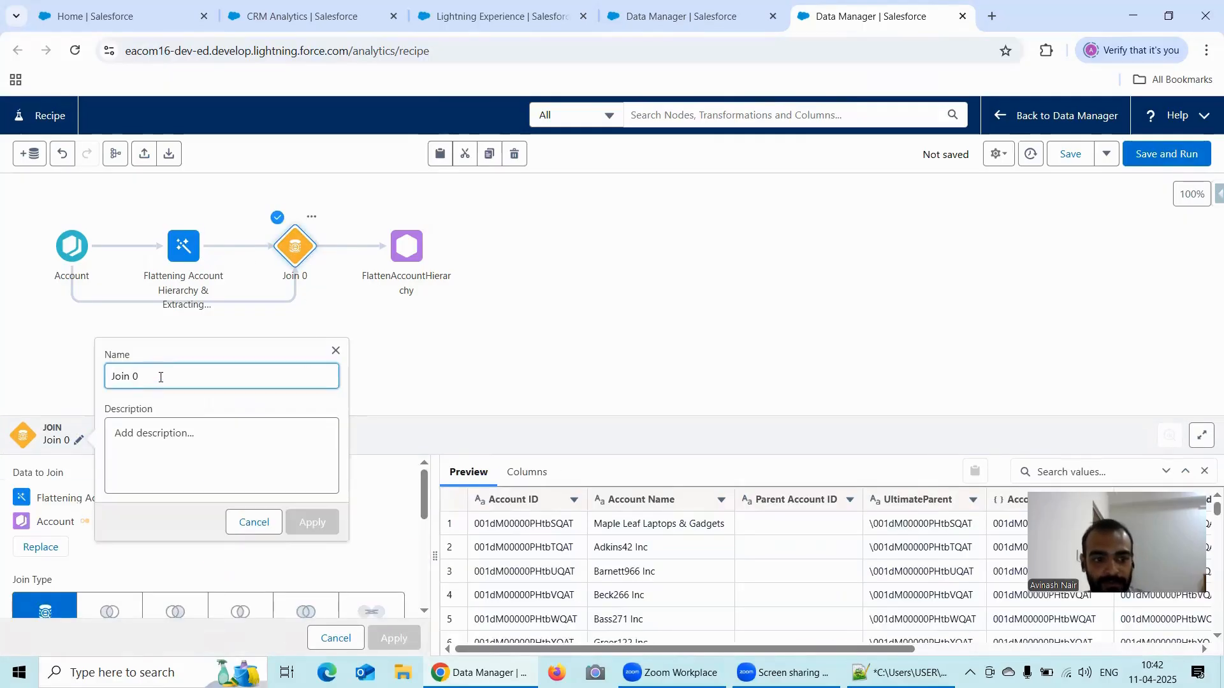
key("BackSpace")
type("Ch")
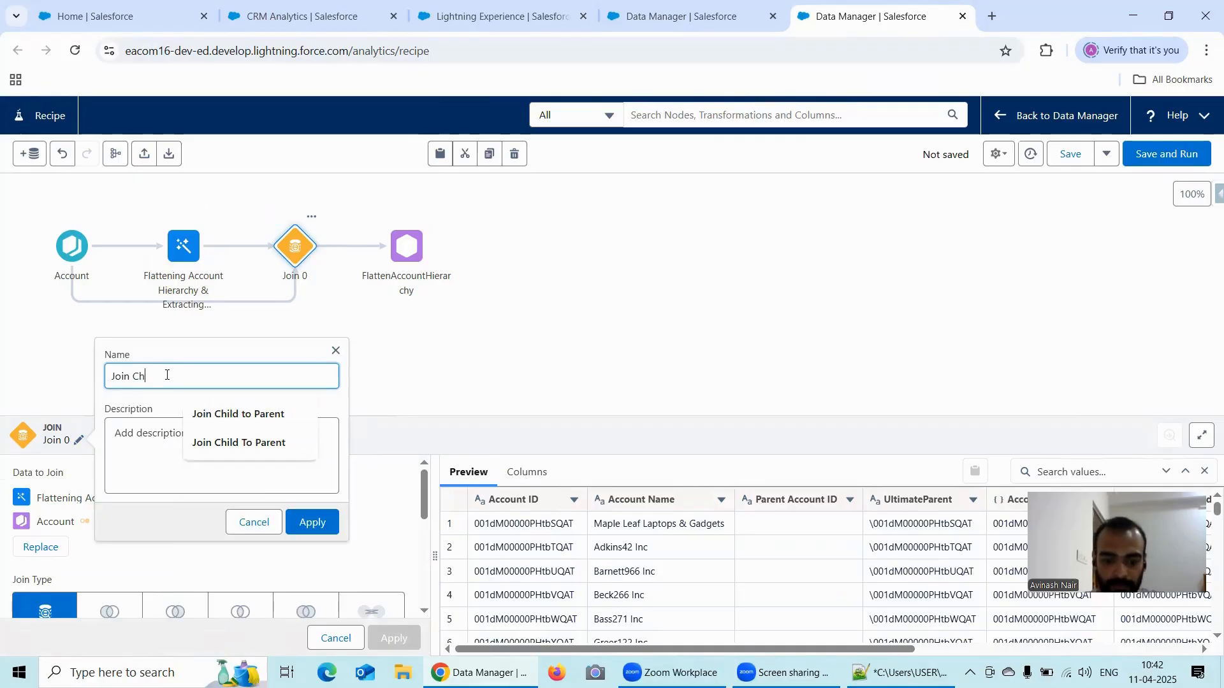
key("BackSpace")
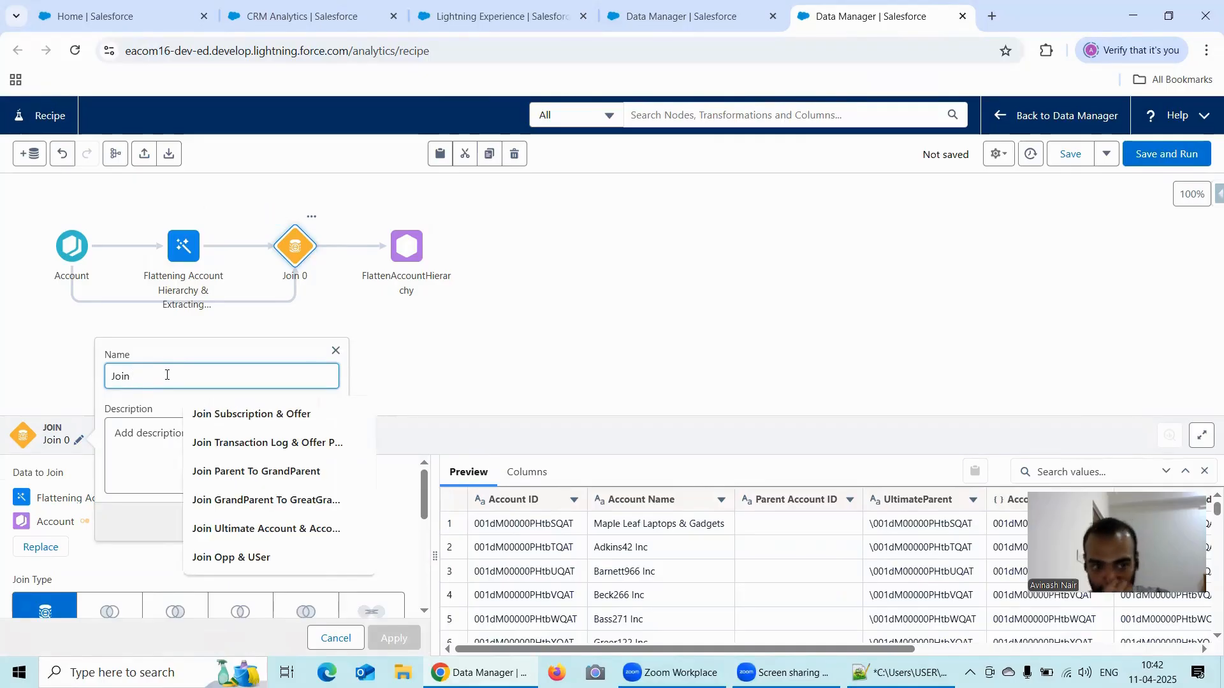
- Switch to the Free Session 10 dataflow, auto-arrange its layout and review its nodes
left_click(623, 24)
left_click(237, 154)
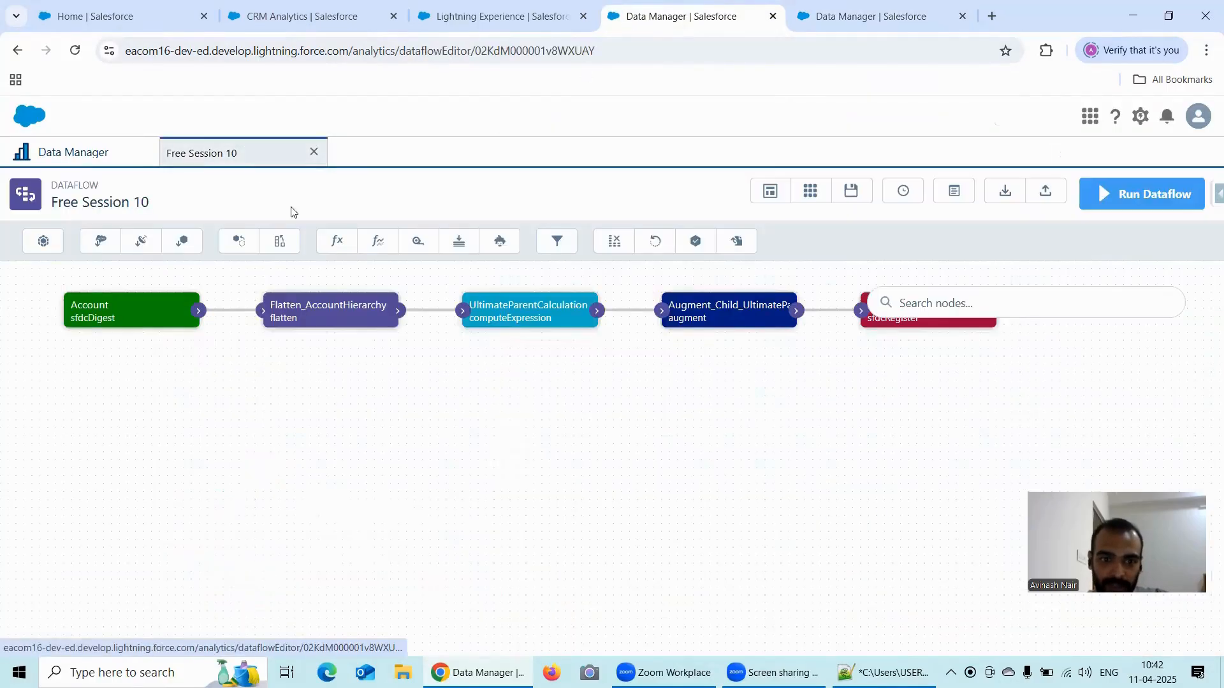
left_click(774, 203)
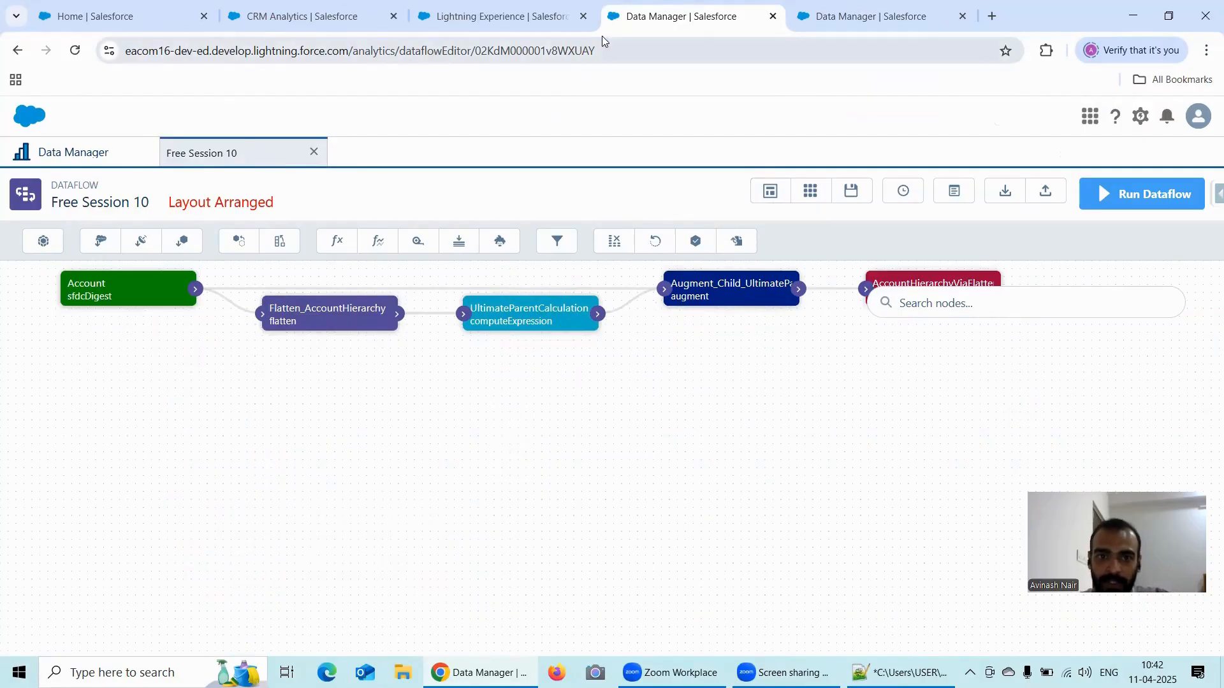
- Return to the recipe, rename the join node "Join Child And UltimateParent Account" and apply the name
left_click(839, 25)
left_click(184, 378)
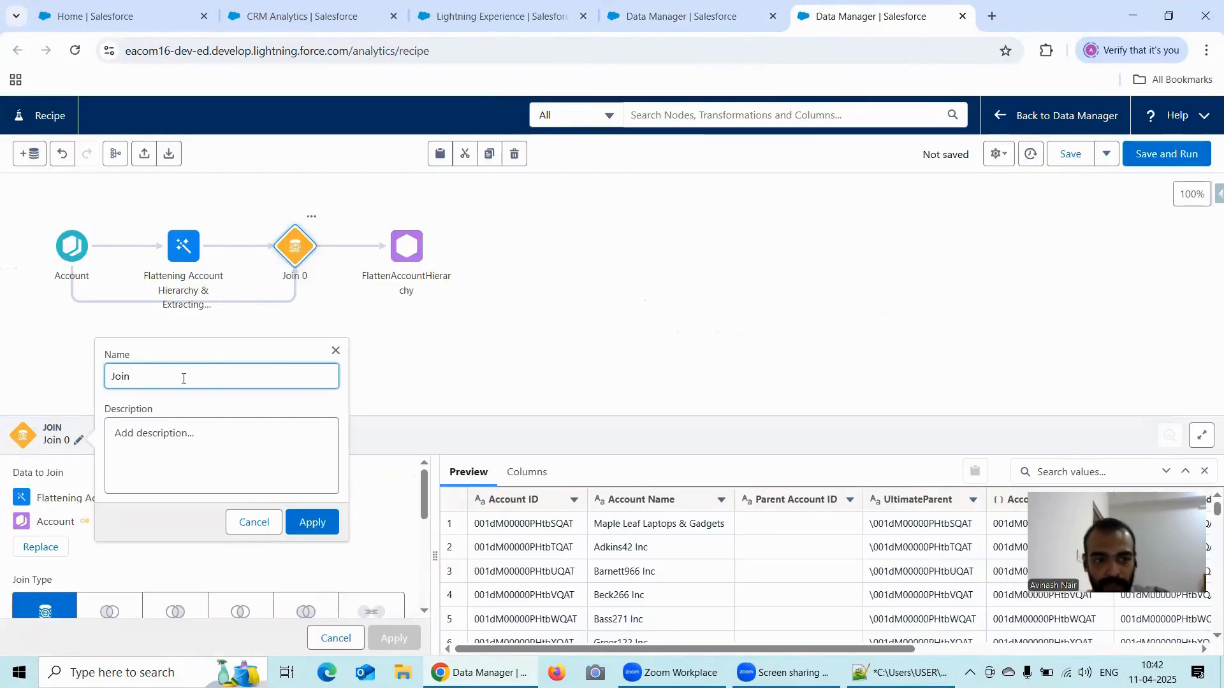
type("Child")
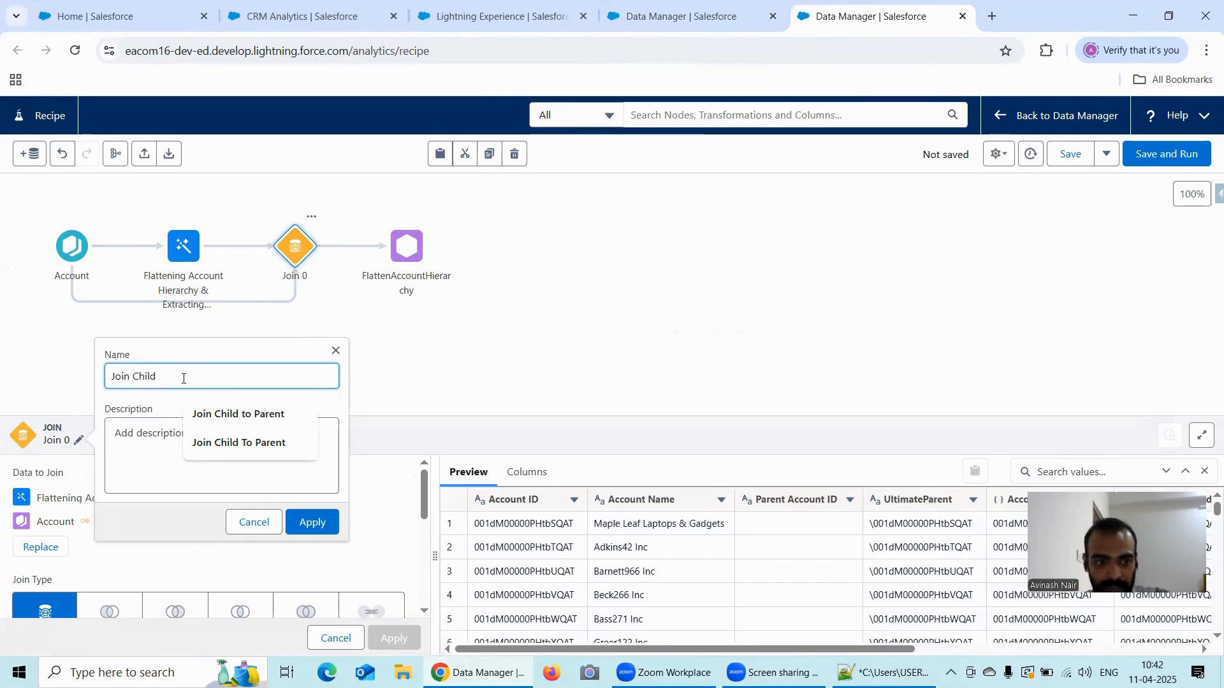
type(" An")
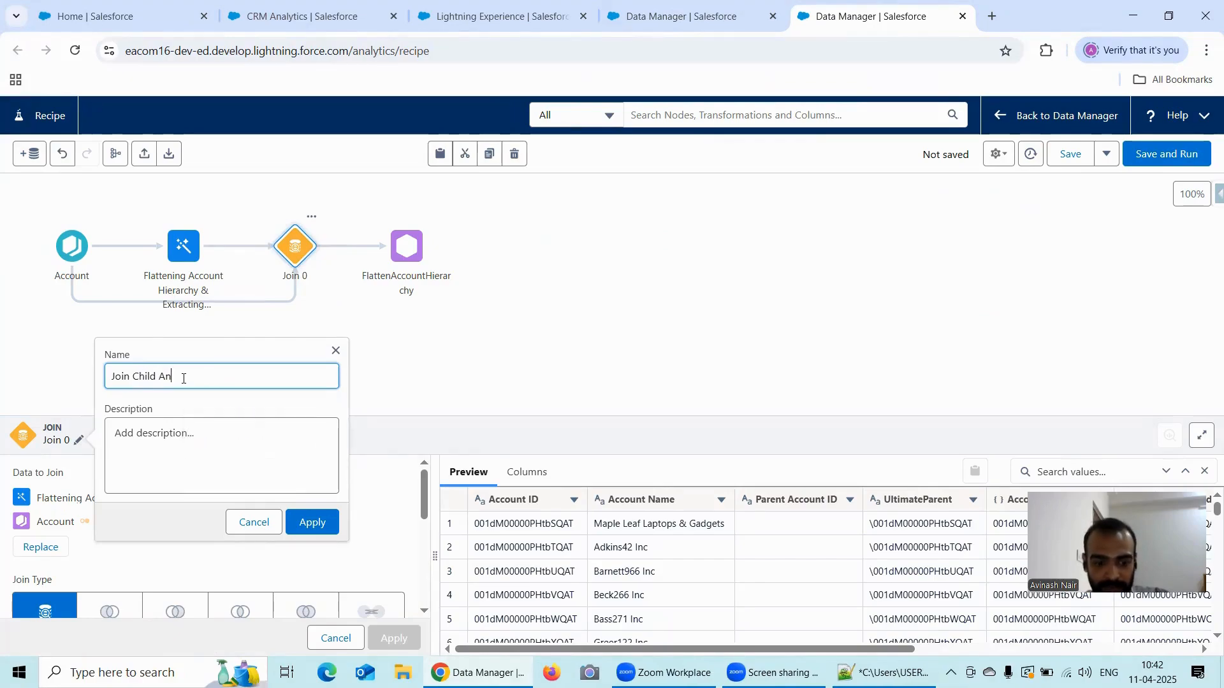
type("d totimat")
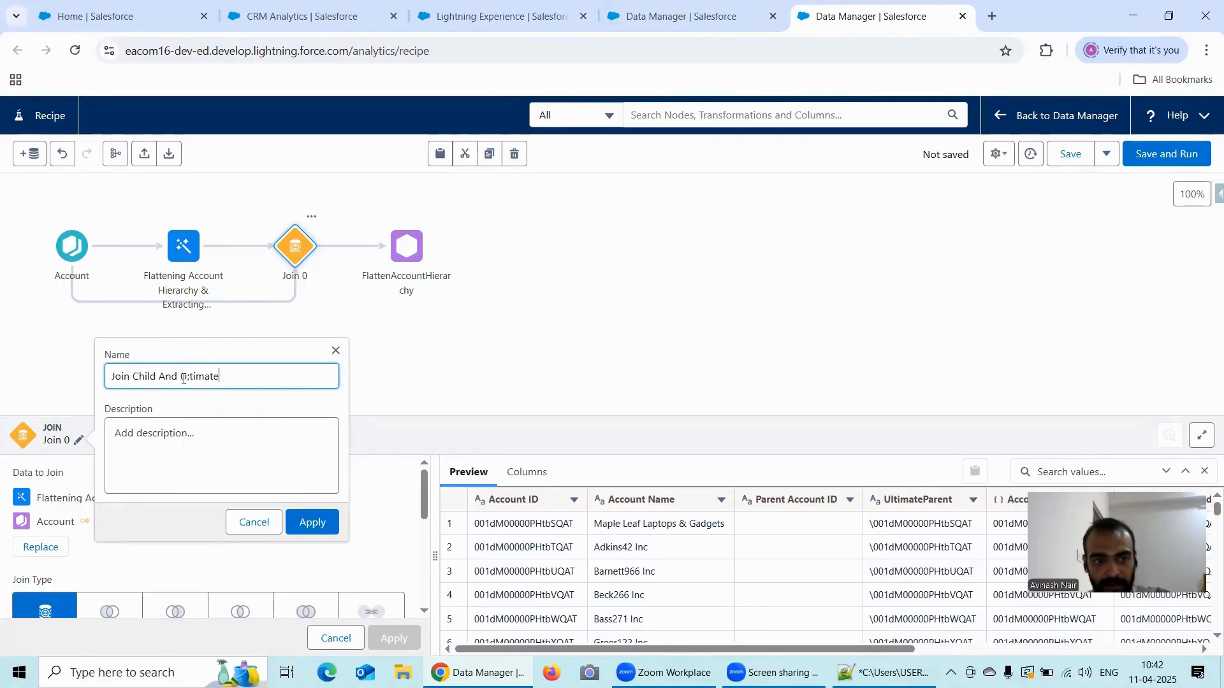
type("e")
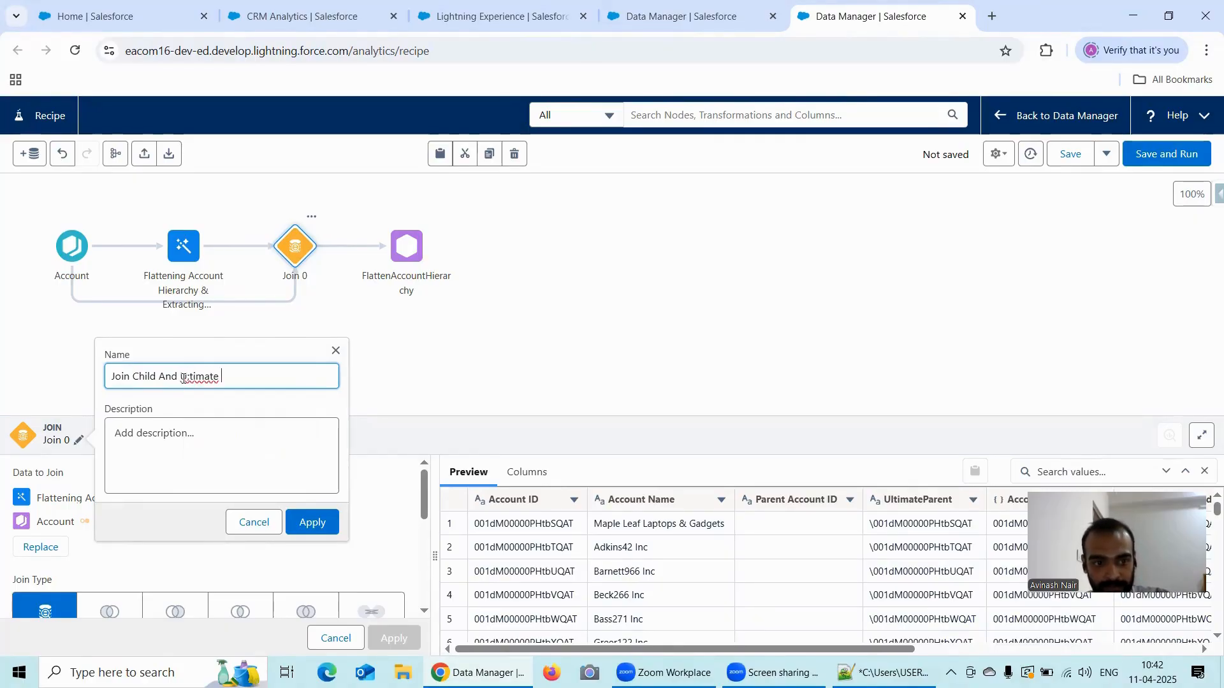
key("BackSpace")
type("Par")
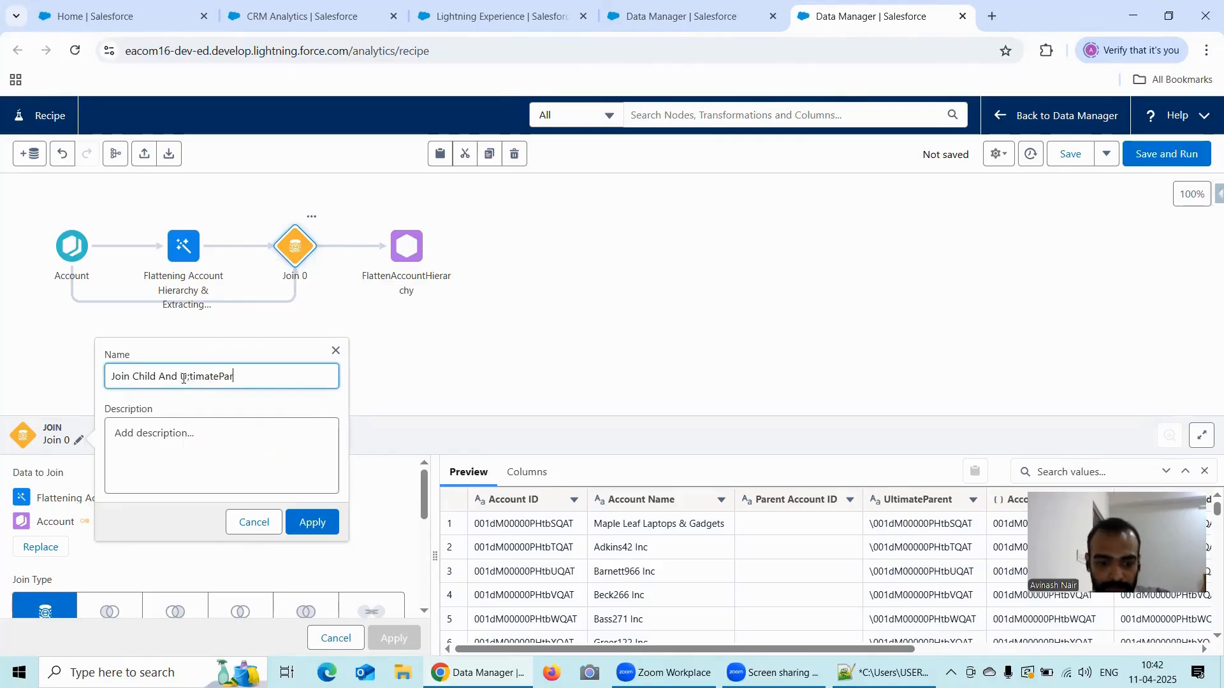
type("ent Acc")
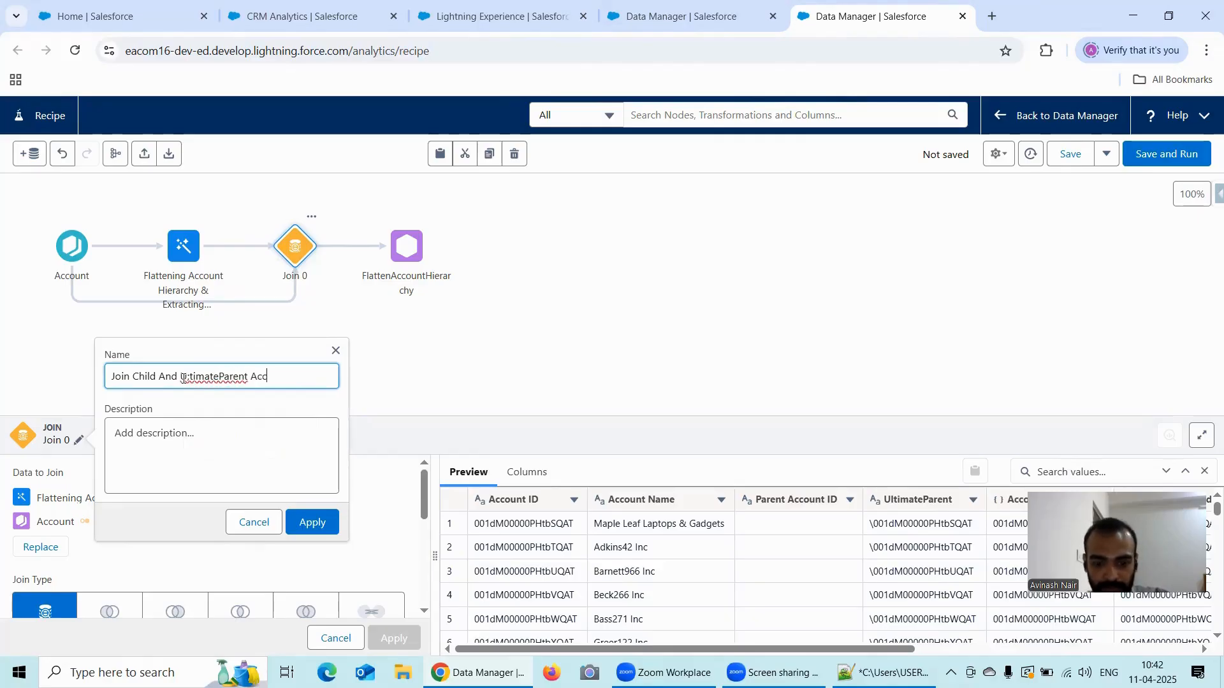
type("ount")
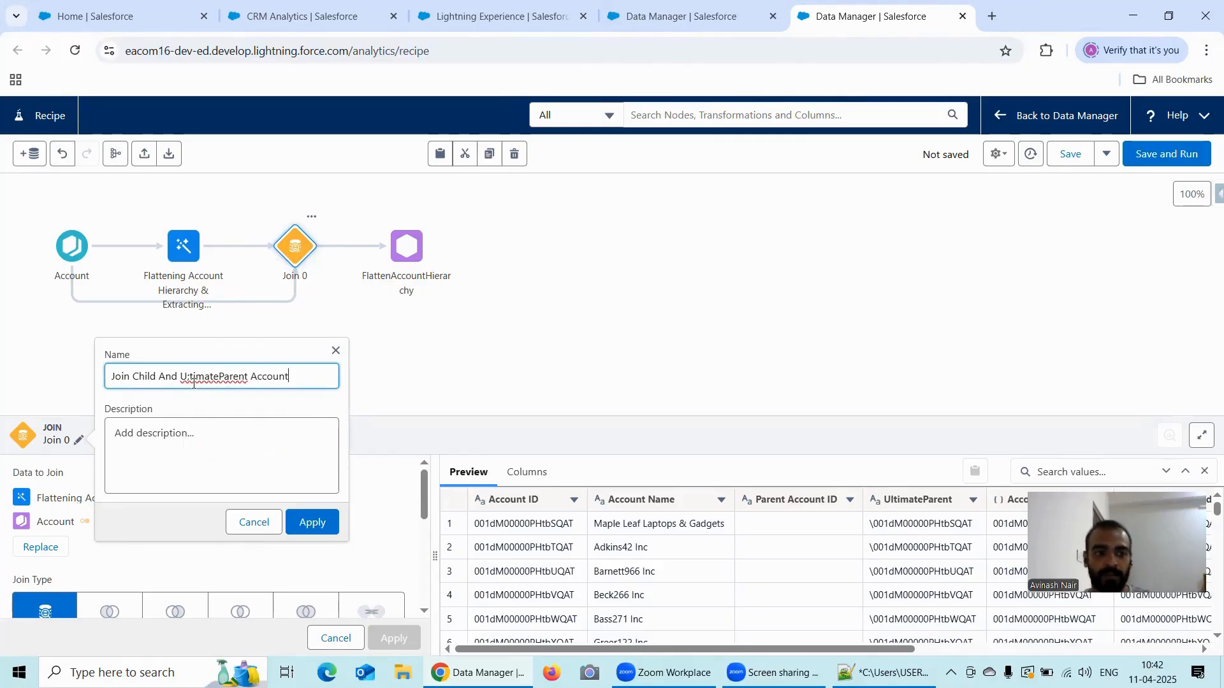
left_click_drag(191, 377, 262, 422)
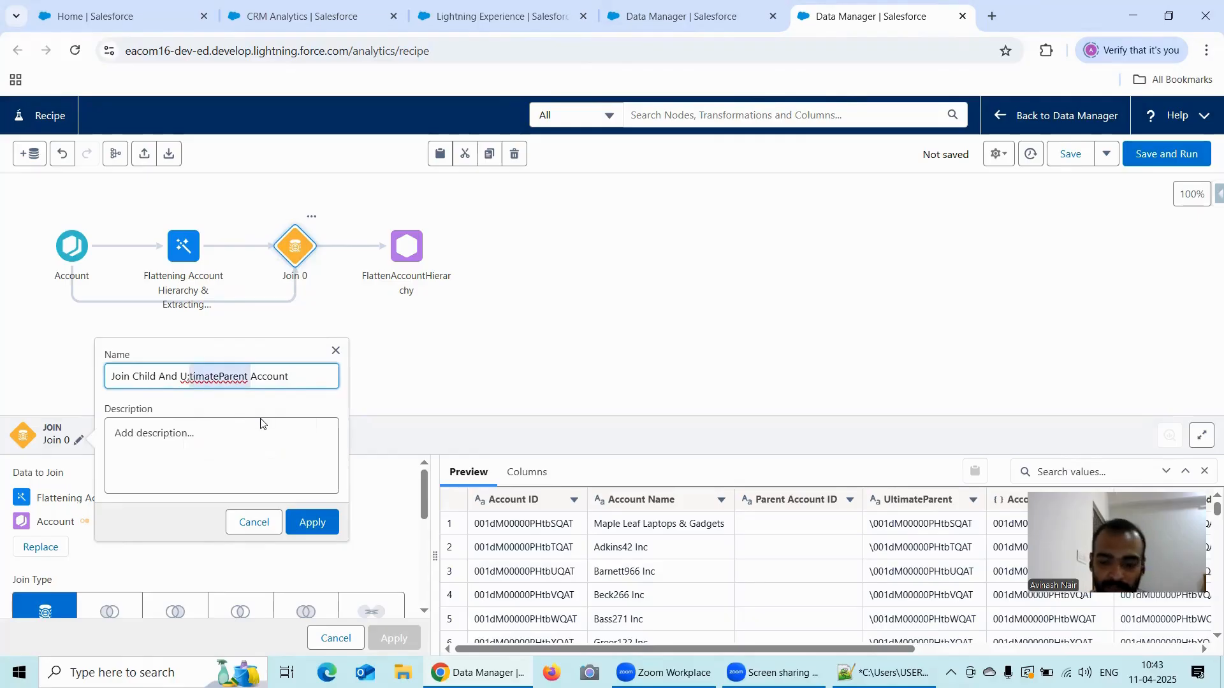
key("Left")
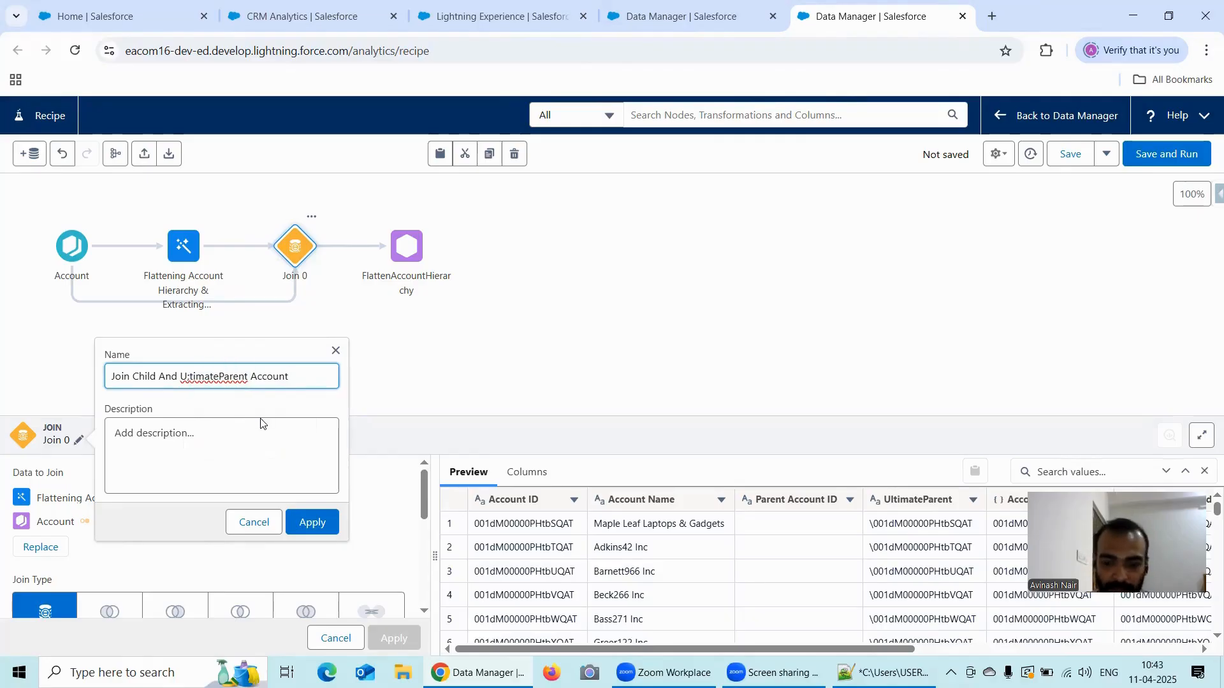
type("l")
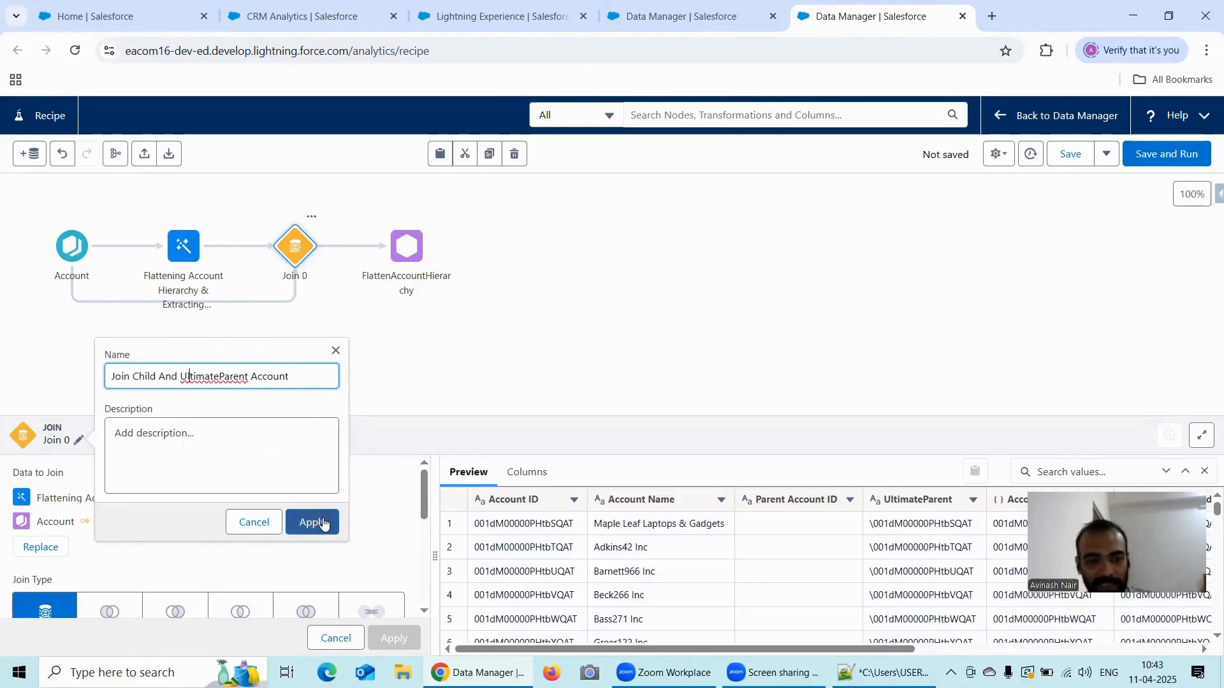
left_click(312, 524)
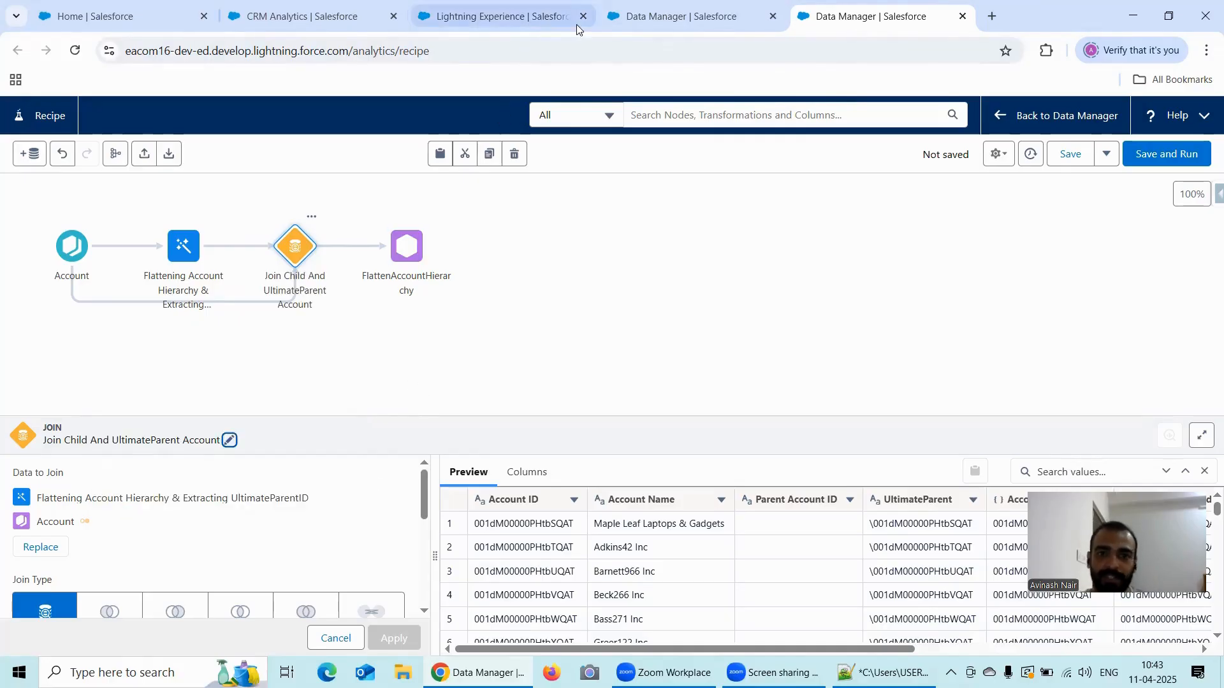
- Review the recipe's Account input, the flattening transform and the join node's join type, keys and API name prefix
left_click(641, 21)
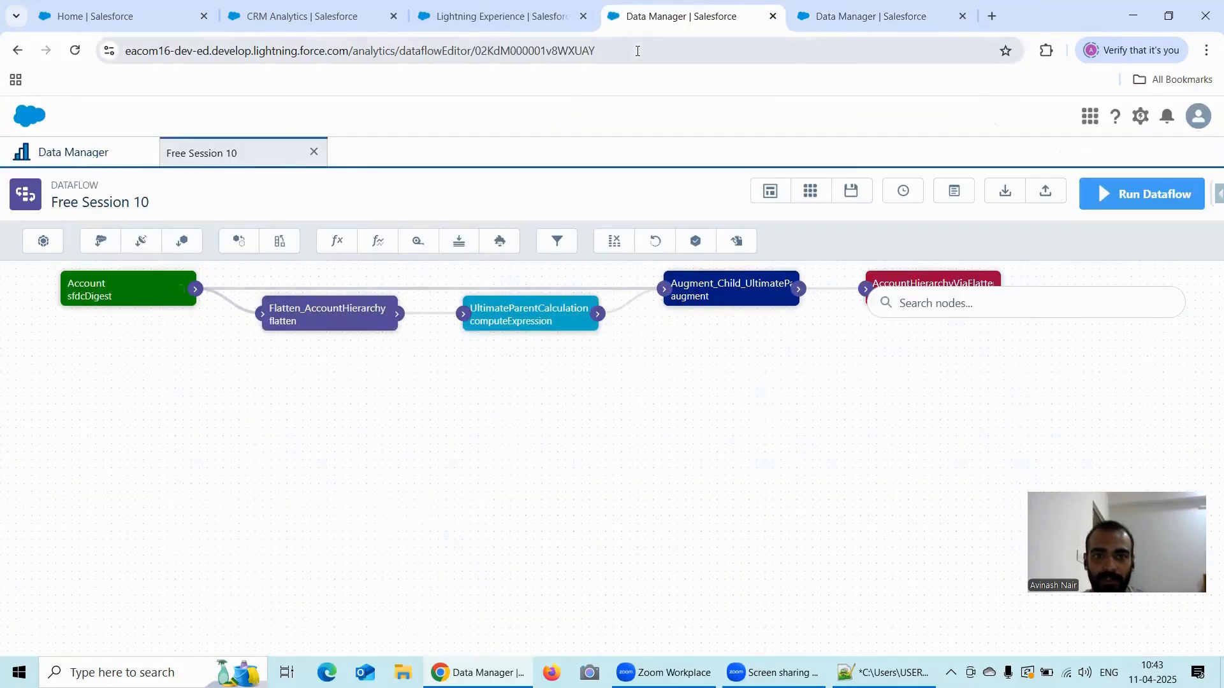
left_click(554, 16)
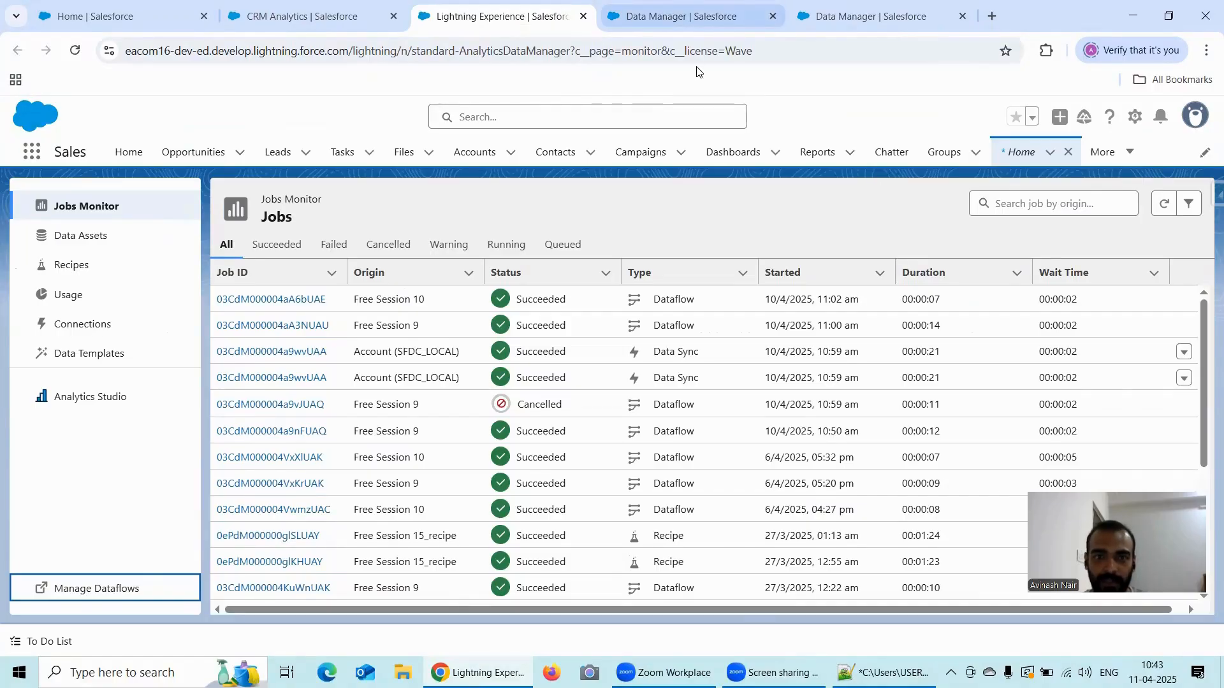
left_click(871, 16)
left_click(70, 250)
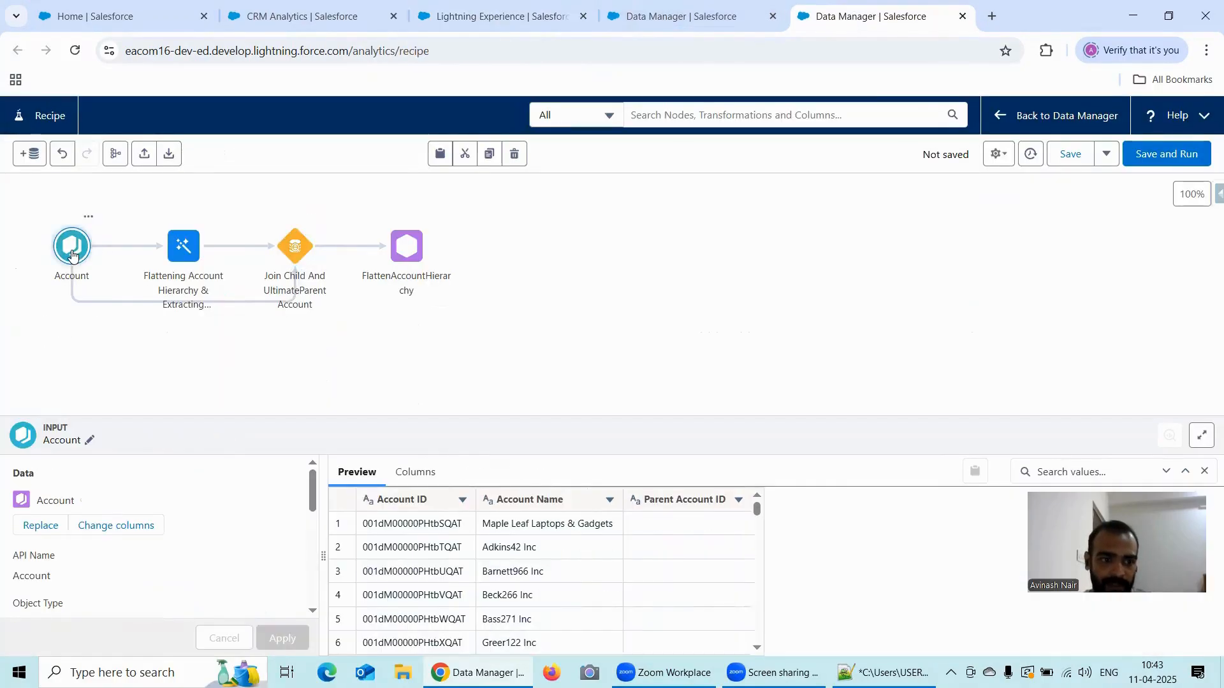
left_click(213, 401)
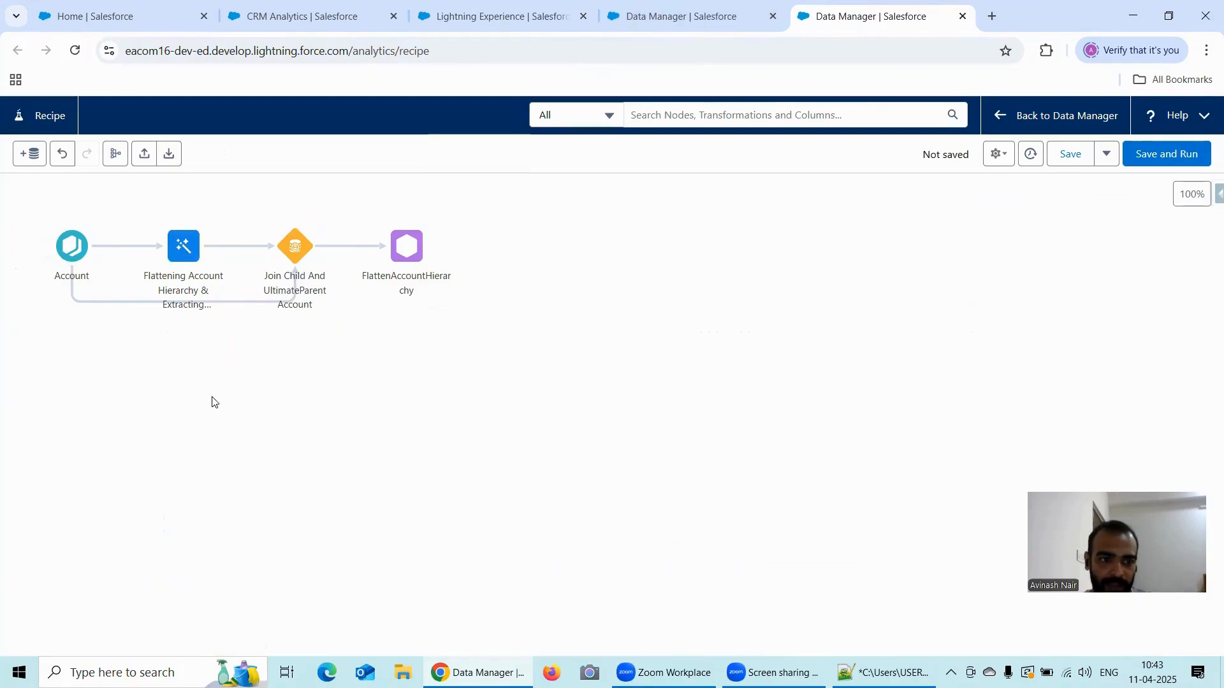
left_click(172, 258)
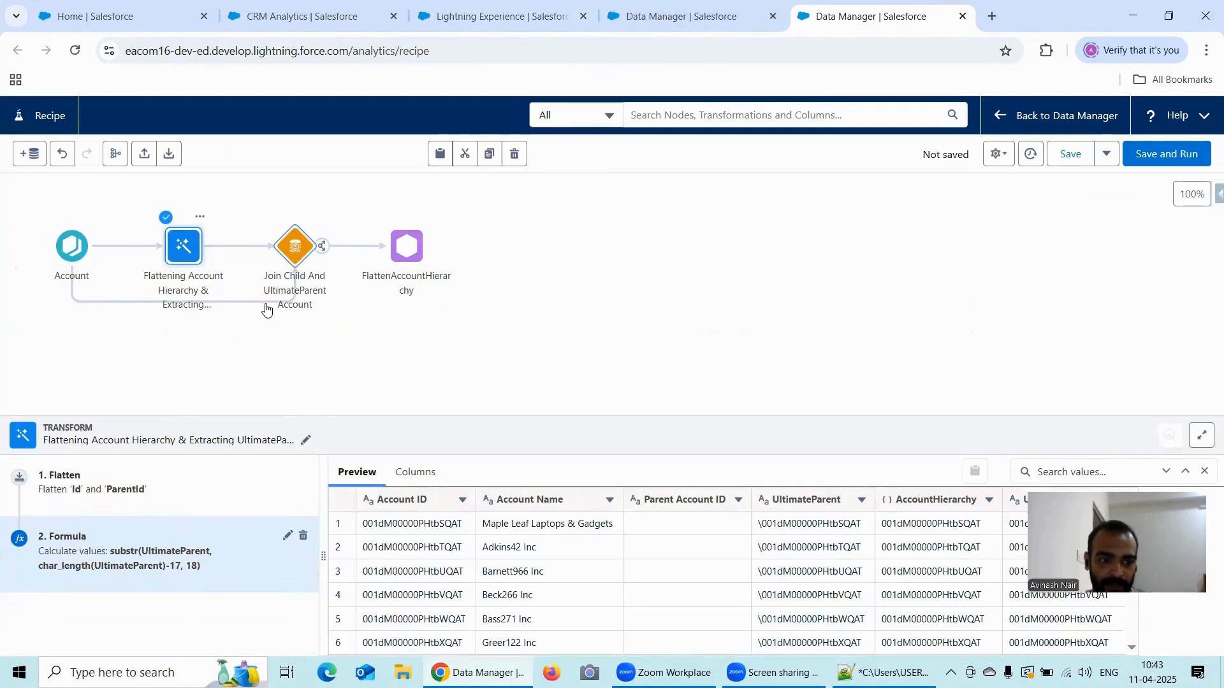
left_click(292, 257)
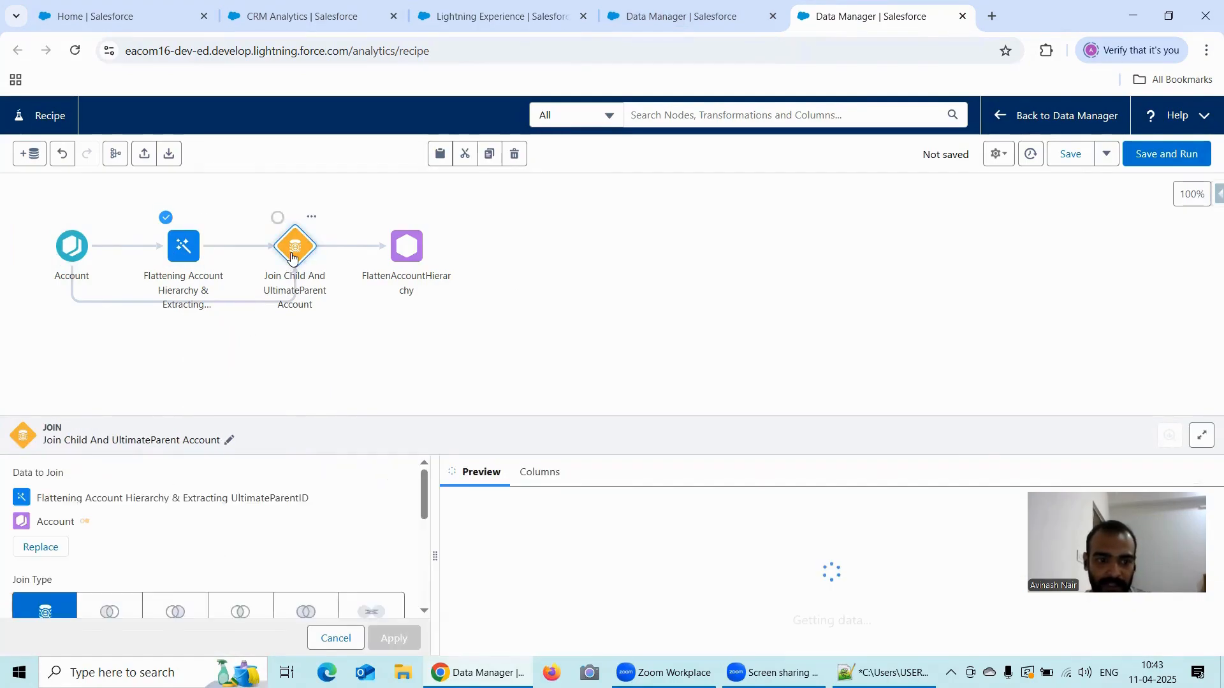
scroll(313, 529, "down", 3)
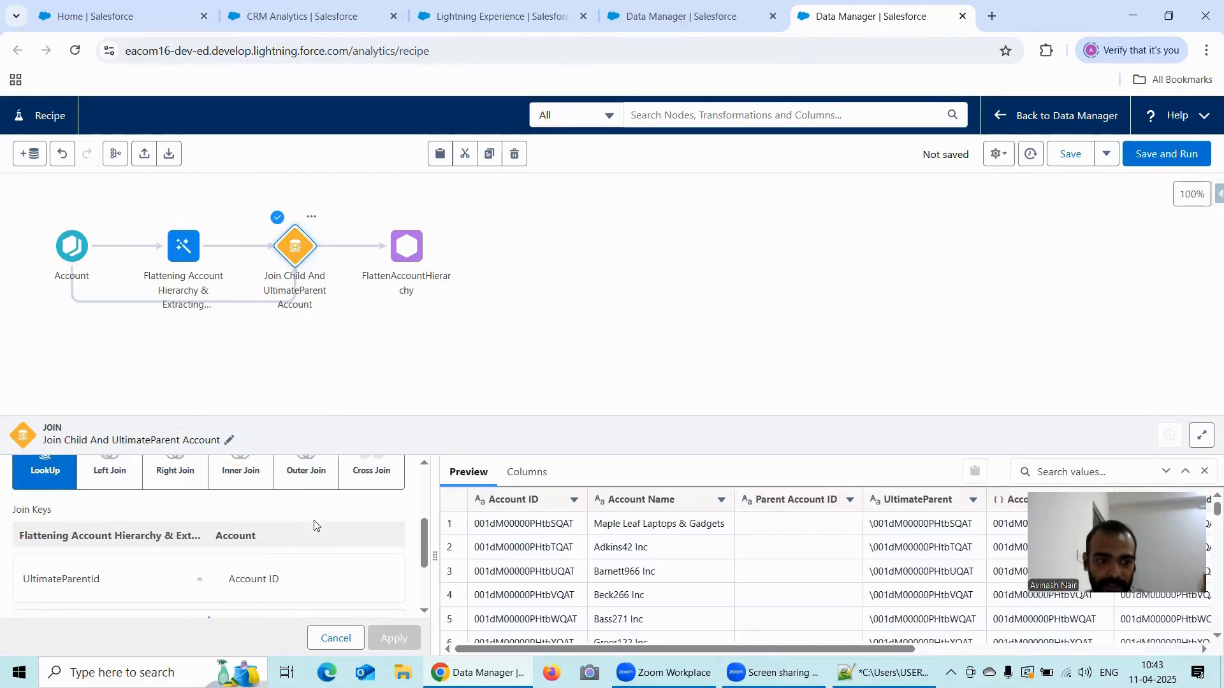
scroll(313, 525, "down", 4)
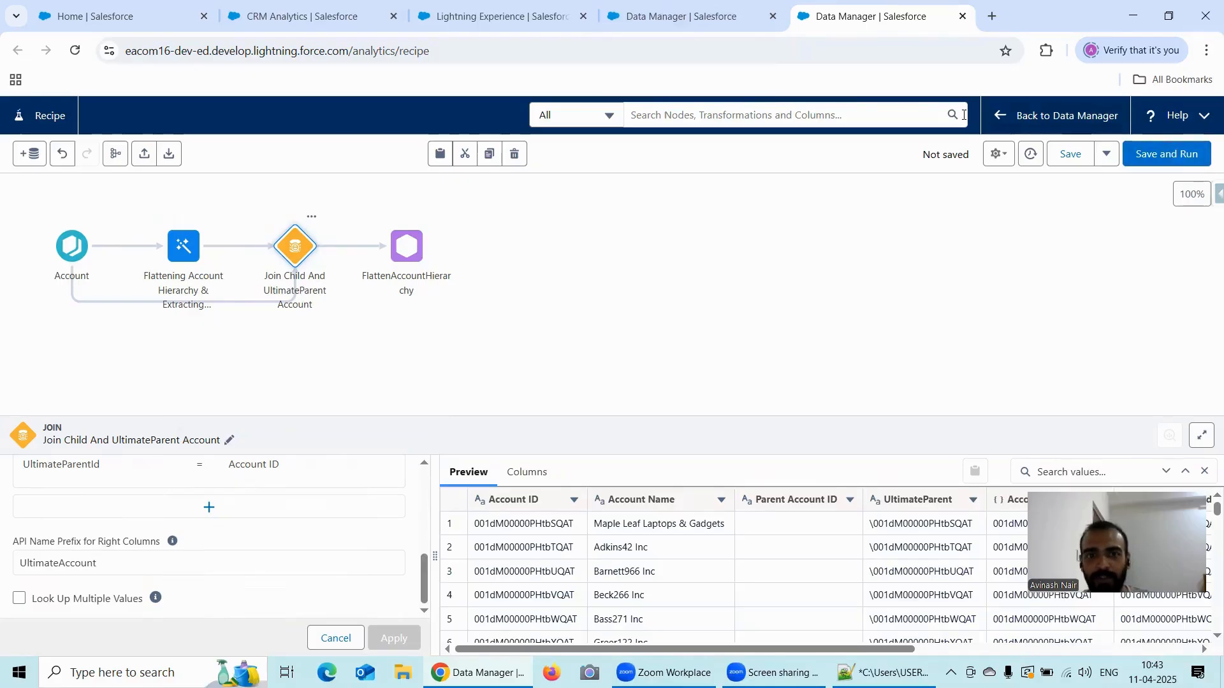
- Check the existing recipe names in Data Manager, and save and run the new recipe as "Free Session 16"
left_click(705, 22)
left_click(109, 165)
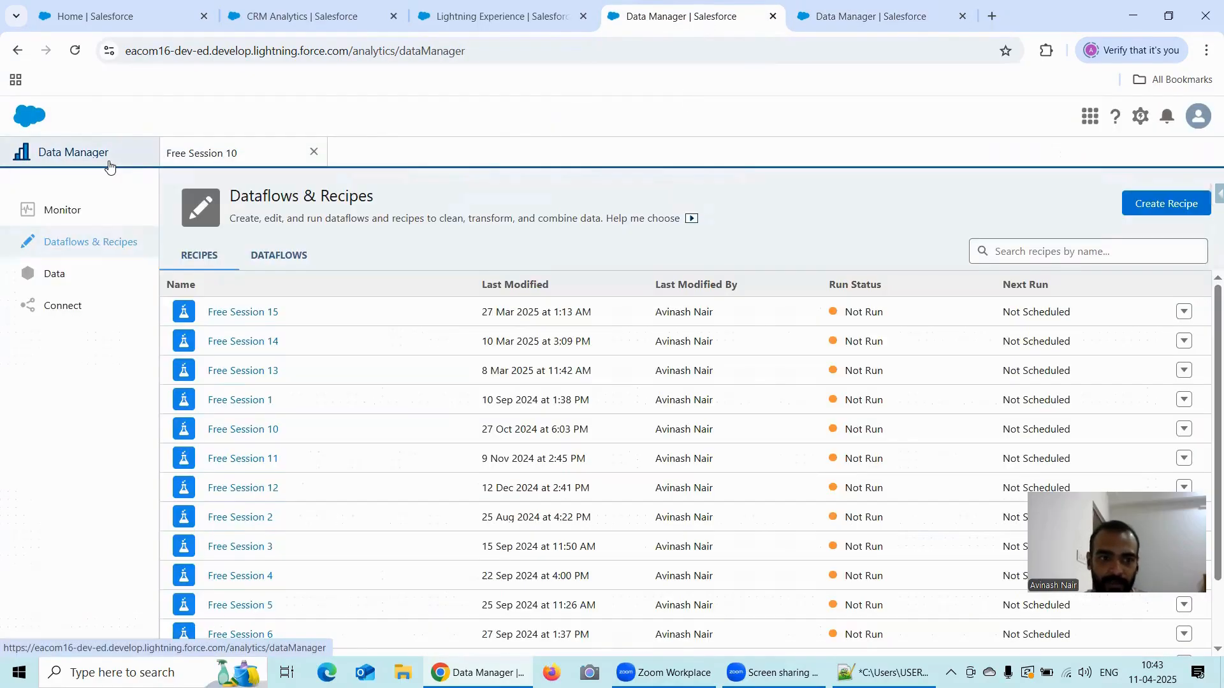
left_click(905, 17)
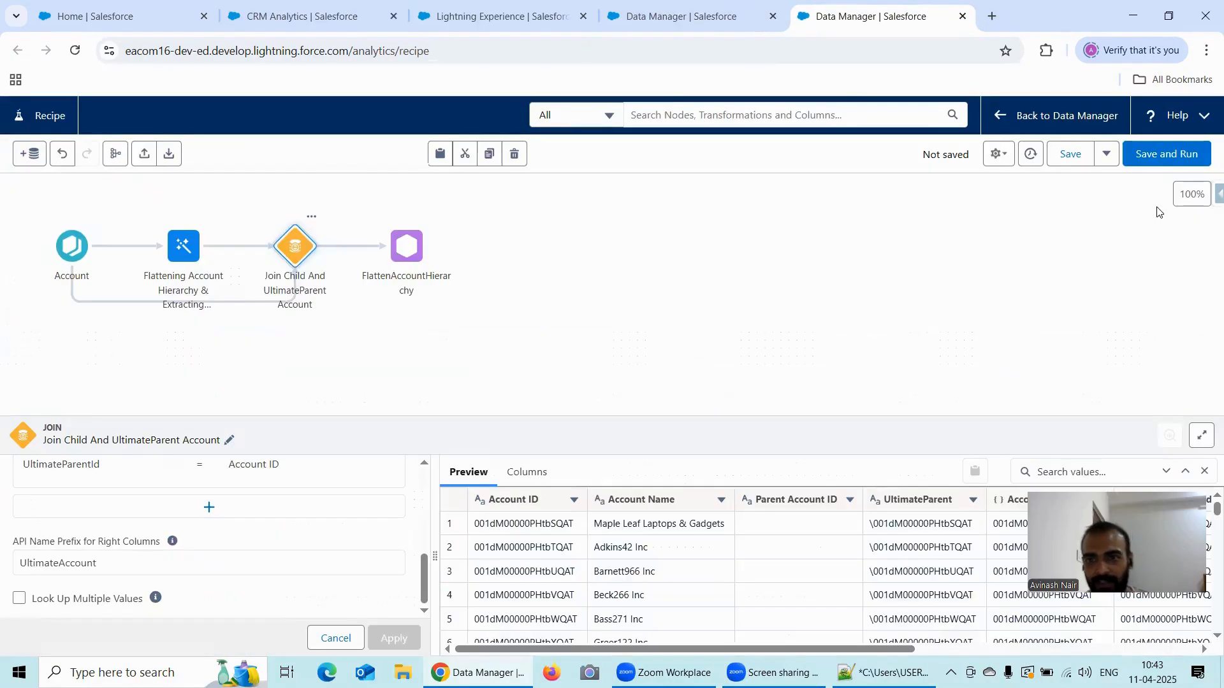
left_click(1167, 155)
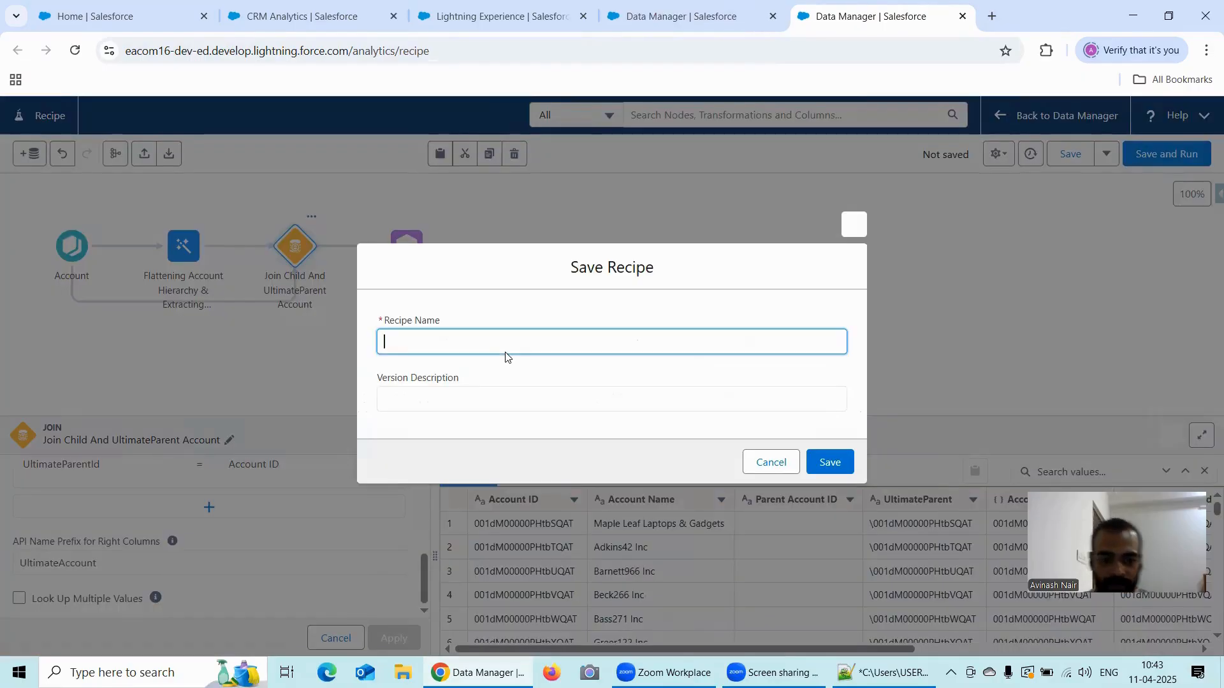
type("Free Se")
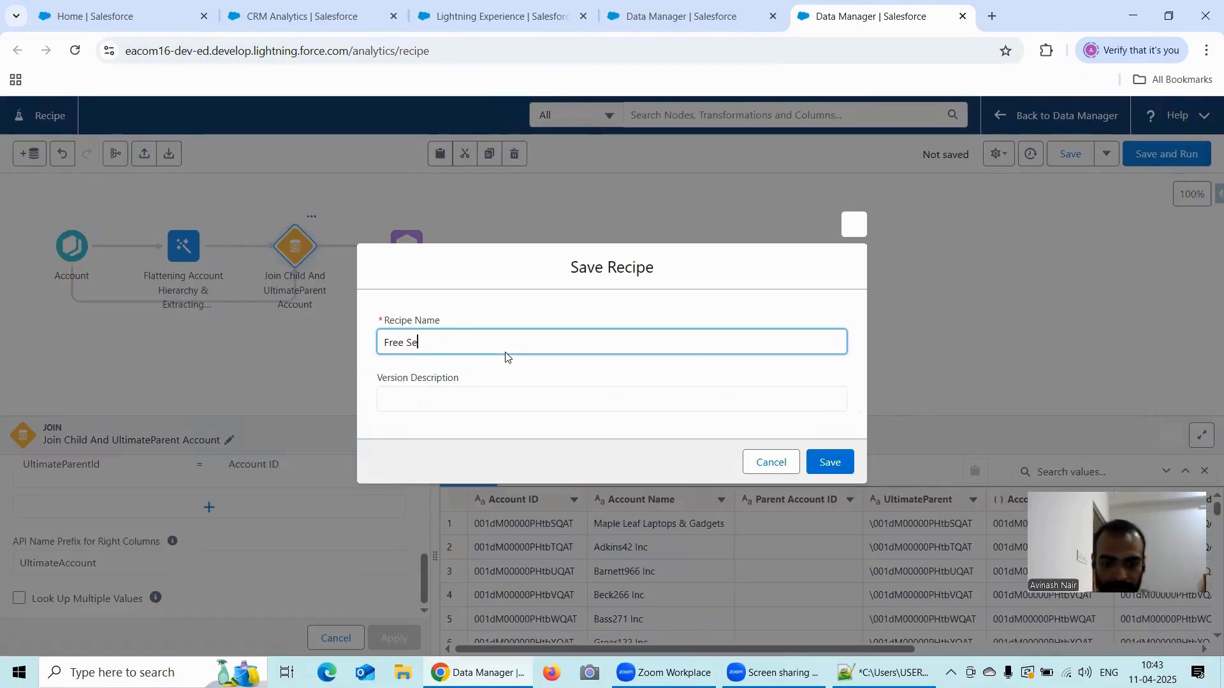
type("ssion 16")
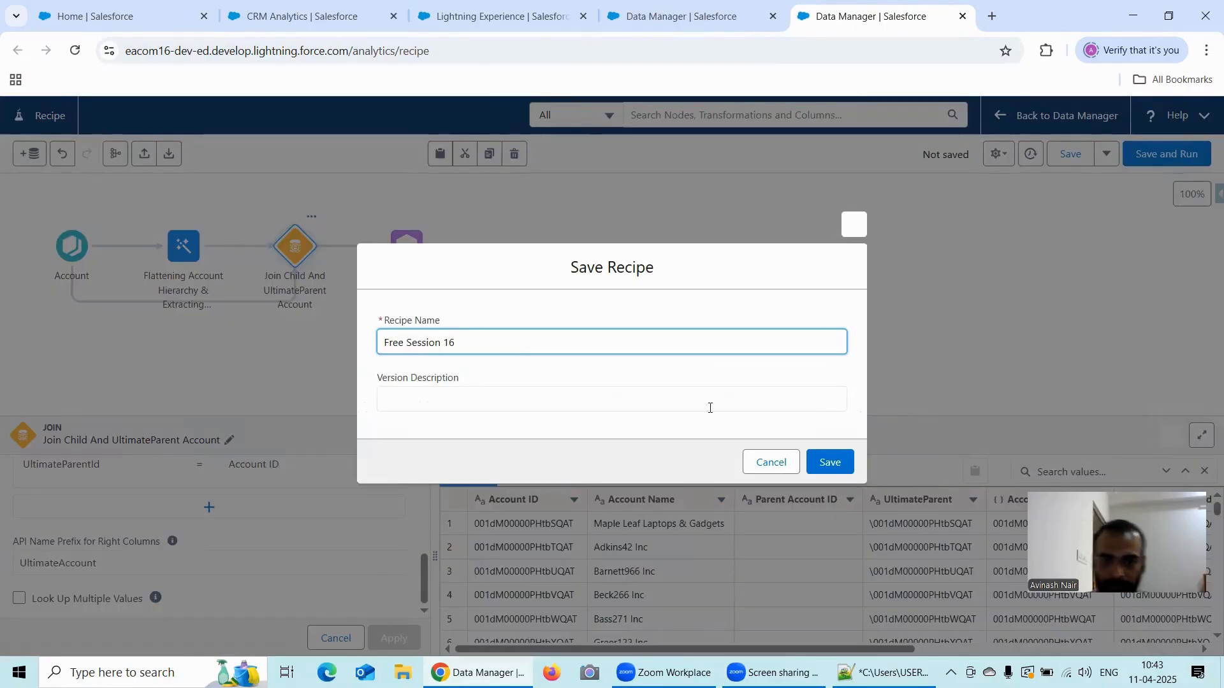
left_click(835, 458)
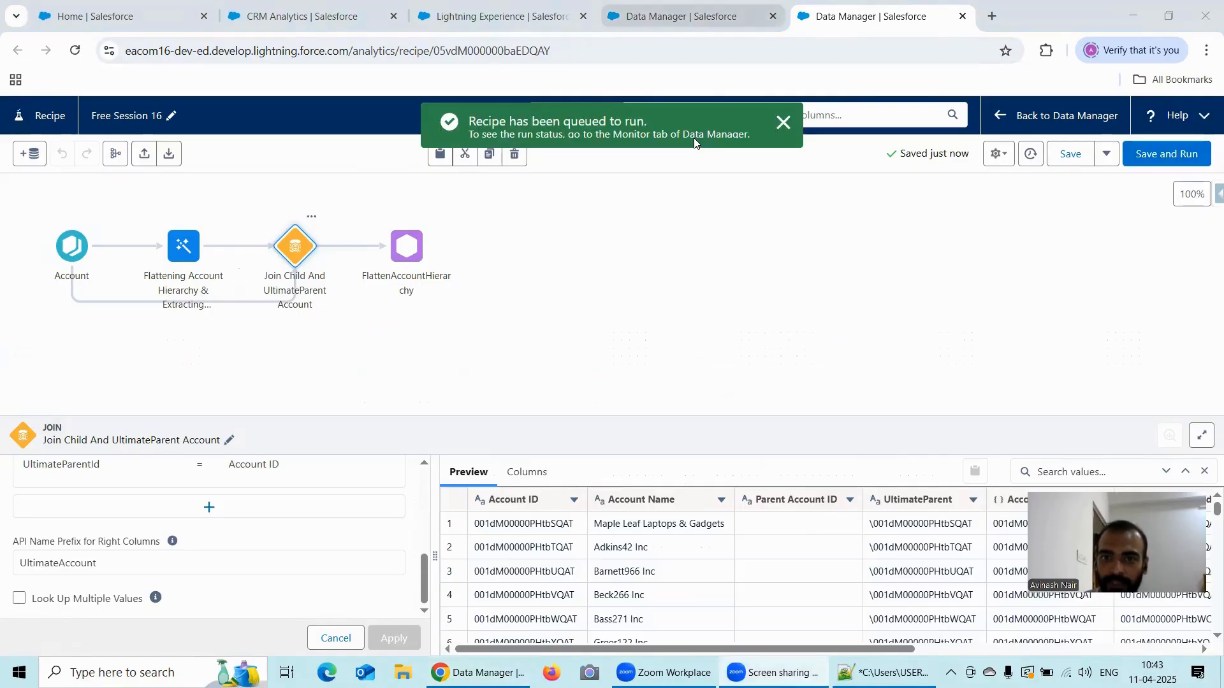
- In the Free Session 10 dataflow, examine the Flatten_AccountHierarchy attributes and the SAQL expression of the UltimateParentId computed field
key("ctrl+shift+Tab")
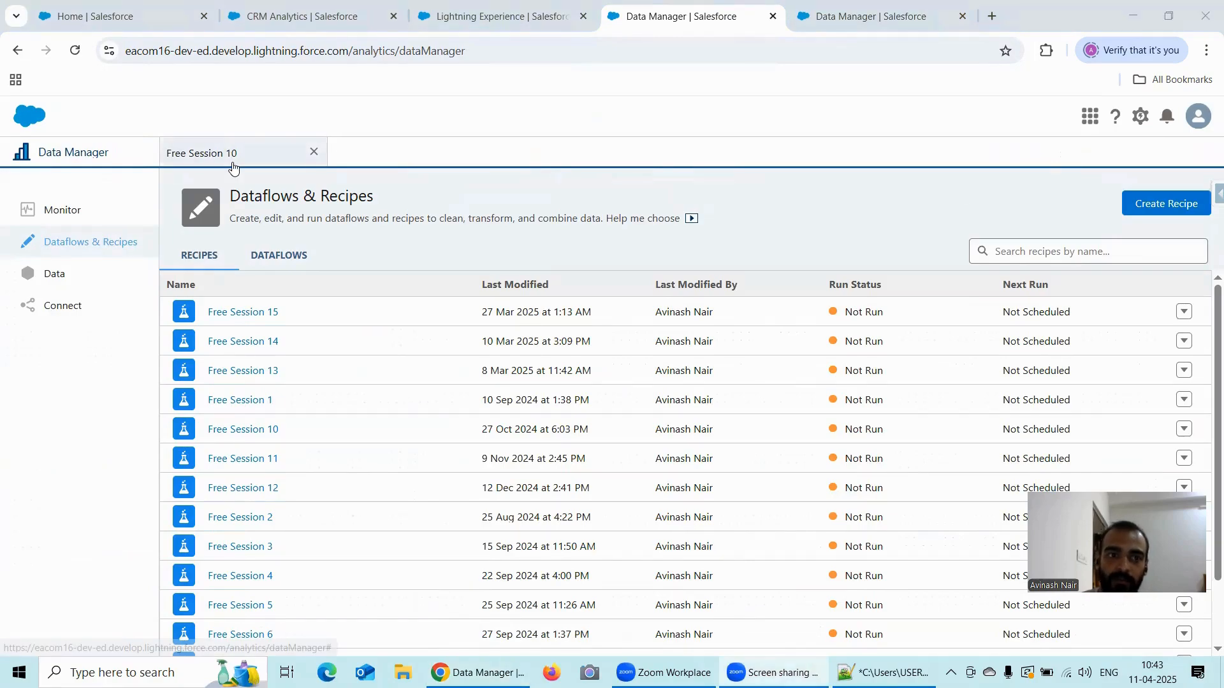
left_click(172, 154)
left_click(329, 318)
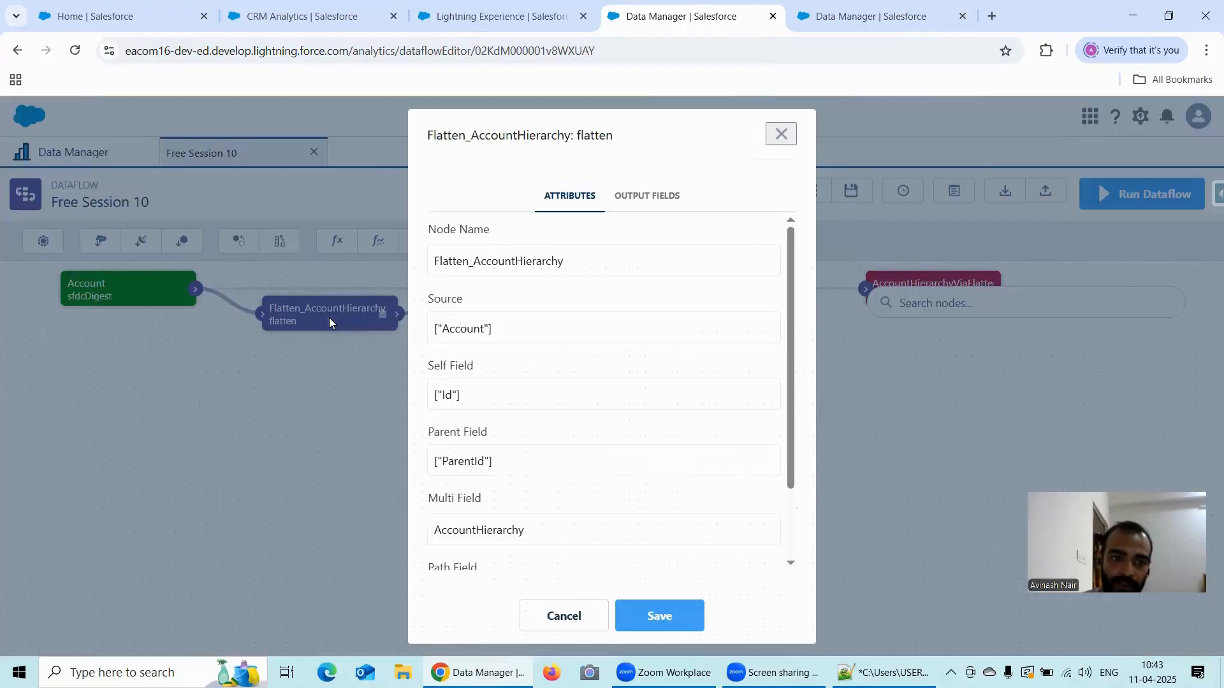
key("Escape")
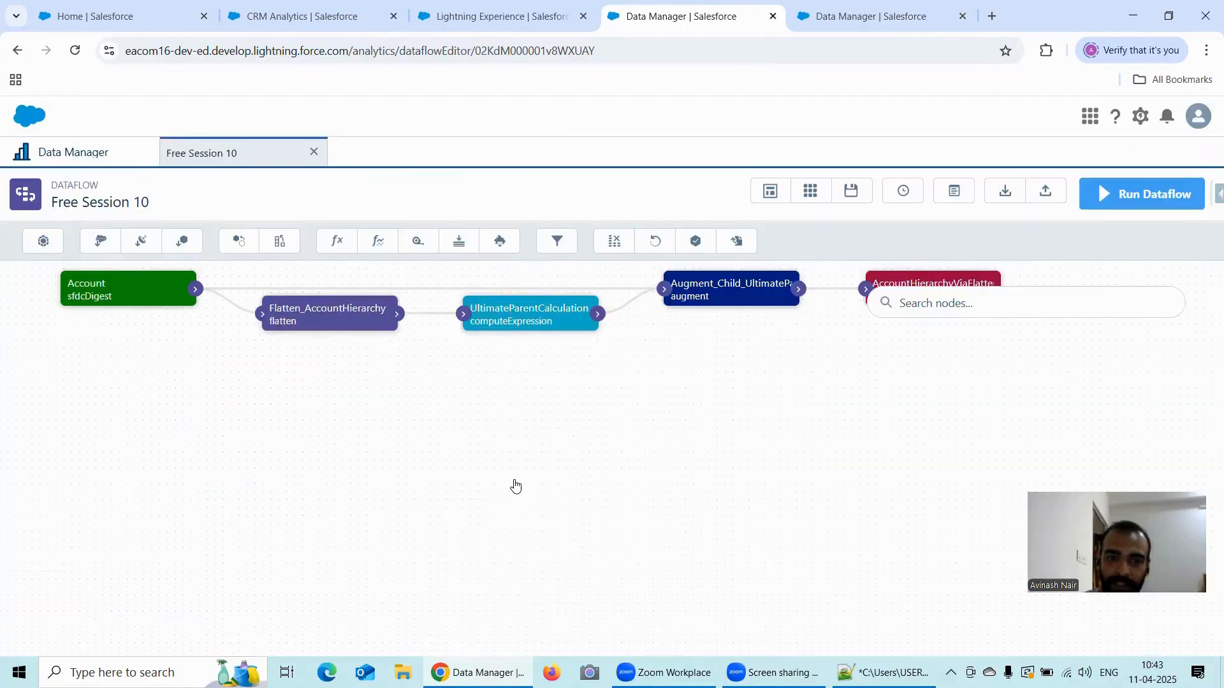
left_click(513, 324)
left_click(469, 420)
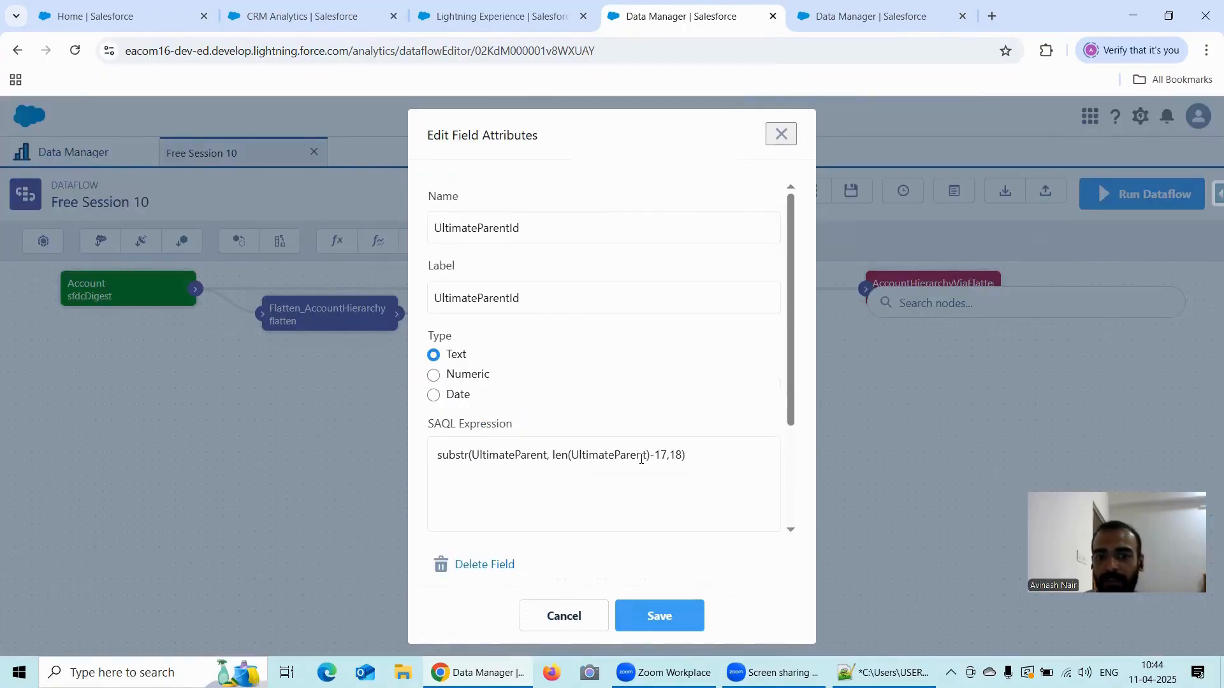
- Compare the formula in the recipe's flattening transform with the dataflow's UltimateParentId SAQL expression
left_click(857, 16)
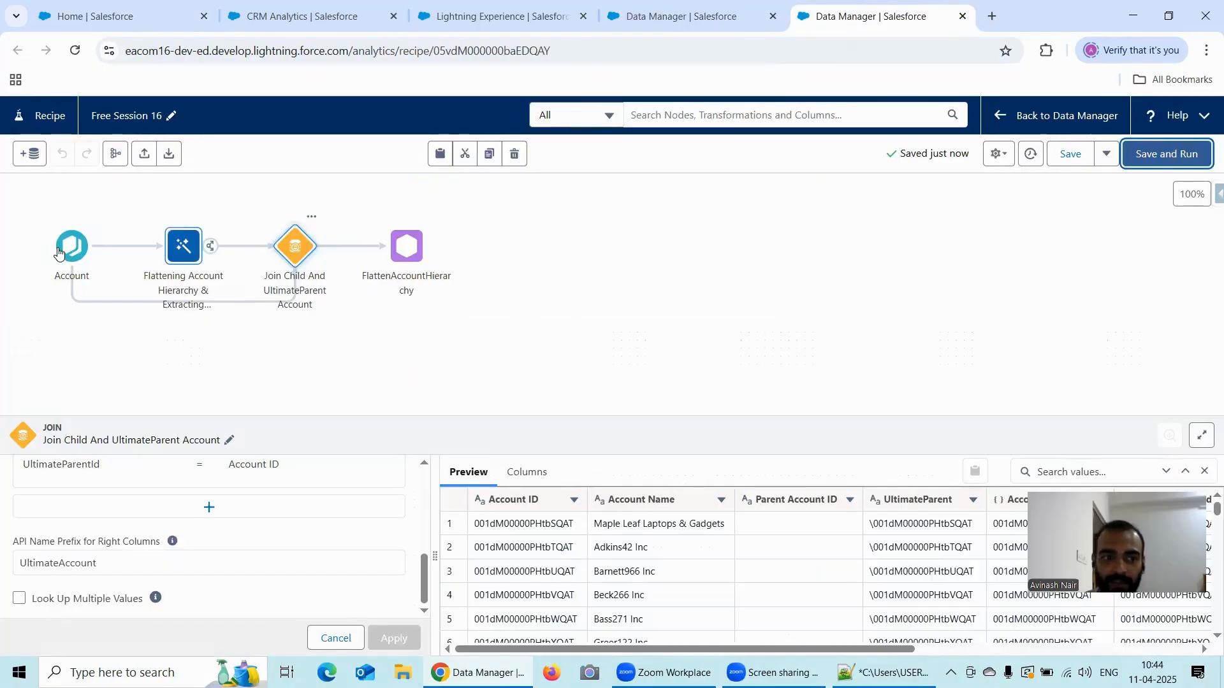
left_click(181, 251)
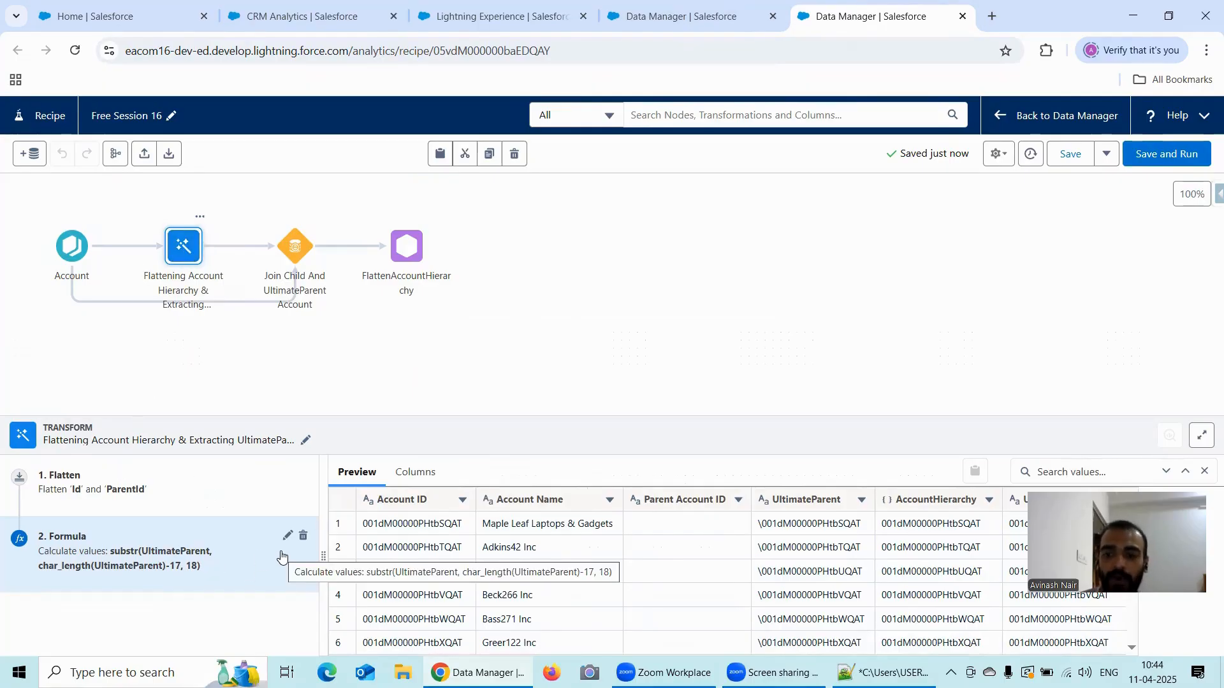
left_click(655, 17)
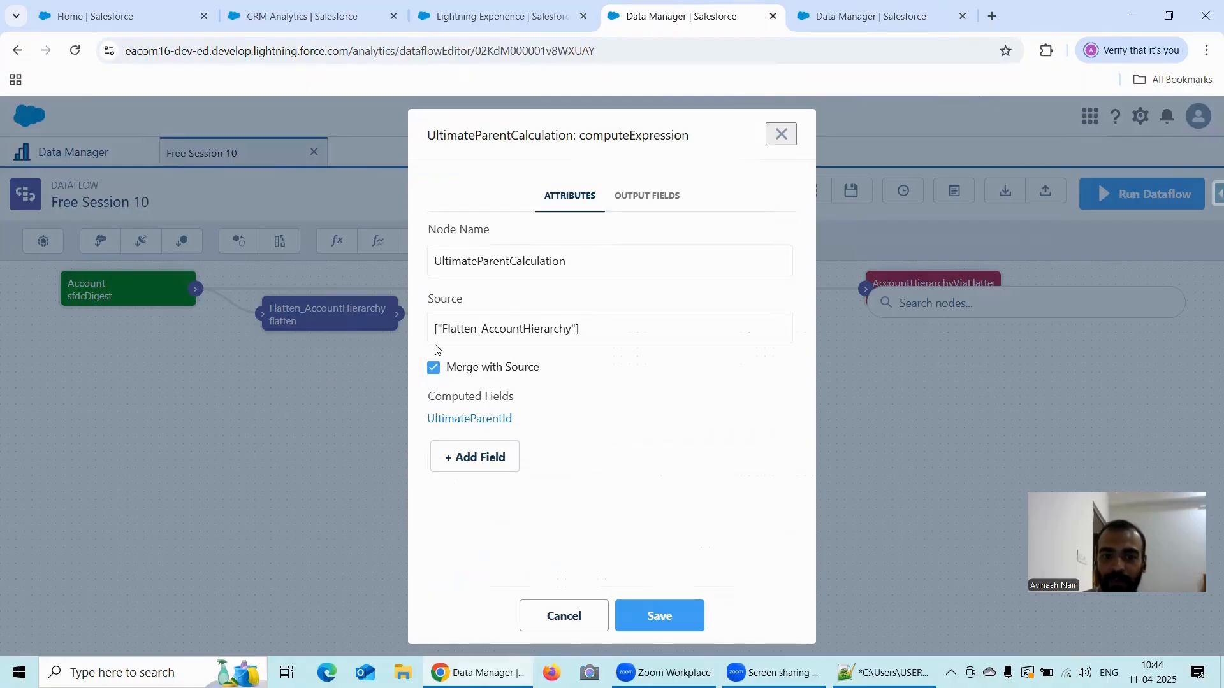
key("Escape")
left_click(531, 313)
double_click(486, 418)
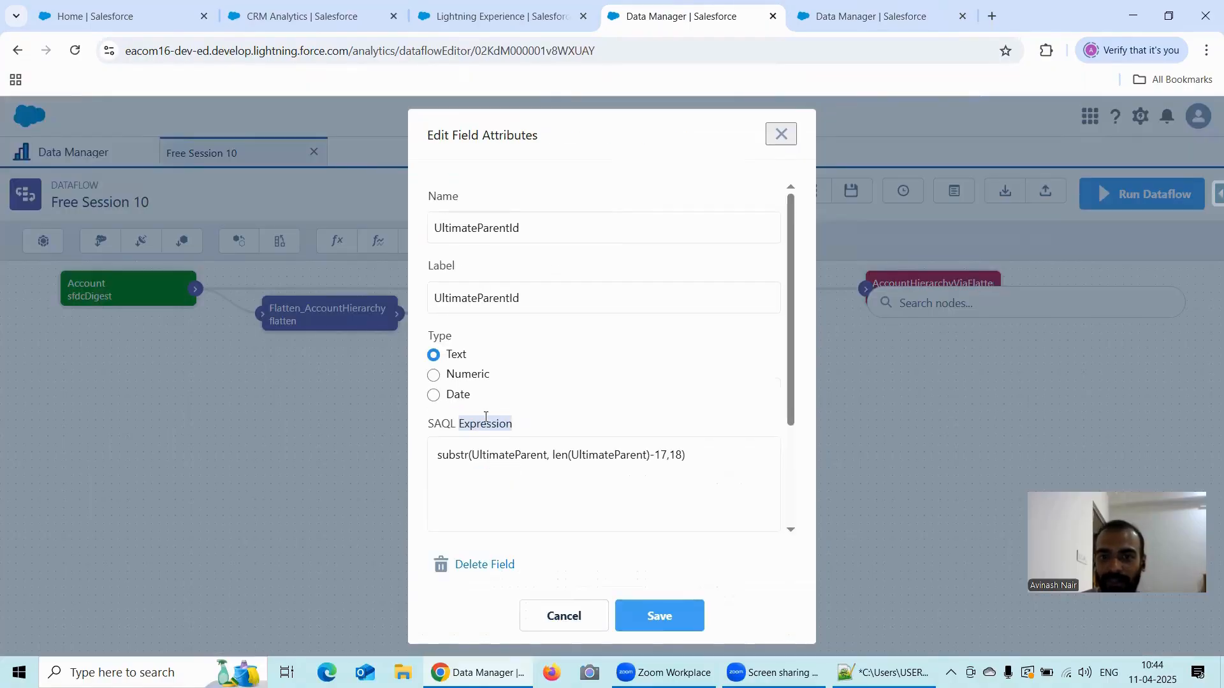
left_click(838, 18)
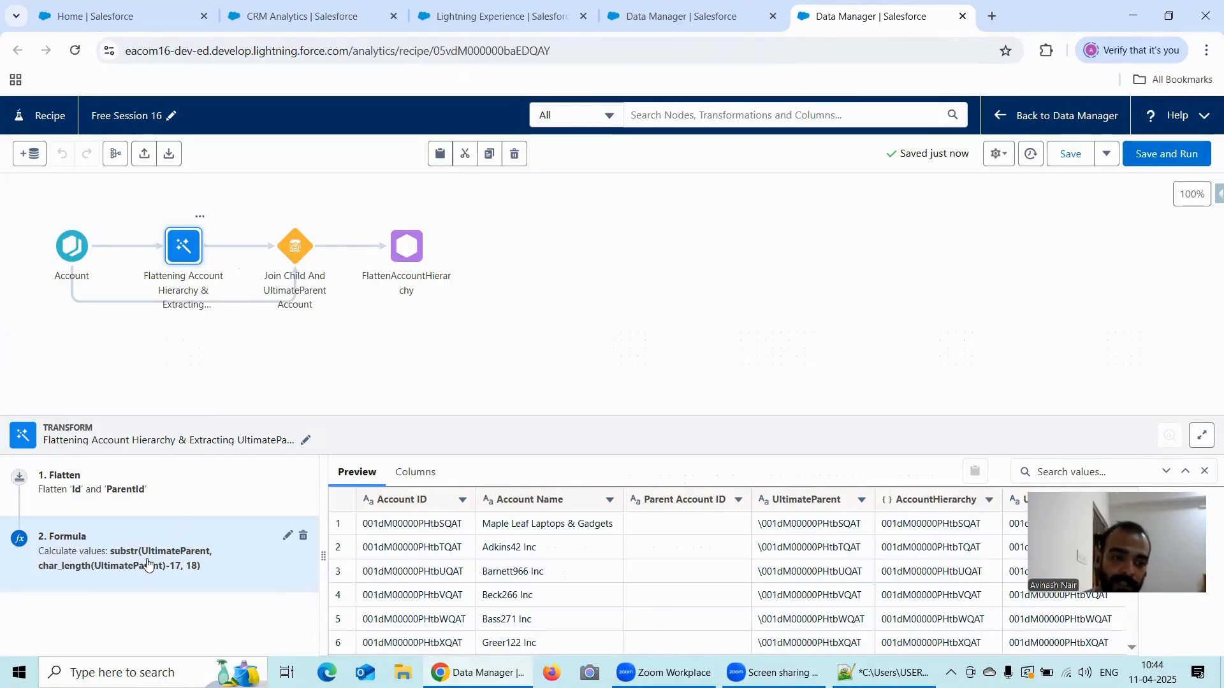
- Review the join keys and the right-column API name prefix of the Join Child And UltimateParent Account node
left_click(304, 248)
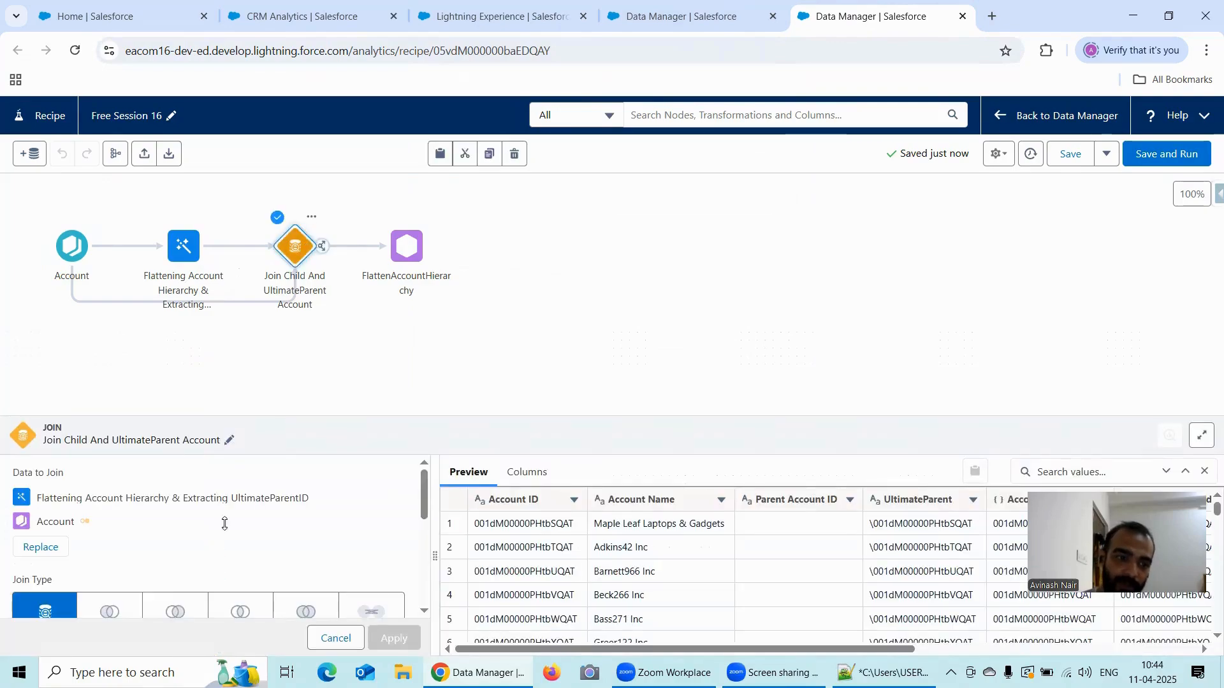
scroll(142, 574, "down", 2)
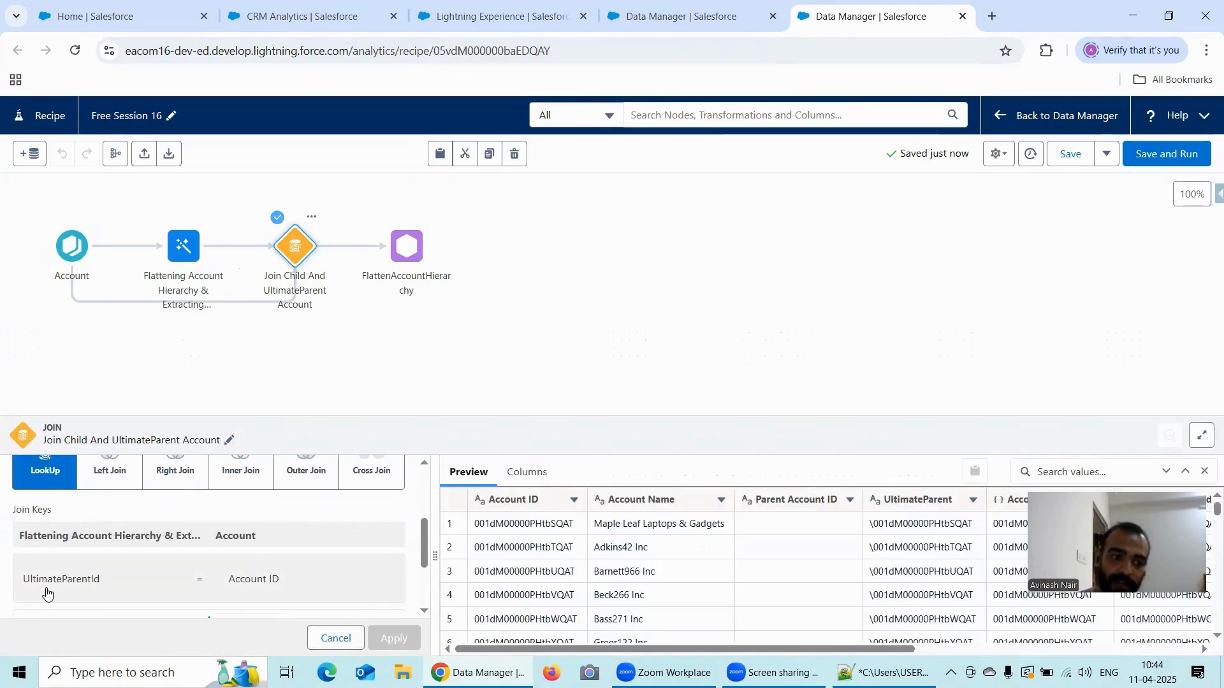
scroll(322, 540, "down", 1)
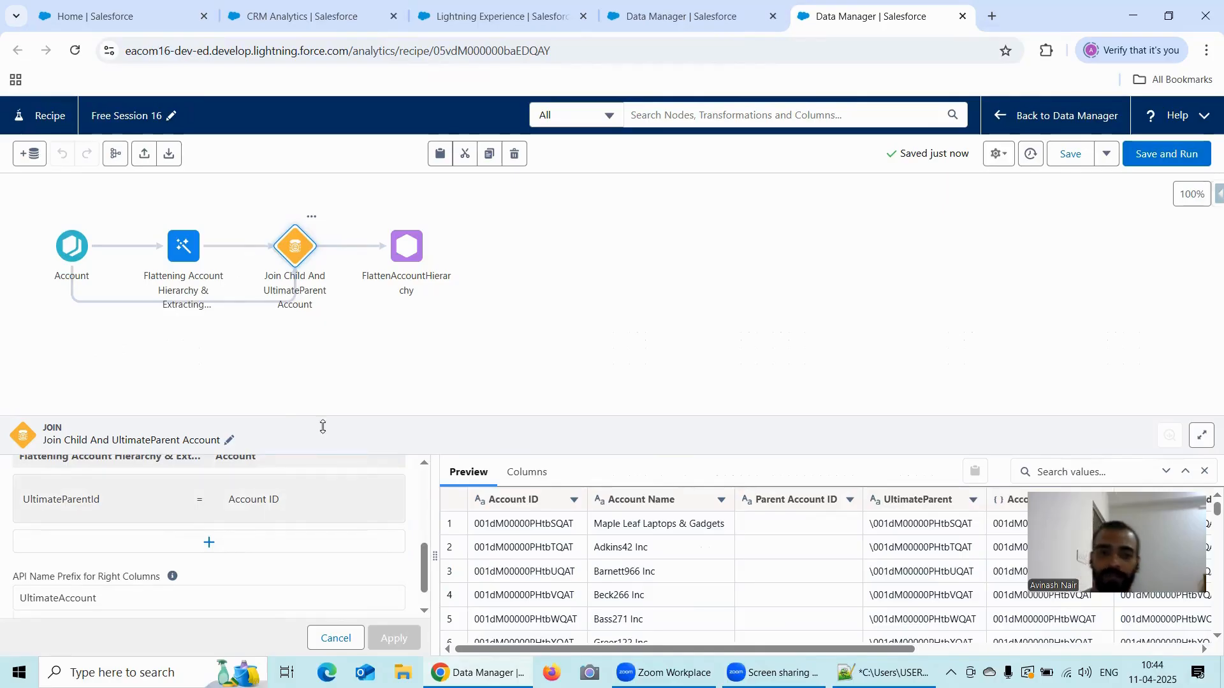
left_click(443, 328)
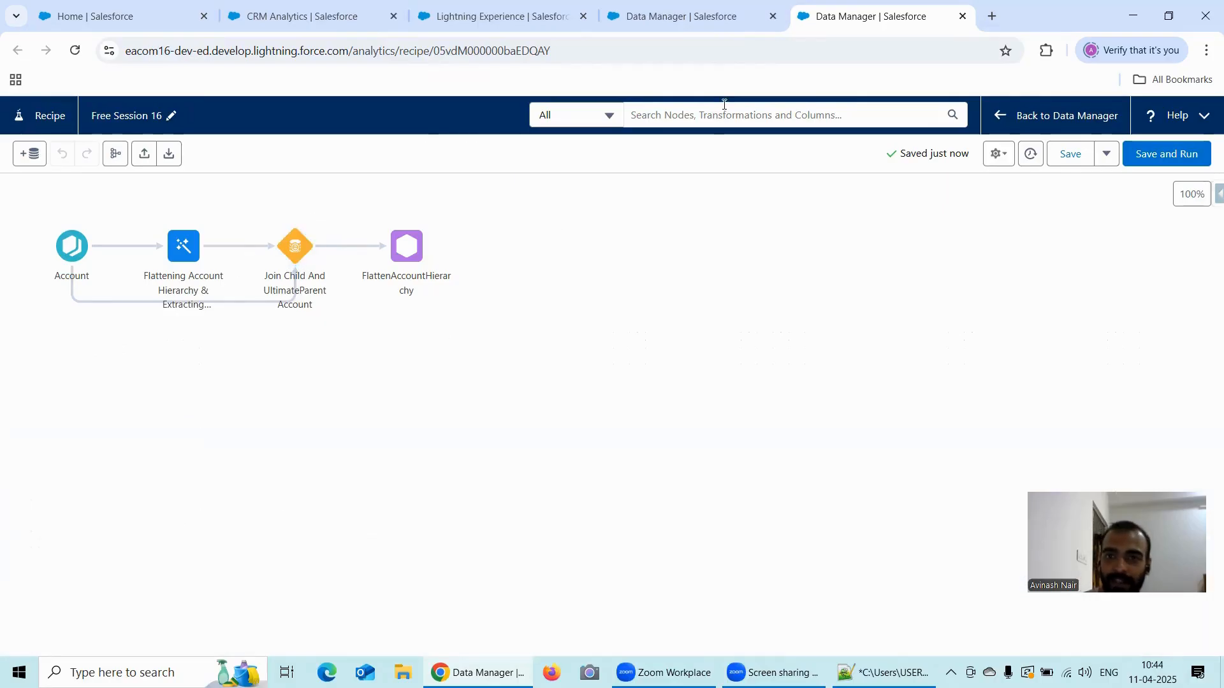
- Check the Free Session 16 recipe's job status in the Data Manager monitor and close the Free Session 10 dataflow
left_click(693, 19)
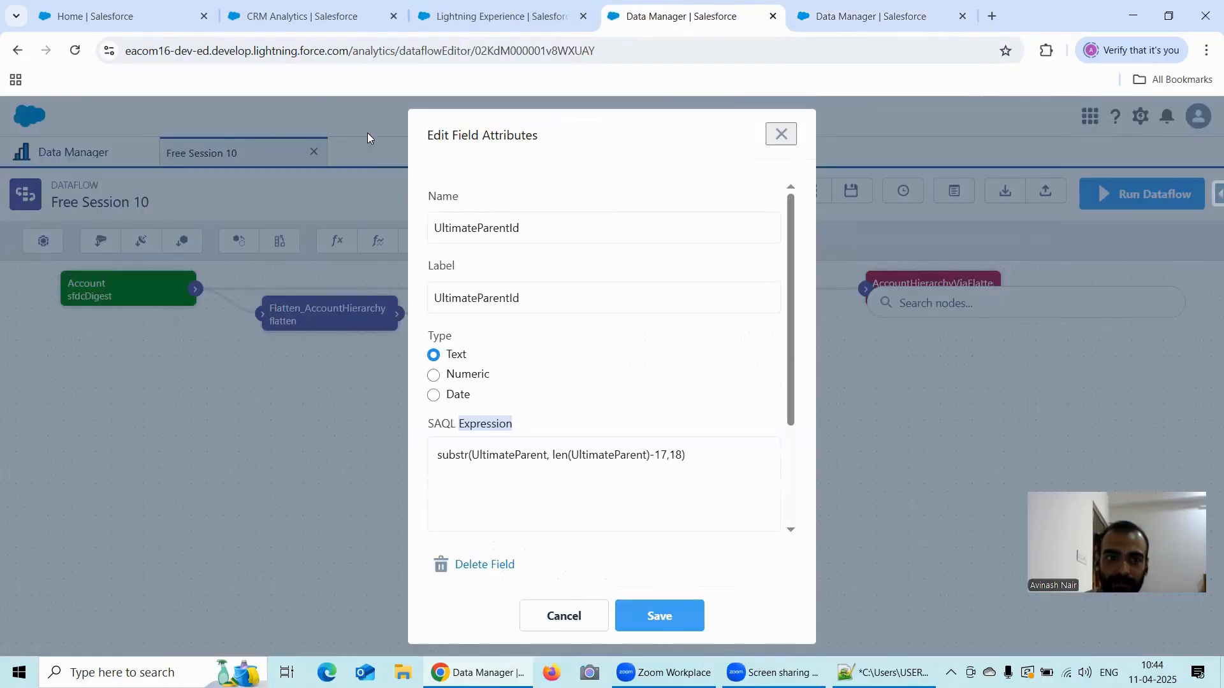
left_click(780, 133)
left_click(68, 153)
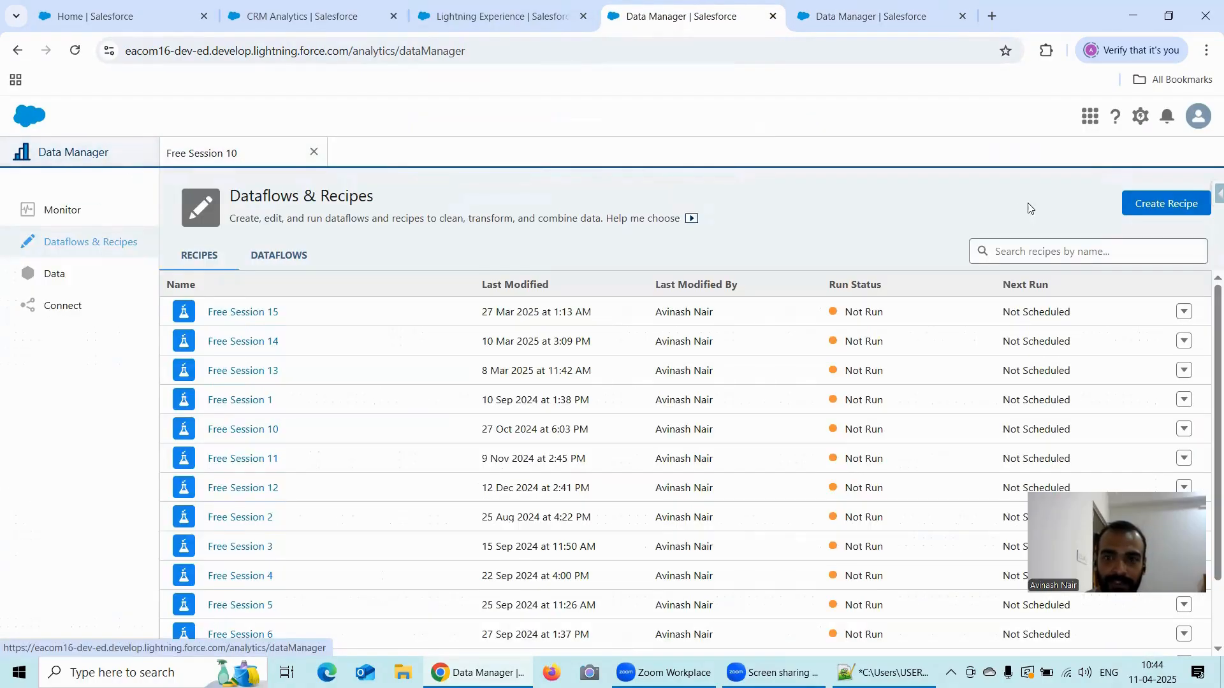
left_click(38, 210)
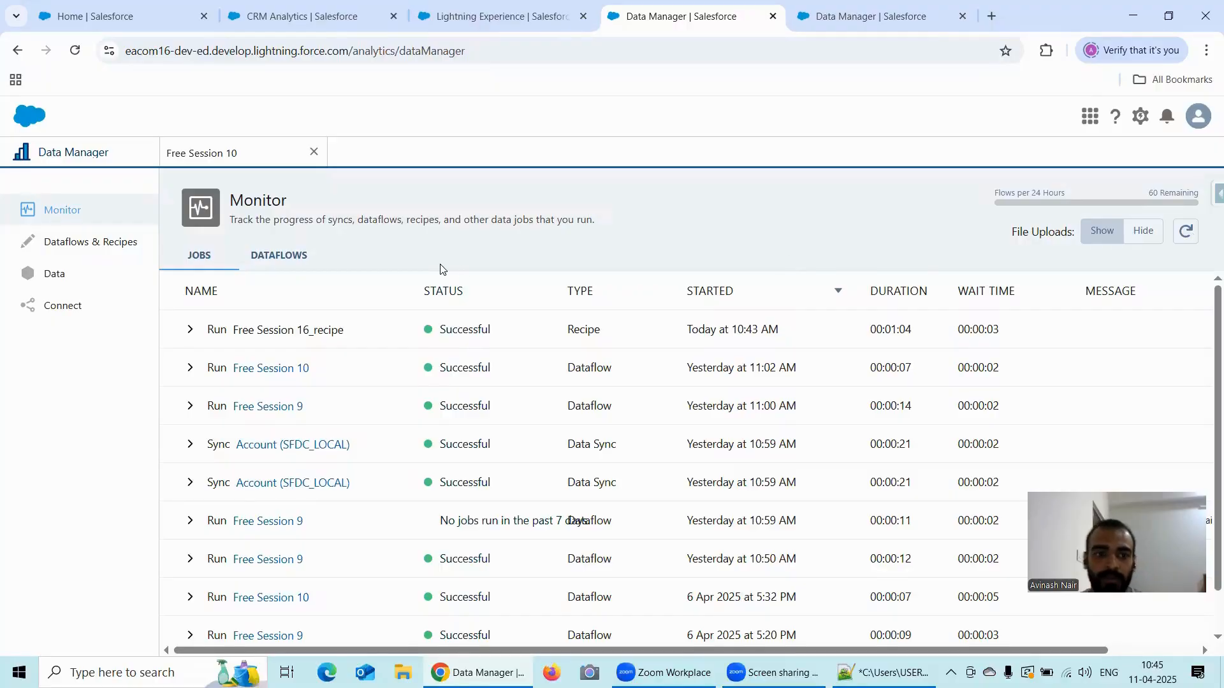
left_click(233, 153)
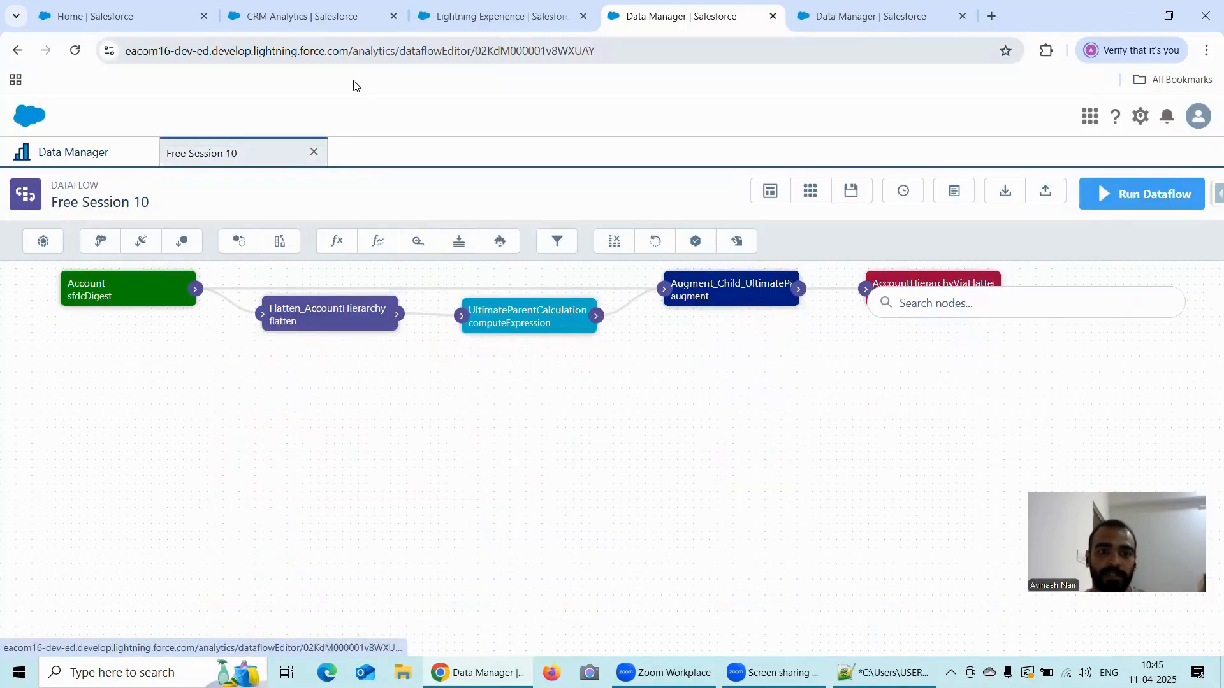
left_click(313, 152)
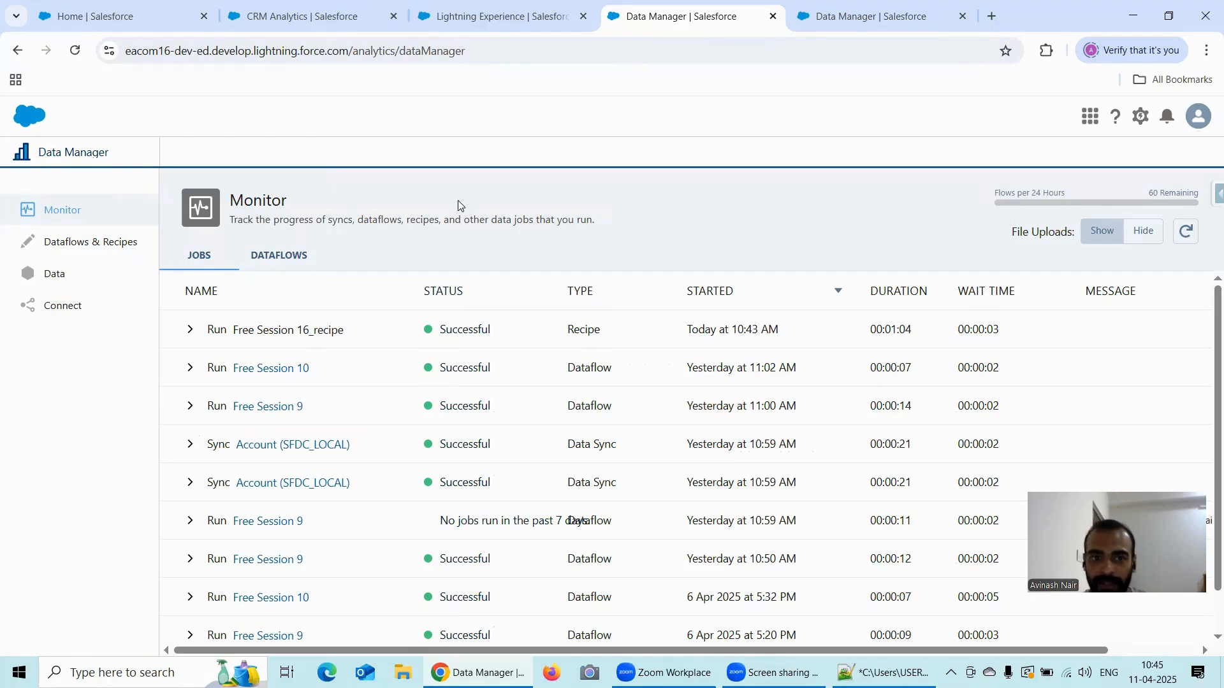
- Copy the dataset display label from the recipe's output node and search Analytics Studio for FlattenAccountHierarchyViaRecipe
key("ctrl+Tab")
left_click(167, 557)
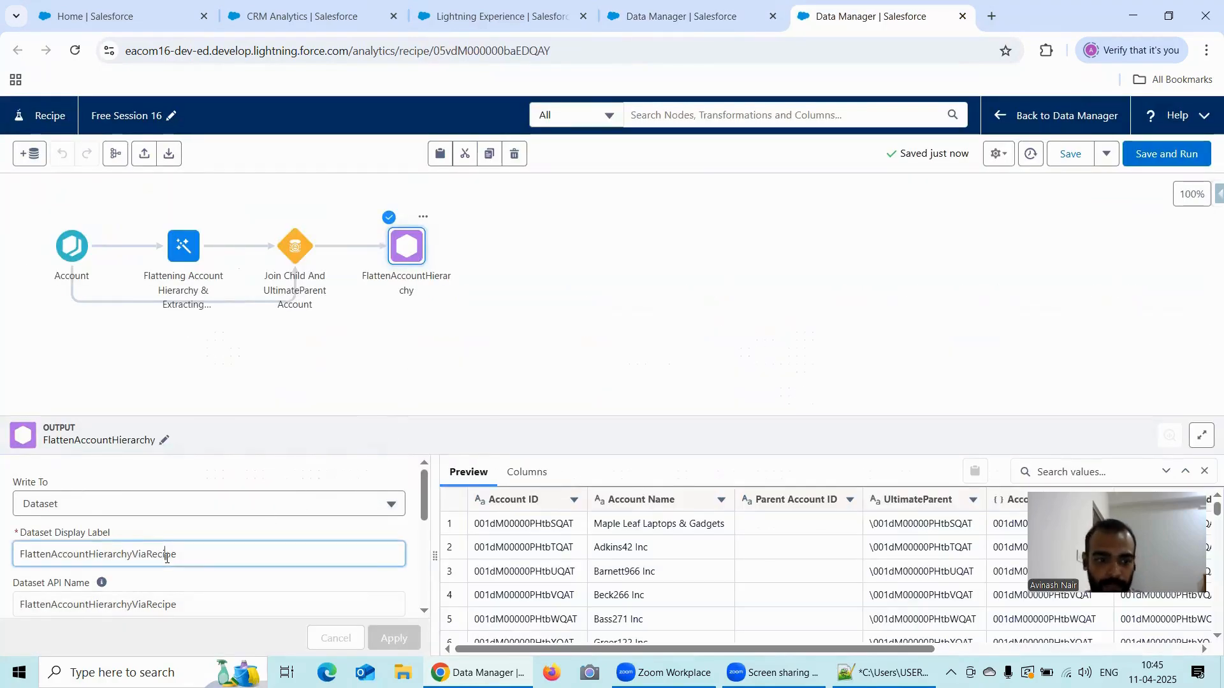
double_click(167, 557)
key("ctrl+c")
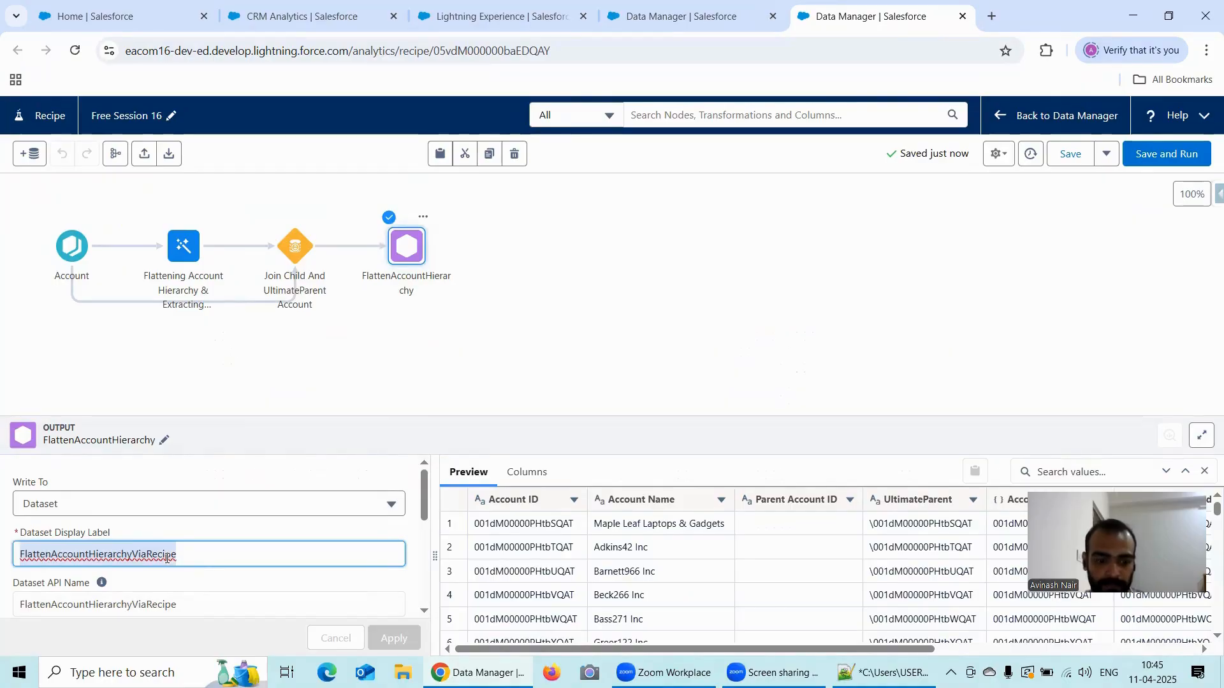
left_click(301, 25)
left_click(273, 241)
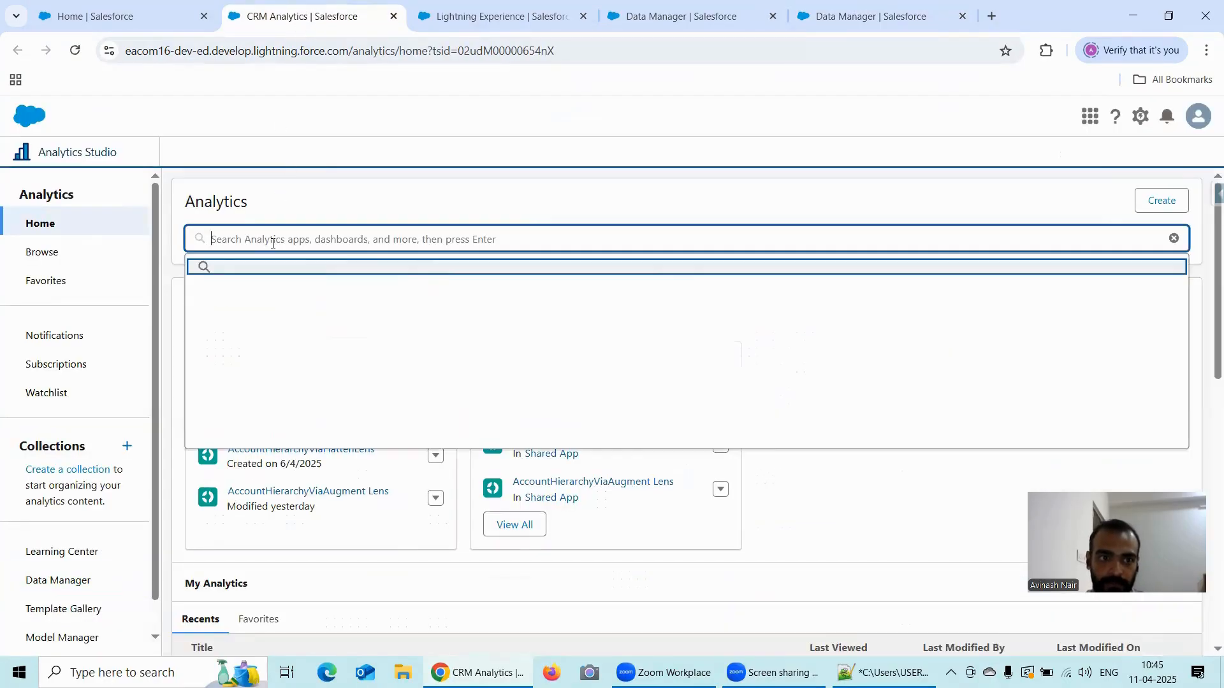
key("ctrl+v")
key("Return")
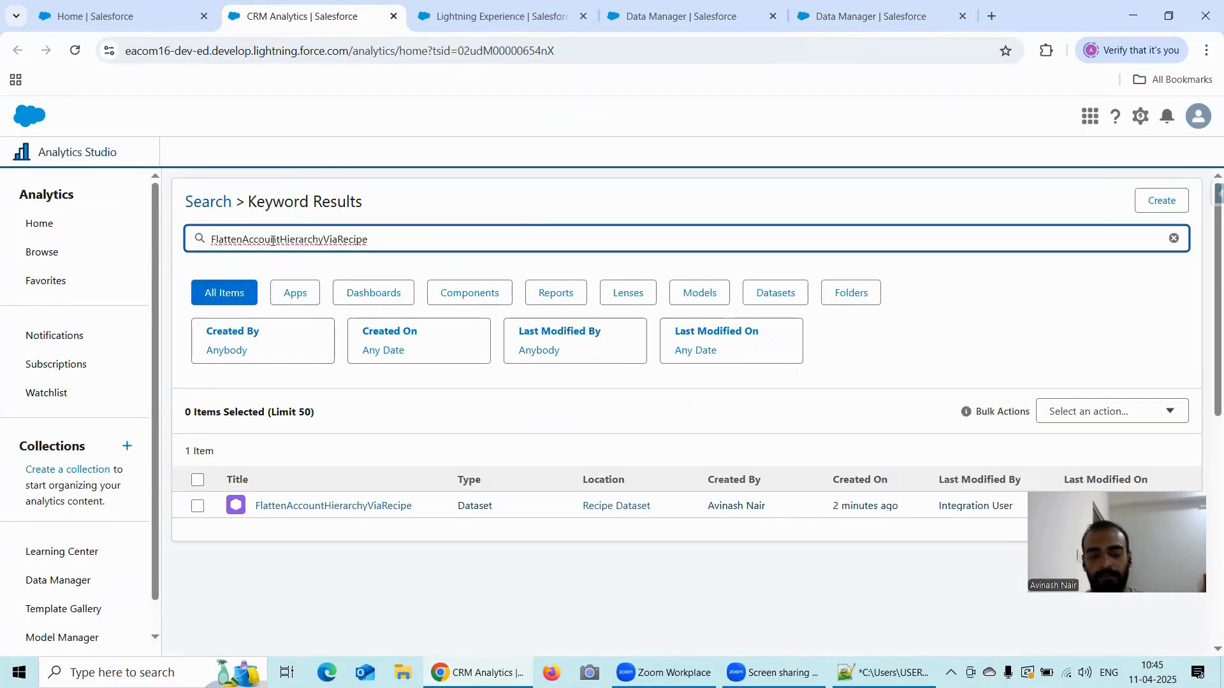
- Open the FlattenAccountHierarchyViaRecipe dataset in a new lens and show it as a values table
left_click(380, 507)
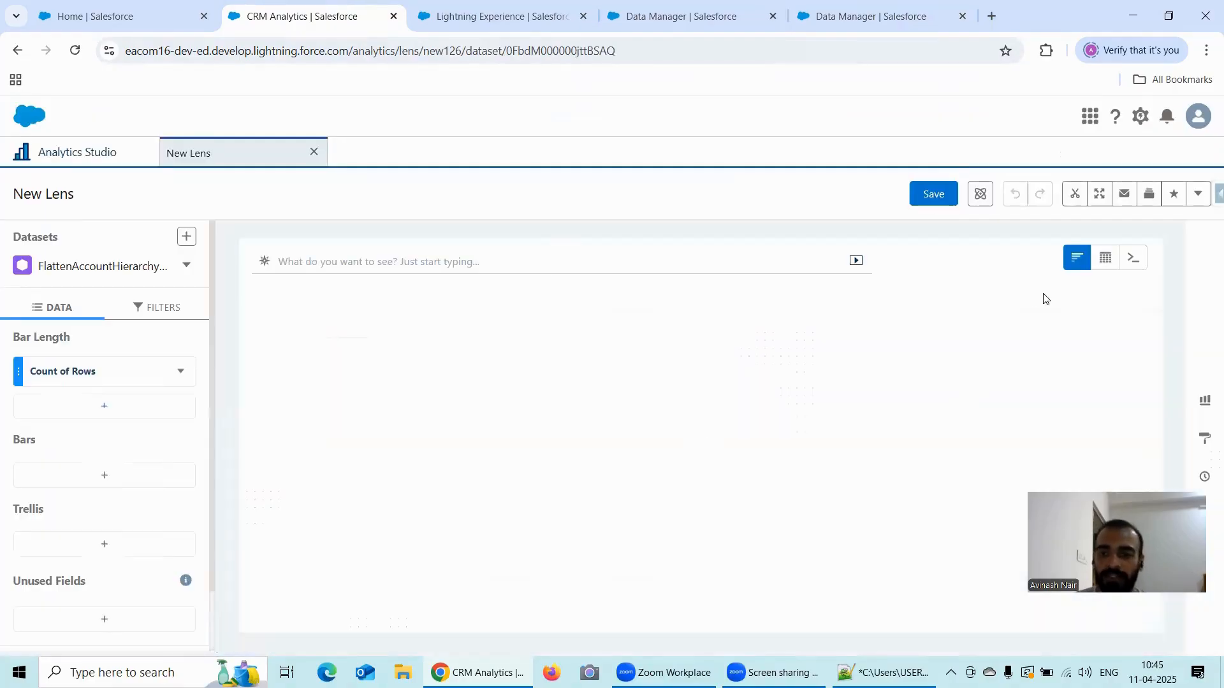
mouse_move(1106, 258)
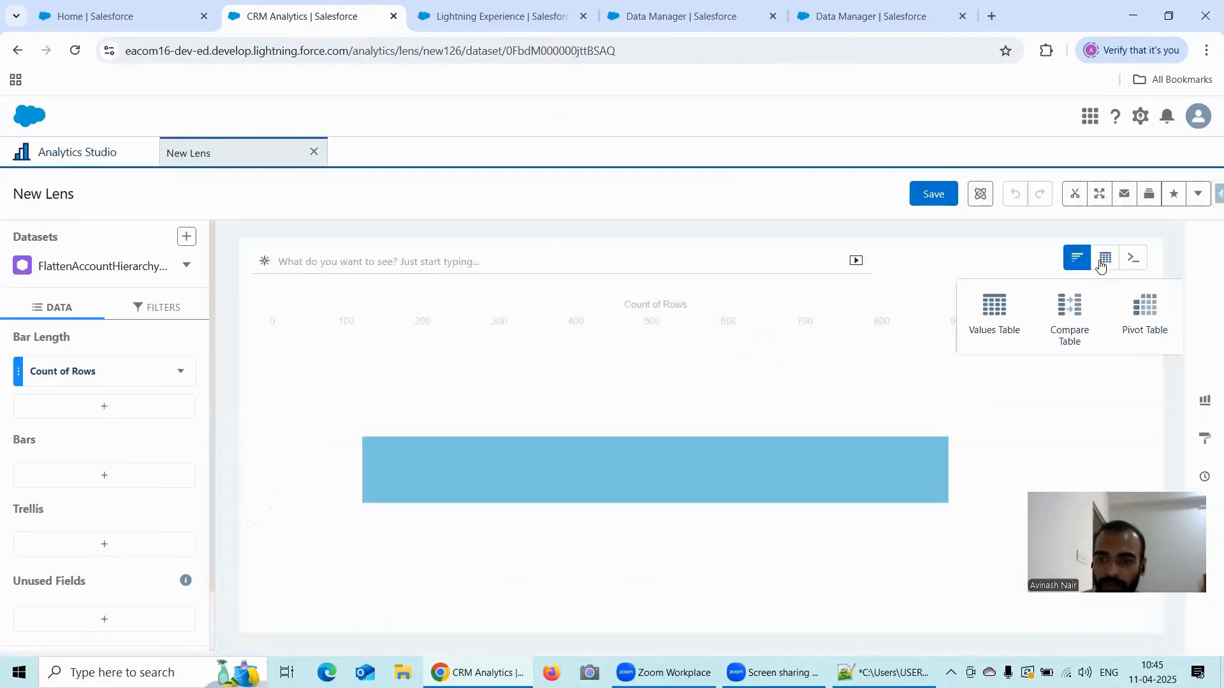
left_click(992, 316)
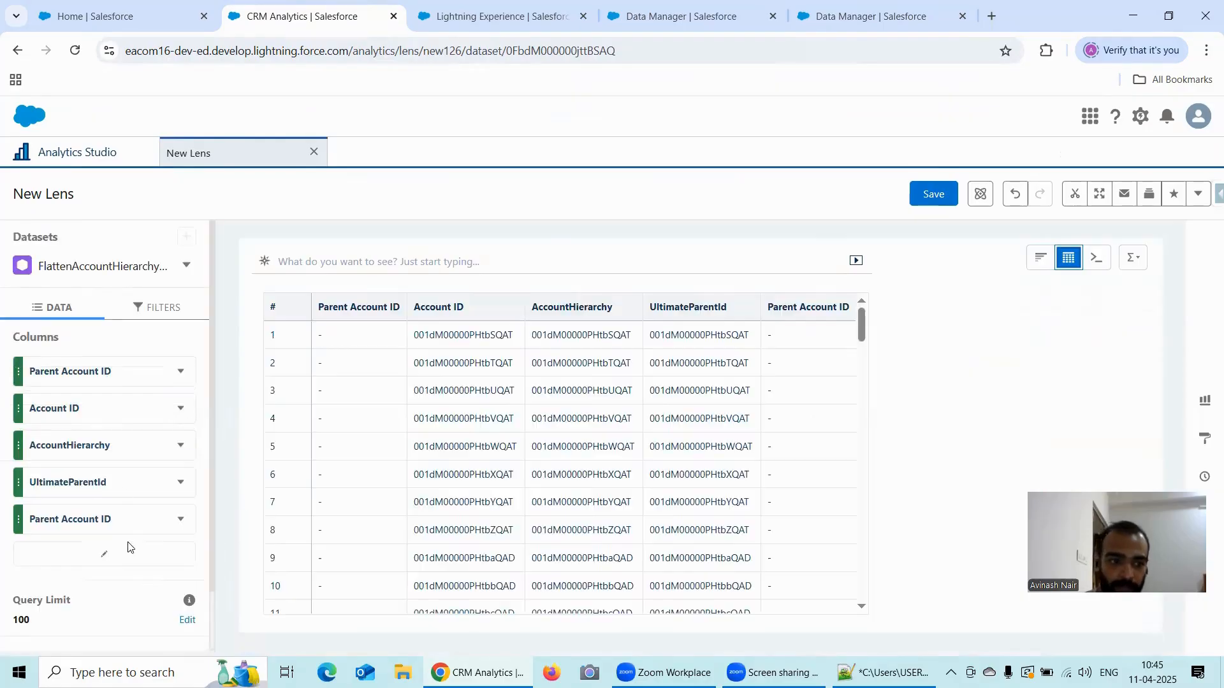
- Reduce the table's columns to the child Account ID, the child Account Name and UltimateParentId, in that order
left_click(105, 553)
left_click(320, 347)
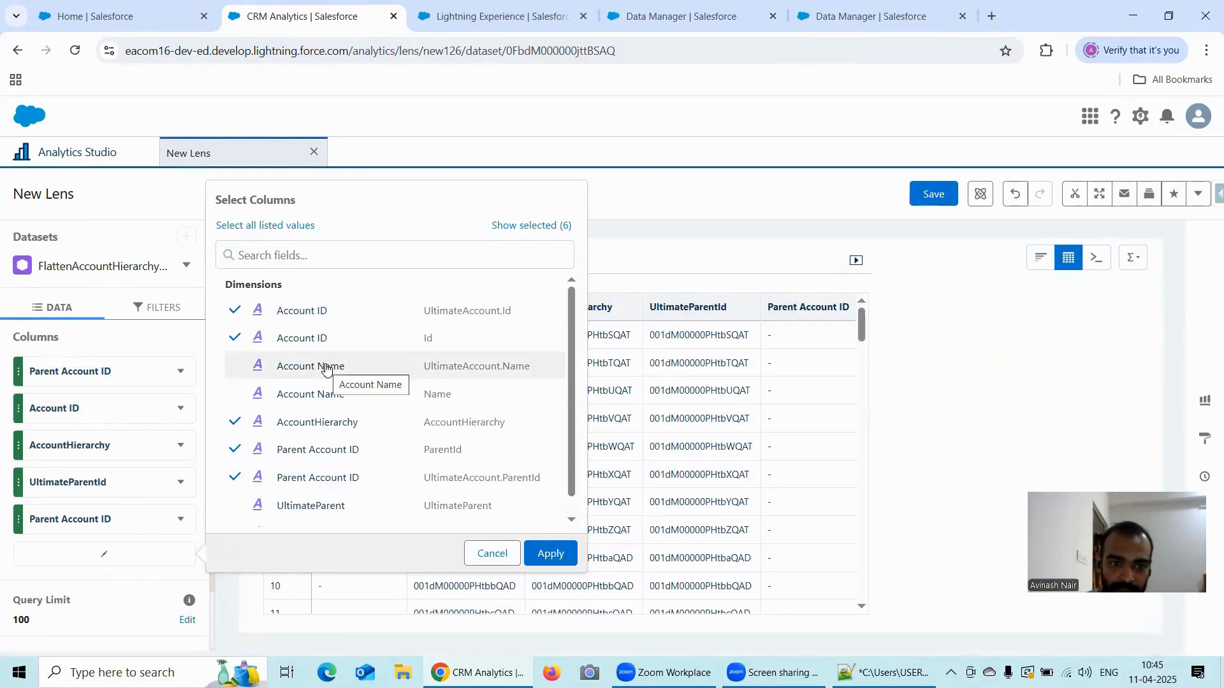
left_click(314, 310)
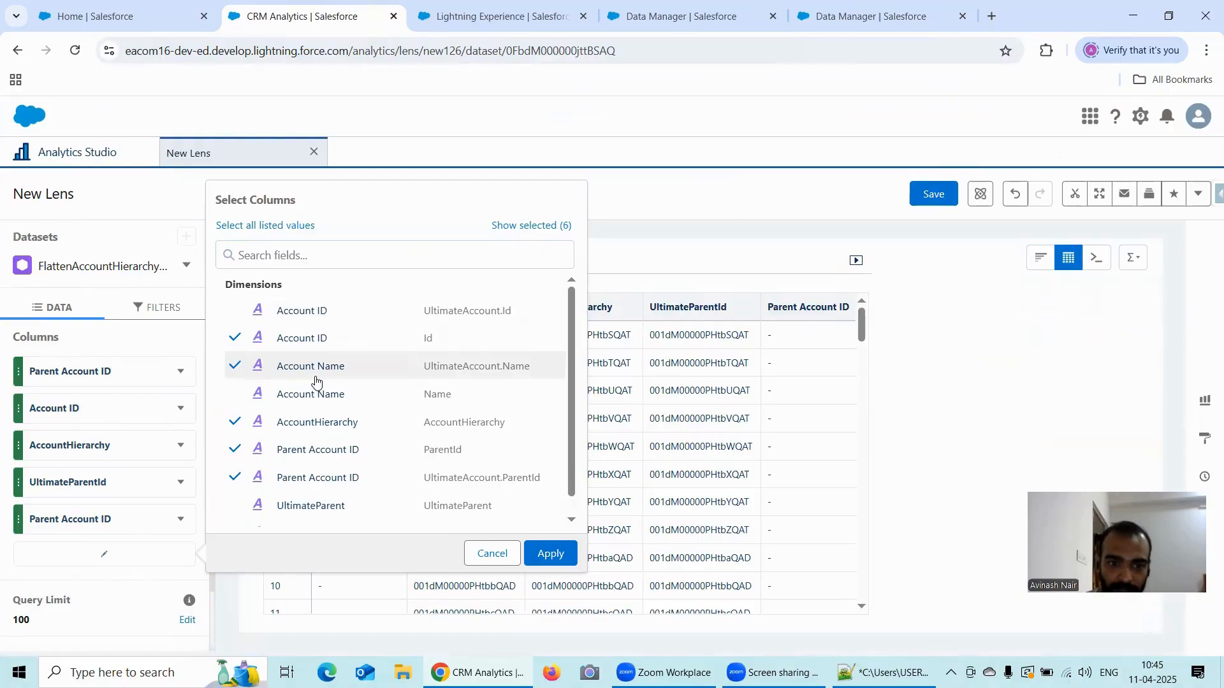
left_click(315, 376)
left_click(319, 423)
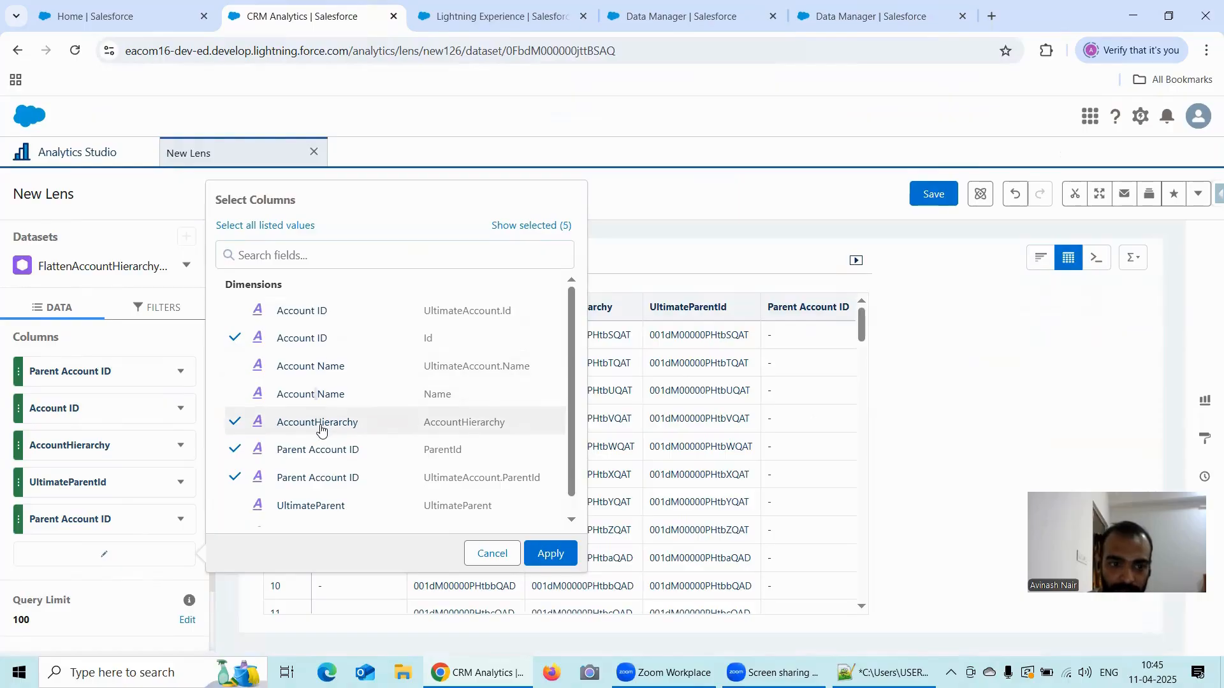
left_click(319, 479)
left_click(317, 396)
double_click(319, 448)
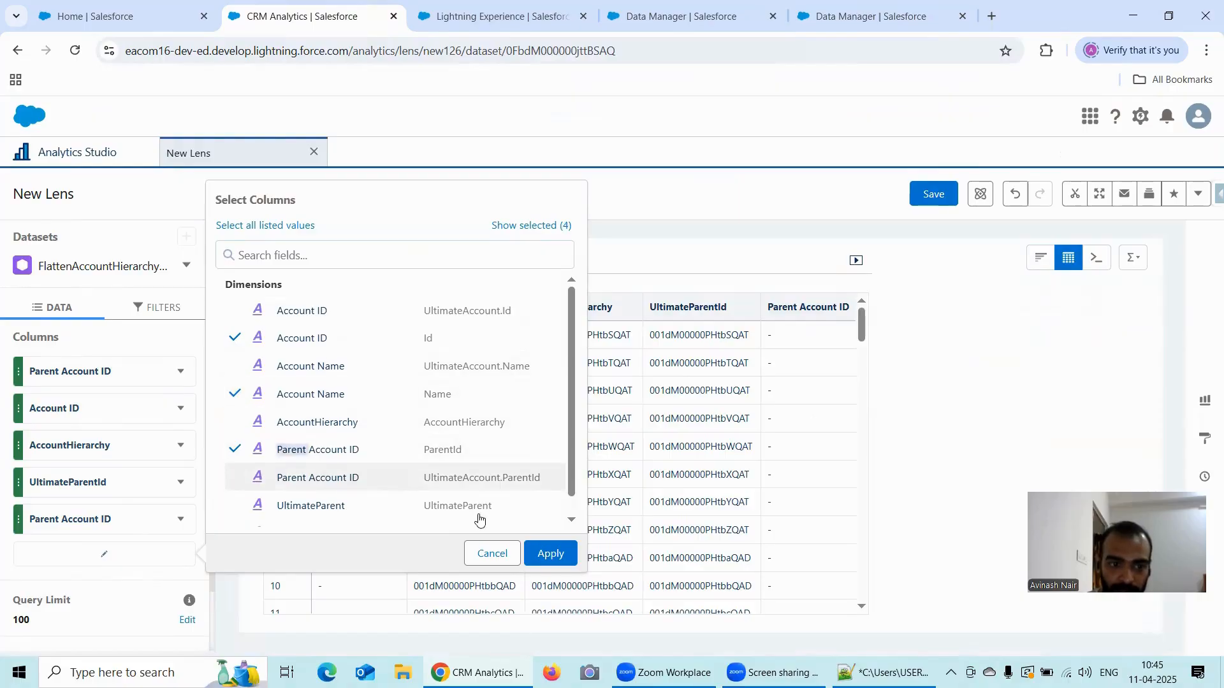
left_click(355, 451)
left_click(488, 554)
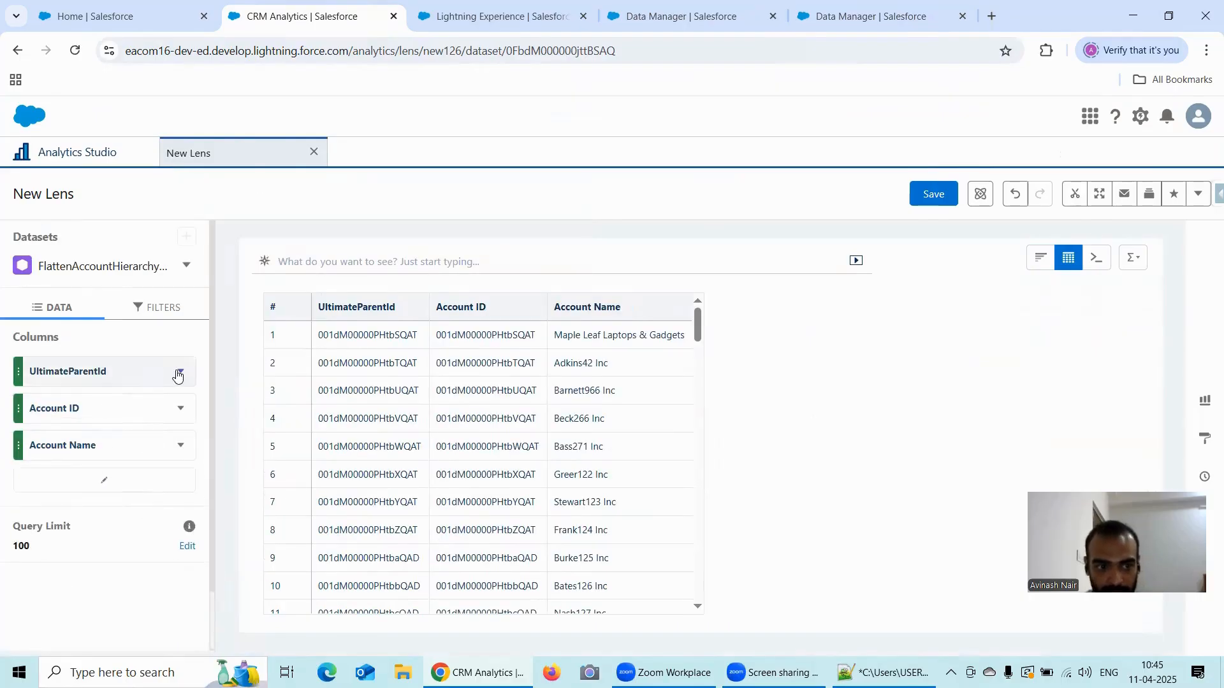
mouse_move(145, 370)
left_mouse_down()
mouse_move(148, 456)
mouse_move(117, 475)
left_mouse_up()
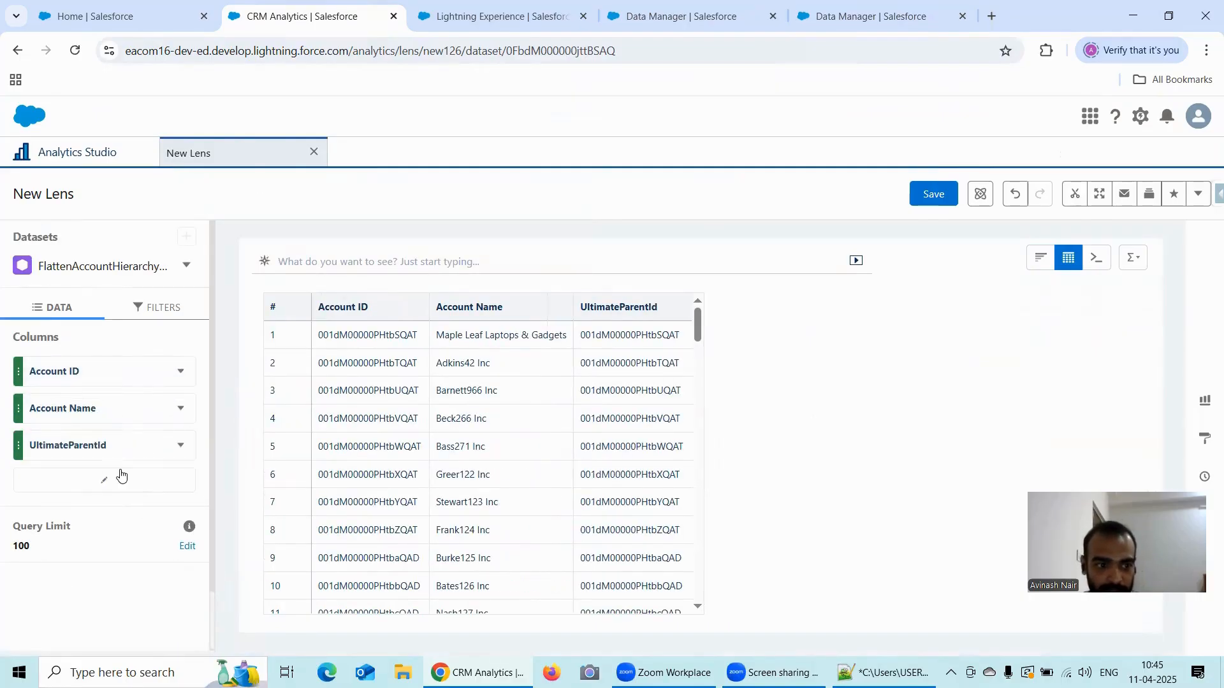
- Add the ultimate parent's Account Name (UltimateAccount.Name) as a column of the values table
left_click(107, 479)
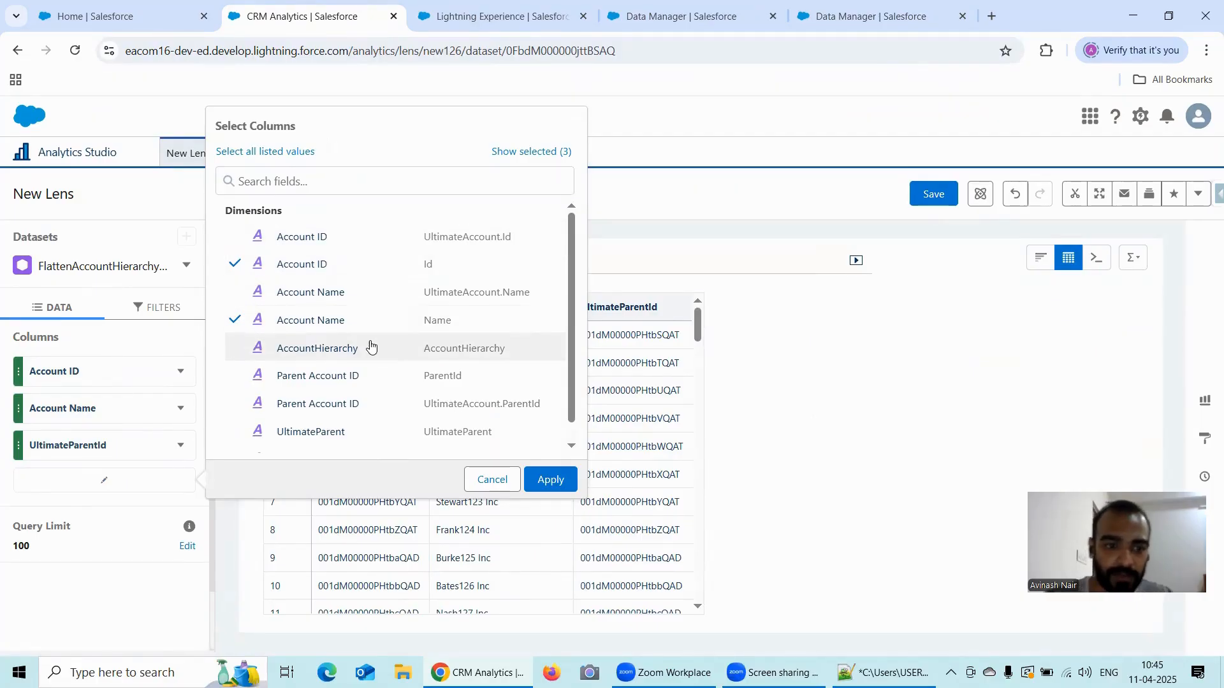
scroll(369, 344, "down", 1)
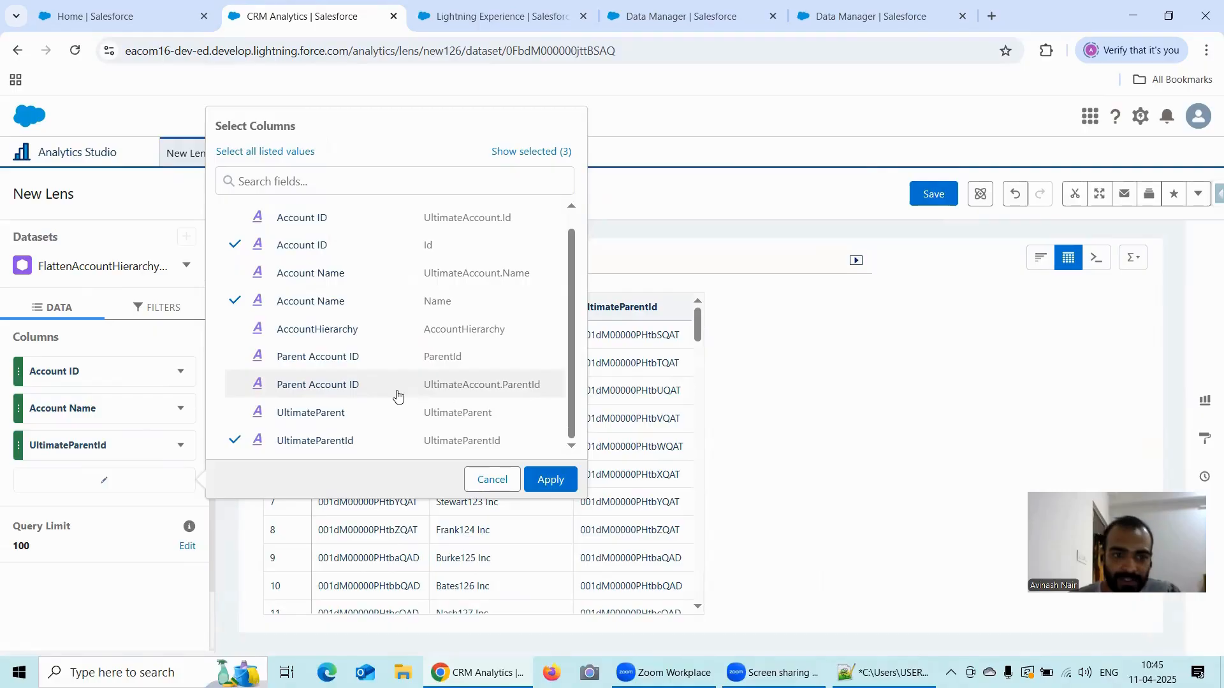
left_click(404, 277)
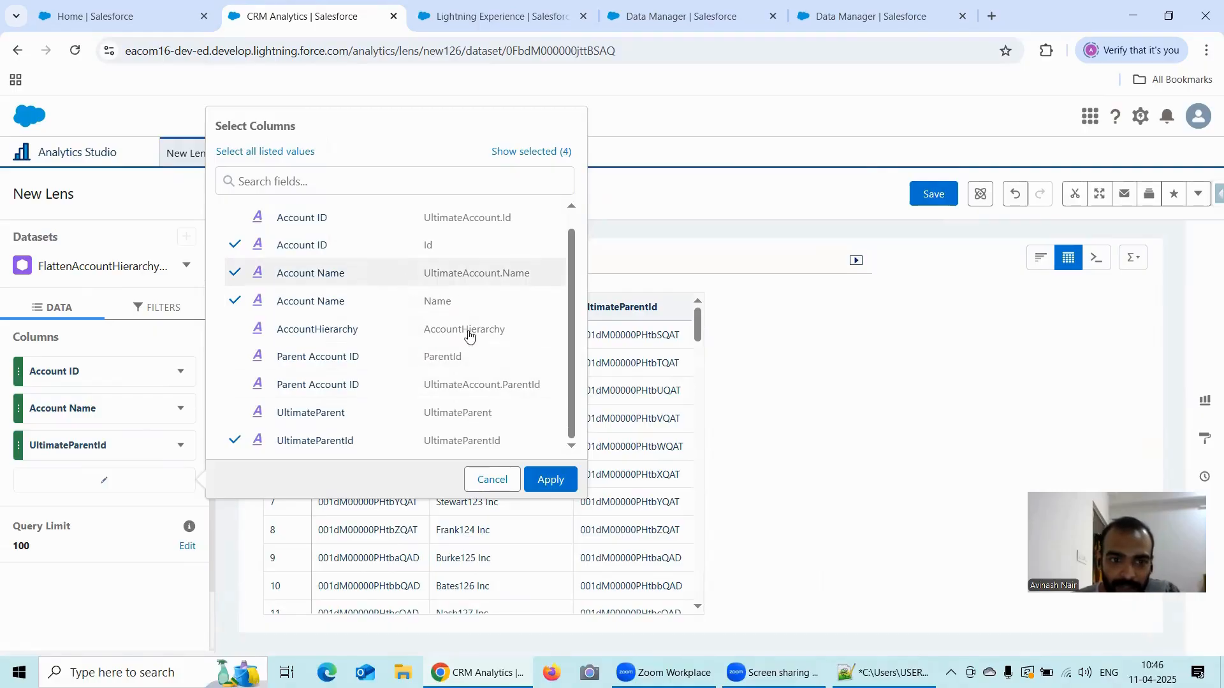
left_click(552, 480)
- Add the AccountHierarchy and UltimateParent columns and place them in that order between the child Account Name and UltimateParentId
left_click(106, 511)
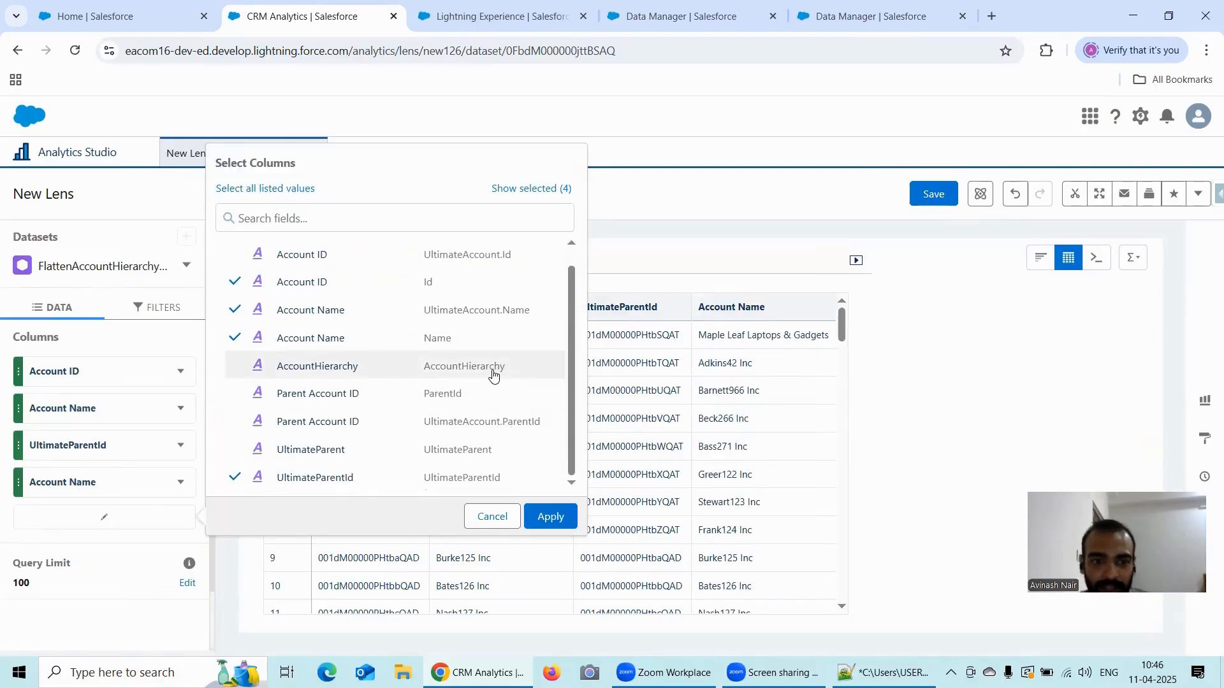
left_click(472, 454)
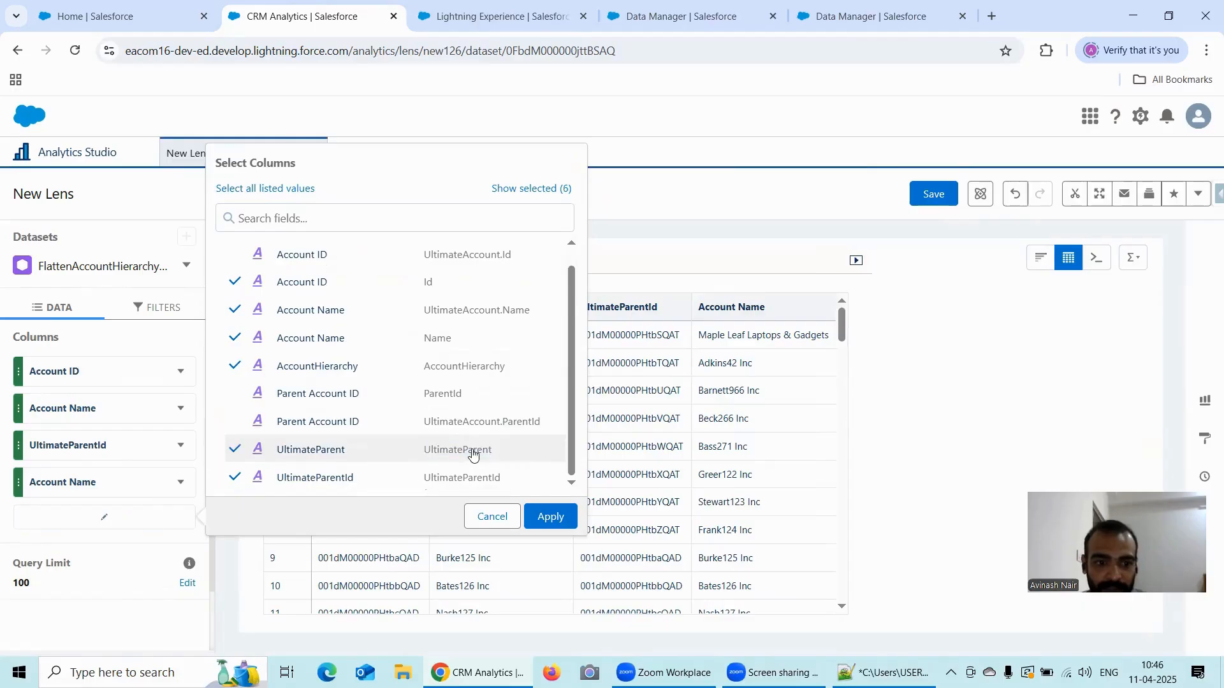
left_click(552, 520)
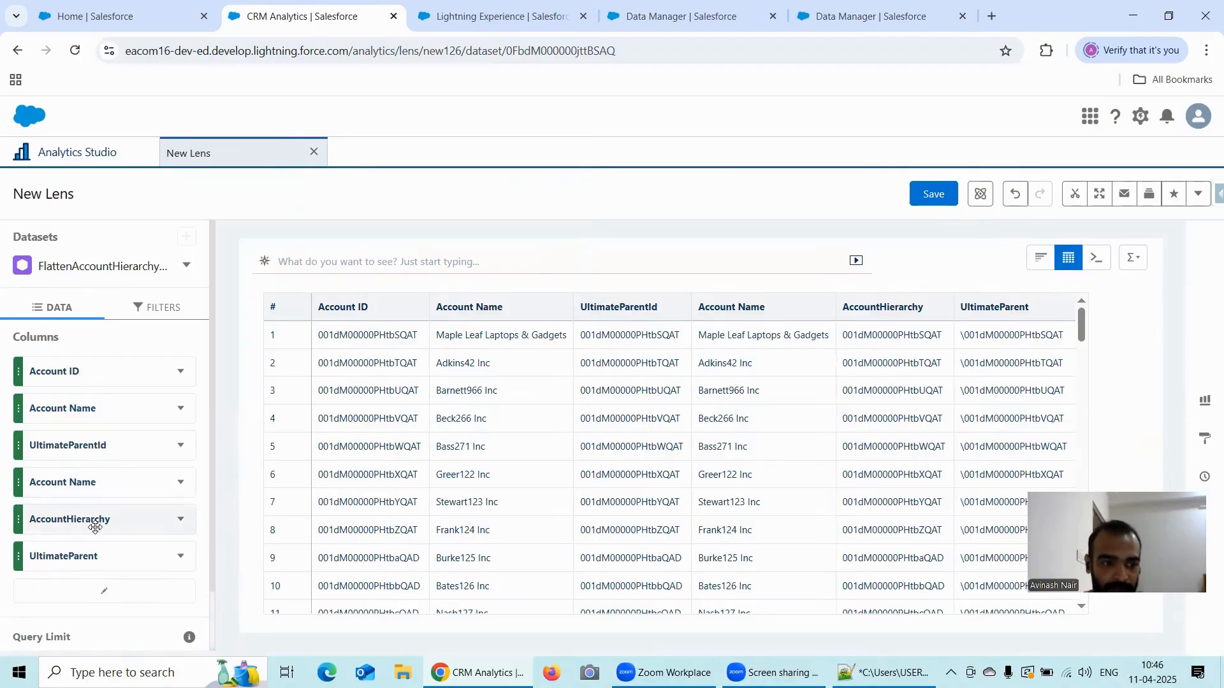
left_click_drag(93, 520, 102, 445)
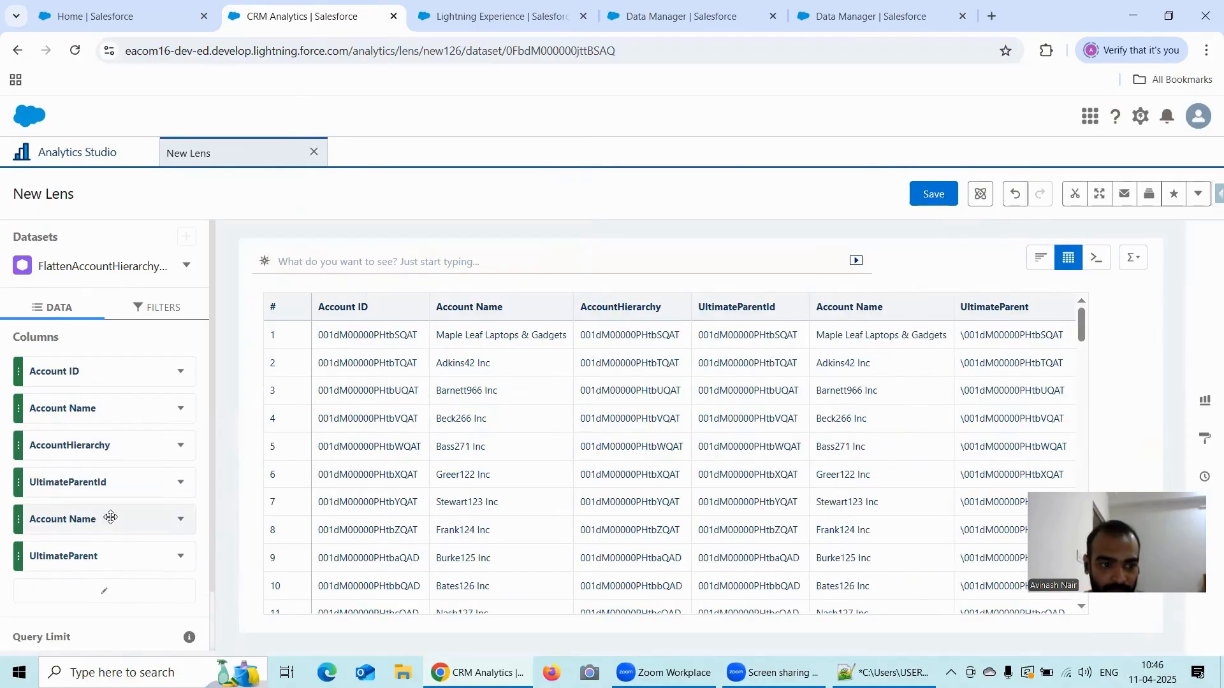
left_click_drag(101, 556, 102, 482)
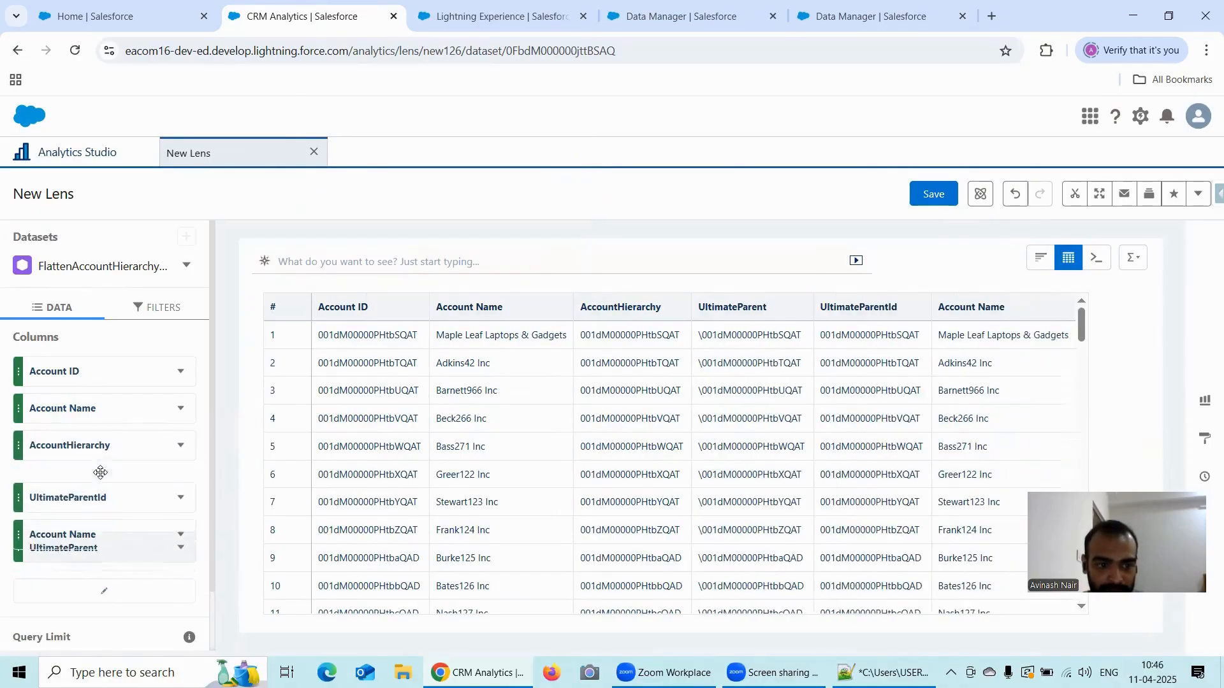
- Filter the values table to records whose child Account Name (Name) equals Daughter
left_click(147, 309)
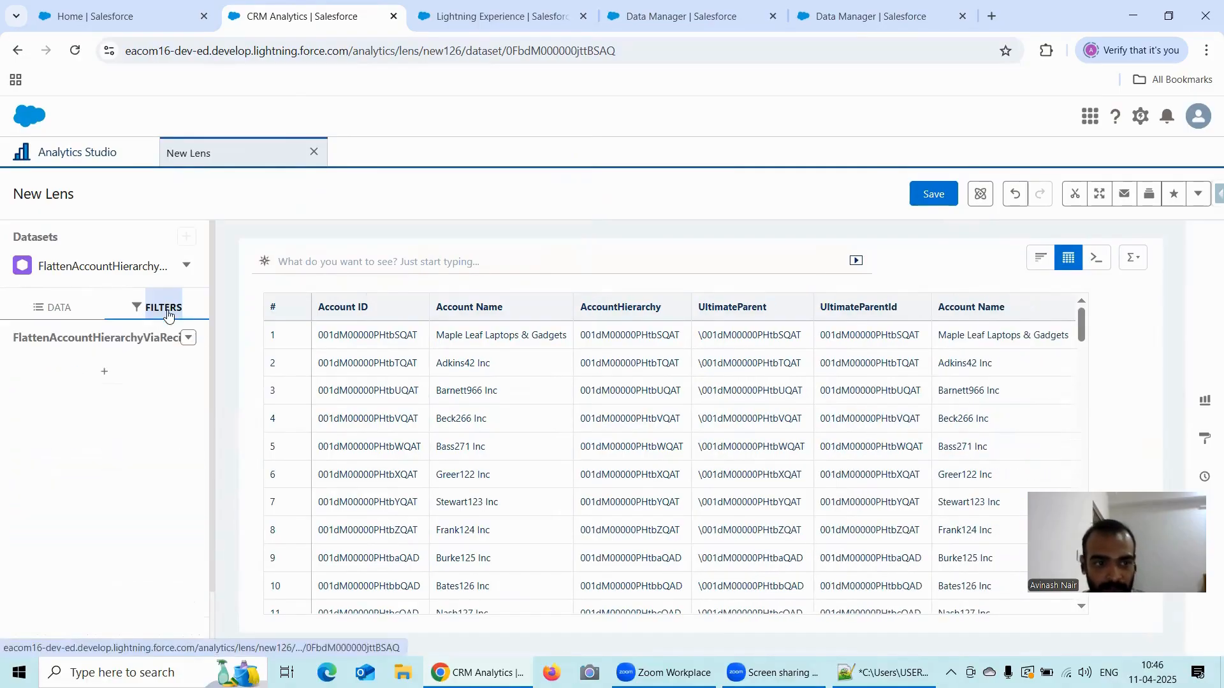
left_click(118, 381)
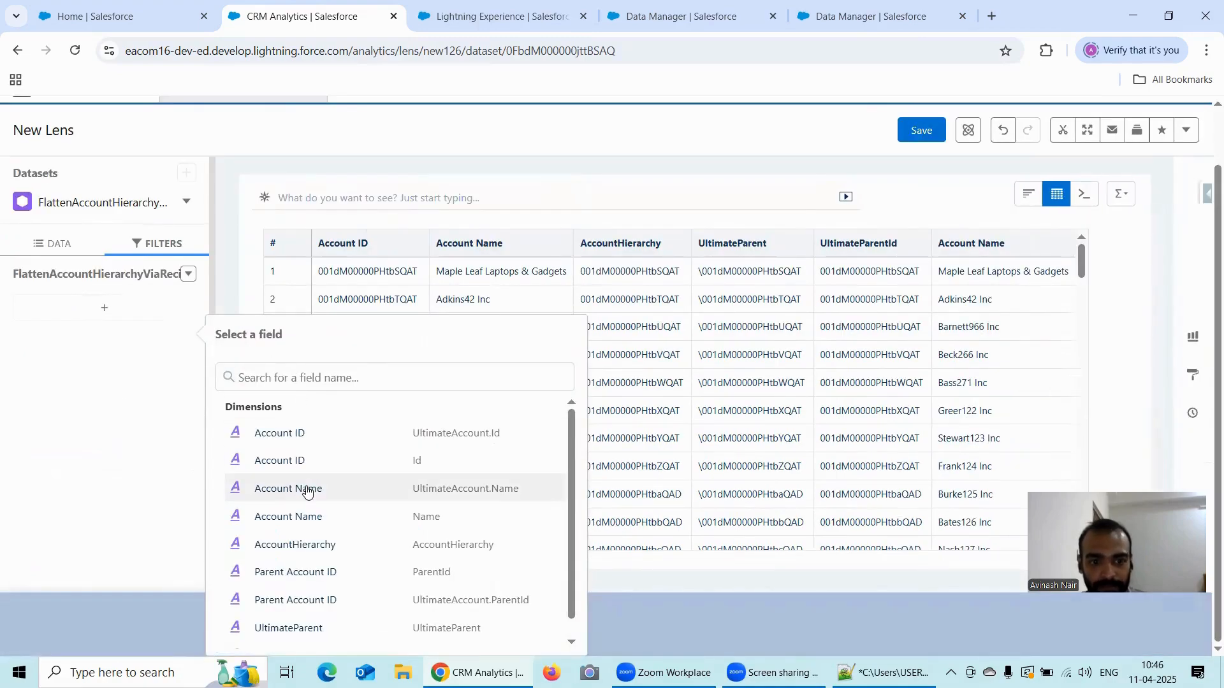
left_click(312, 516)
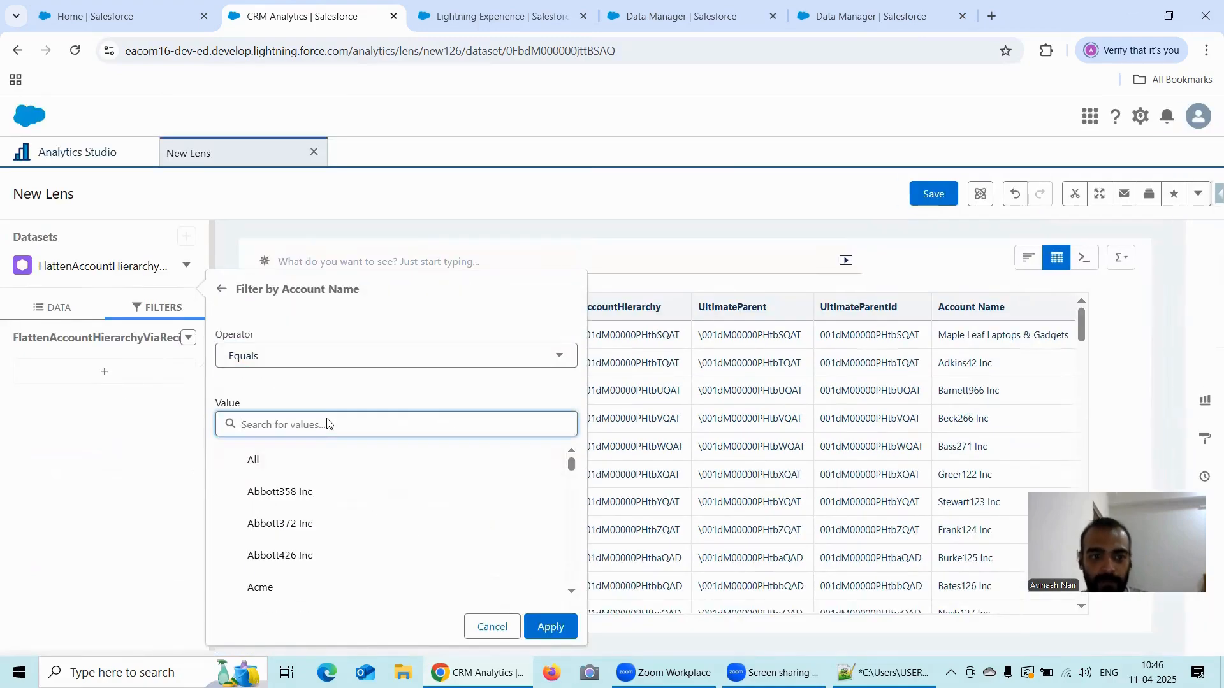
type("Daught")
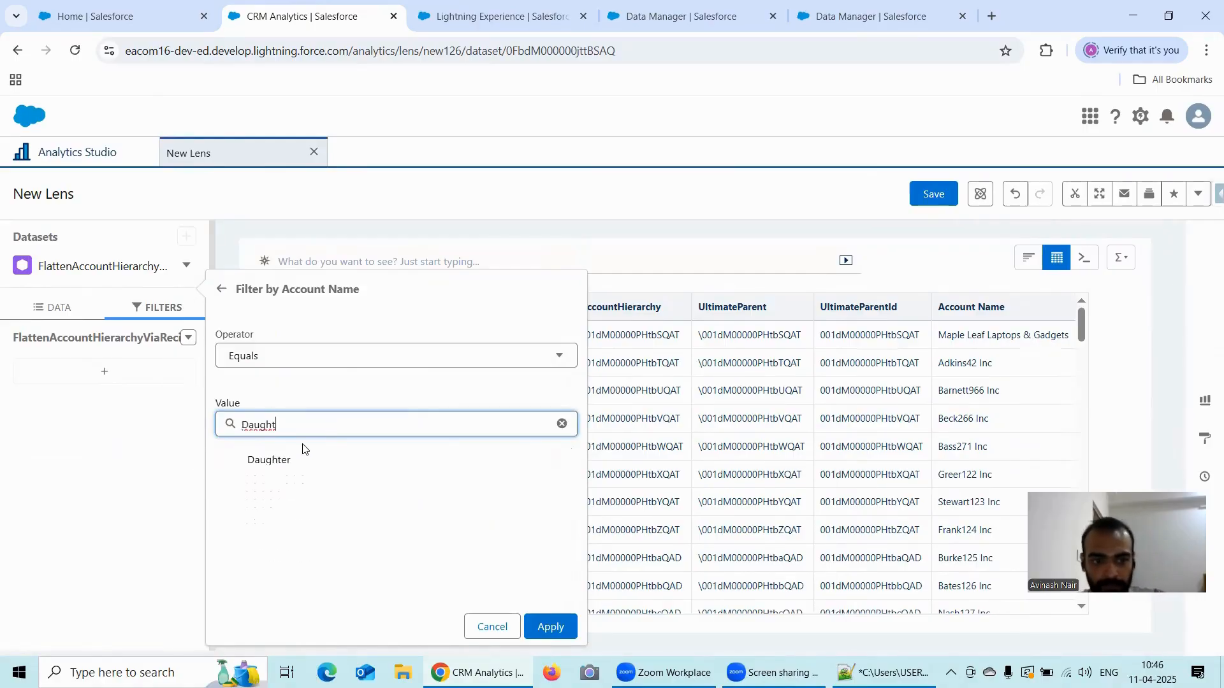
left_click(298, 460)
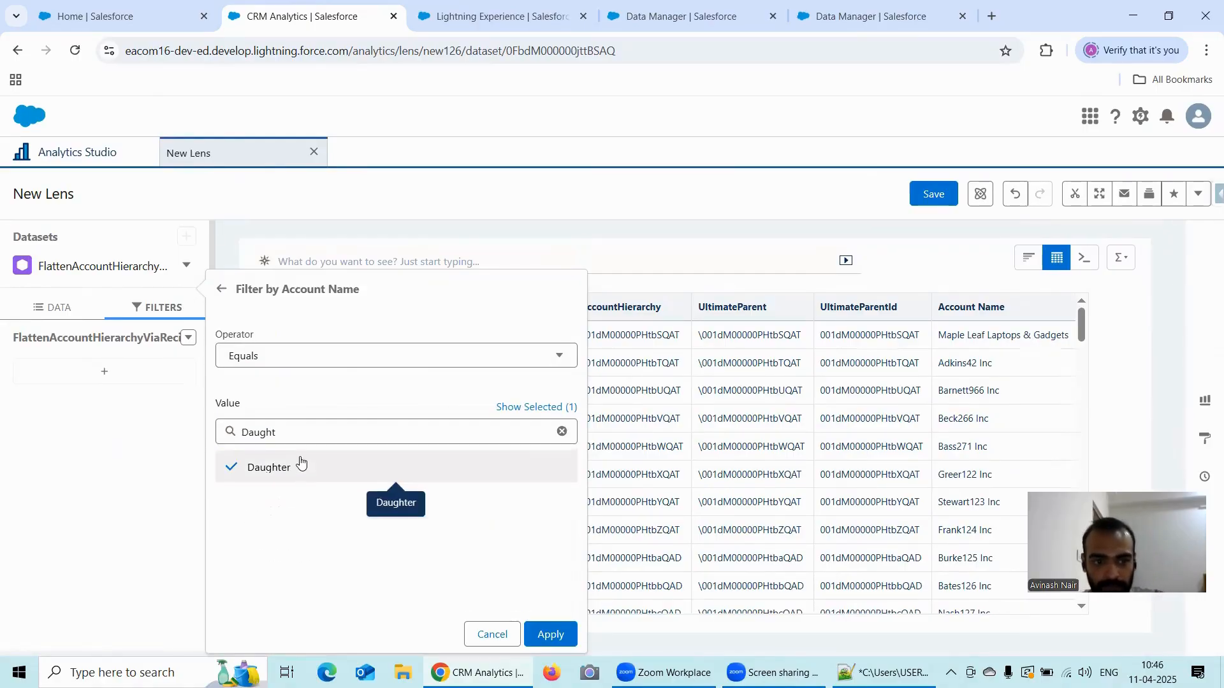
left_click(546, 634)
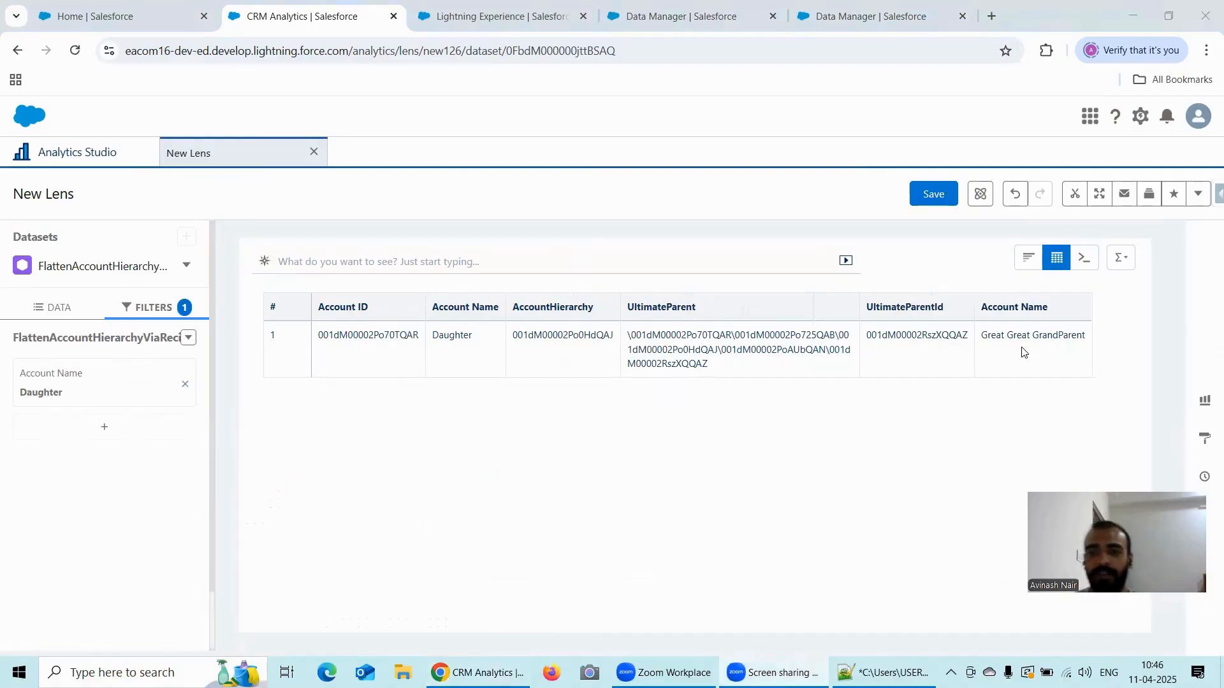
- Find Accounts through the App Launcher in the Salesforce Setup page and open the Great Great GrandParent account record
left_click(141, 27)
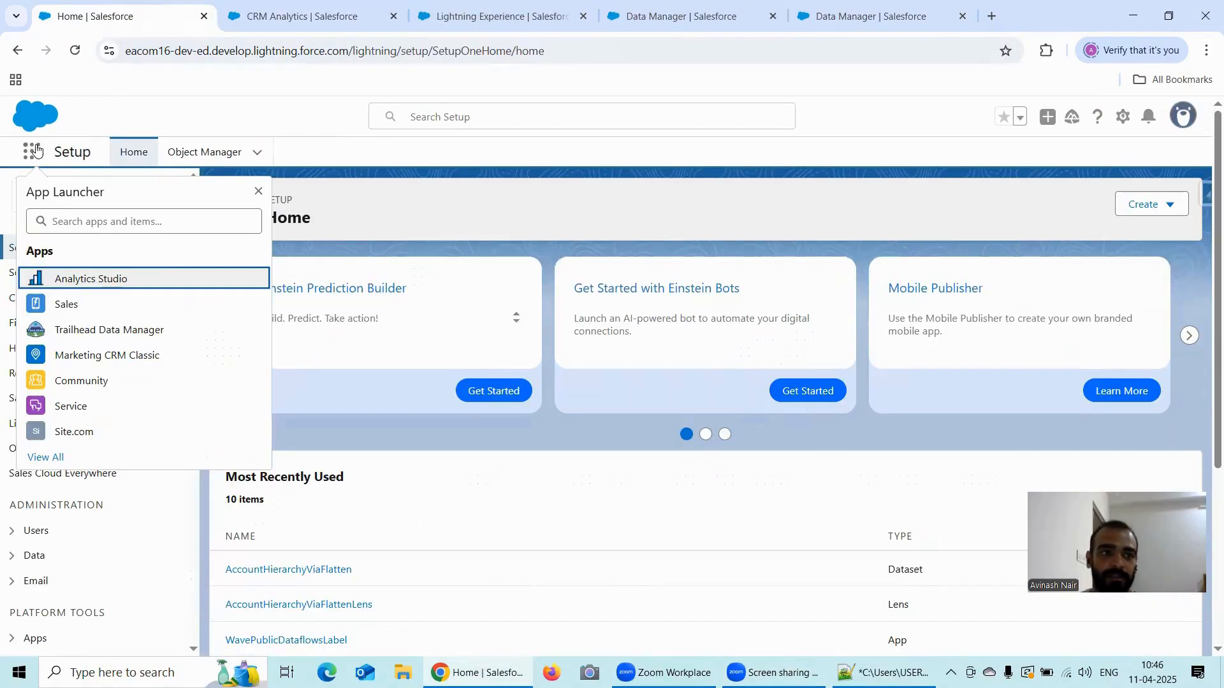
left_click(89, 227)
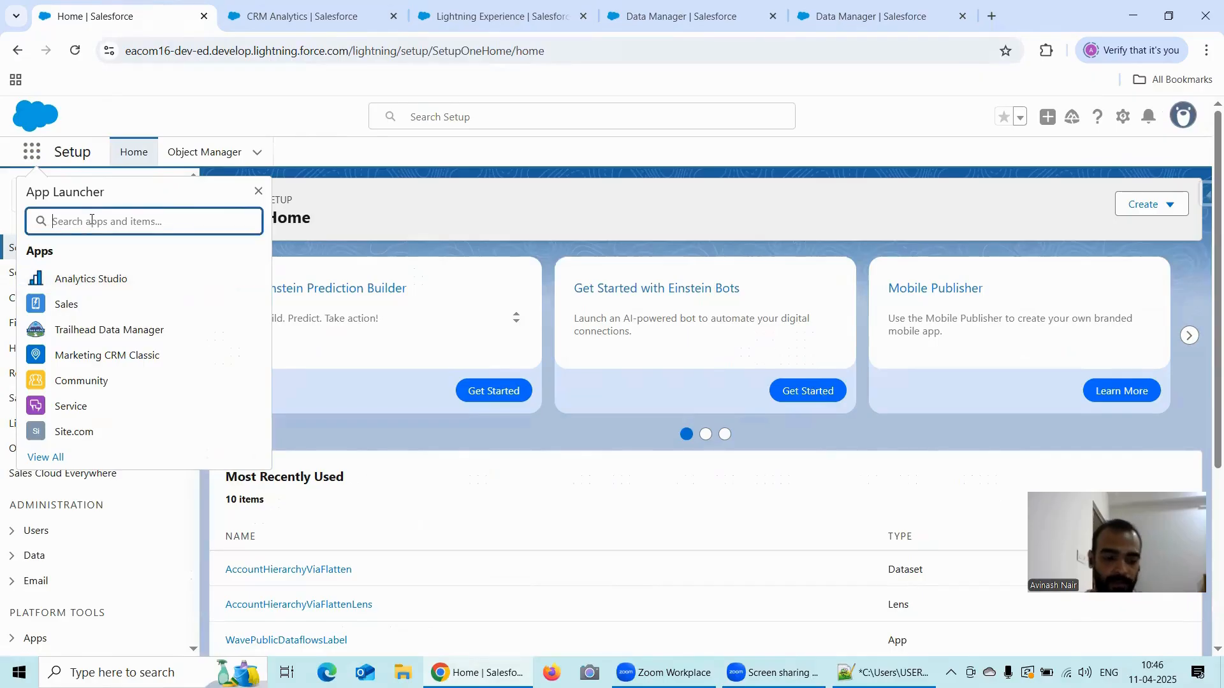
type("Acc")
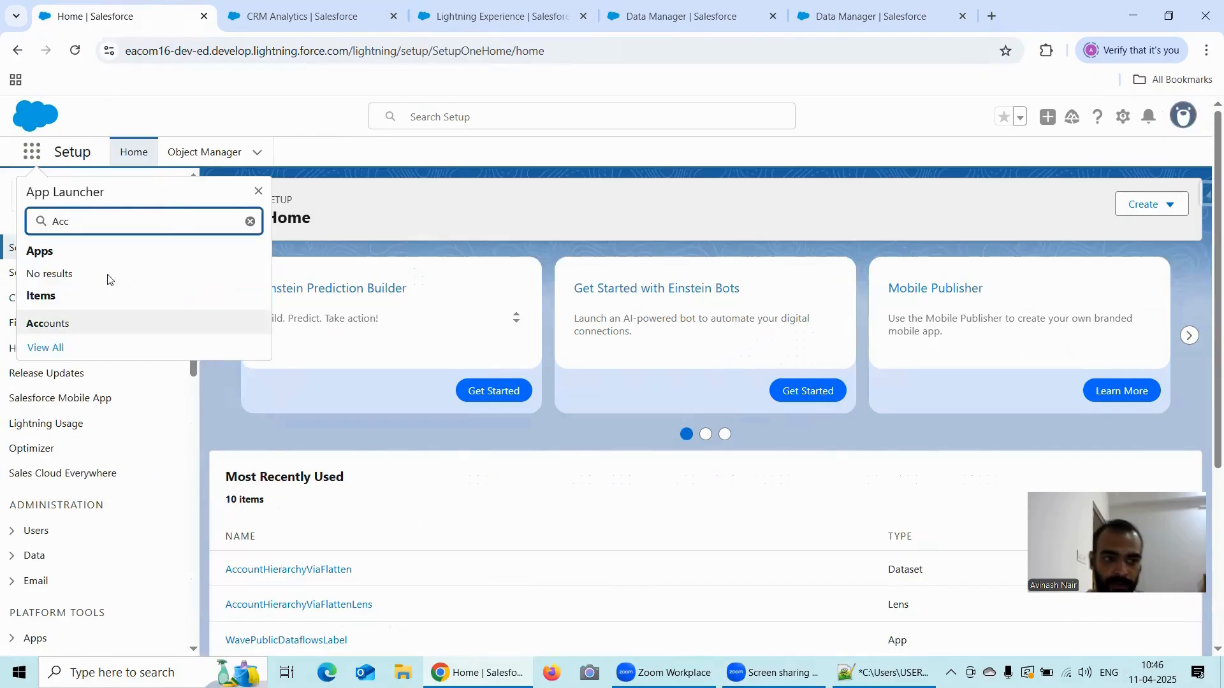
left_click(109, 323)
right_click(111, 322)
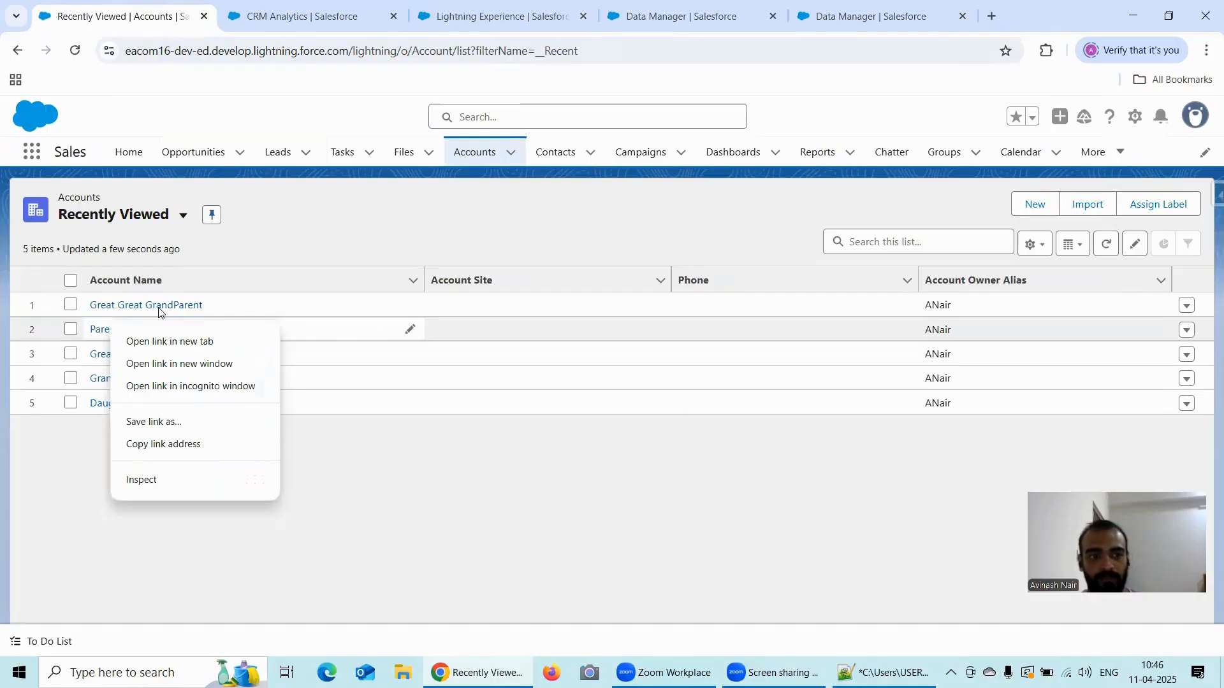
left_click(161, 311)
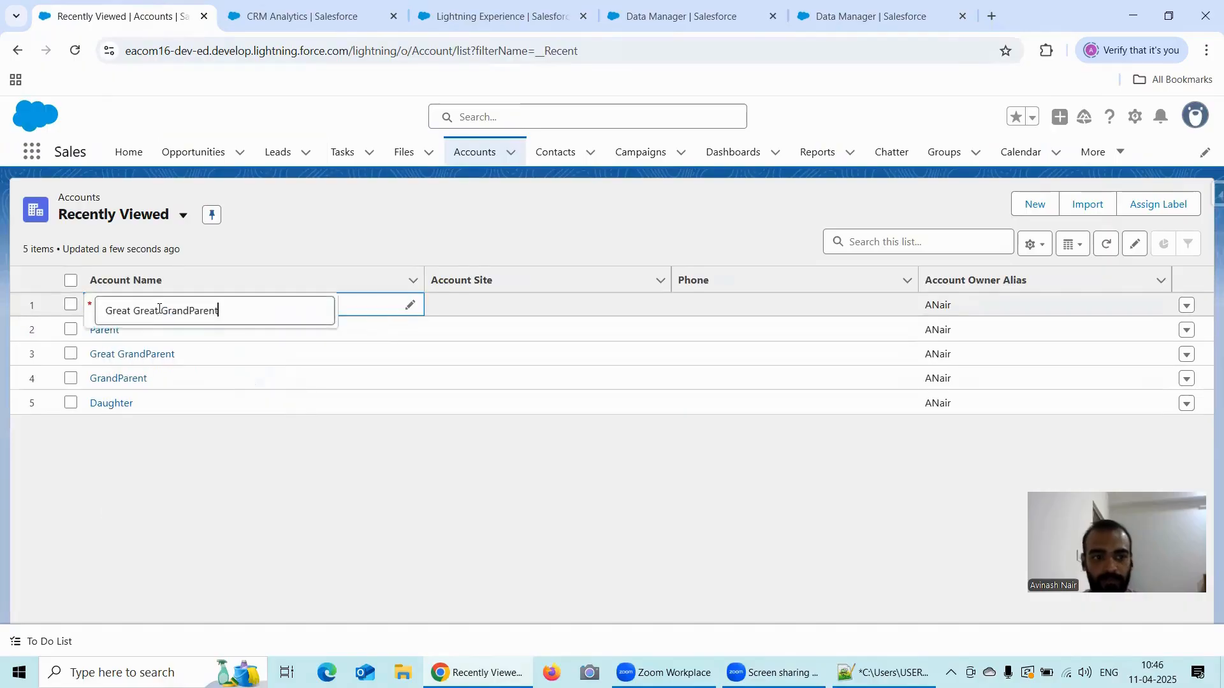
left_click(182, 311)
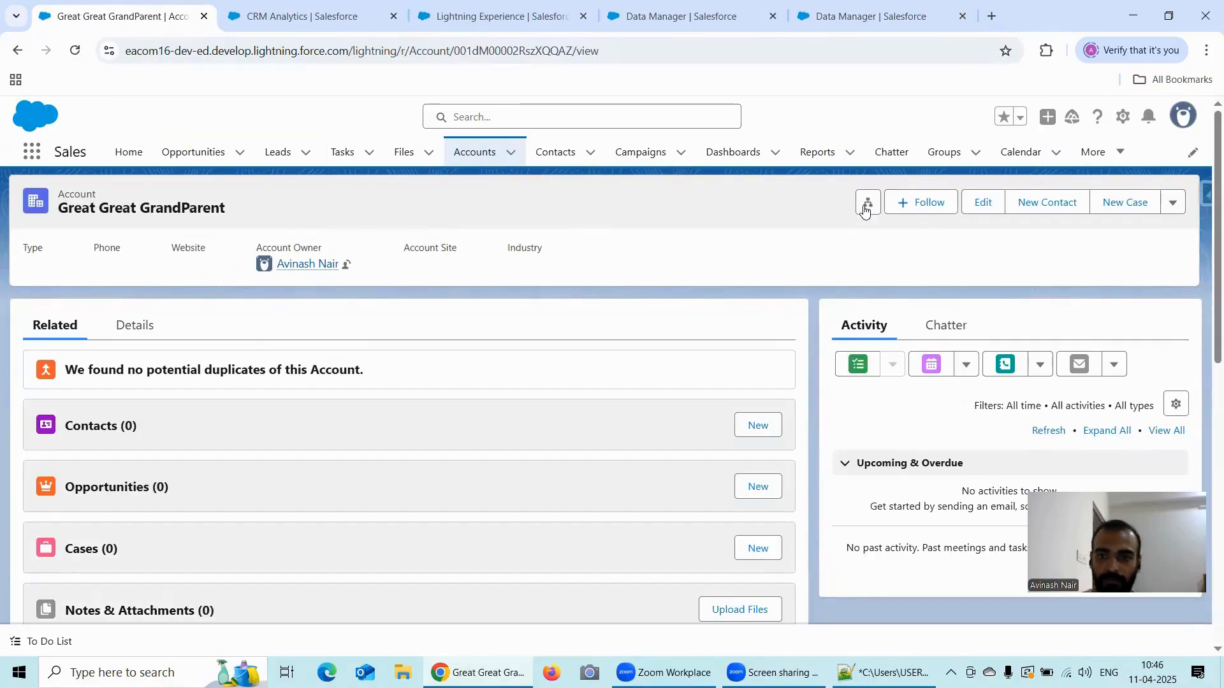
- View the Great Great GrandParent account's hierarchy and expand every level down to Daughter
left_click(870, 205)
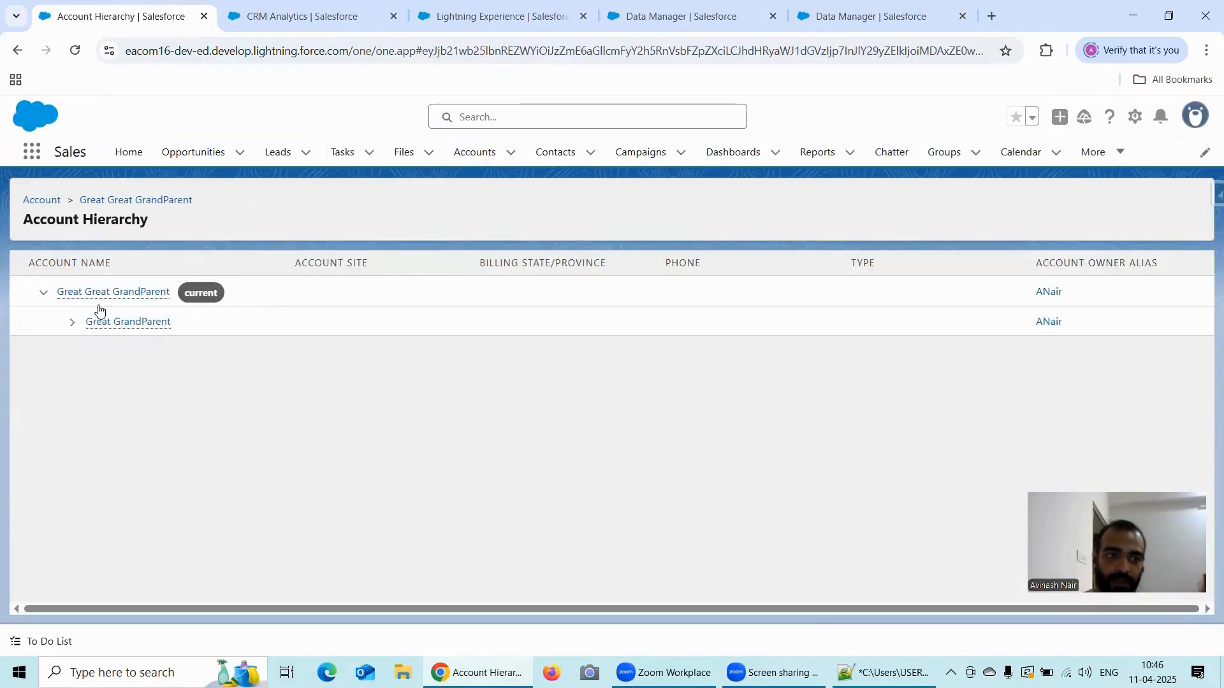
left_click(72, 322)
left_click(101, 351)
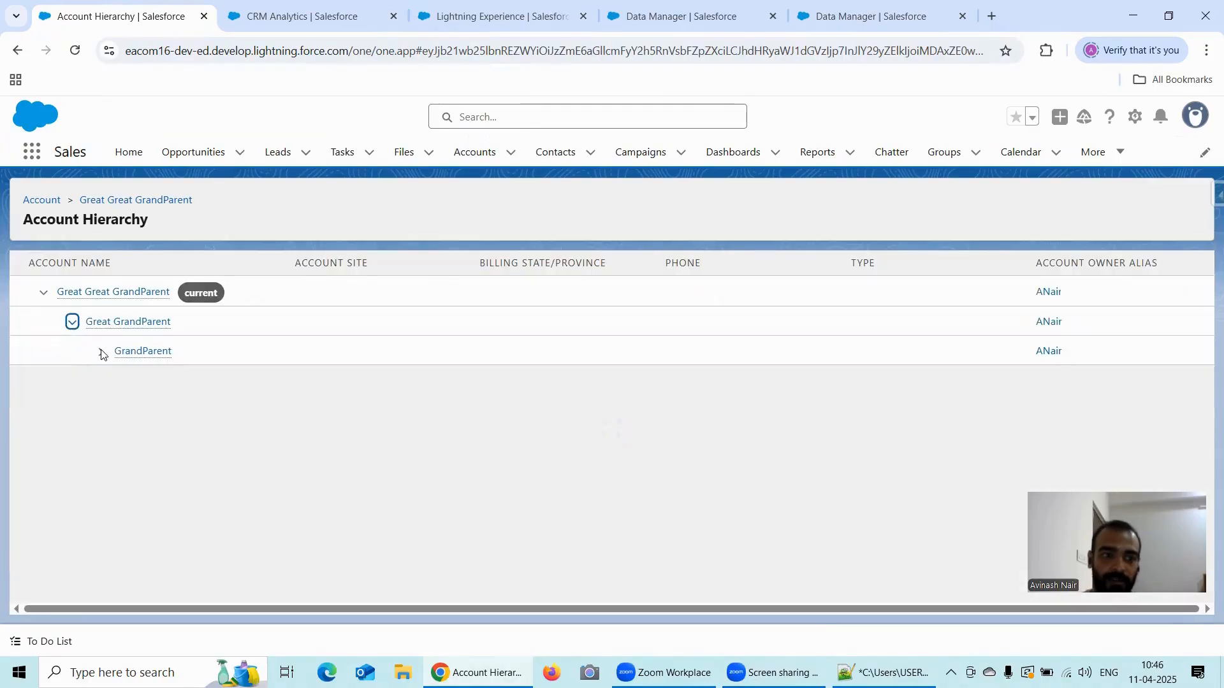
left_click(130, 381)
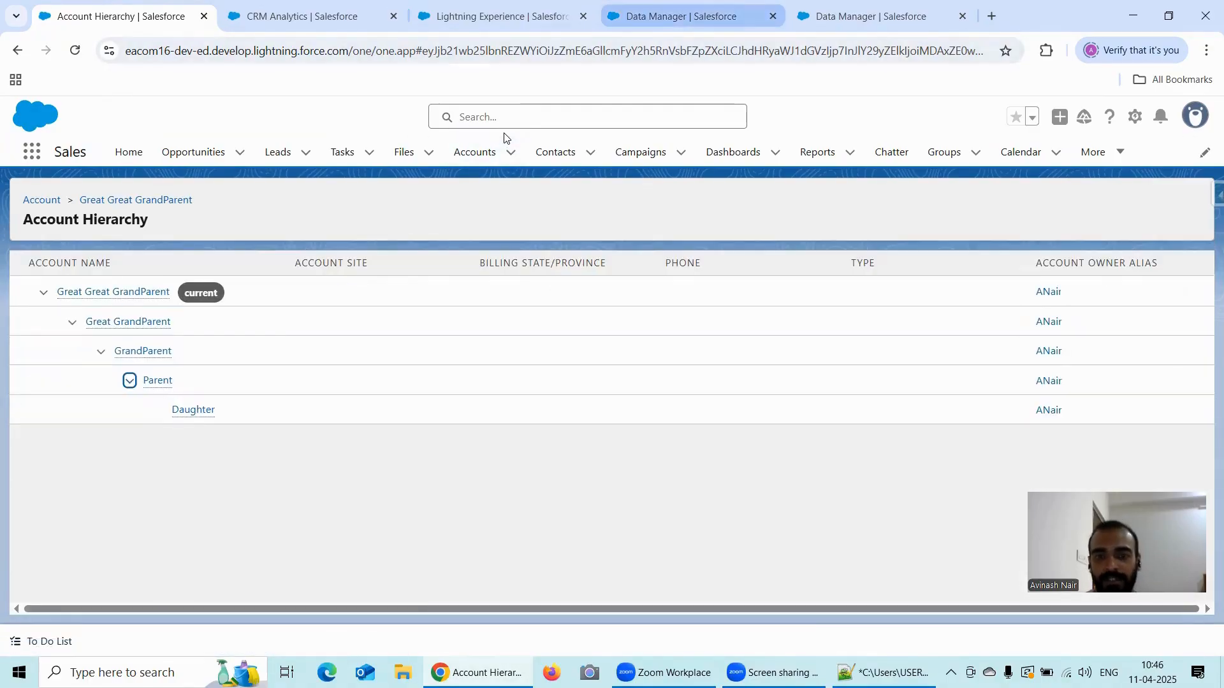
- Return to the unsaved lens and save it as UltimateParentViaFlattenInRecipe in the Recipe Dataset app
left_click(689, 17)
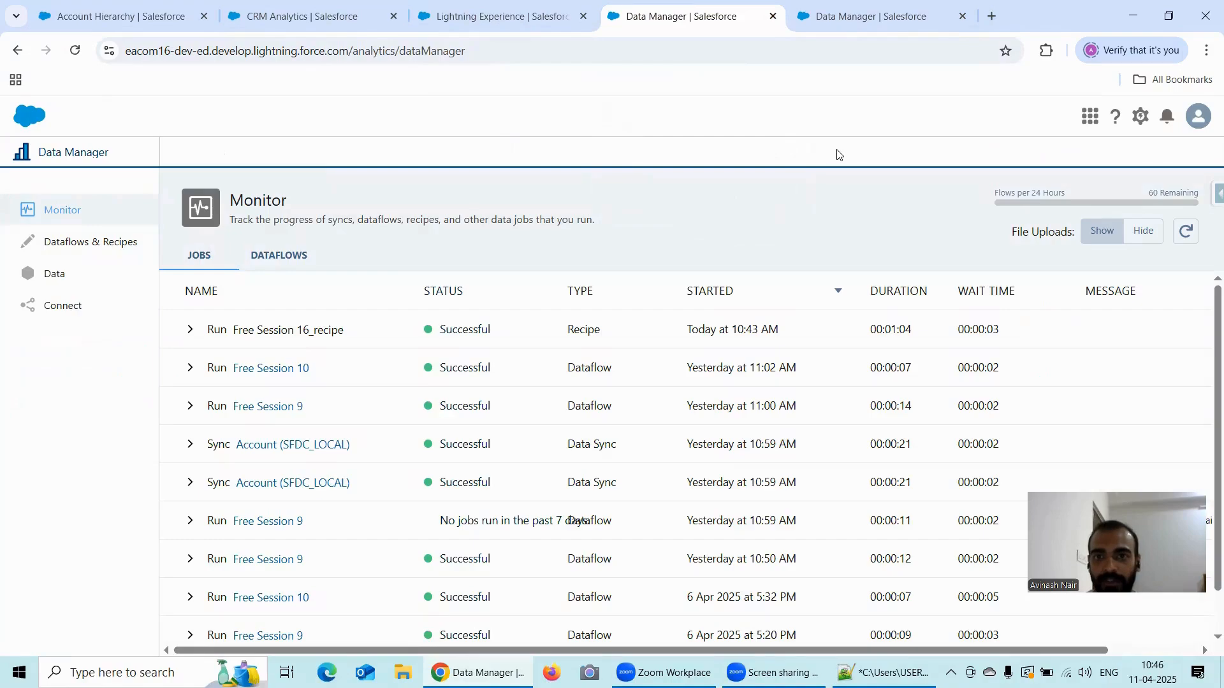
left_click(283, 18)
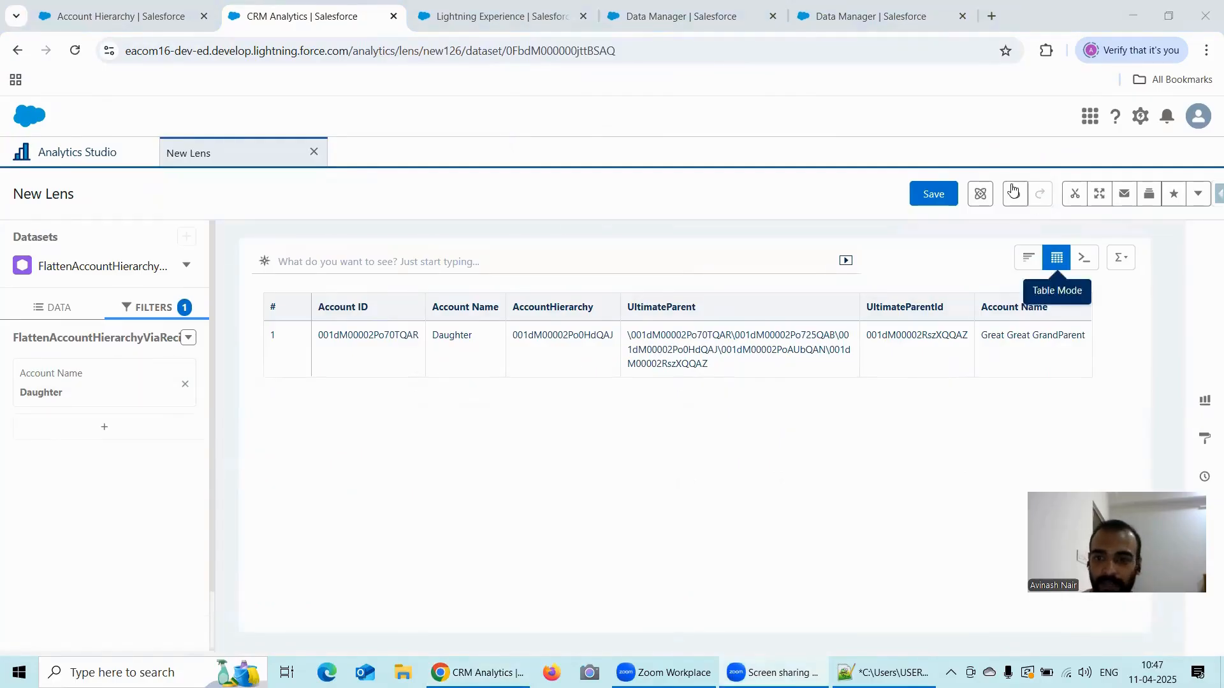
left_click(944, 194)
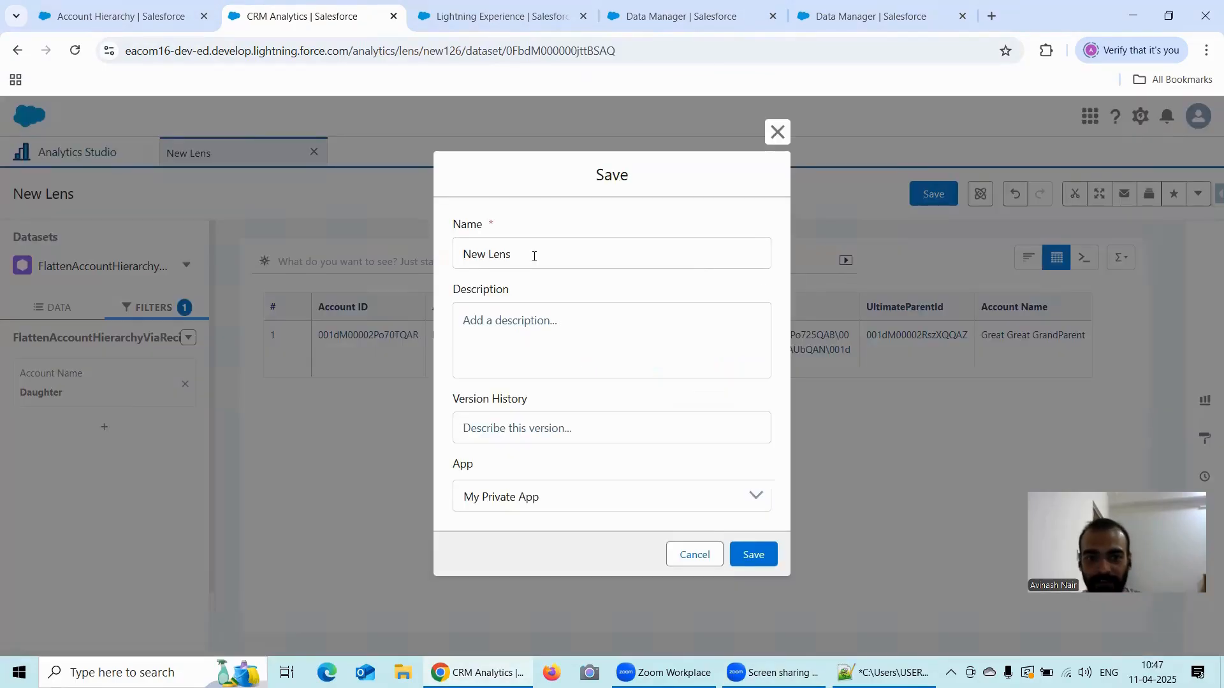
triple_click(534, 256)
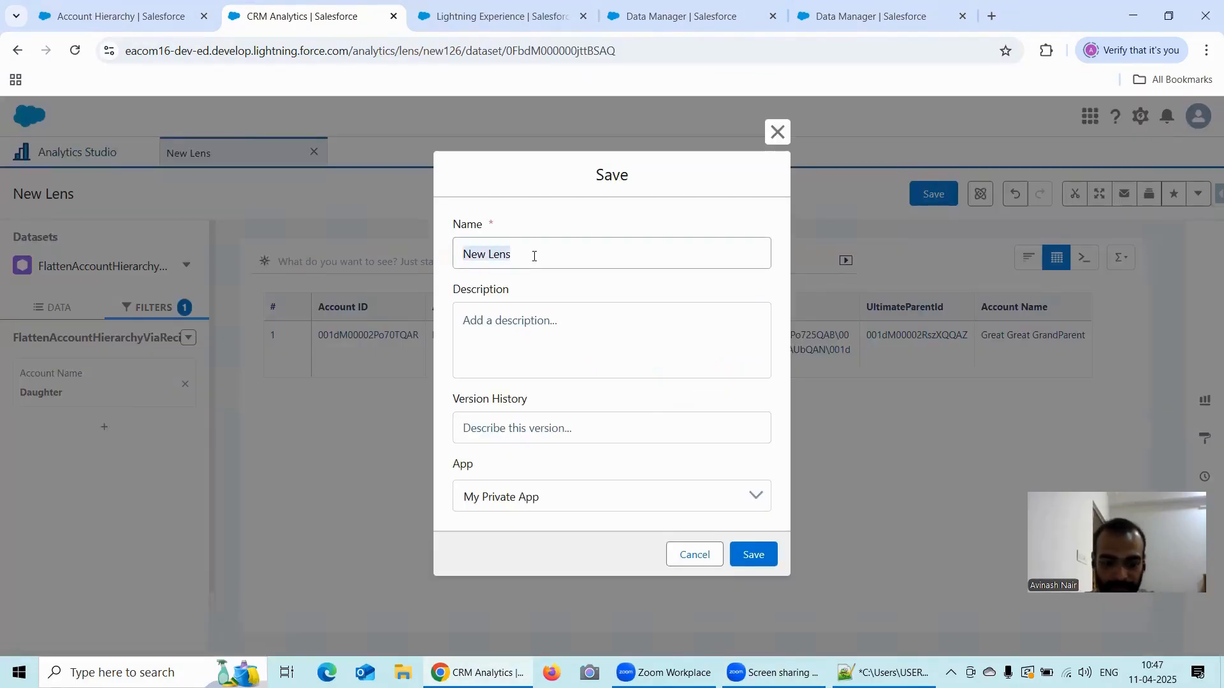
type("Ultimate")
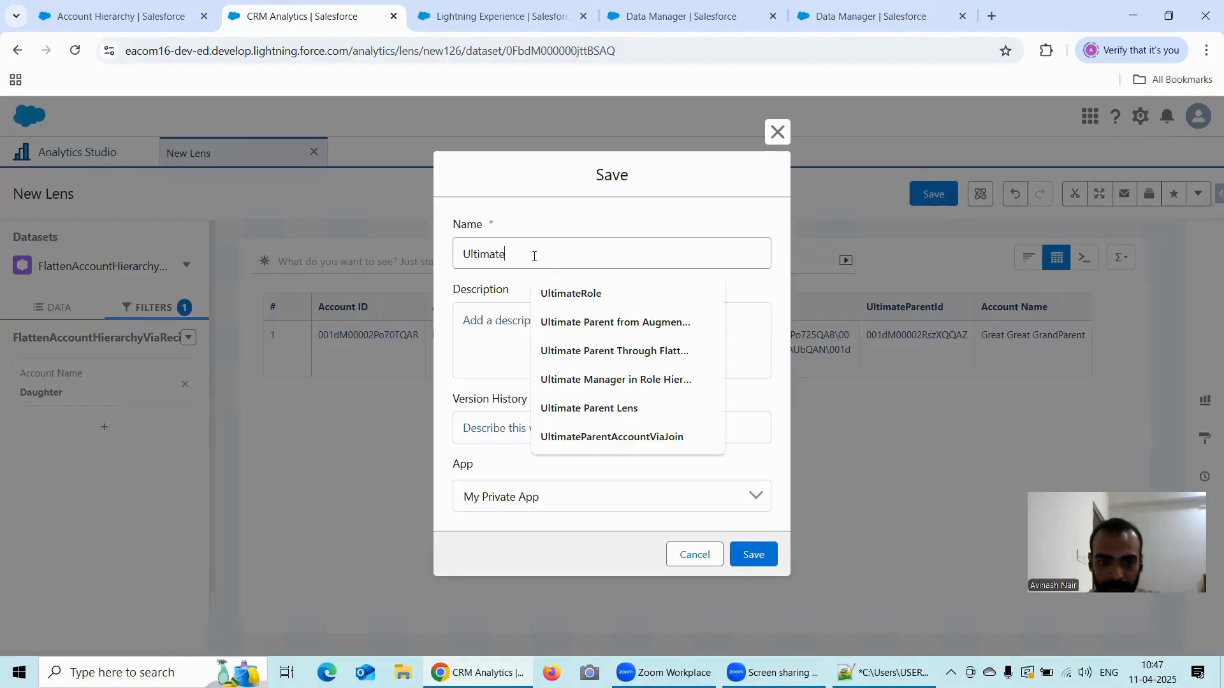
type("Paren")
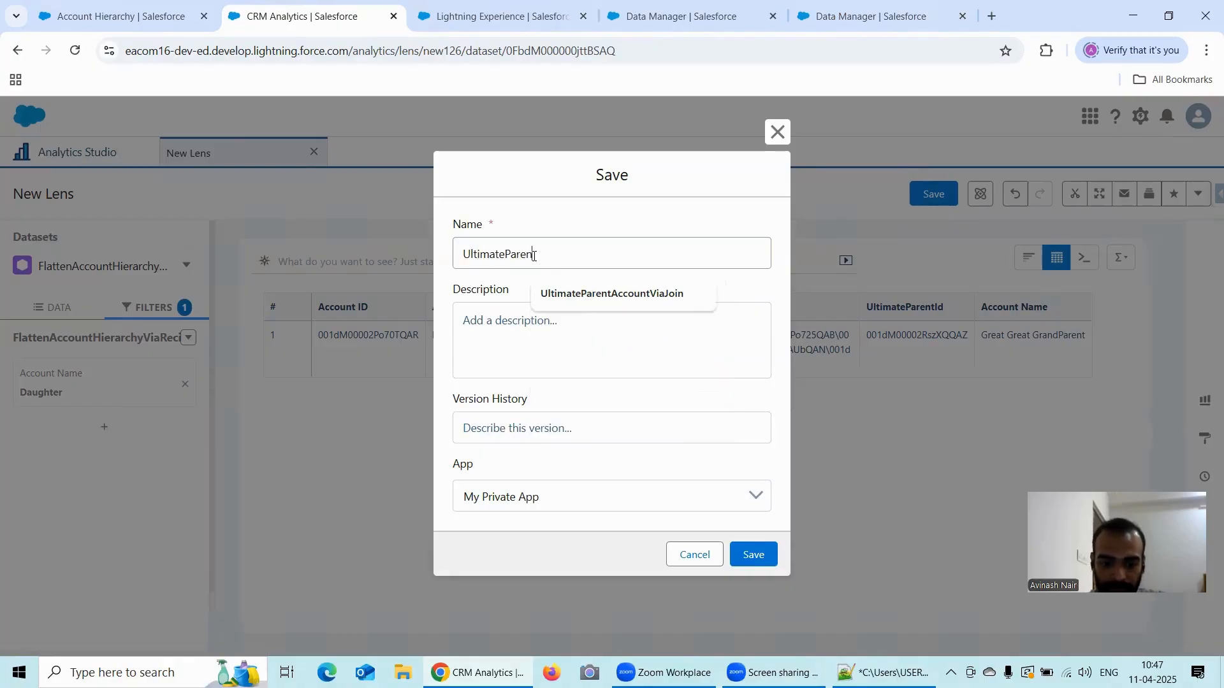
type("tV")
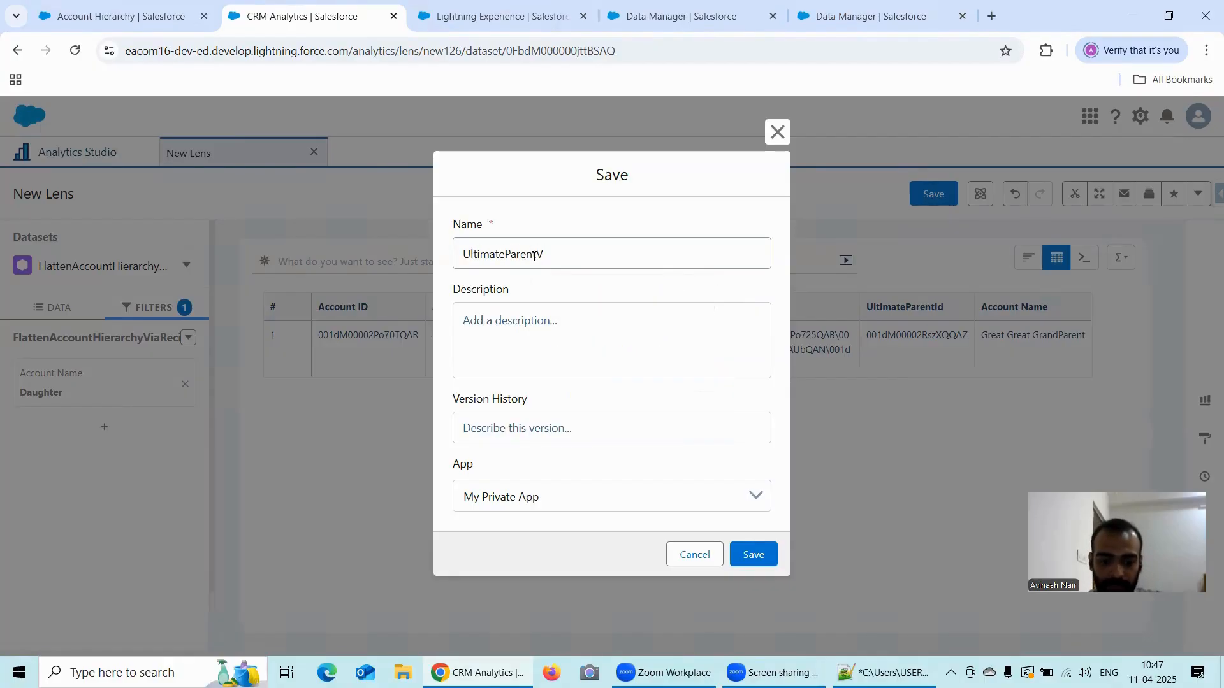
type("iaFlattenInRecipe")
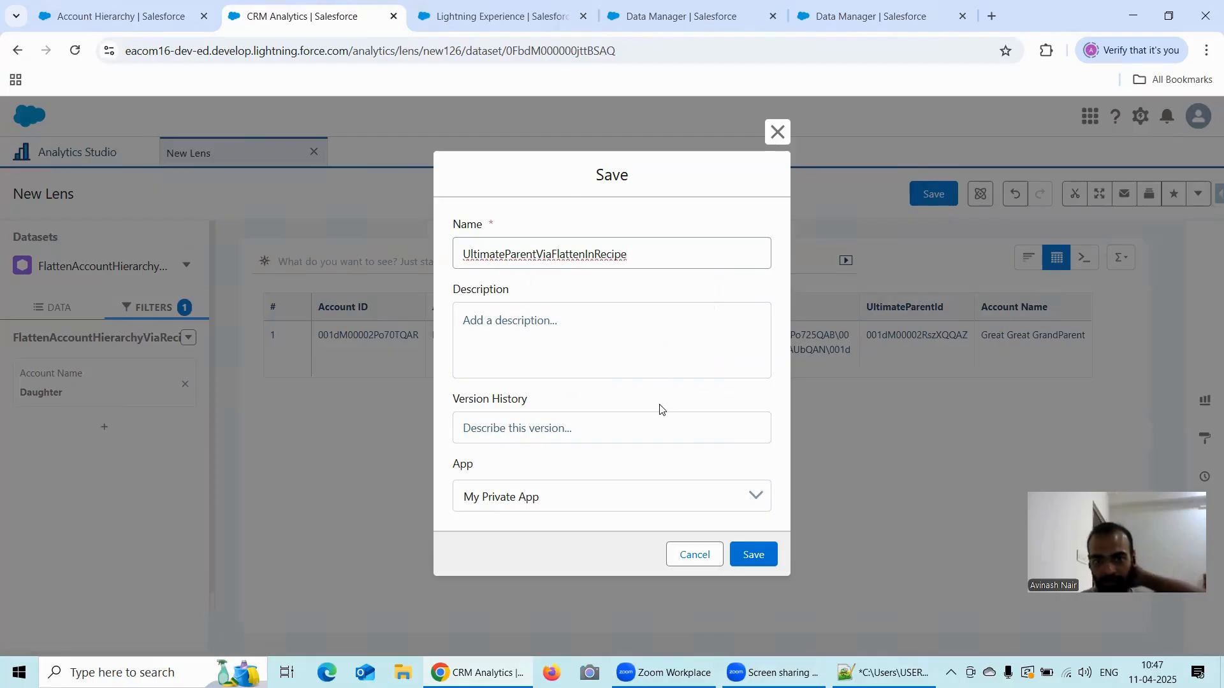
left_click(638, 492)
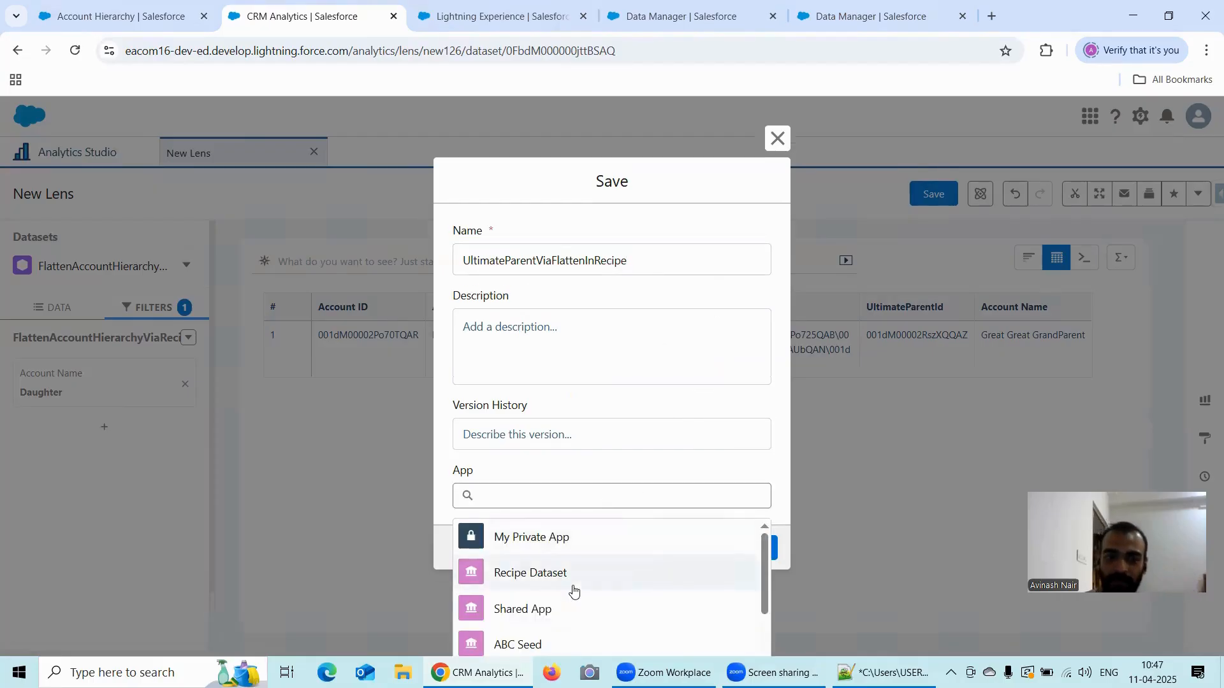
left_click(577, 574)
left_click(752, 555)
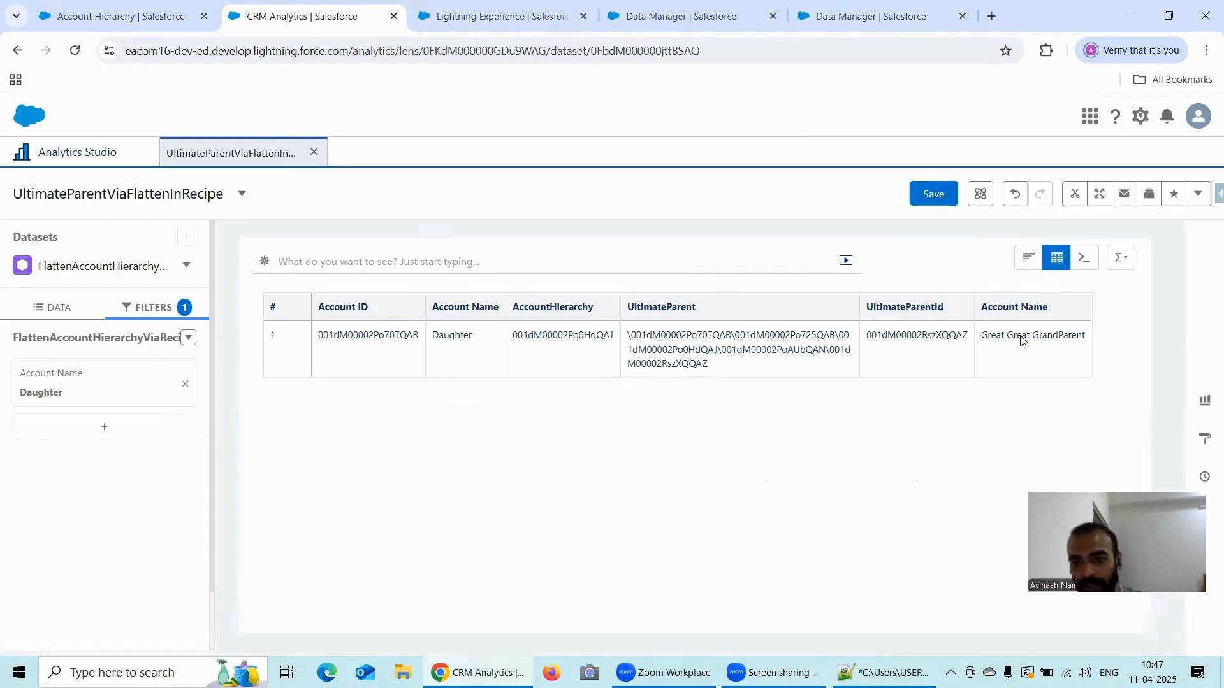
- Review the lens's column list and the UltimateParent substr notes in Notepad++, then return to the lens
left_click(66, 311)
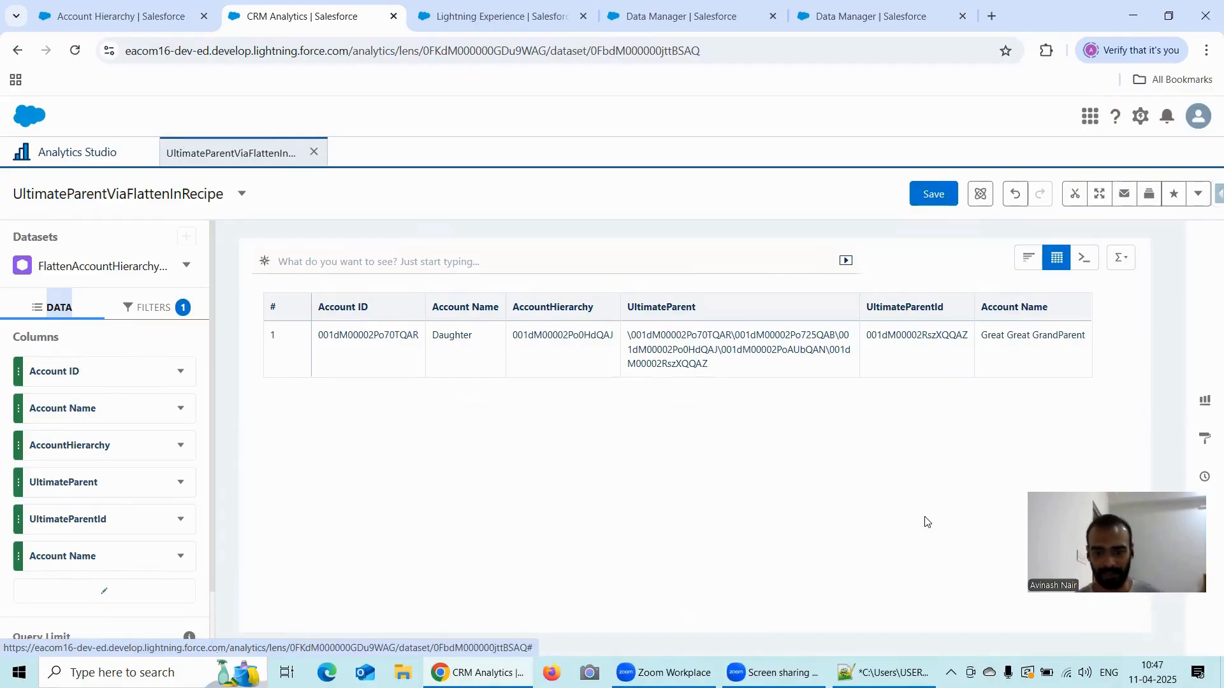
left_click(886, 672)
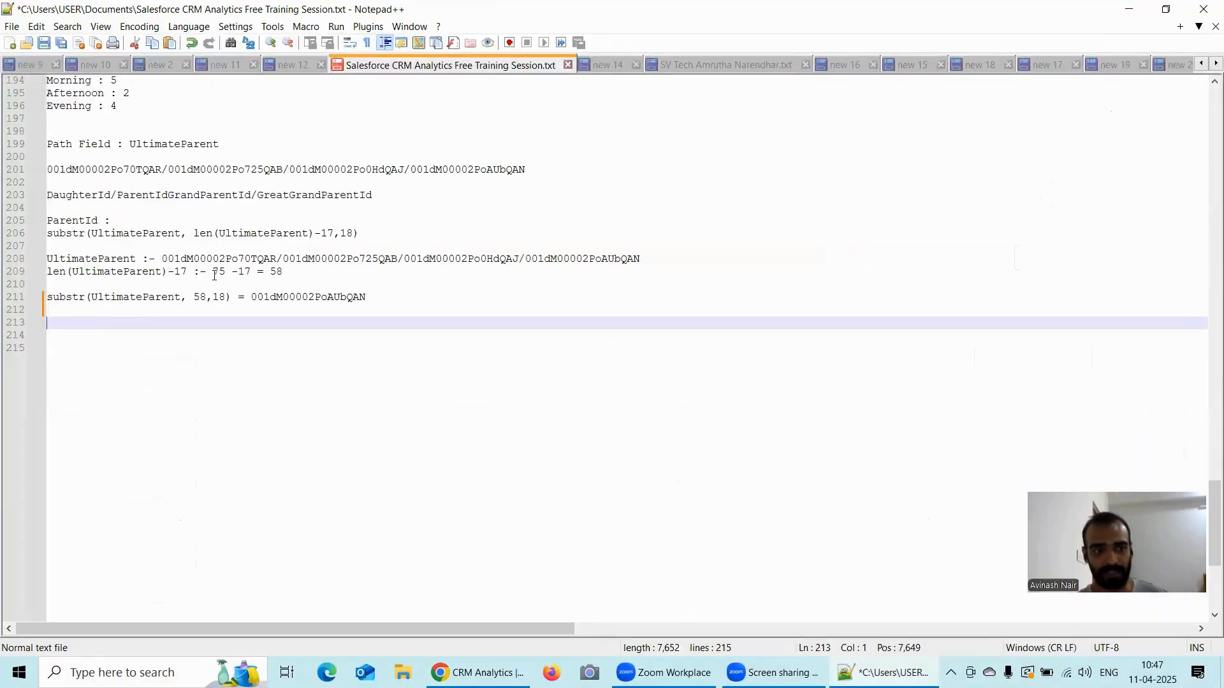
scroll(214, 275, "up", 1)
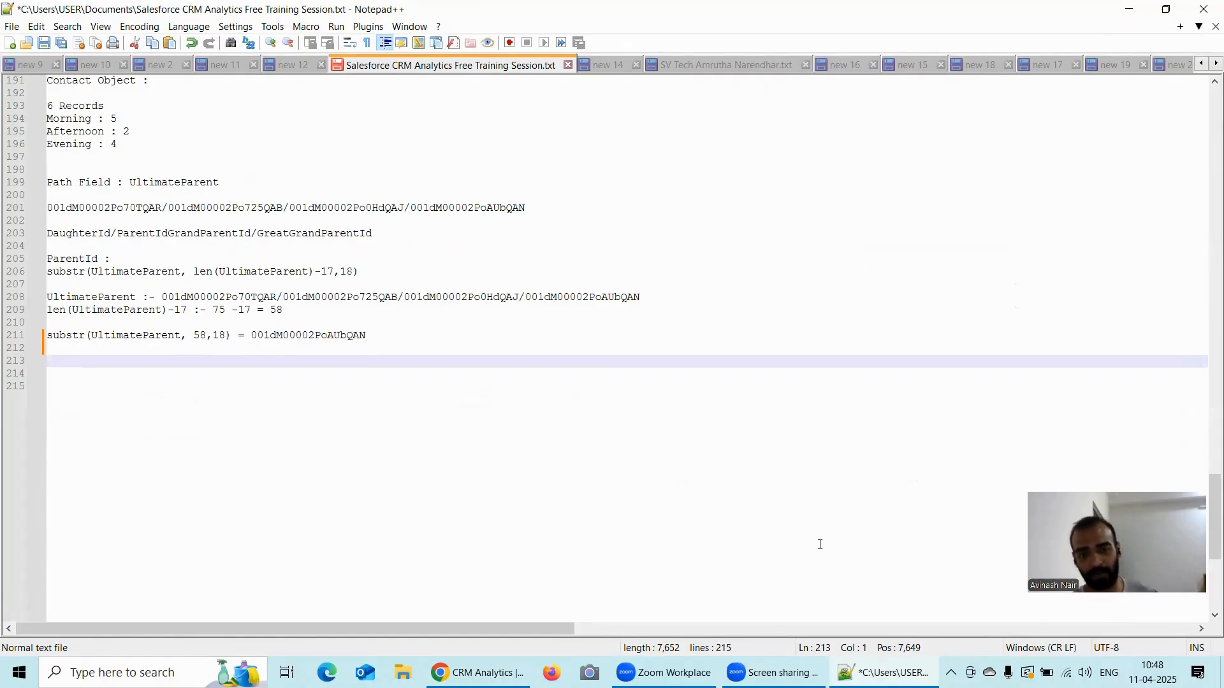
left_click(481, 672)
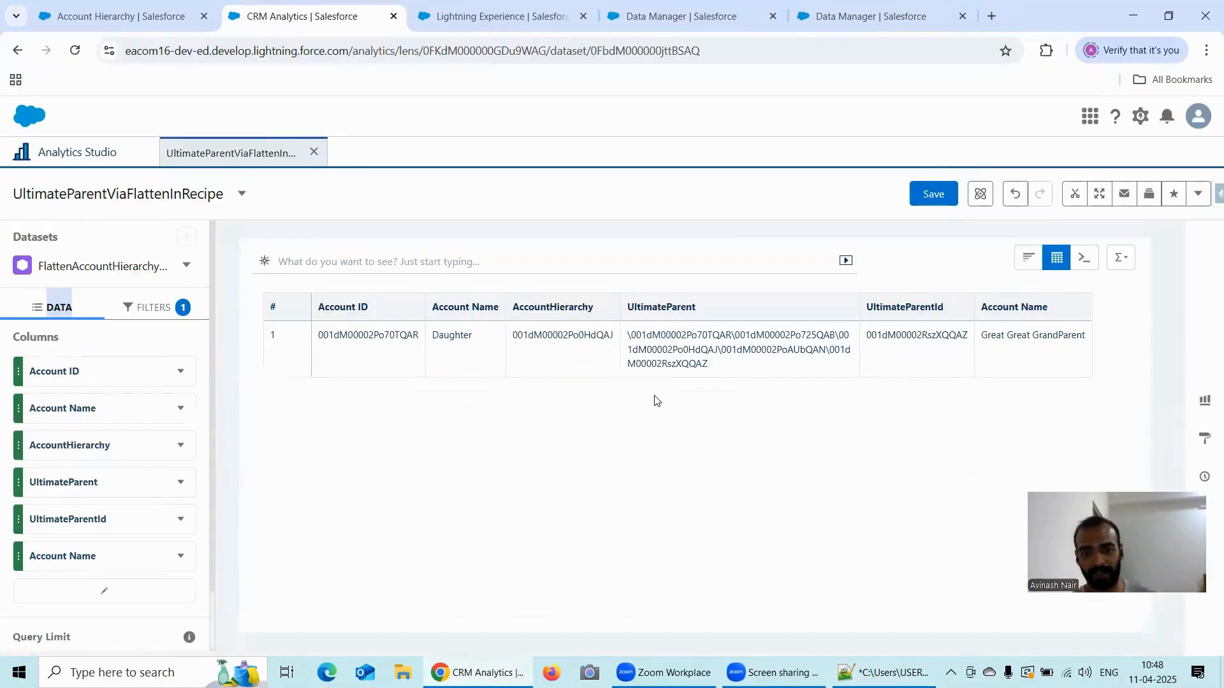
- Copy the full UltimateParent path of the Daughter record from the lens table
left_click(627, 339)
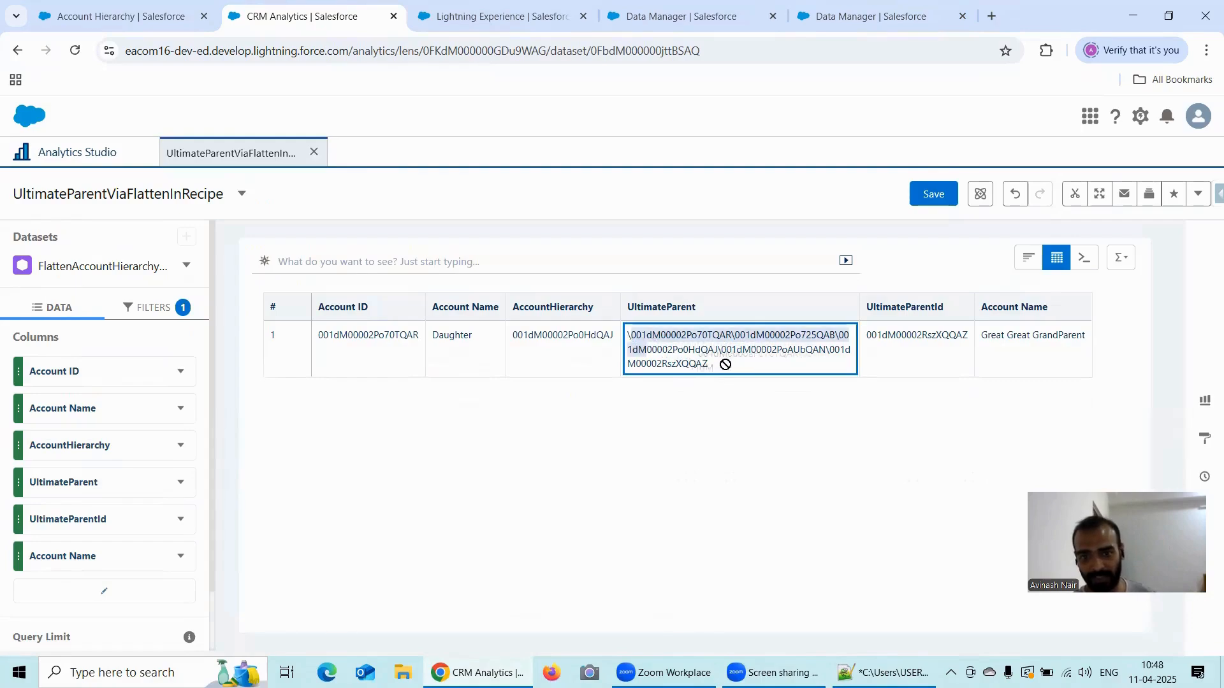
left_click(883, 672)
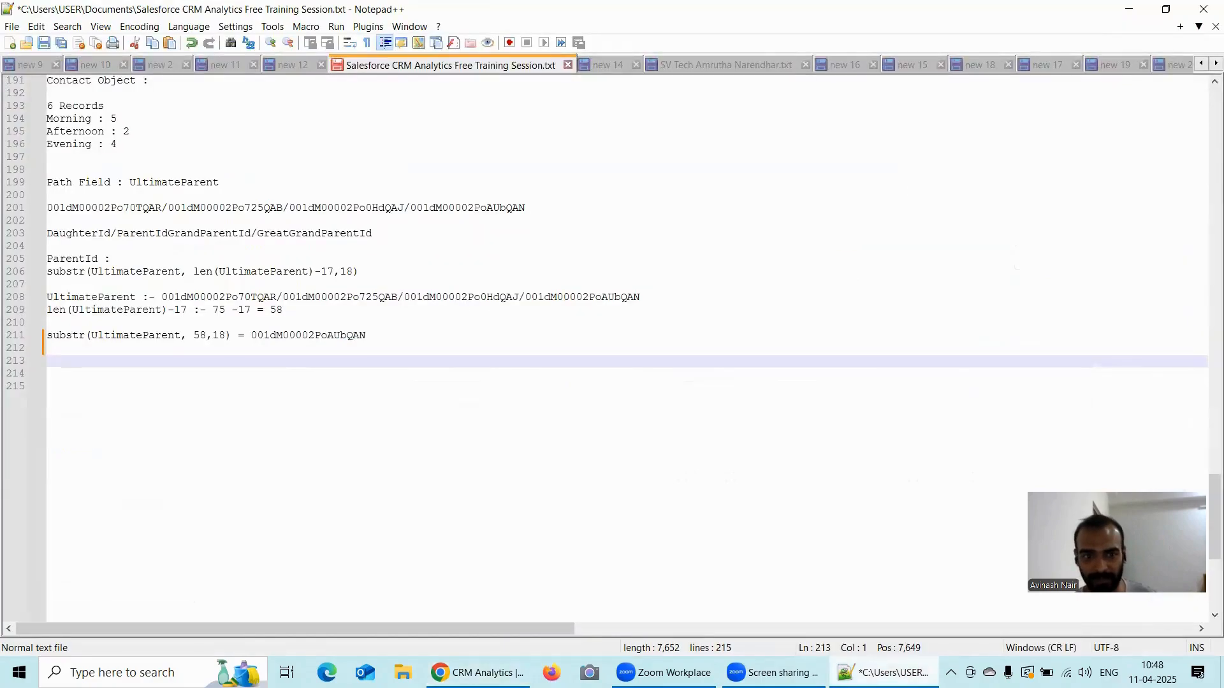
key("alt+Tab")
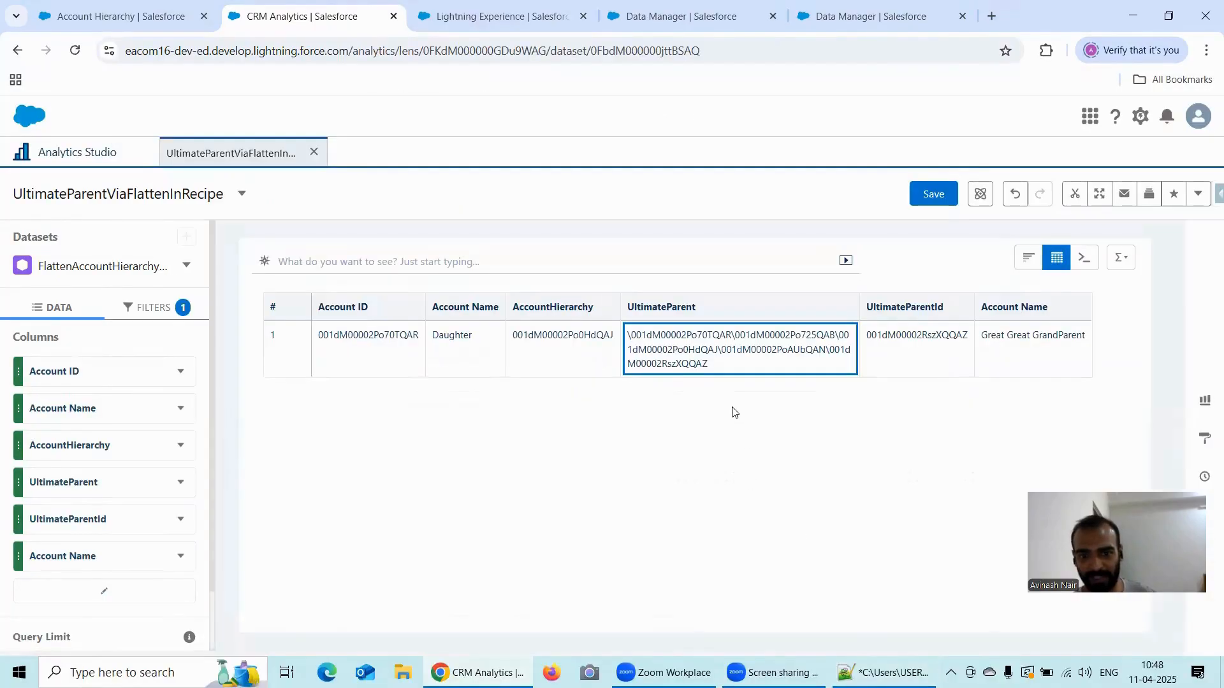
left_click_drag(714, 368, 619, 340)
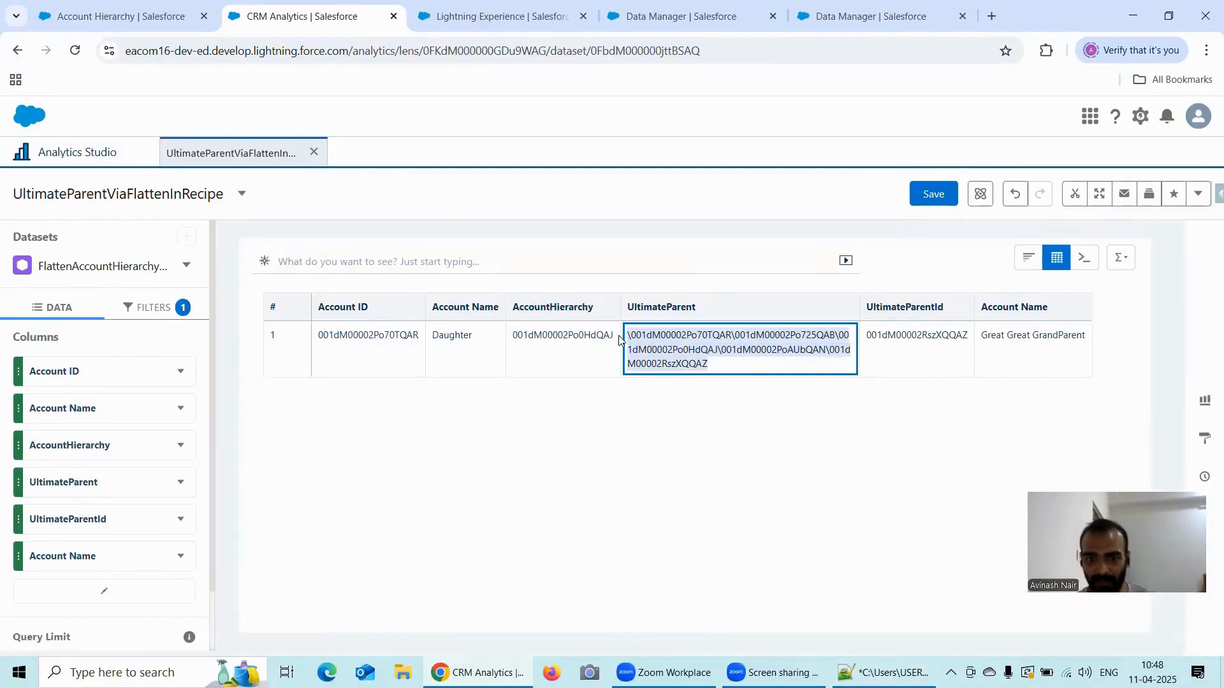
left_click(618, 340)
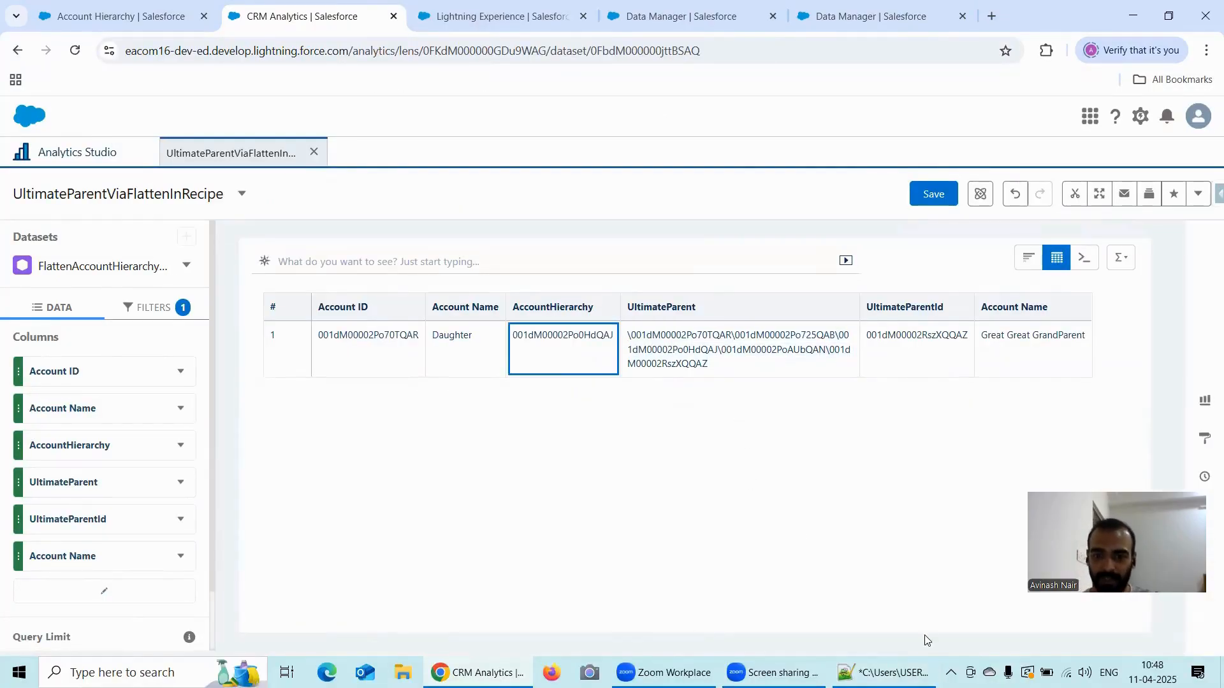
- Switch to the Notepad++ notes and add an "In Recipe :" heading with "UltimateParent" on the line below, below the substr example
left_click(861, 670)
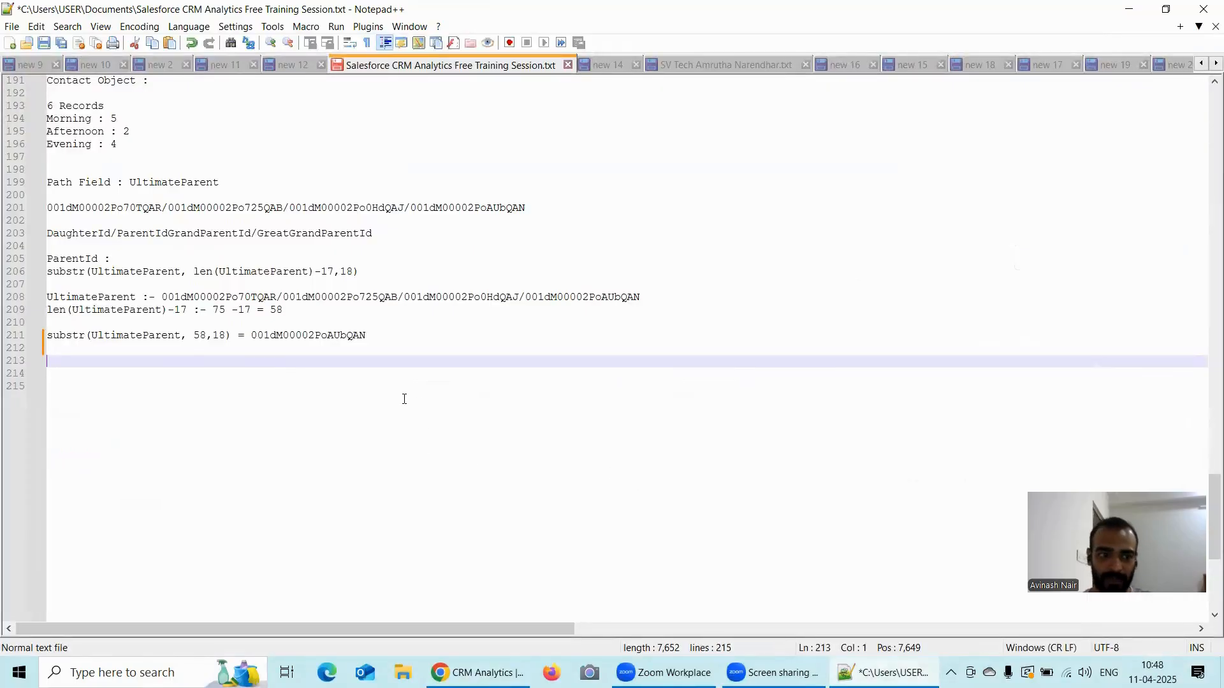
type("I")
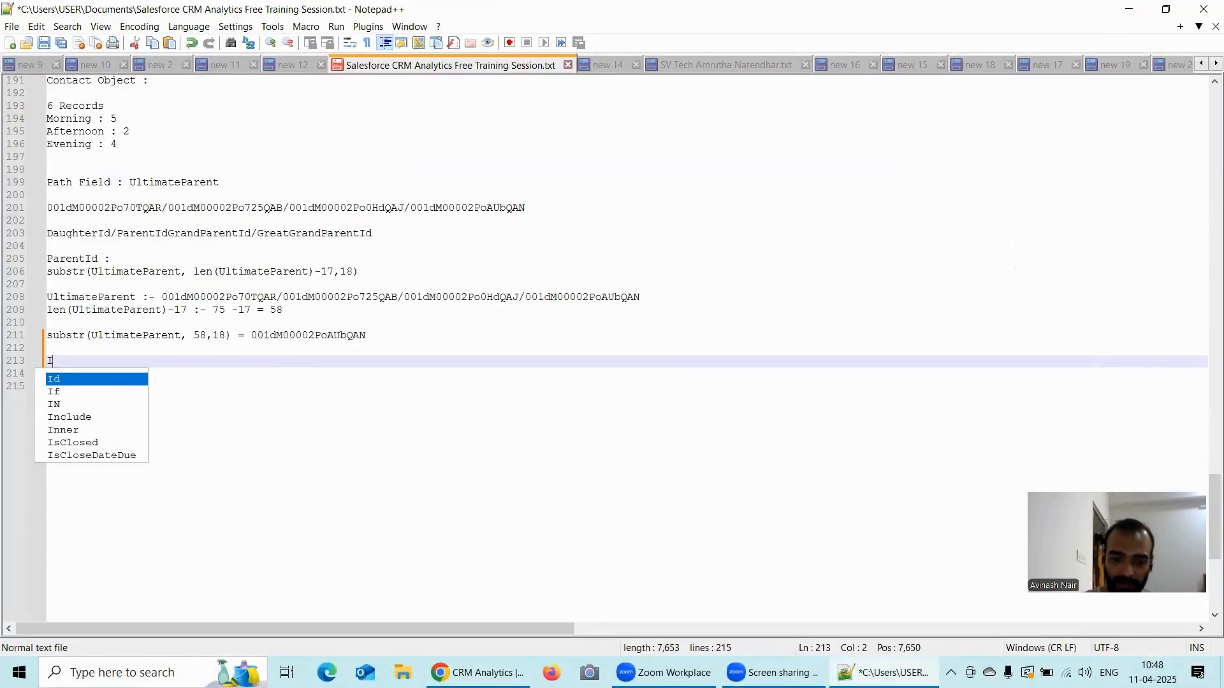
type("n Recipe :")
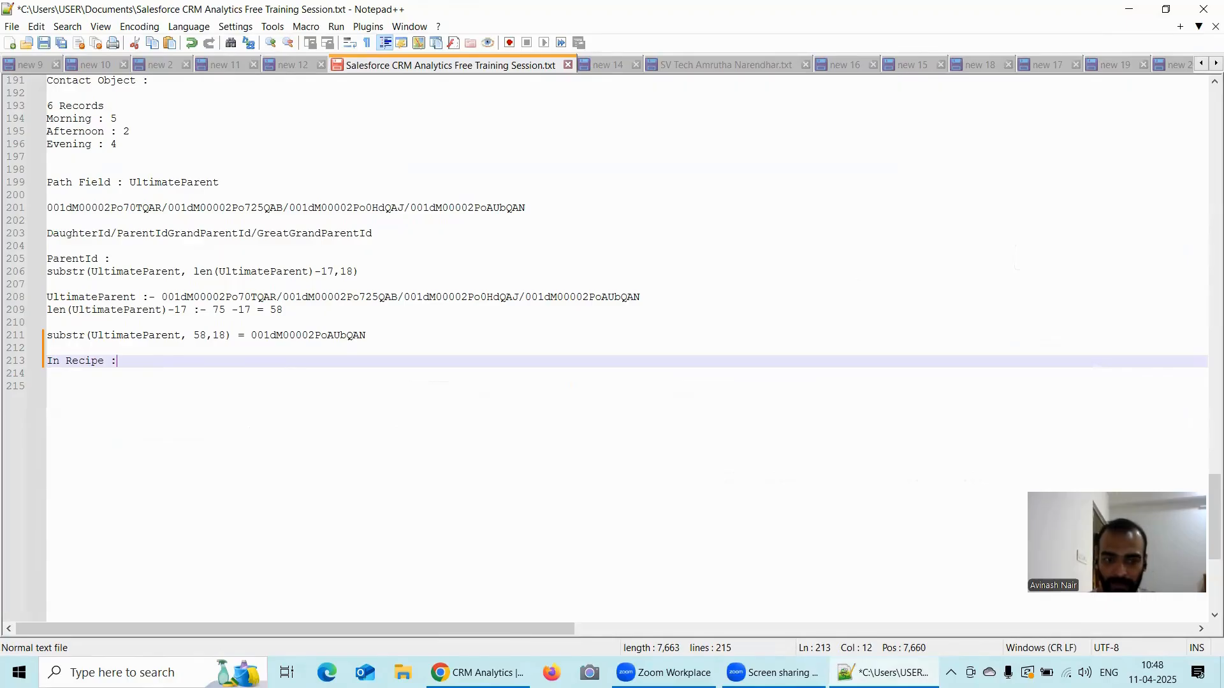
key("Return")
type("Ultimate")
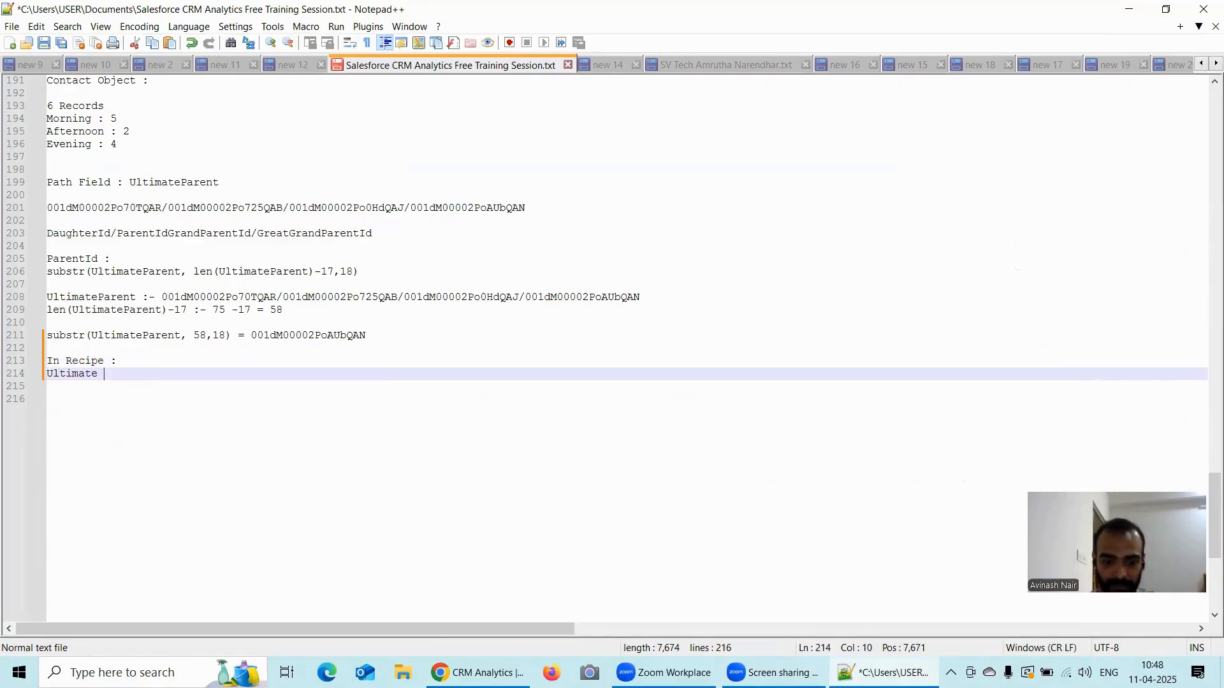
type(" Parent")
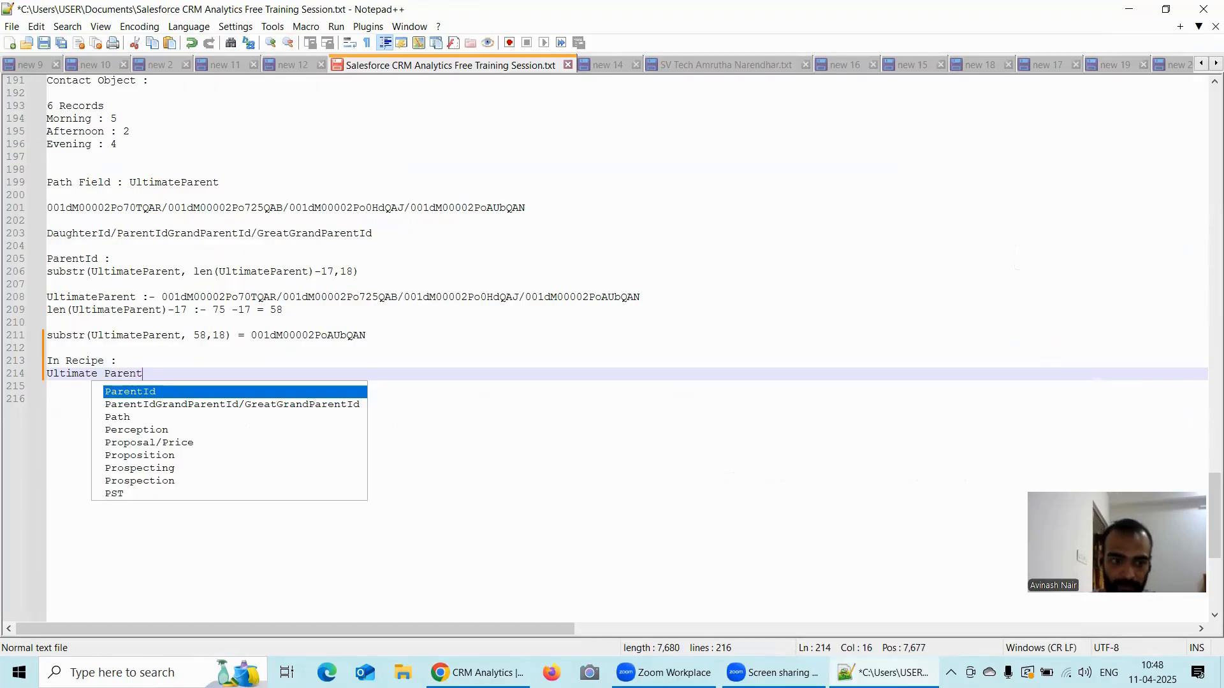
key("Escape")
key("Left")
key("Left")
key("Left")
key("Left")
key("Left")
key("Left")
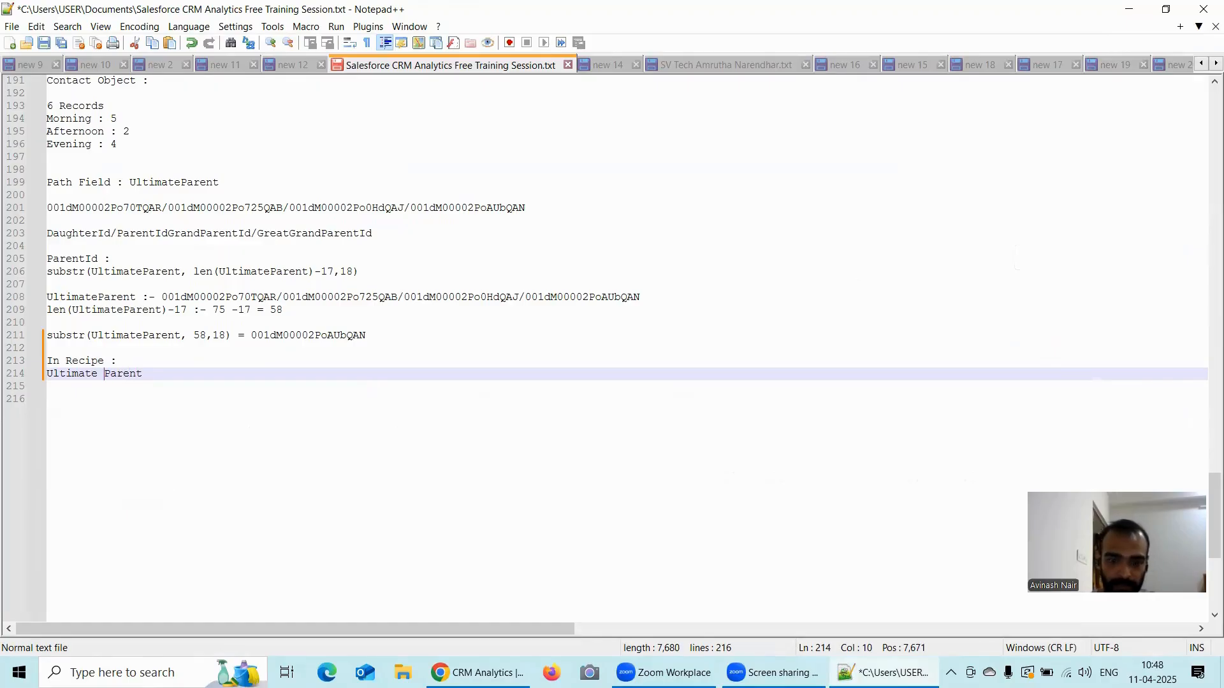
key("BackSpace")
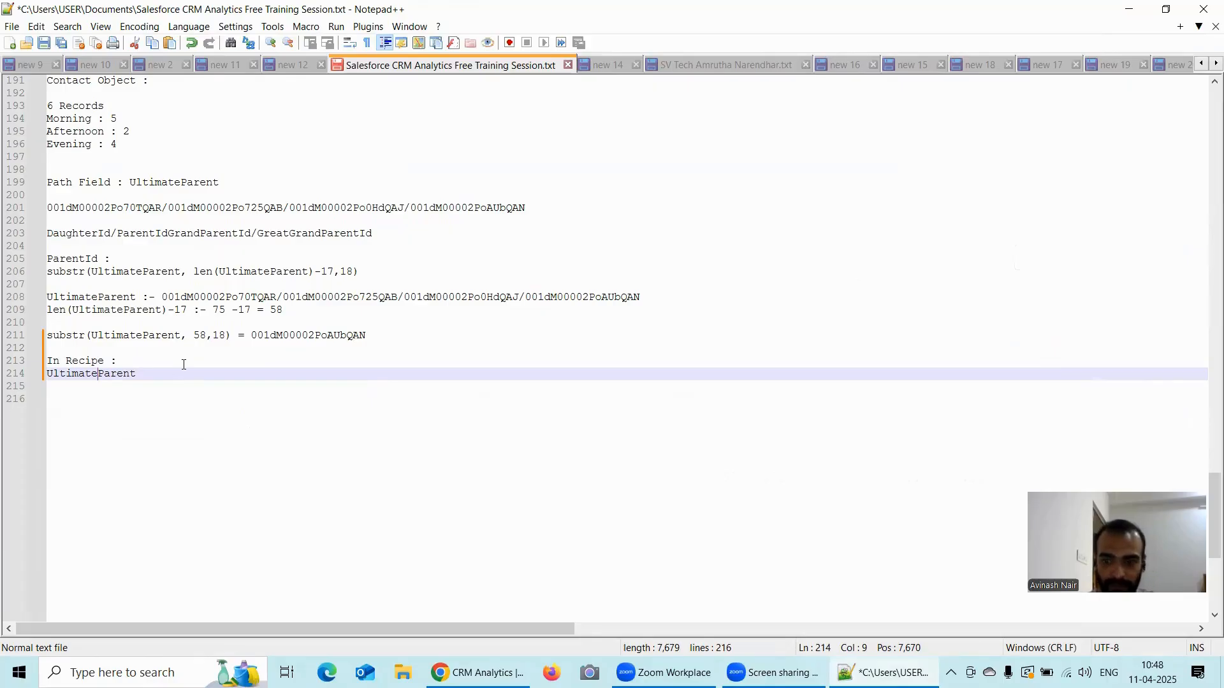
double_click(186, 369)
type(":")
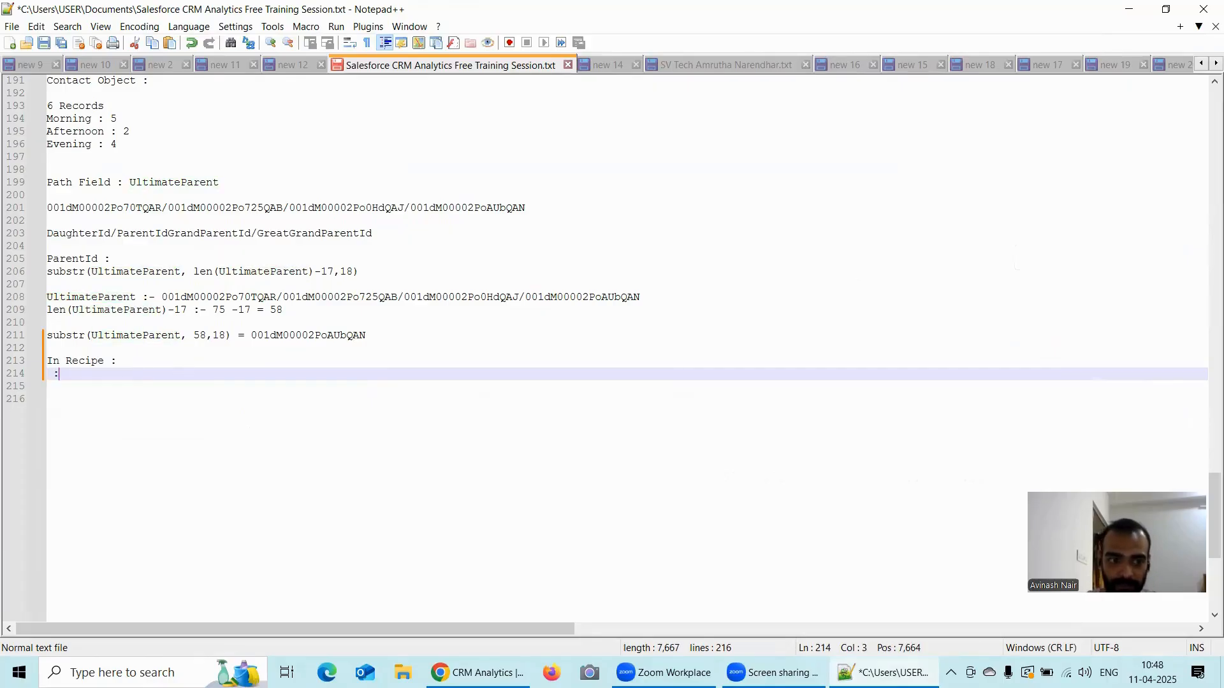
key("ctrl+z")
key("ctrl+z")
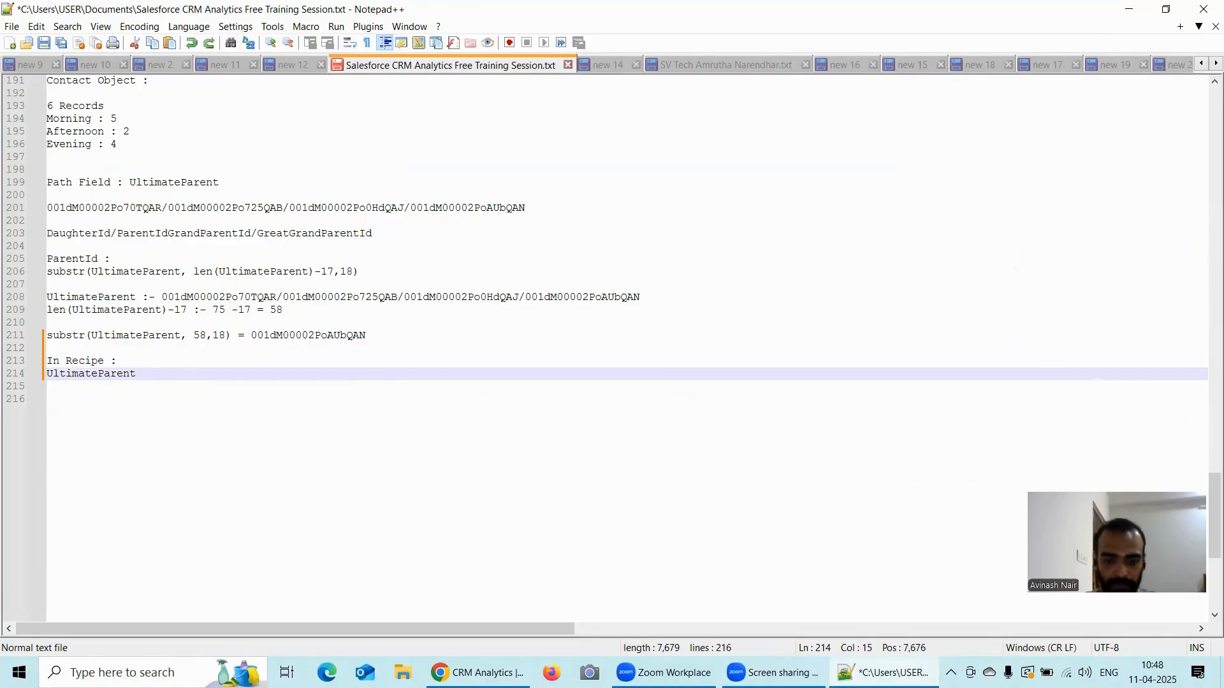
- End the new UltimateParent label with a colon and paste the copied recipe path on the line below it
type(":")
key("Return")
type("\\001dM00002Po70TQAR\\001dM00002Po725QAB\\001dM00002Po0HdQAJ\\001dM00002PoAUbQAN\\001dM00002RszXQQAZ")
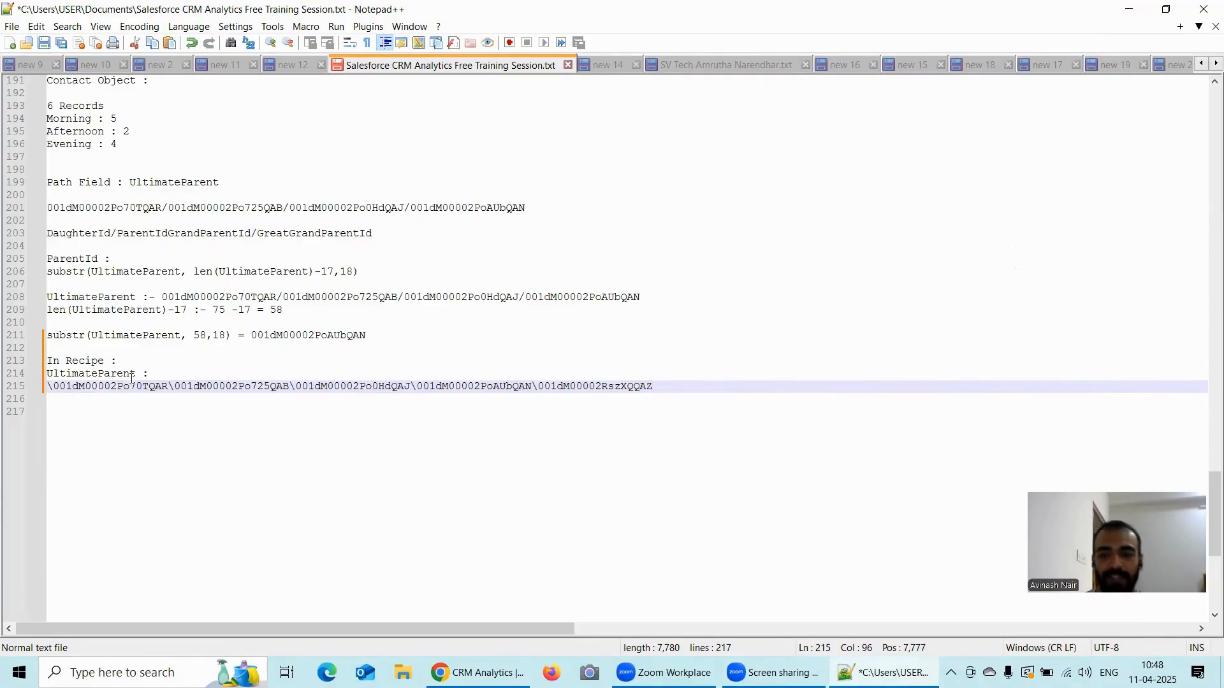
- Examine the last ID in the pasted recipe path and compare its first character with that of the earlier UltimateParent path
left_click_drag(539, 386, 664, 386)
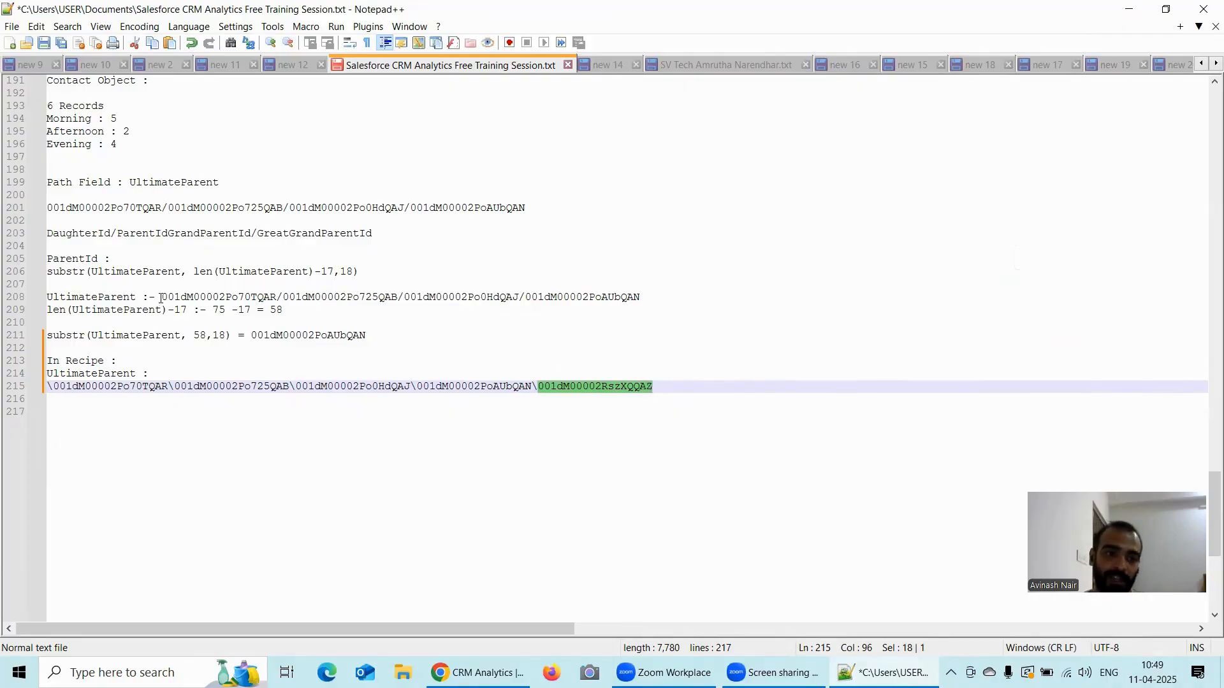
left_click_drag(161, 297, 167, 297)
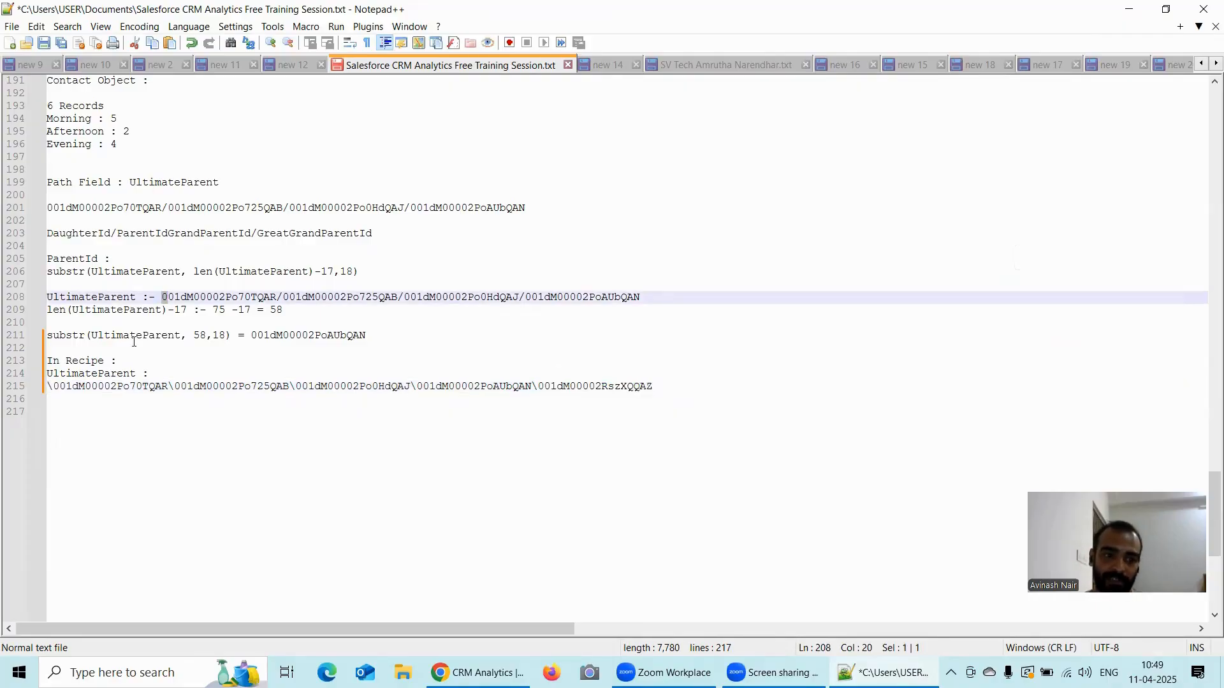
left_click_drag(53, 387, 42, 390)
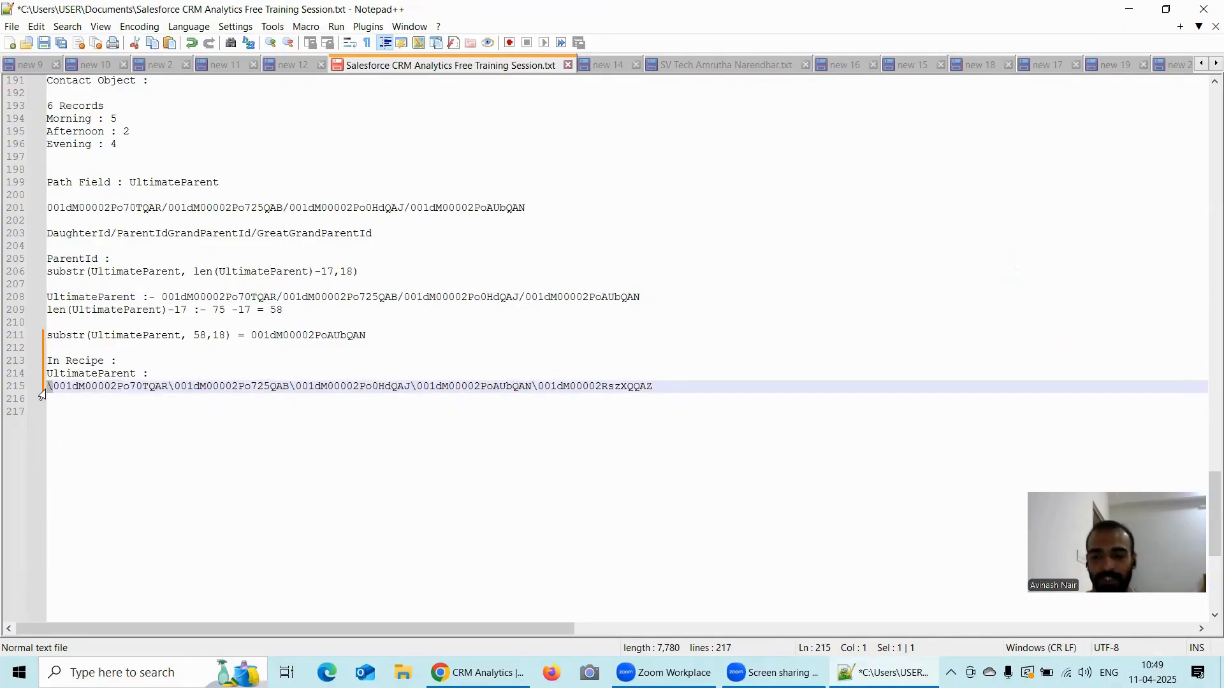